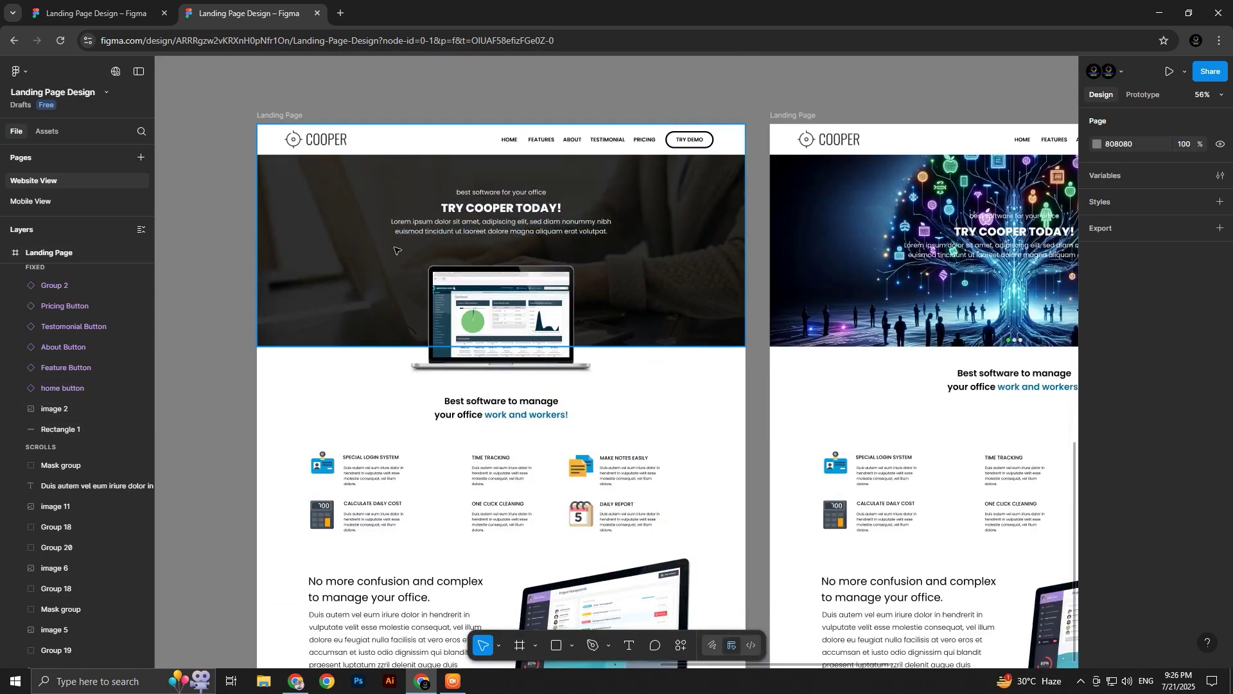
Switch to the Mobile View file tab, preview Frame 1 as a prototype and test the hamburger menu's slider
left_click(96, 13)
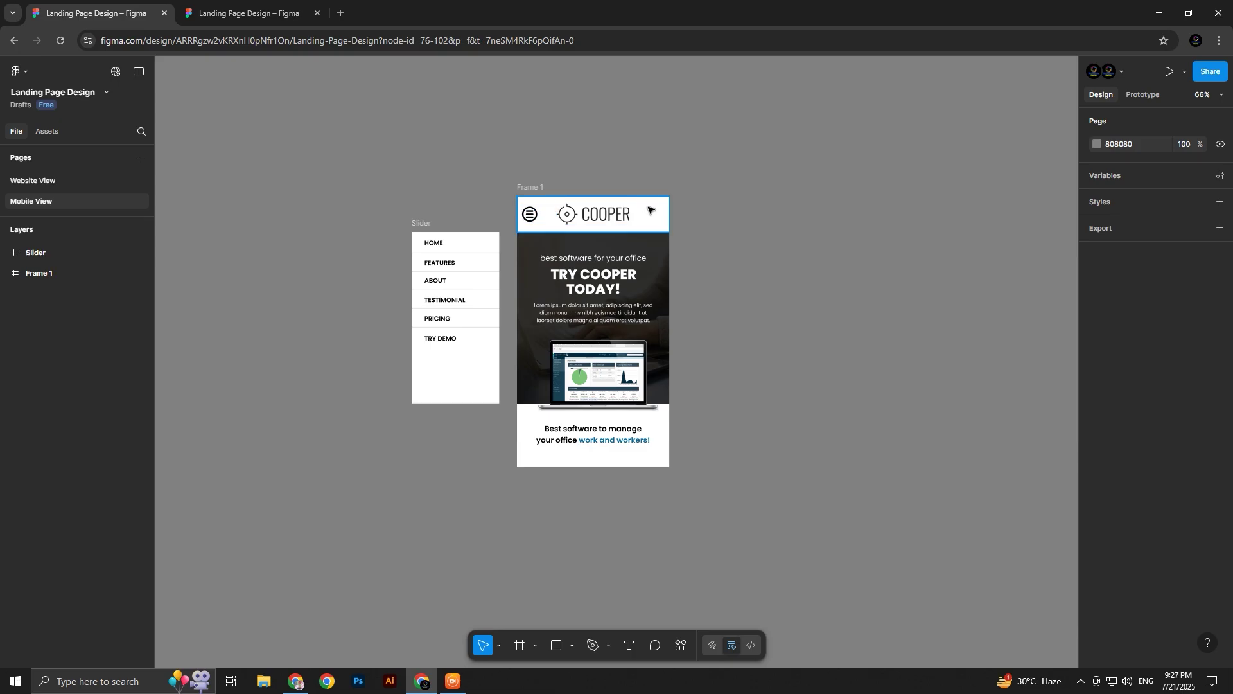
left_click(523, 188)
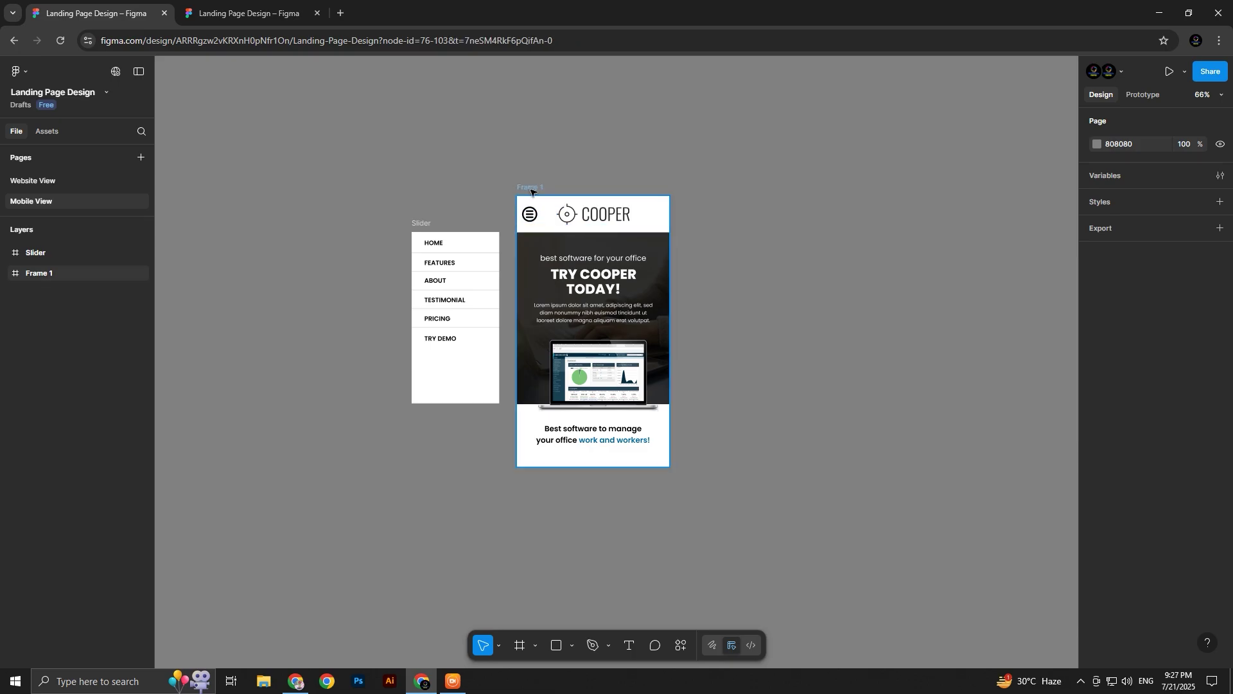
left_click(1171, 71)
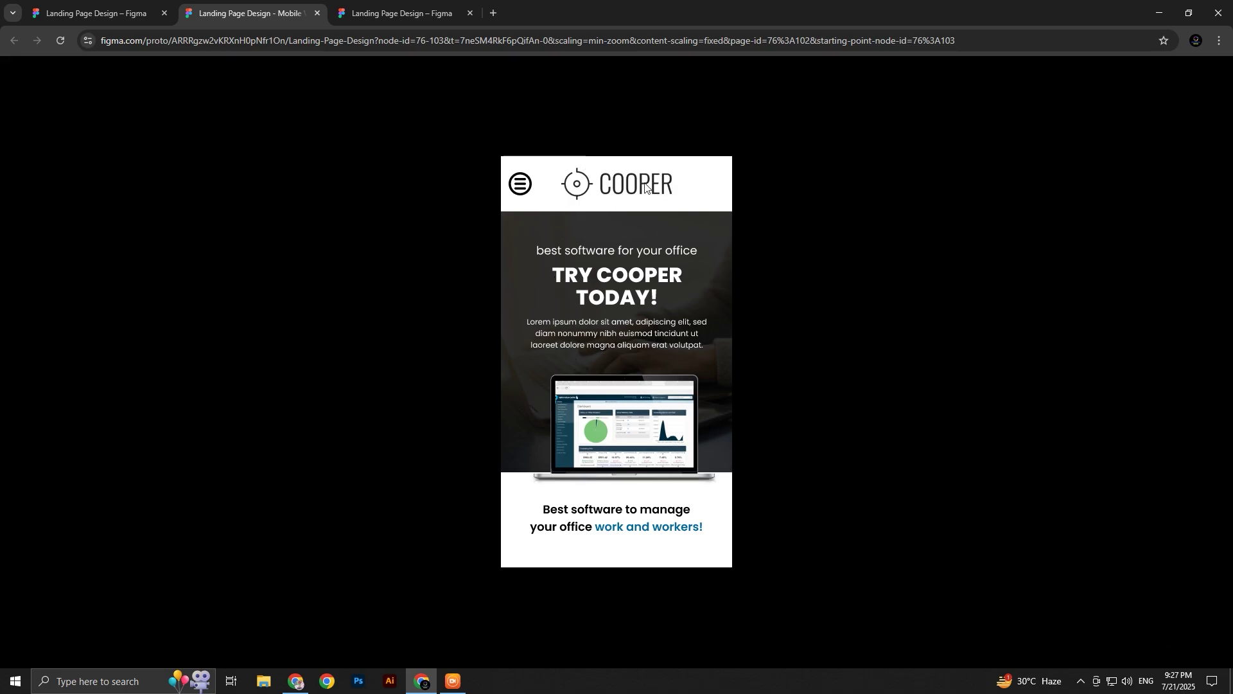
left_click(522, 184)
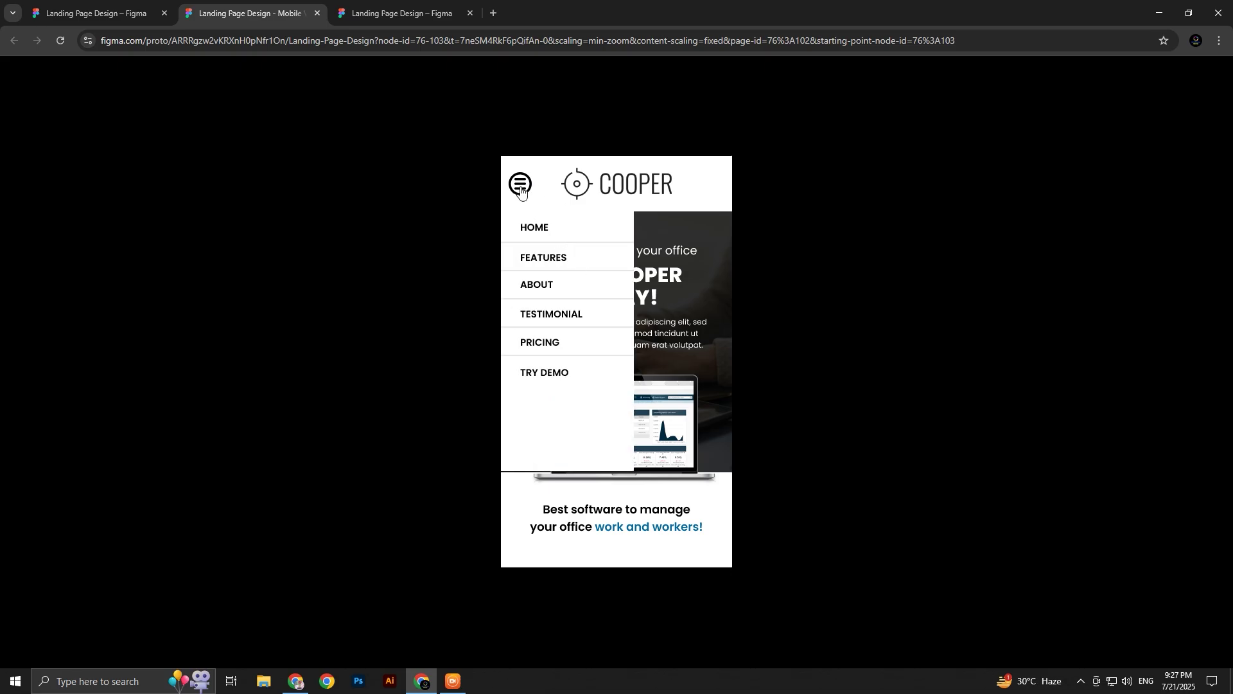
left_click(521, 187)
left_click(521, 188)
left_click(521, 187)
Set the overflow scroll behavior of Frame 1 on the Mobile View page to Vertical
left_click(405, 12)
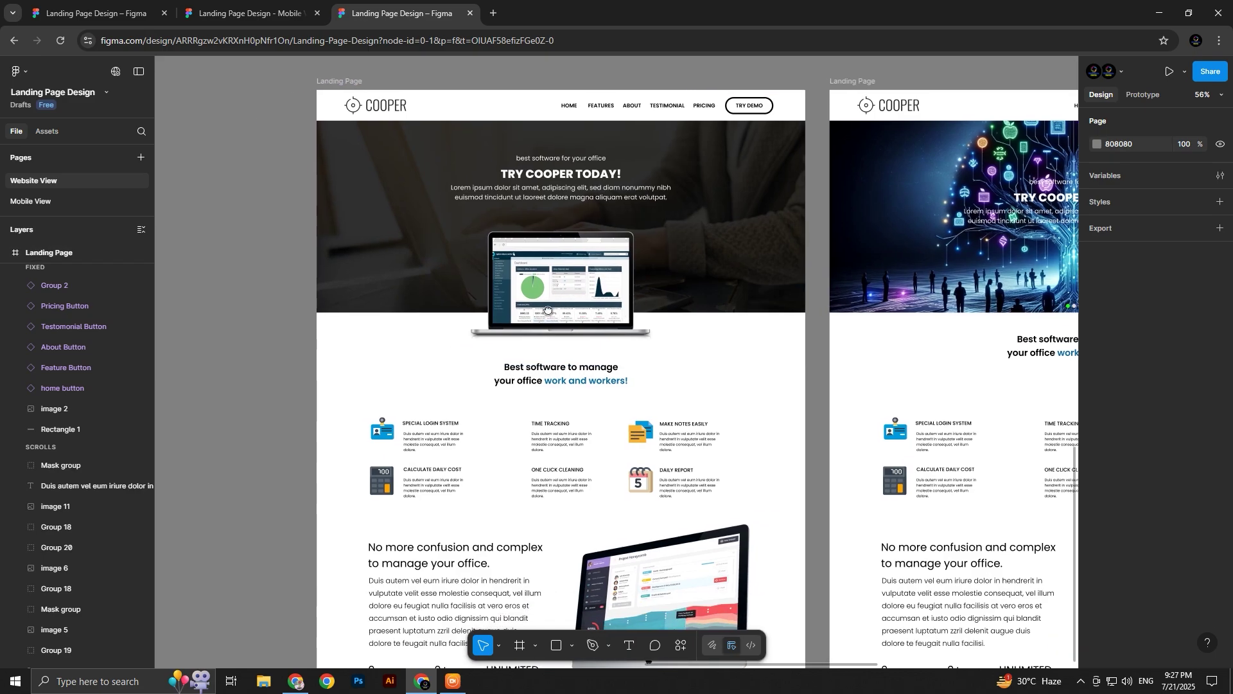
left_click(250, 13)
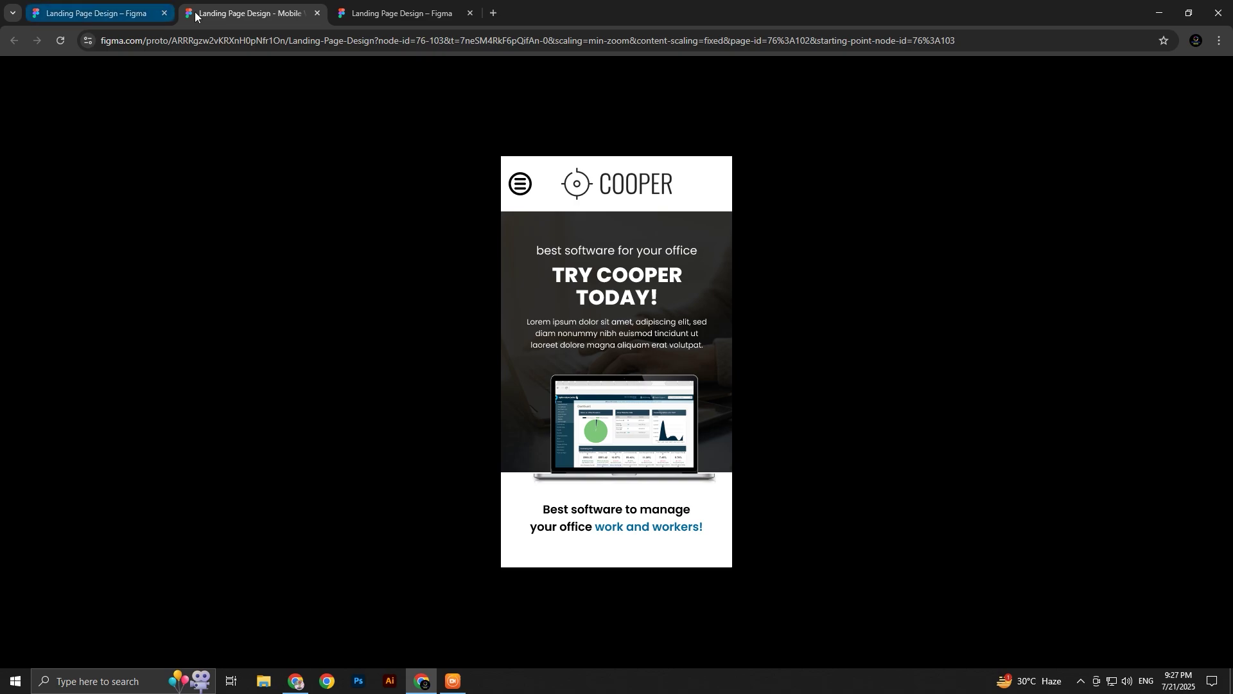
left_click(96, 12)
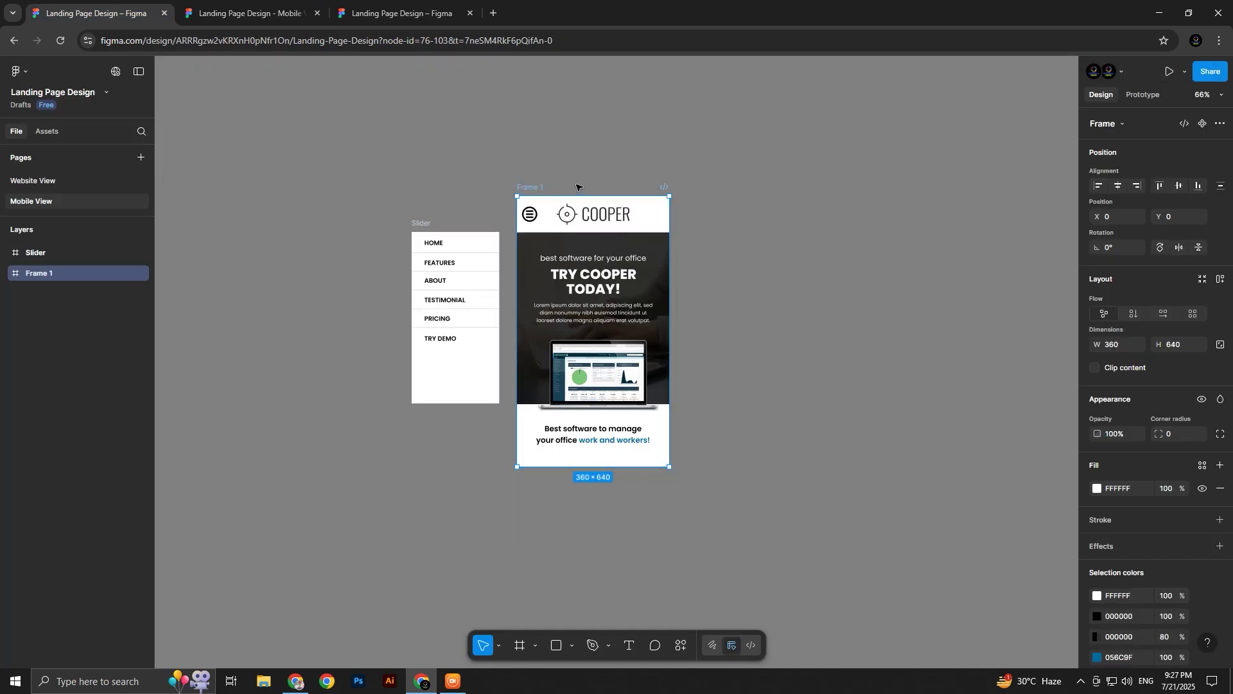
left_click(1143, 95)
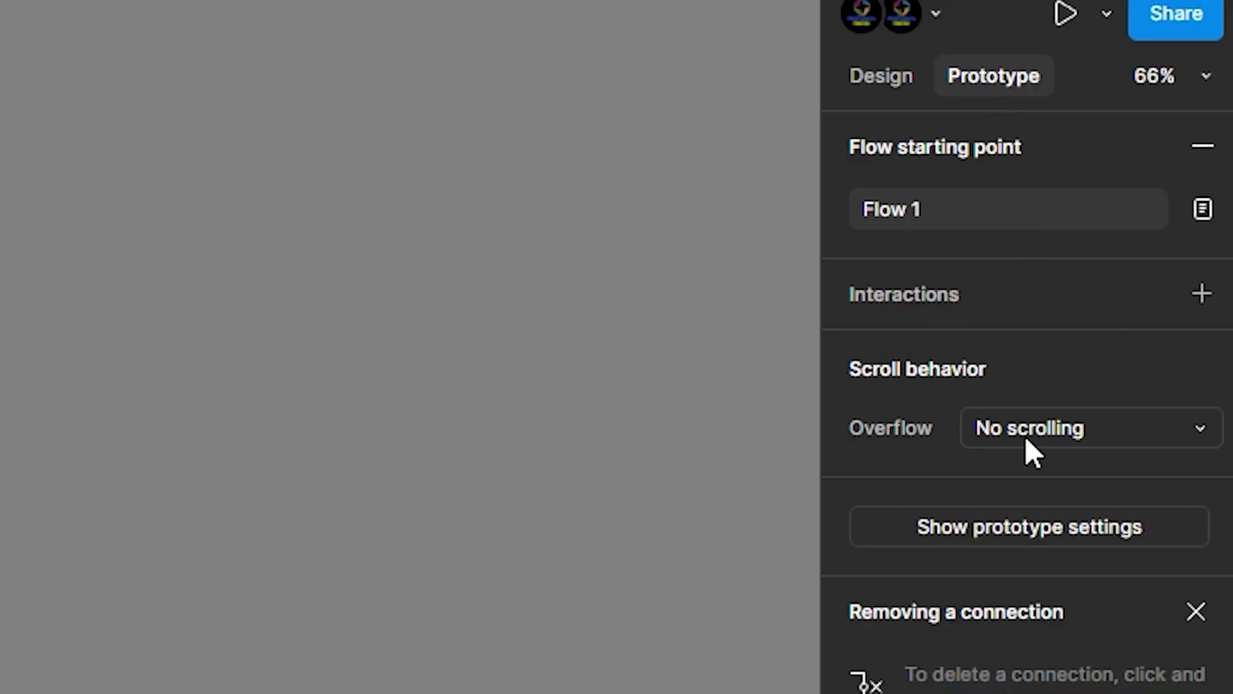
left_click(1132, 228)
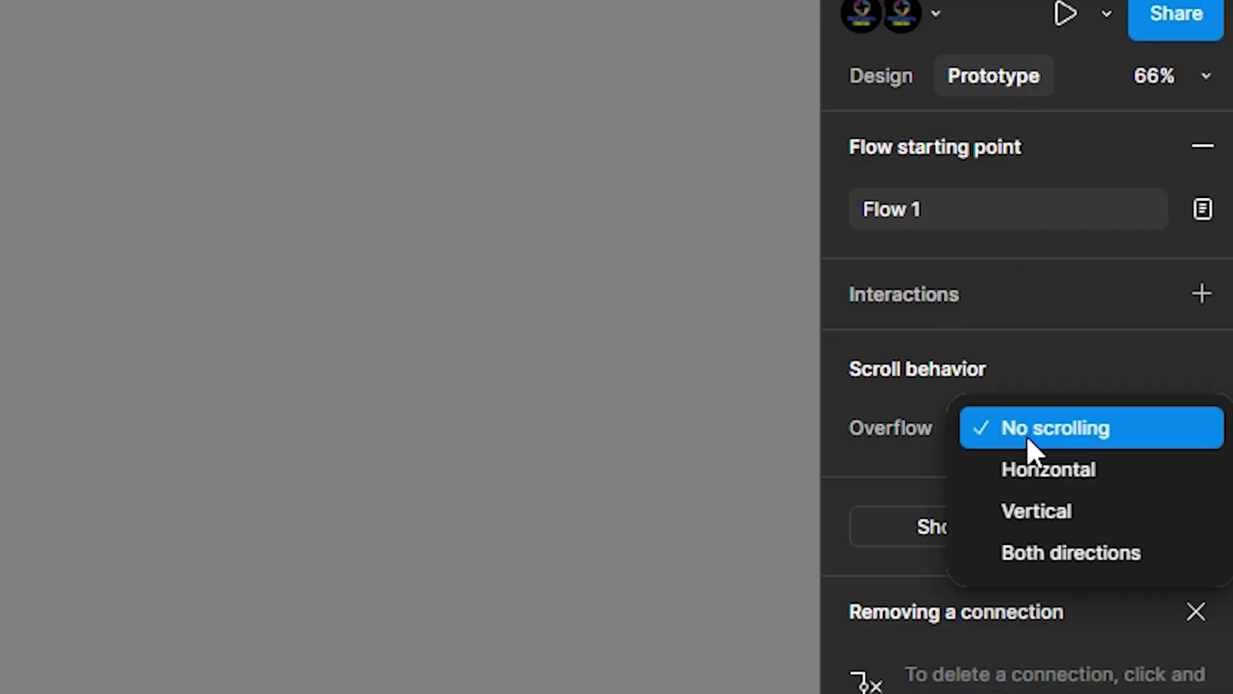
left_click(1029, 514)
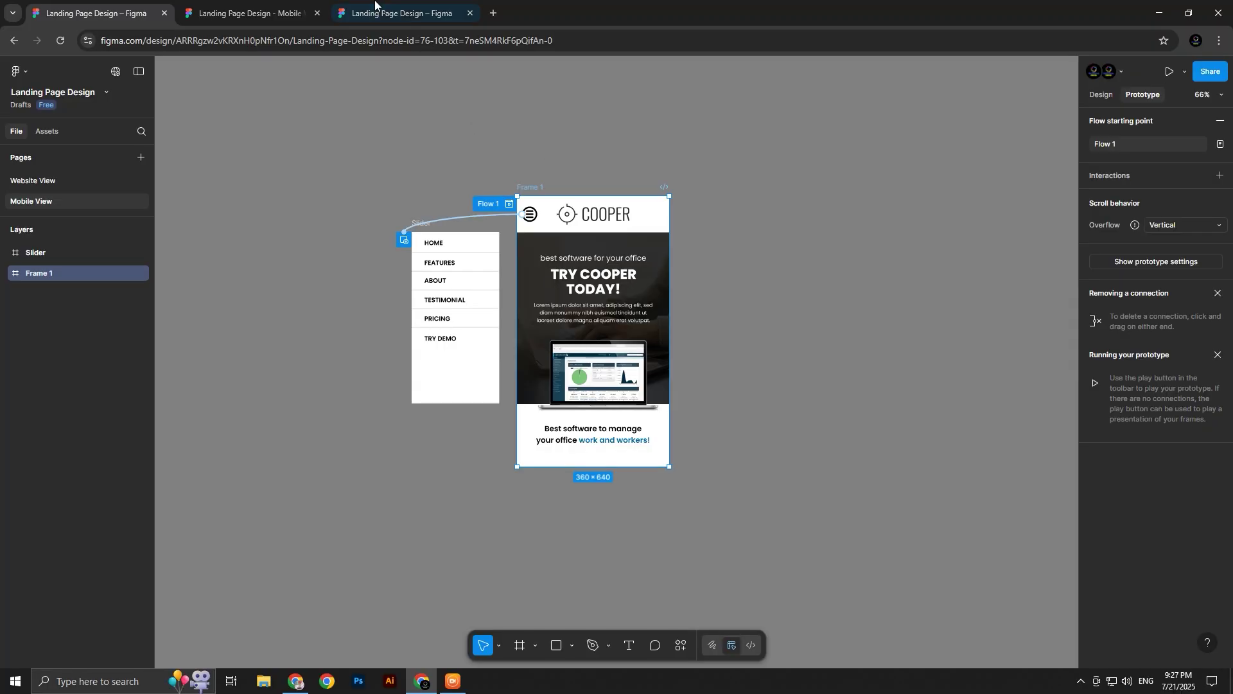
key("ctrl+Tab")
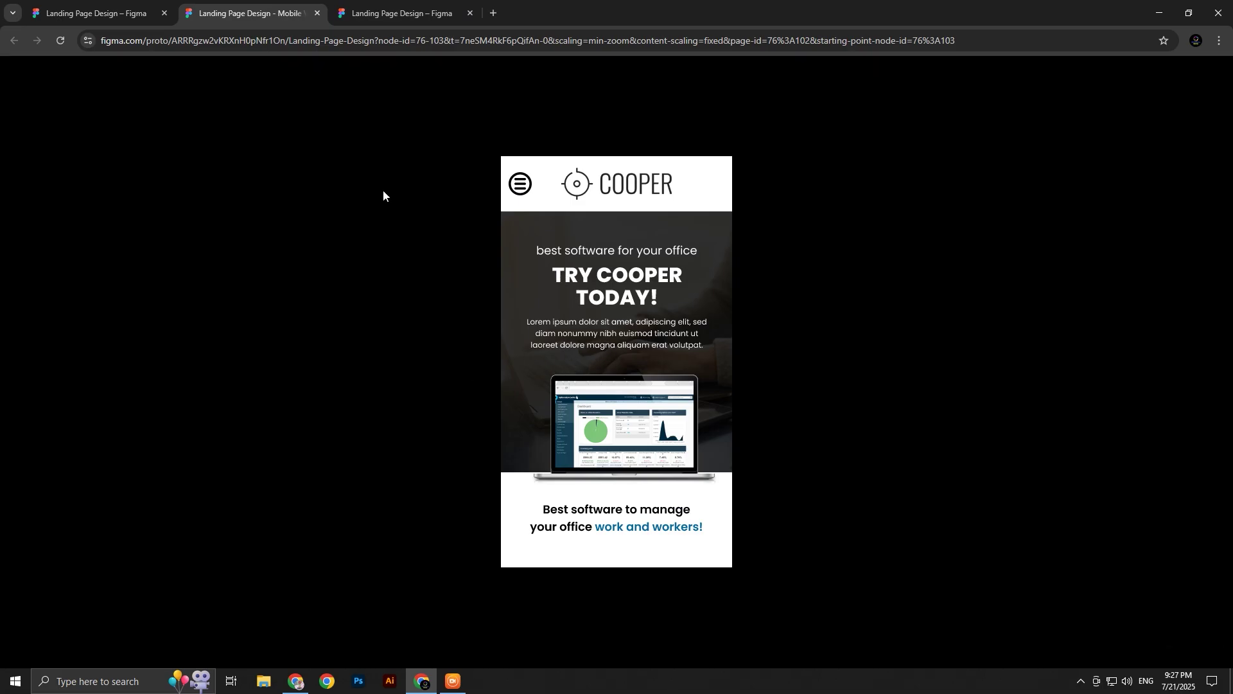
key("ctrl+shift+Tab")
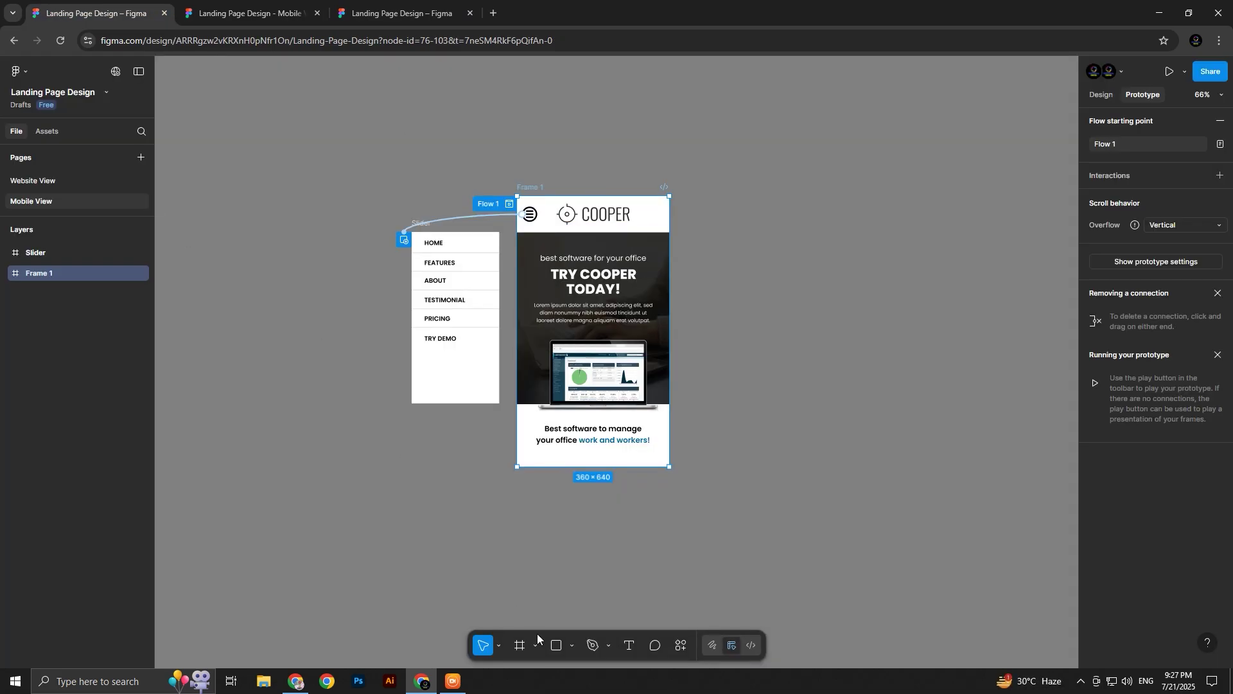
Draw a background rectangle about 360 × 910 from the top of Frame 1 and move it beneath all the frame's other layers
left_click(556, 645)
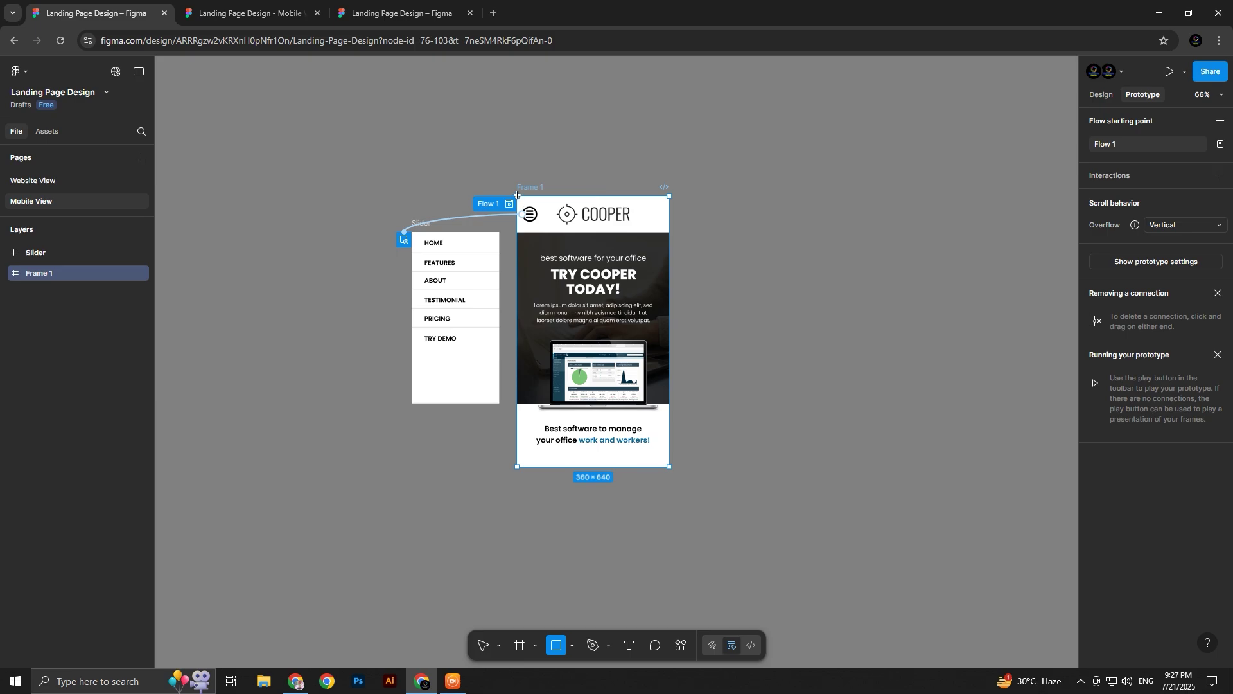
left_click_drag(518, 195, 668, 580)
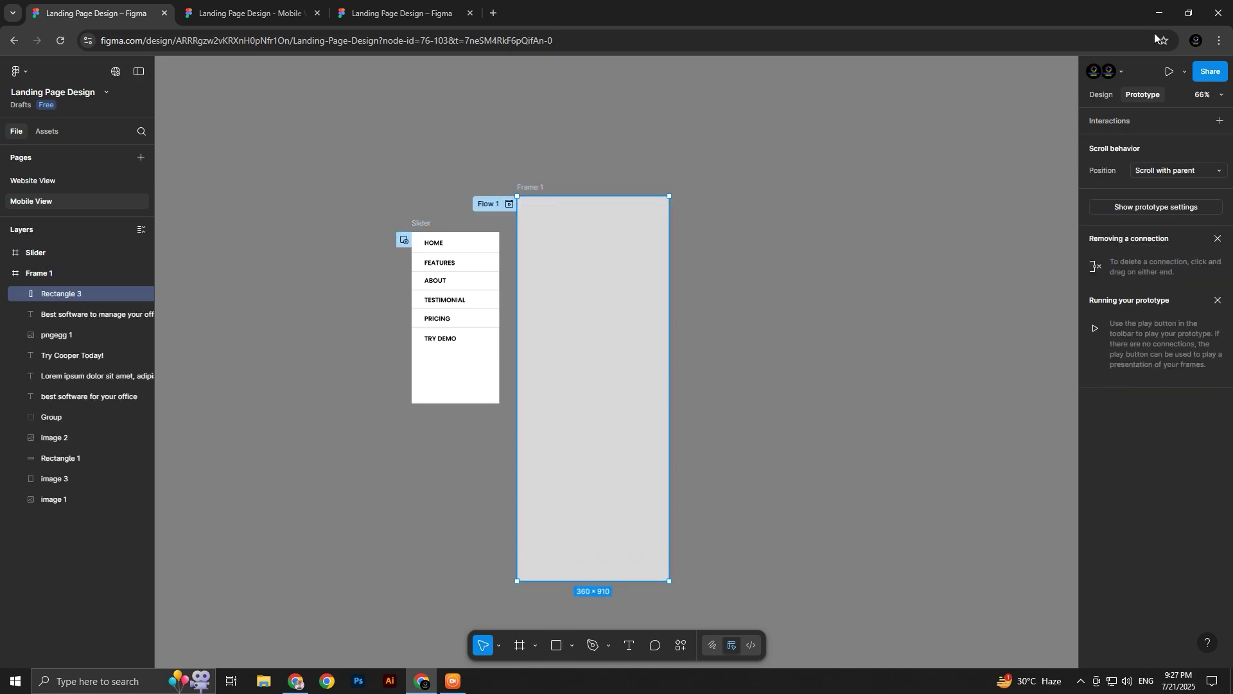
left_click(1102, 95)
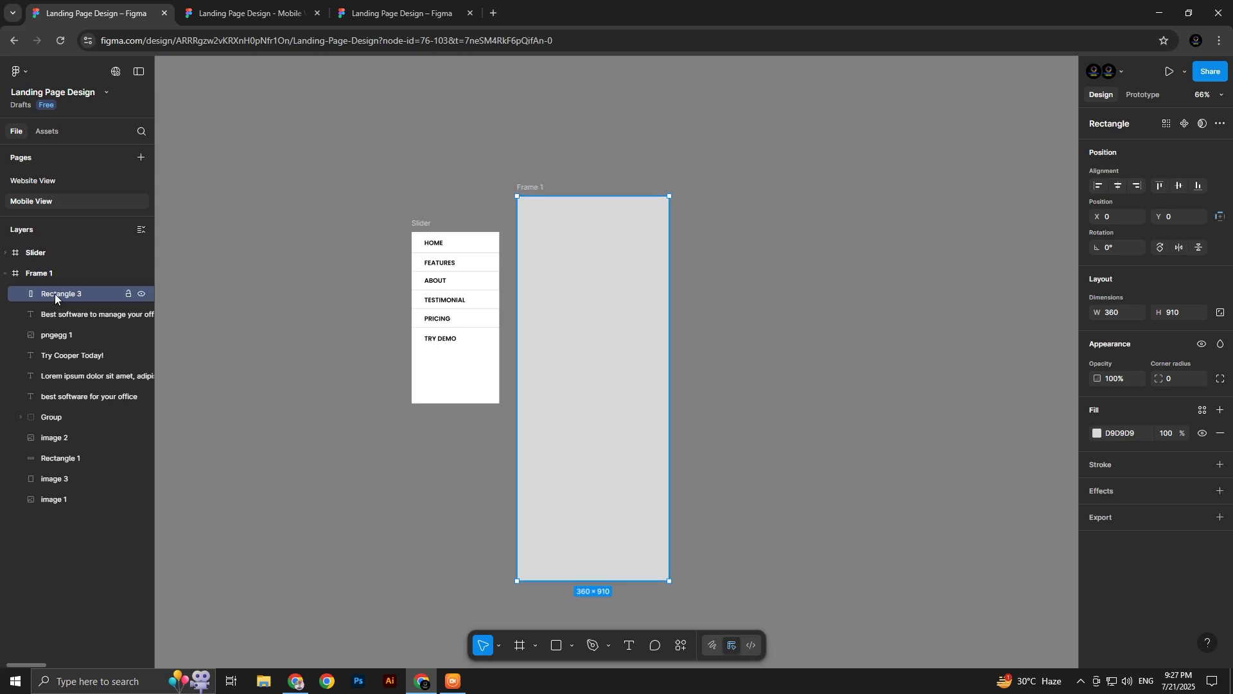
left_click_drag(55, 294, 54, 510)
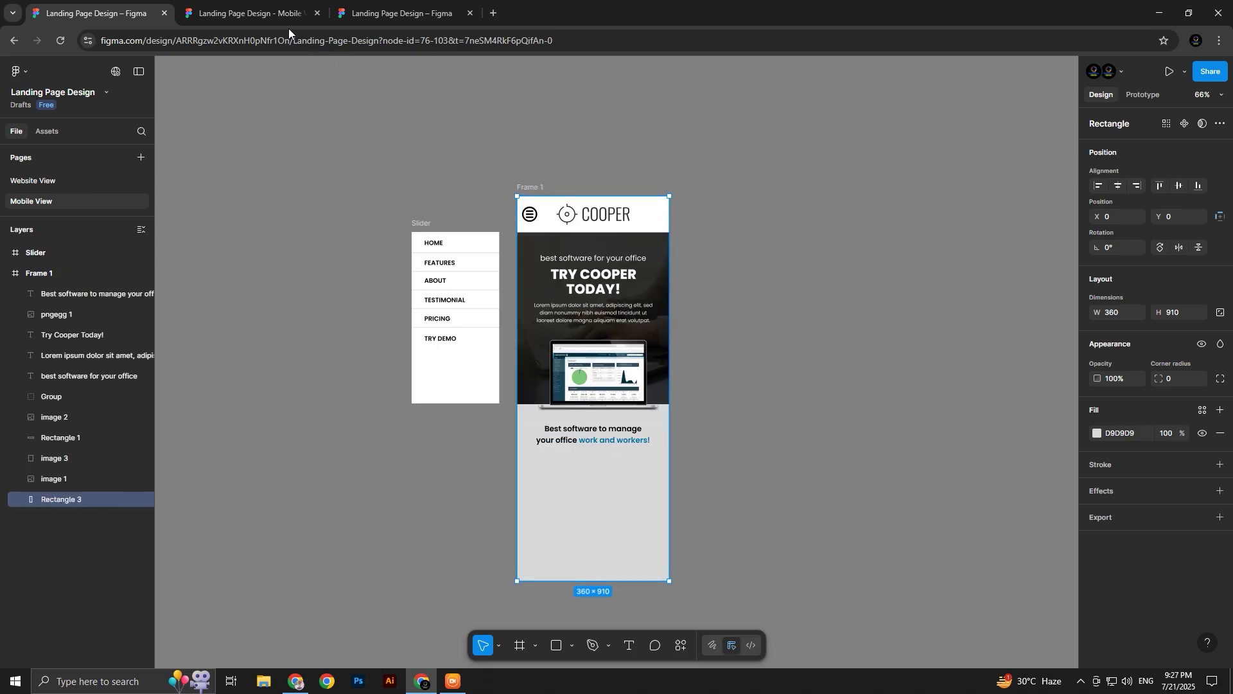
Check vertical scrolling of the mobile page in the prototype preview
left_click(277, 13)
scroll(647, 313, "down", 2)
scroll(642, 366, "up", 2)
scroll(616, 360, "down", 3)
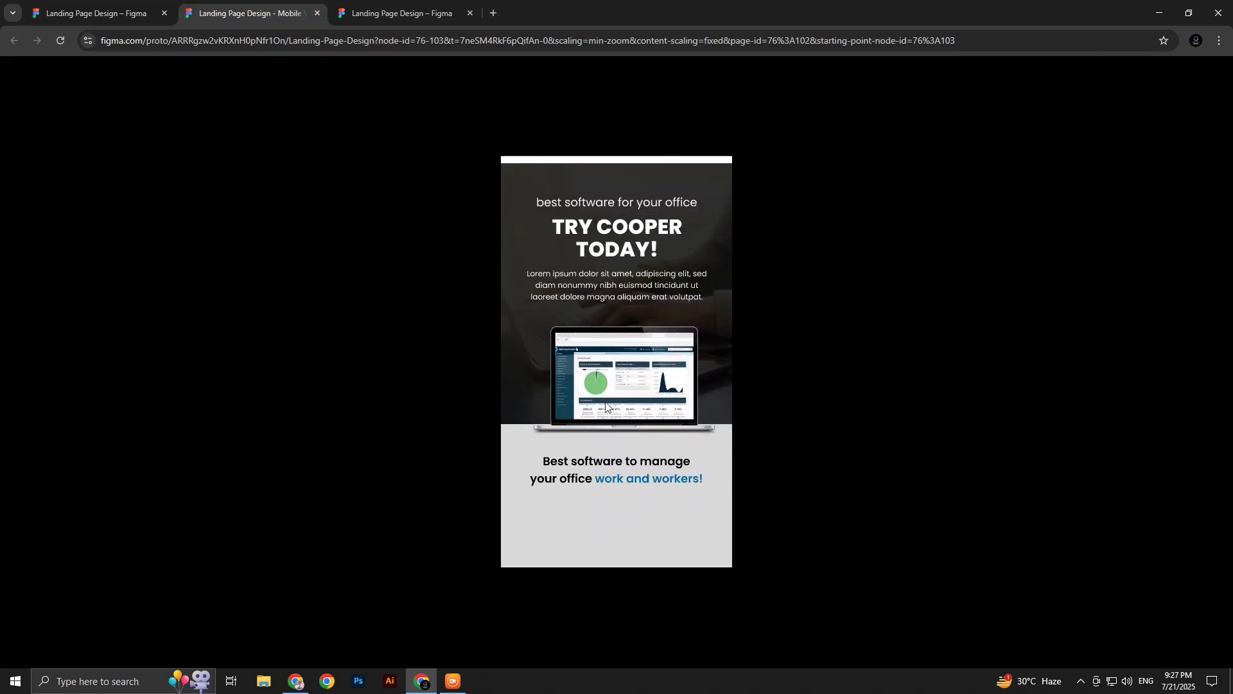
scroll(598, 392, "up", 3)
scroll(595, 480, "down", 3)
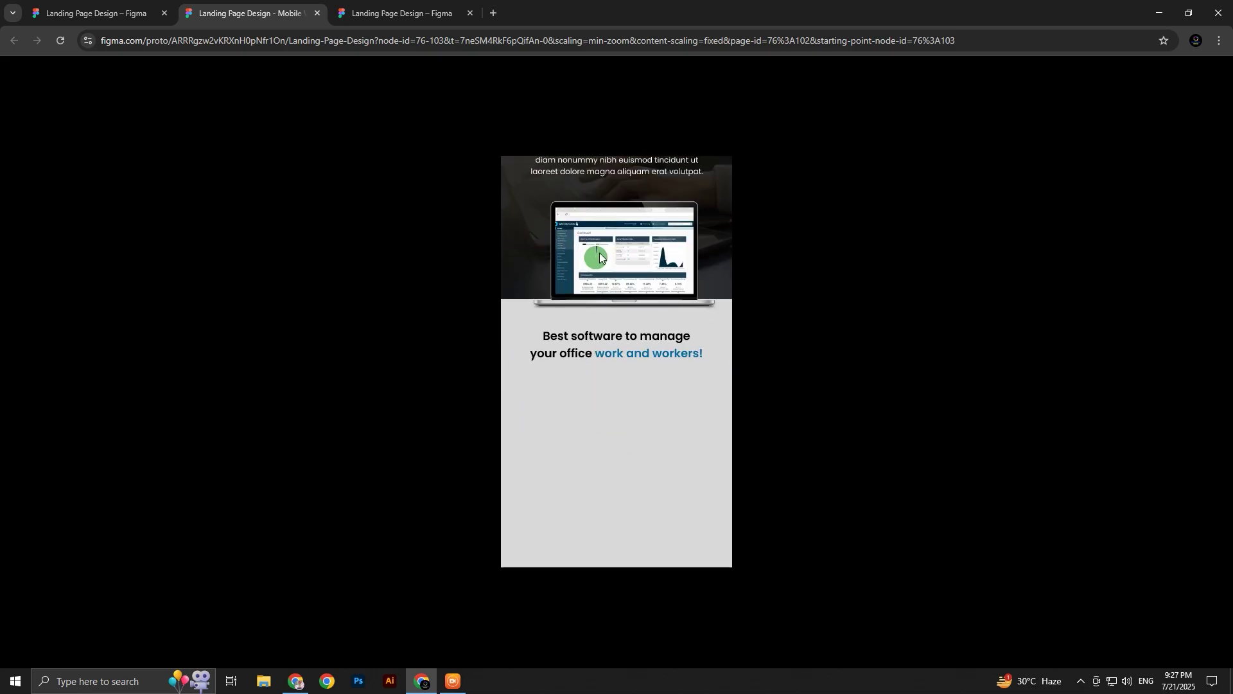
scroll(589, 335, "up", 1)
Return to the mobile design and extend the background rectangle downward to a height of about 1965
left_click(96, 13)
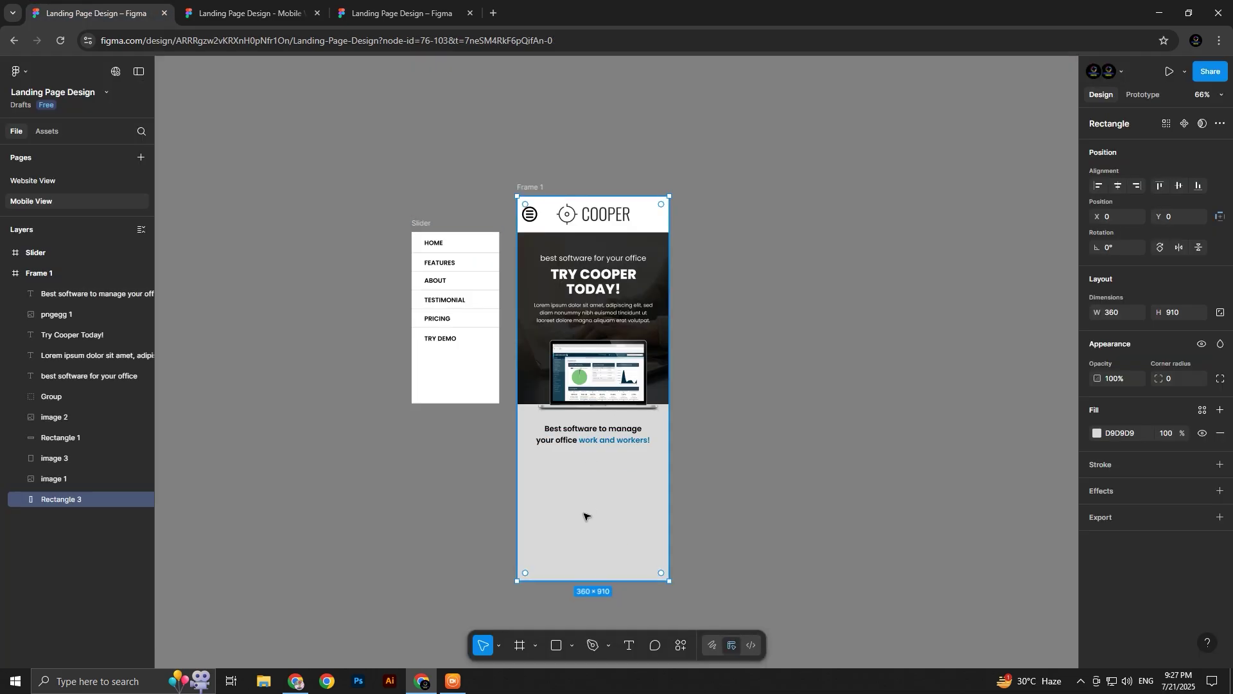
scroll(586, 446, "down", 3)
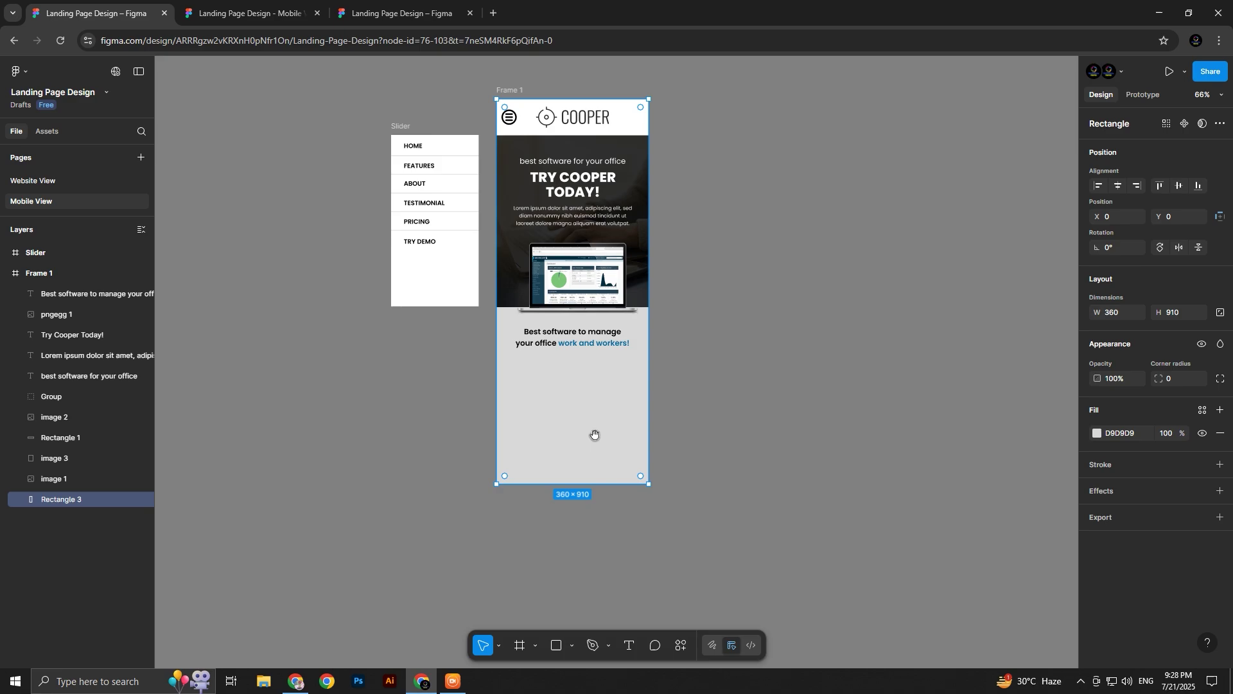
scroll(593, 445, "up", 1)
key("minus")
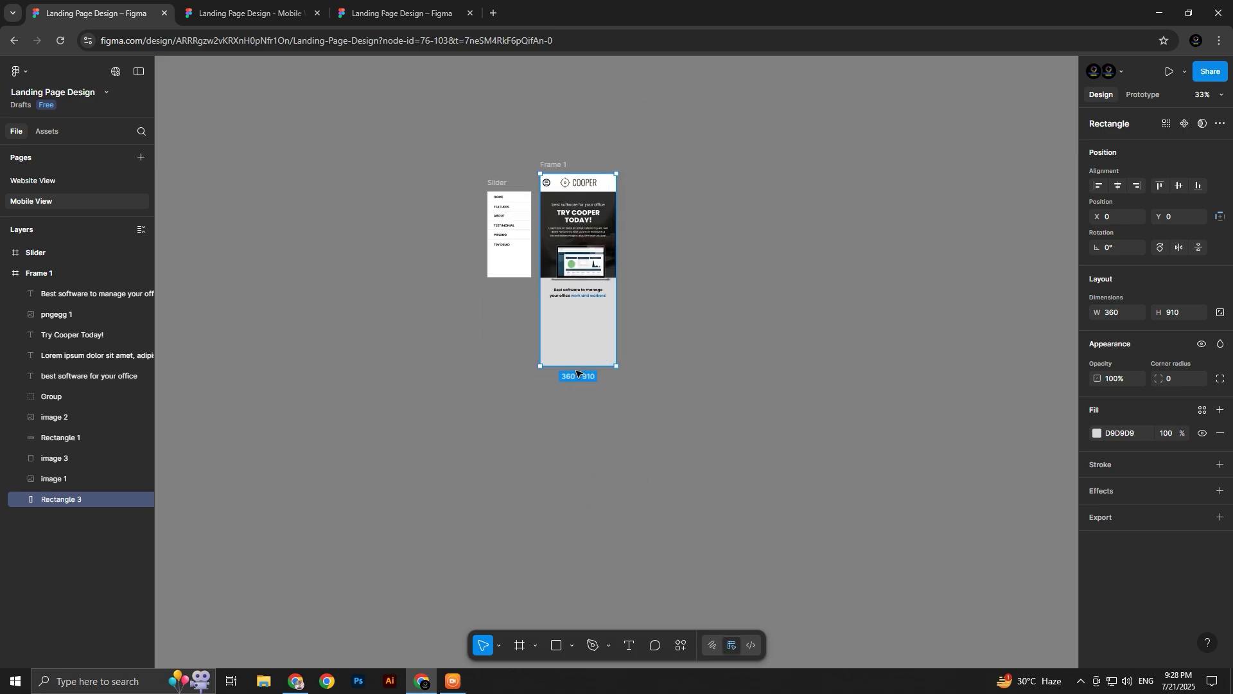
left_click_drag(576, 365, 573, 589)
Change the background rectangle's fill to a very light grey
left_click(1097, 434)
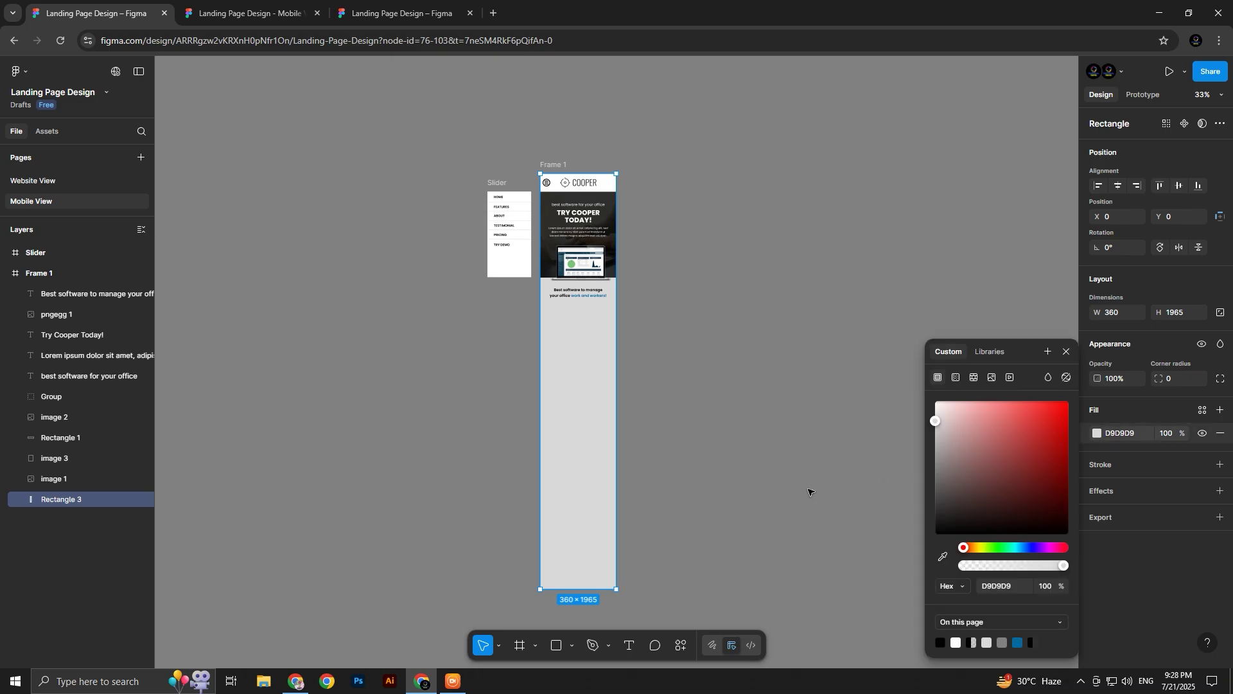
left_click_drag(985, 496, 916, 411)
left_click(784, 336)
scroll(540, 350, "up", 5)
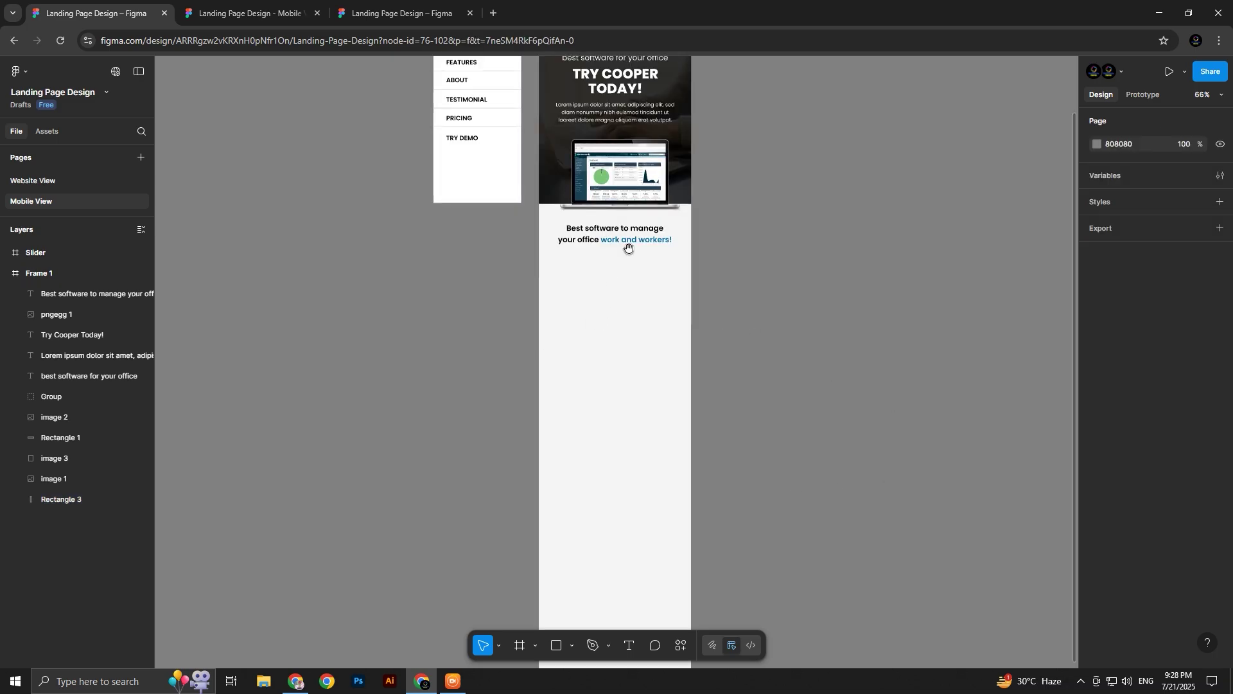
scroll(628, 242, "up", 2)
Switch to the Website View design and lock the white background rectangle of the first Landing Page frame
left_click(263, 6)
left_click(391, 13)
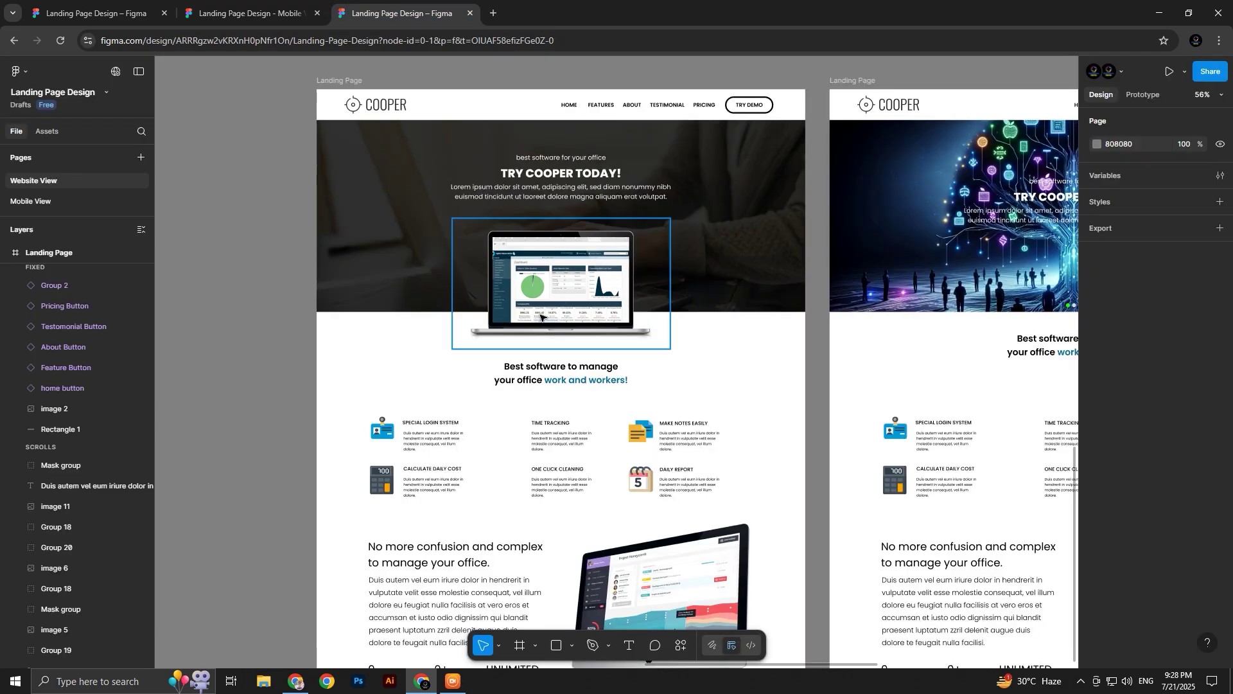
scroll(535, 281, "down", 2)
scroll(535, 281, "down", 2)
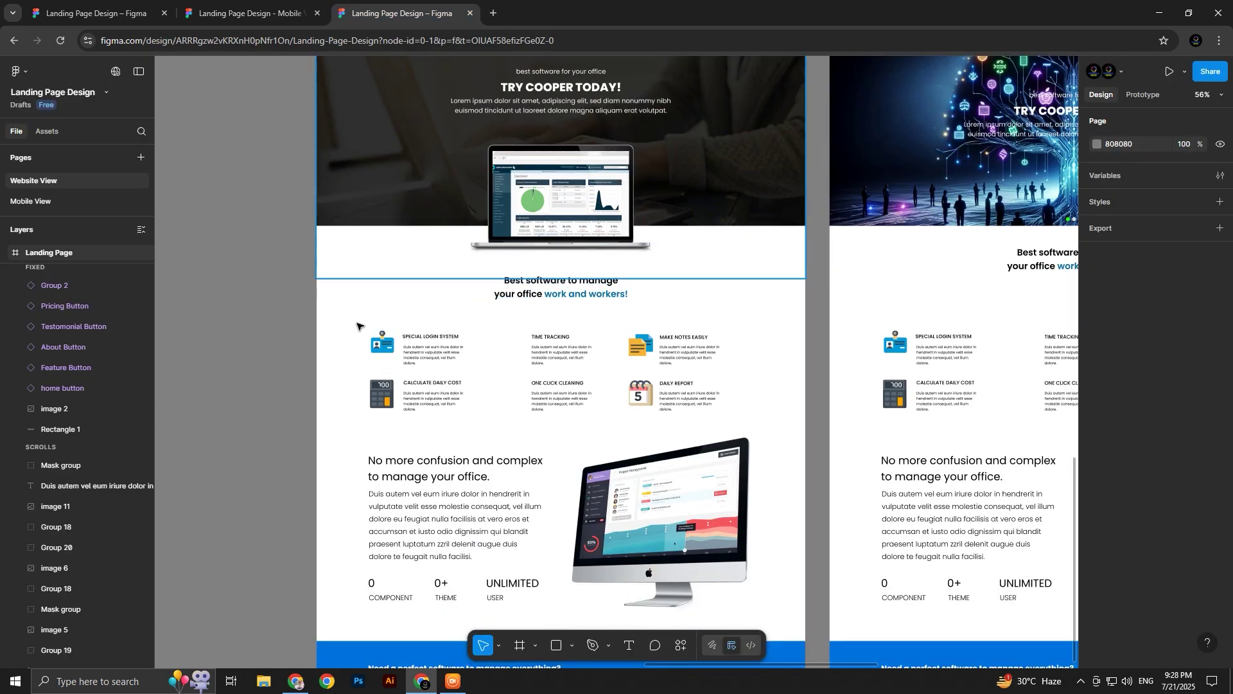
left_click(442, 308)
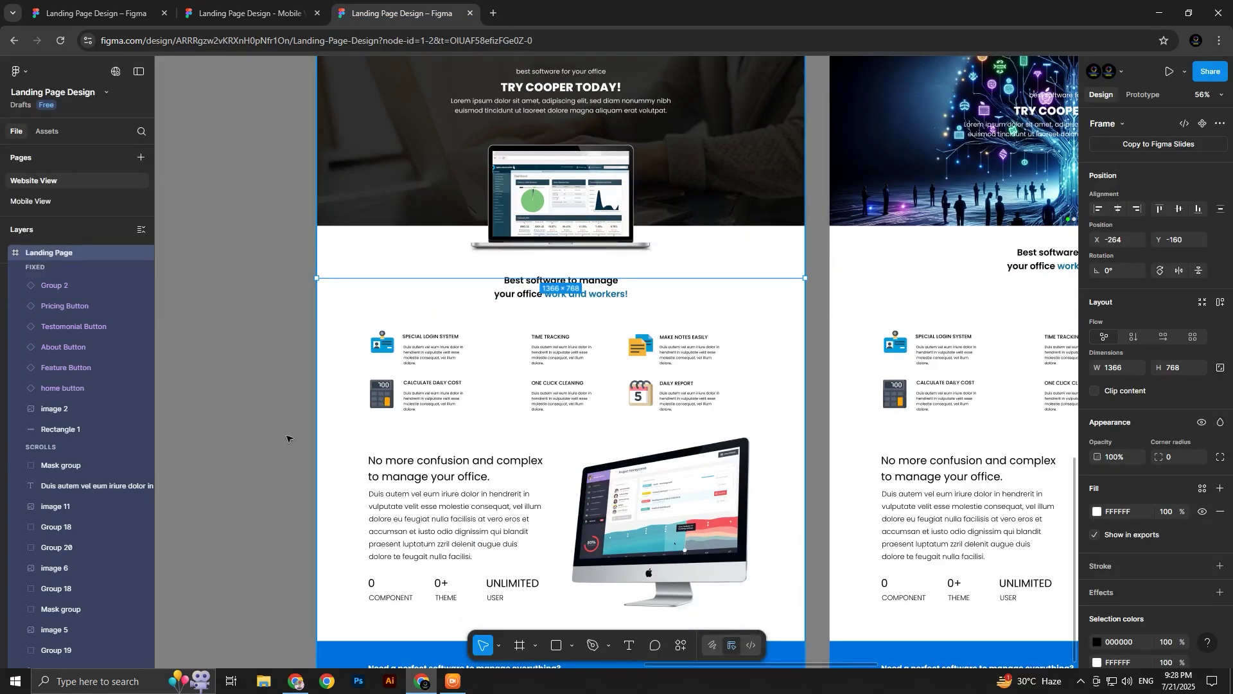
left_click(287, 439)
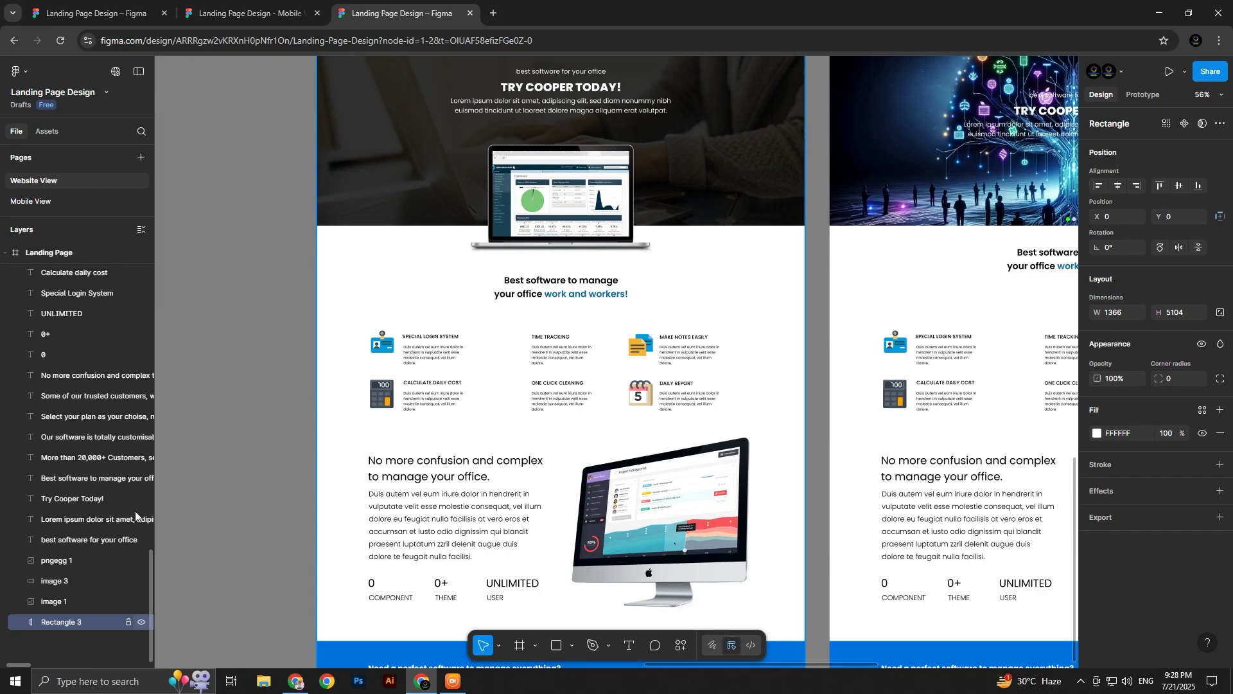
left_click(128, 623)
Copy the Special Login System and Calculate Daily Cost blocks into the mobile design, placing them below the "Best software to manage" heading
left_click_drag(337, 323, 473, 415)
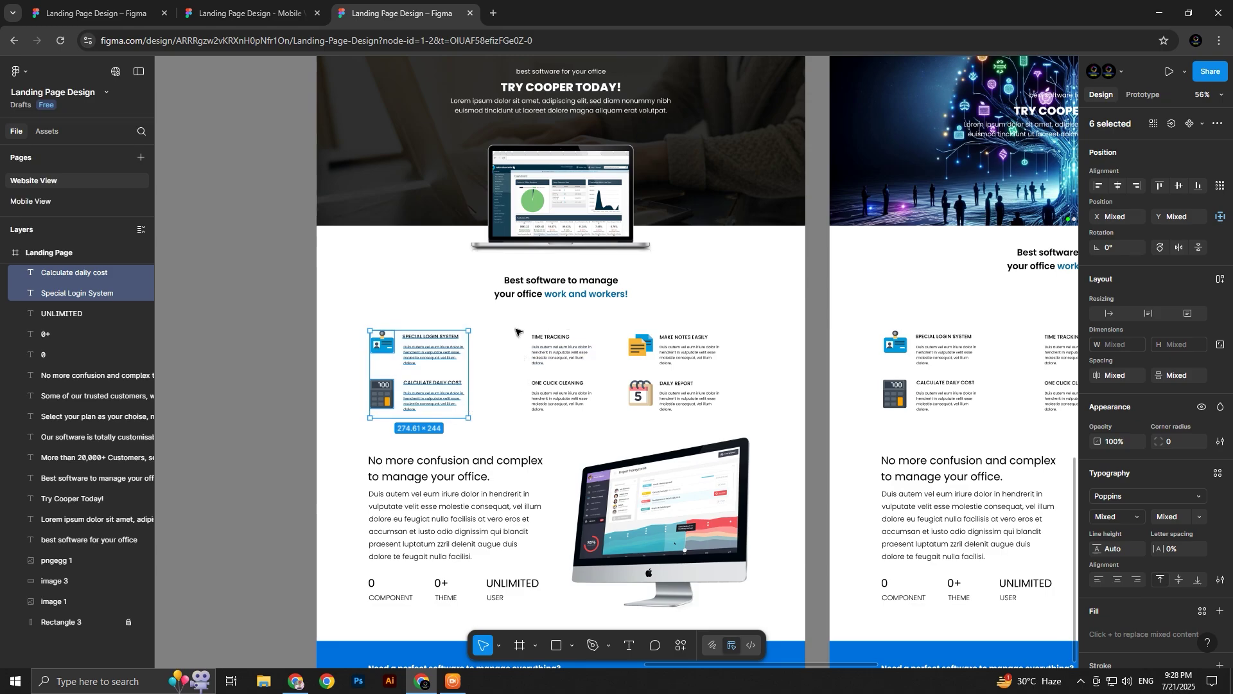
left_click(244, 13)
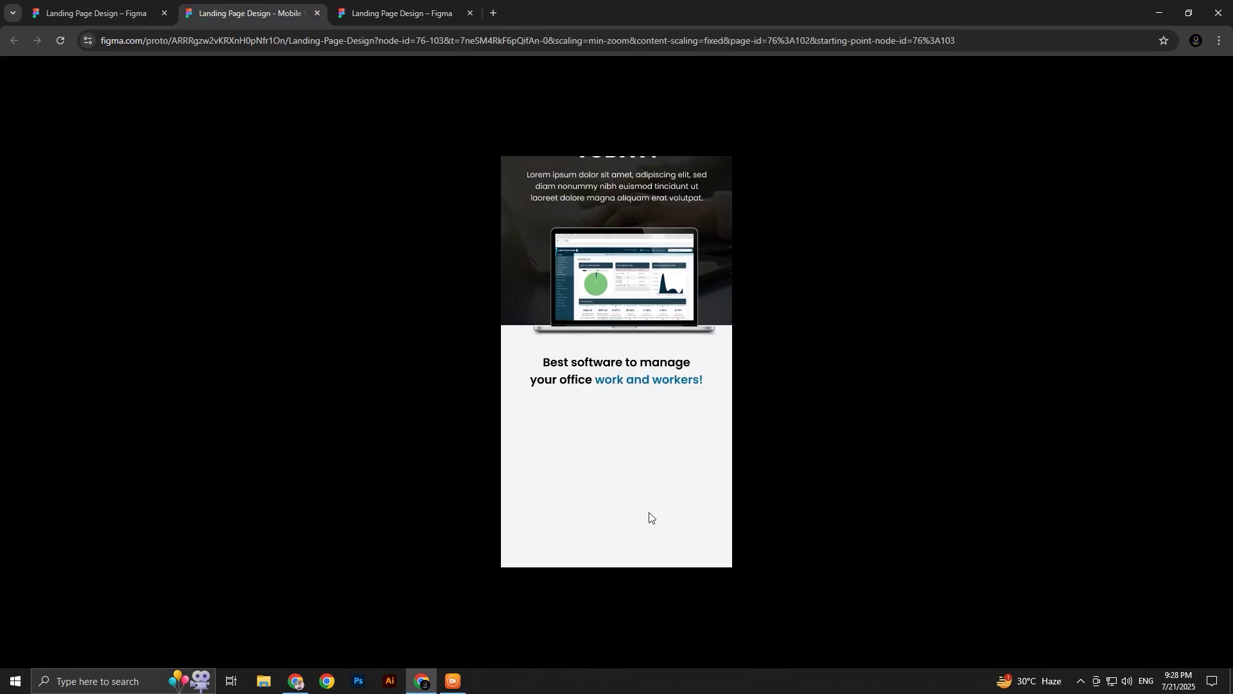
key("ctrl+shift+Tab")
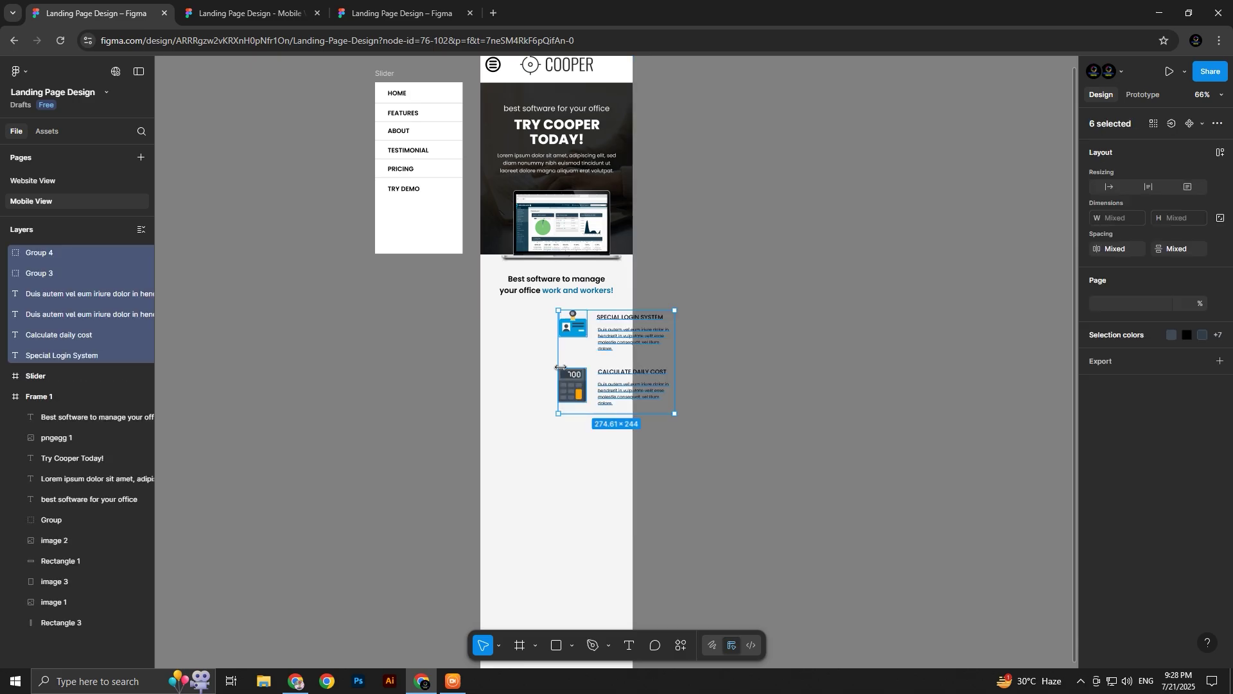
left_click_drag(573, 328, 518, 337)
Copy the Make Notes Easily and Daily Report blocks from the website design into the mobile page, placing them below Calculate Daily Cost
key("ctrl+shift+Tab")
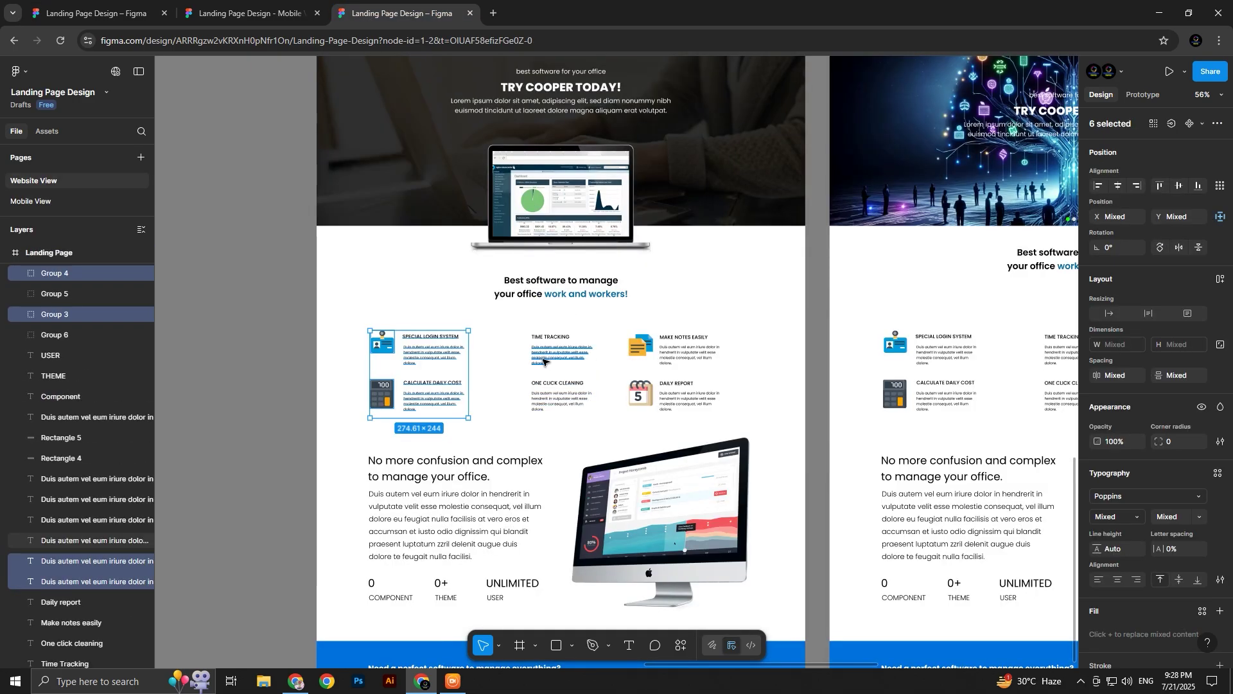
left_click_drag(620, 327, 733, 428)
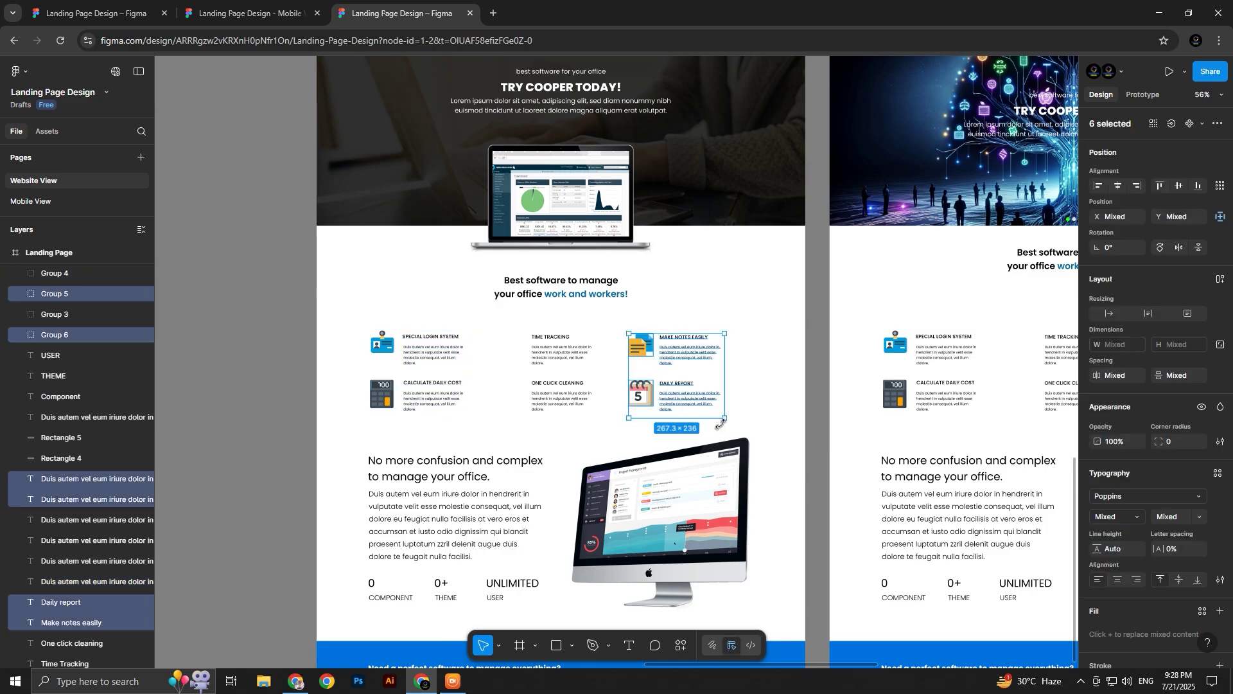
key("ctrl+Tab")
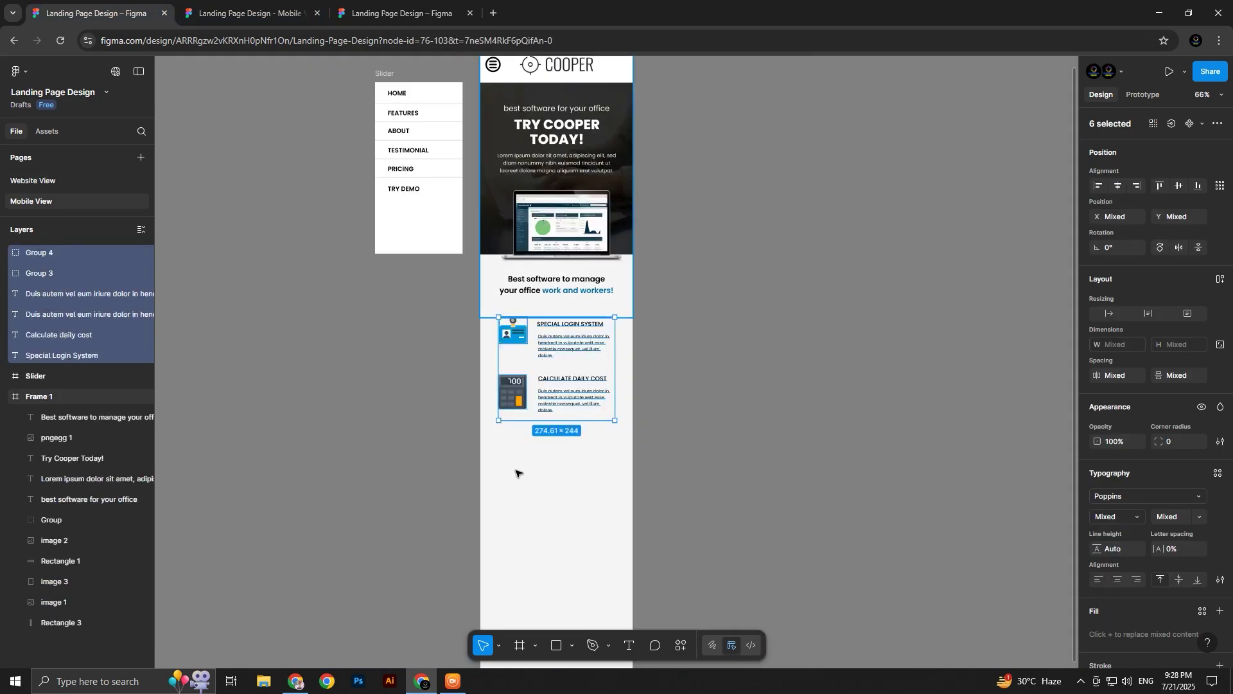
left_click(519, 470)
key("ctrl+v")
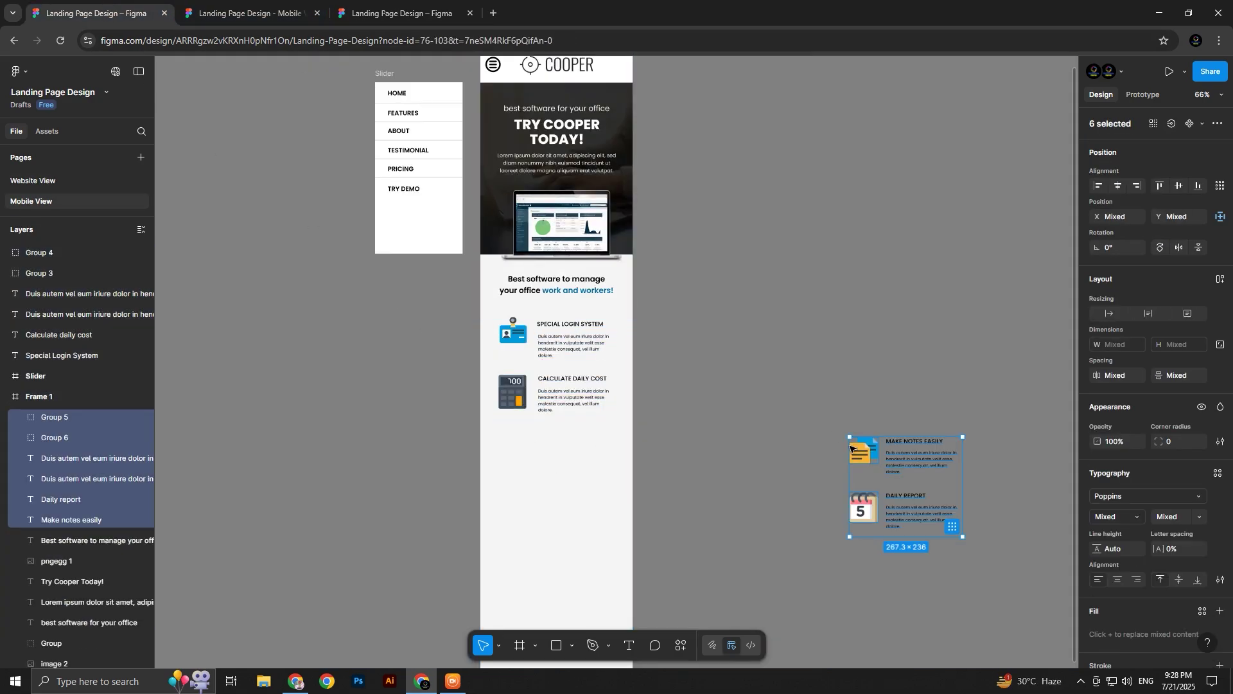
left_click_drag(873, 454, 523, 447)
left_click(705, 385)
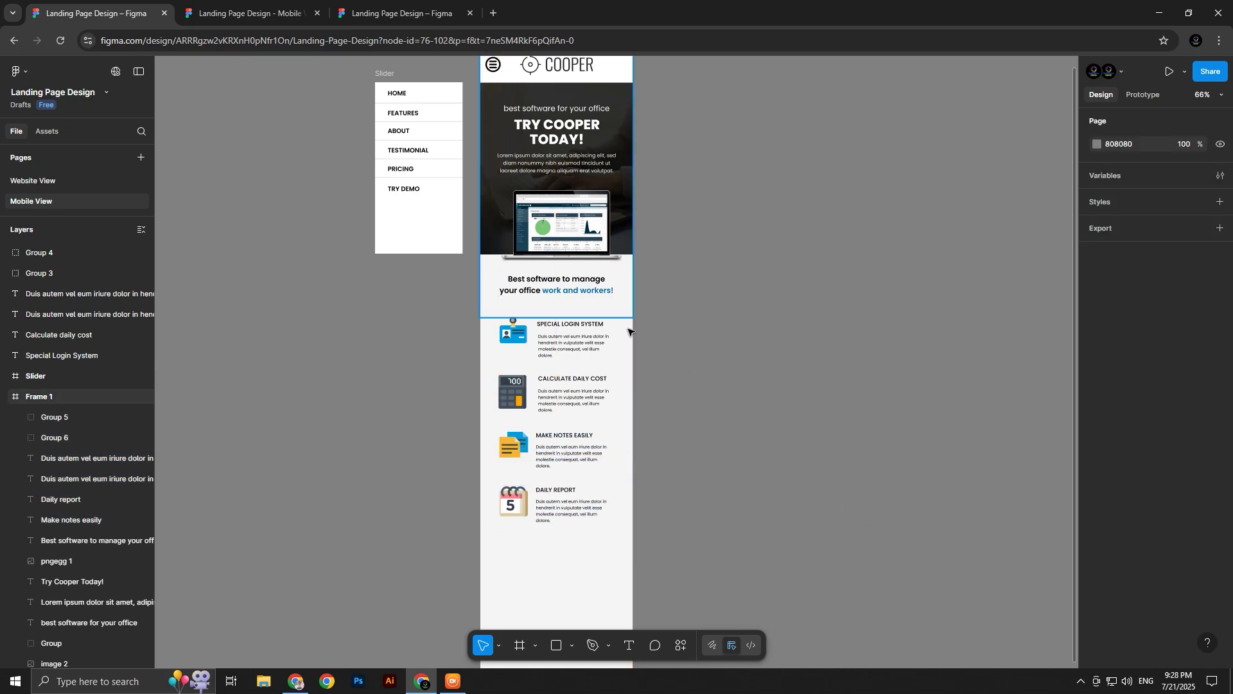
Extend the light grey background rectangle of the mobile page downward to a height of about 3043 and lock it
left_click(624, 334)
left_click(624, 334)
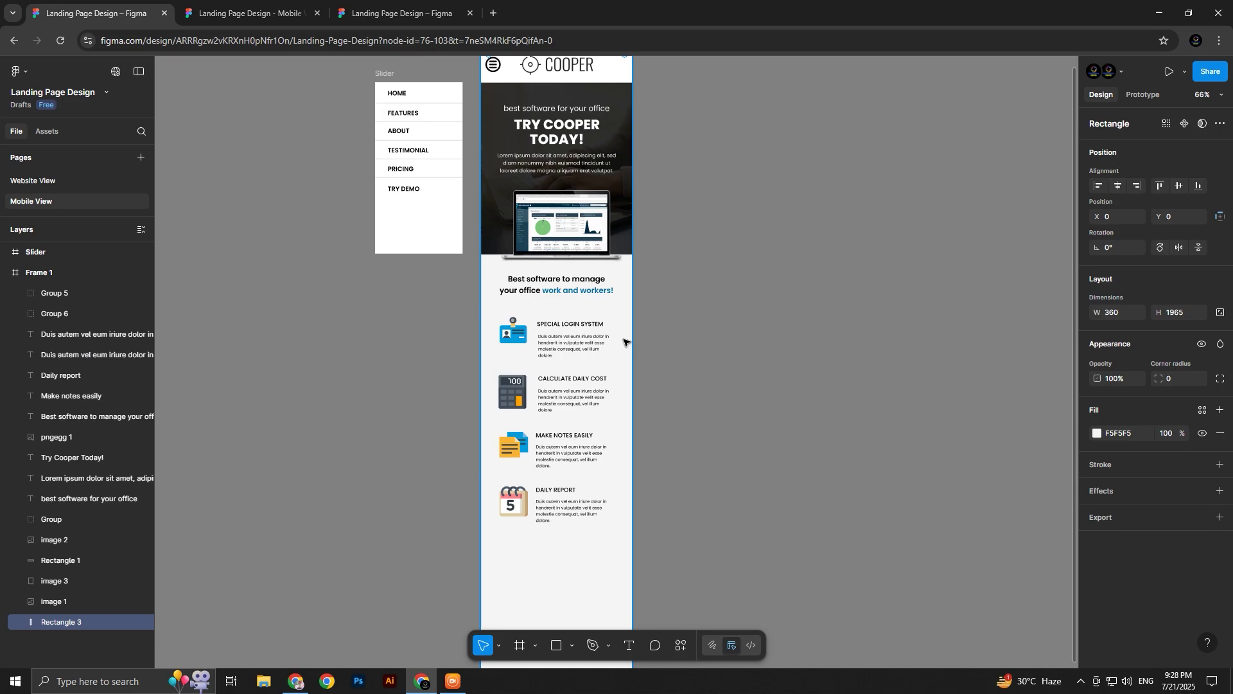
scroll(539, 504, "down", 3)
scroll(539, 501, "down", 10, "ctrl")
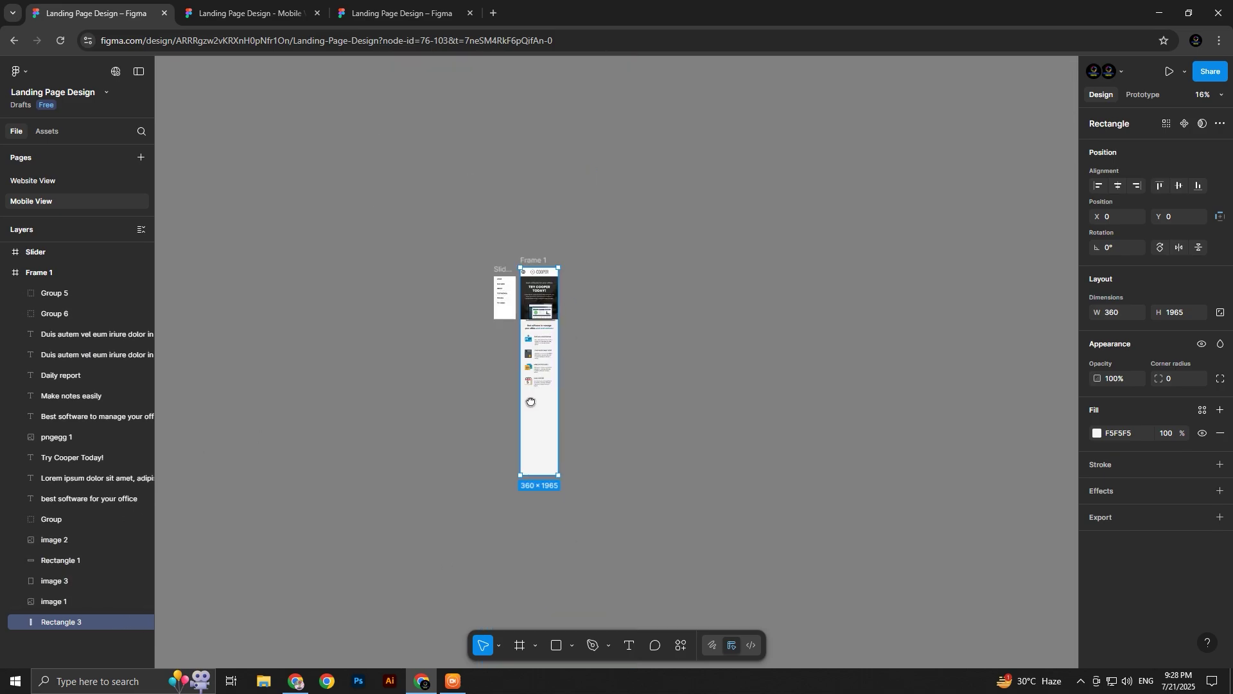
left_click_drag(527, 439, 528, 553)
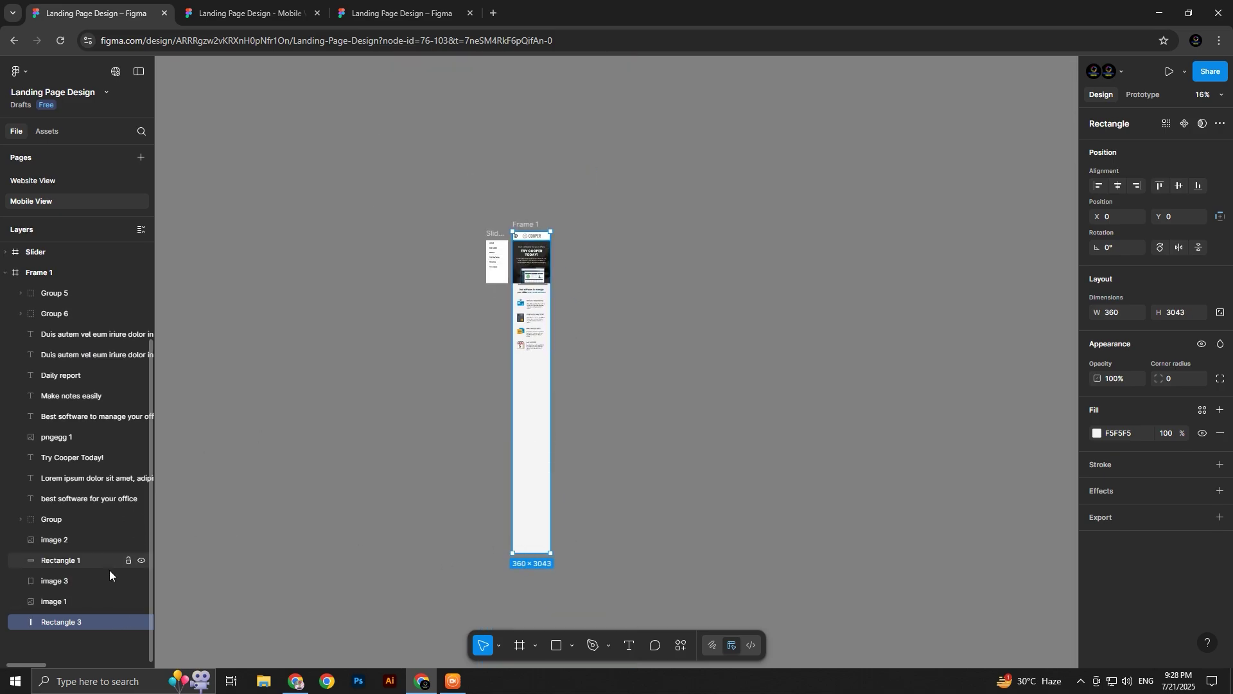
left_click(128, 623)
left_click(383, 490)
Left-align the four feature blocks' titles and descriptions at X 134, and centre-align their four icons with each other horizontally
scroll(514, 308, "up", 10, "ctrl")
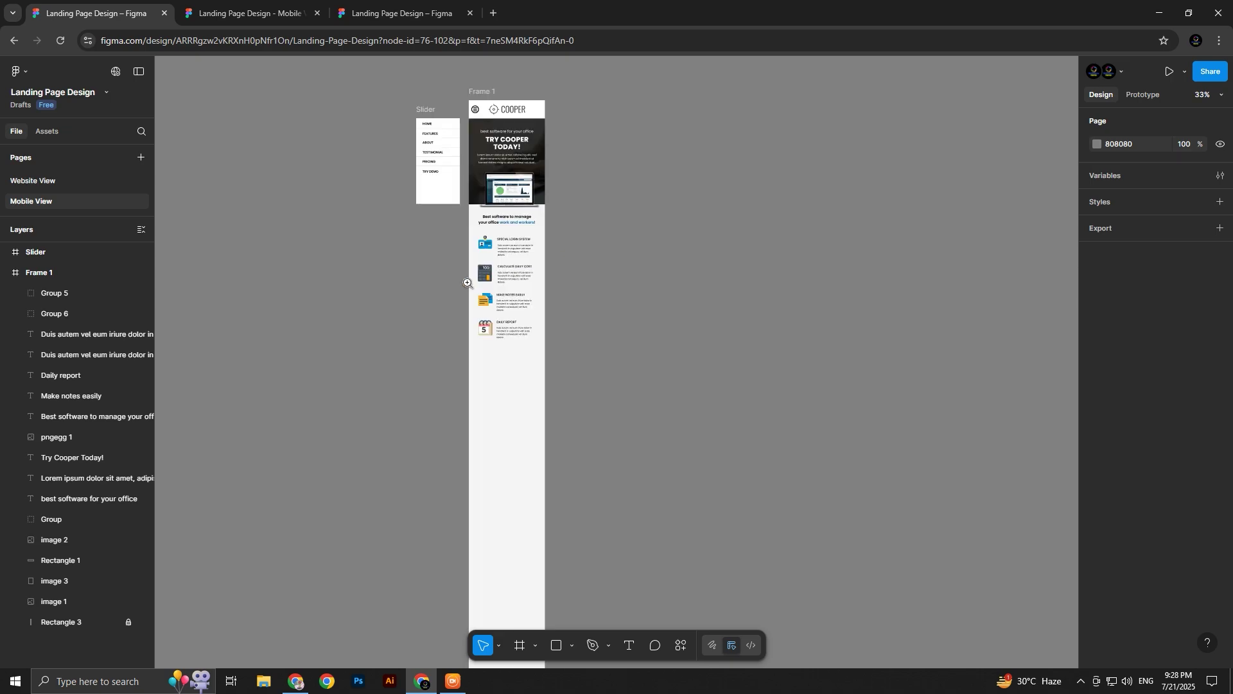
left_click_drag(527, 292, 520, 352)
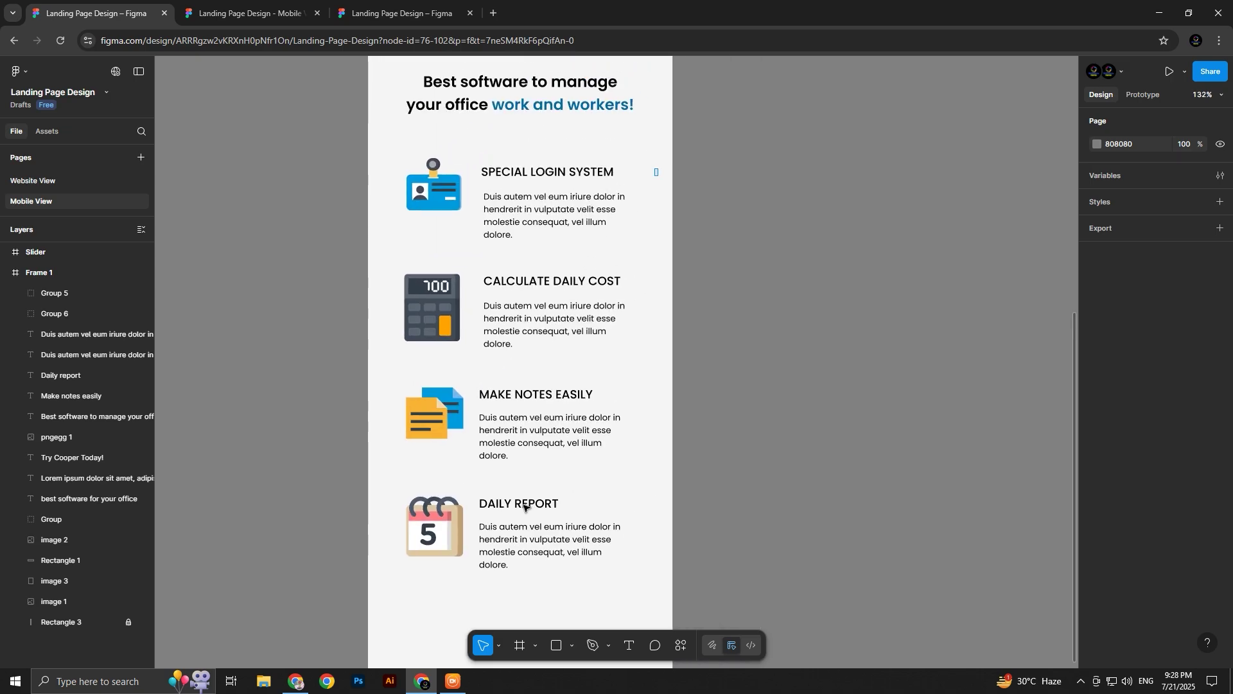
left_click_drag(657, 168, 476, 590)
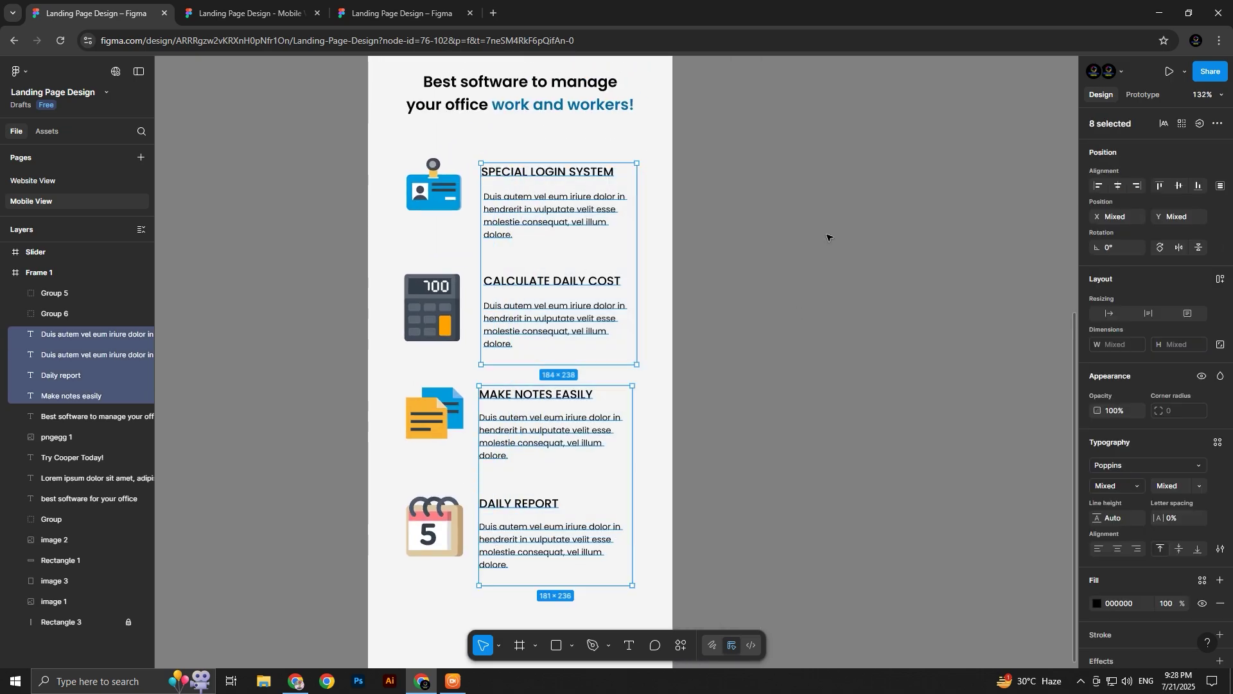
left_click(1097, 186)
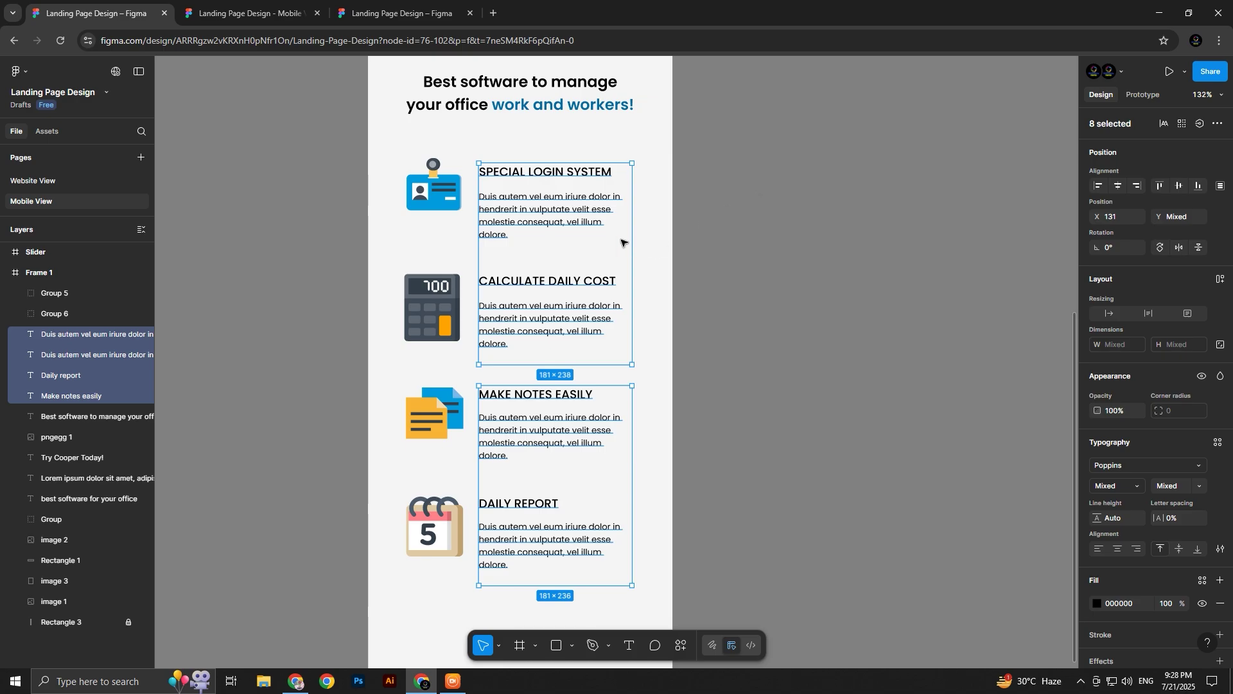
key("Right")
key("Right")
key("Right")
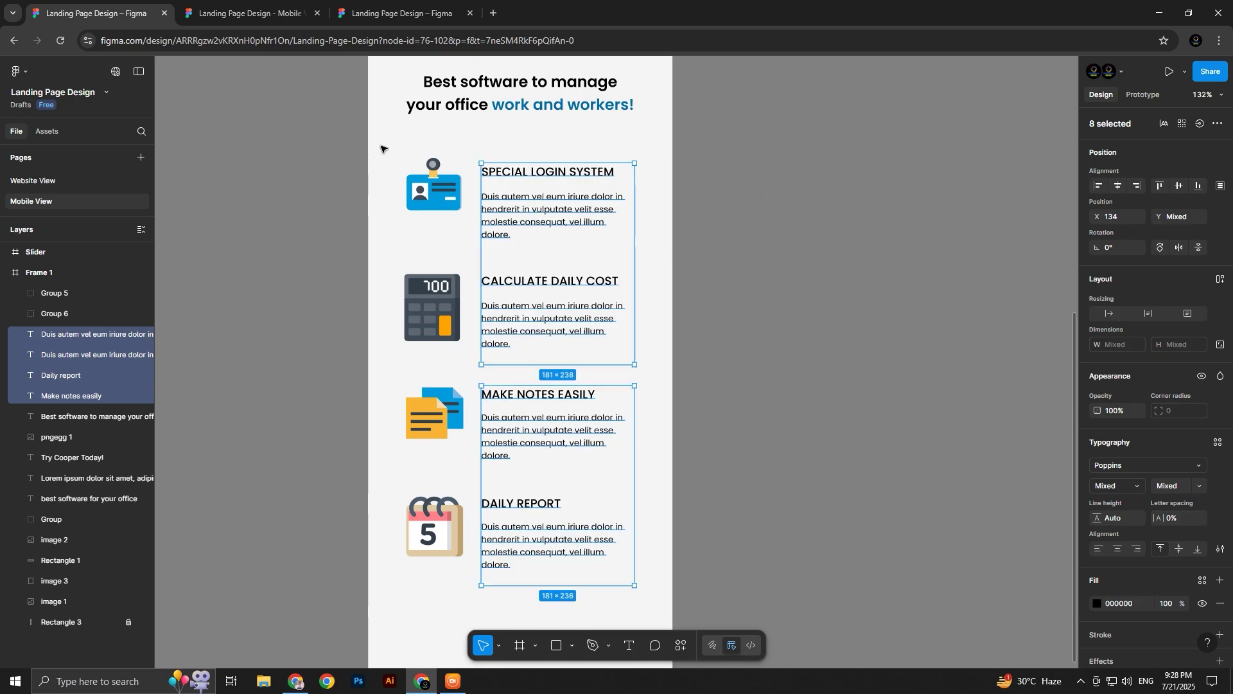
left_click_drag(381, 149, 461, 551)
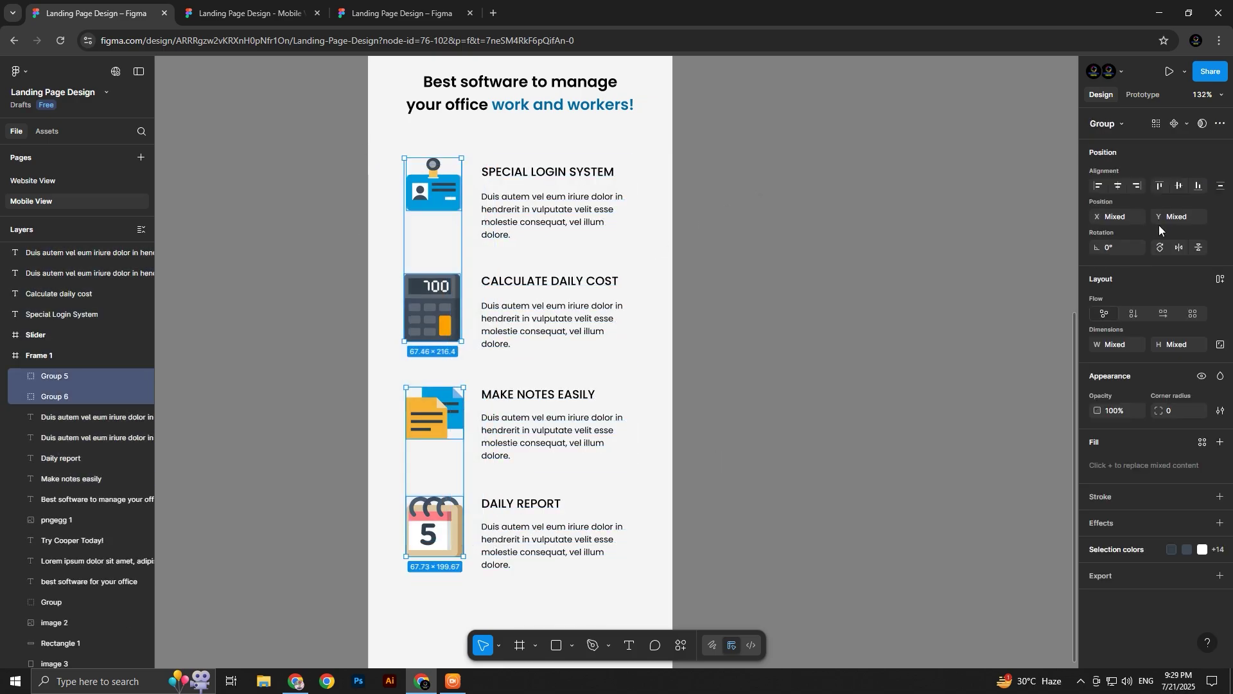
left_click(1119, 187)
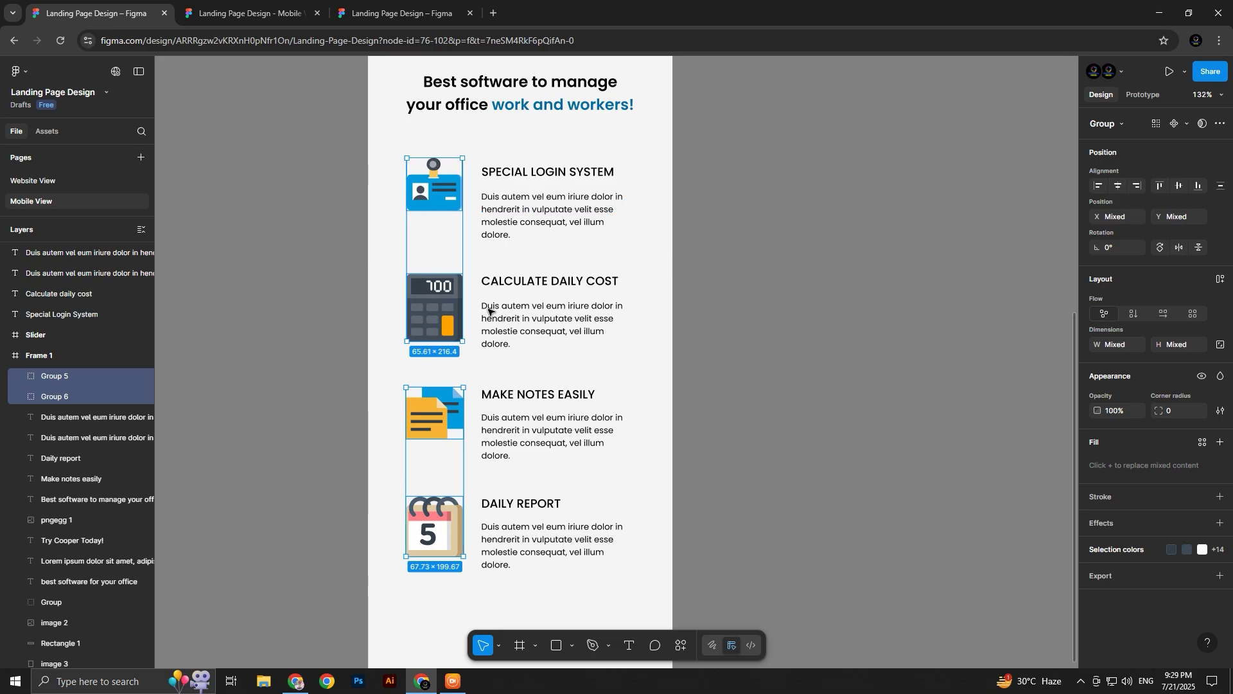
left_click_drag(366, 151, 643, 573)
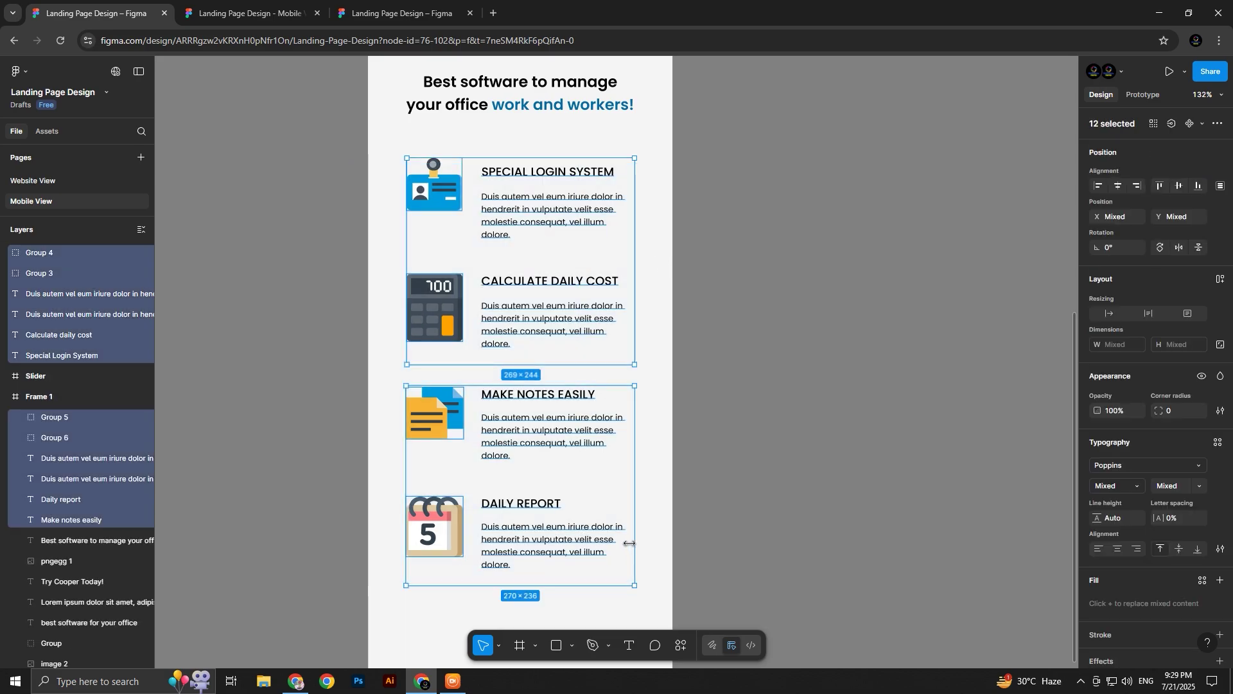
key("ctrl+g")
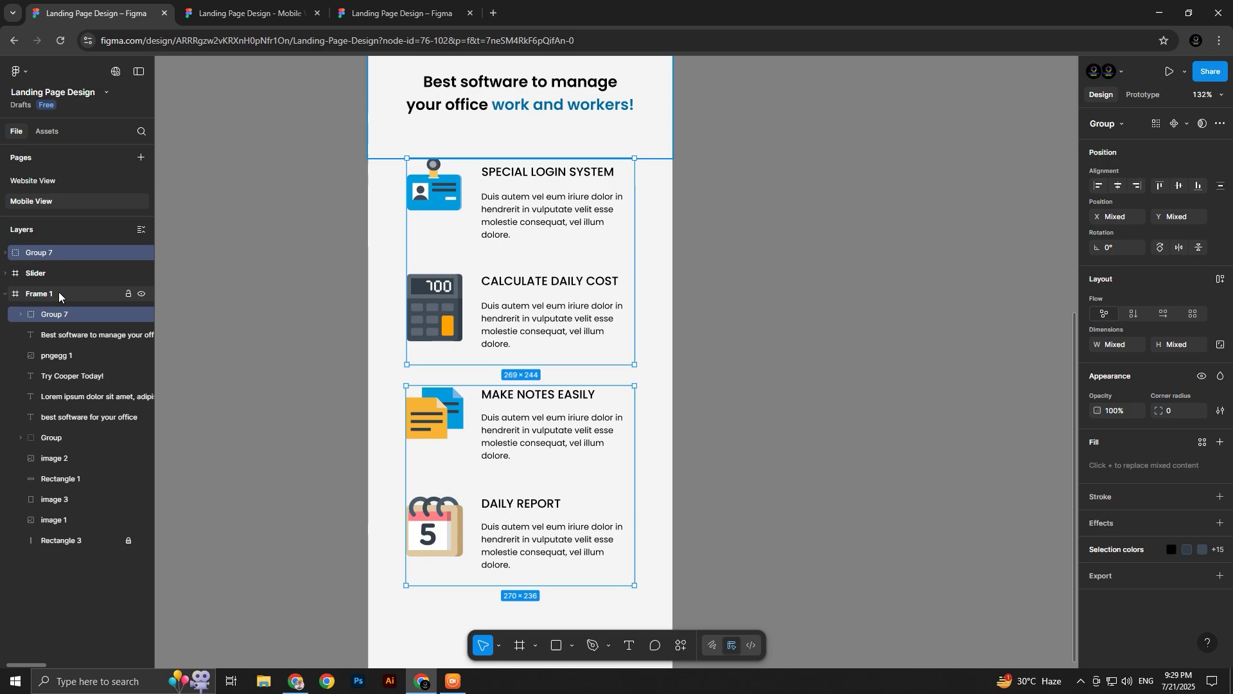
key("ctrl+z")
Move the loose Special Login System and Calculate Daily Cost layers into Frame 1 and group all four feature blocks together
left_click(44, 356)
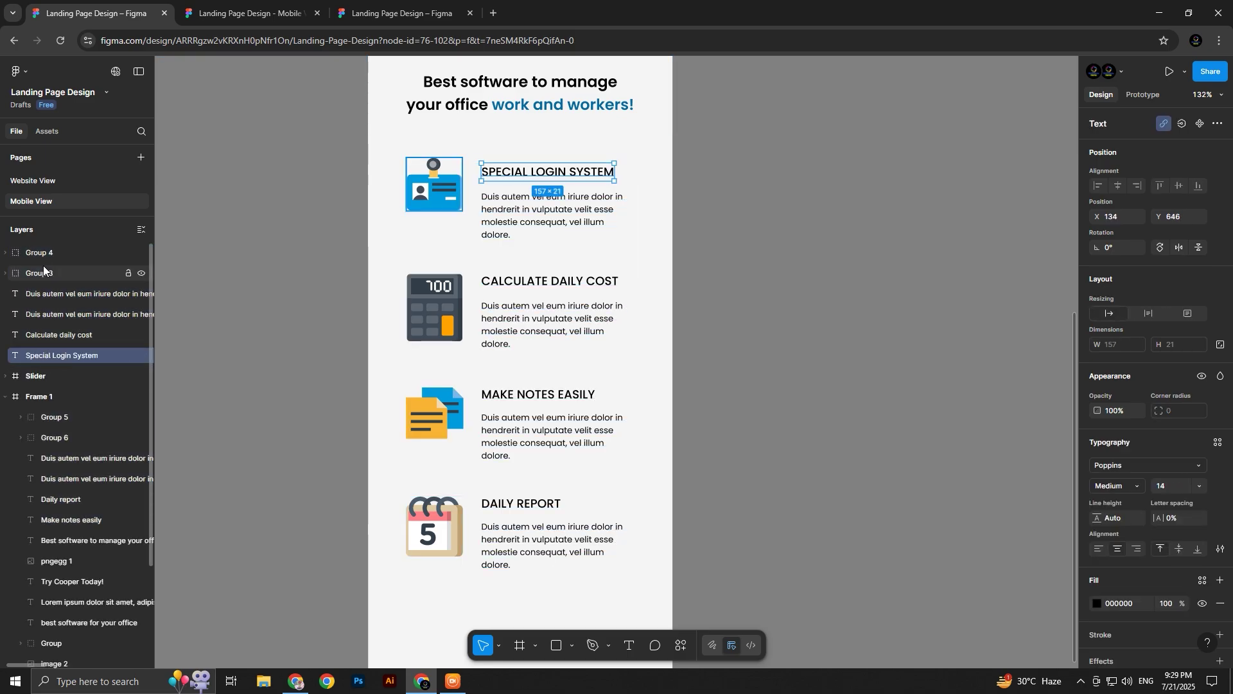
left_click(43, 249, "shift")
left_click_drag(42, 249, 43, 402)
left_click_drag(363, 161, 607, 565)
key("ctrl+g")
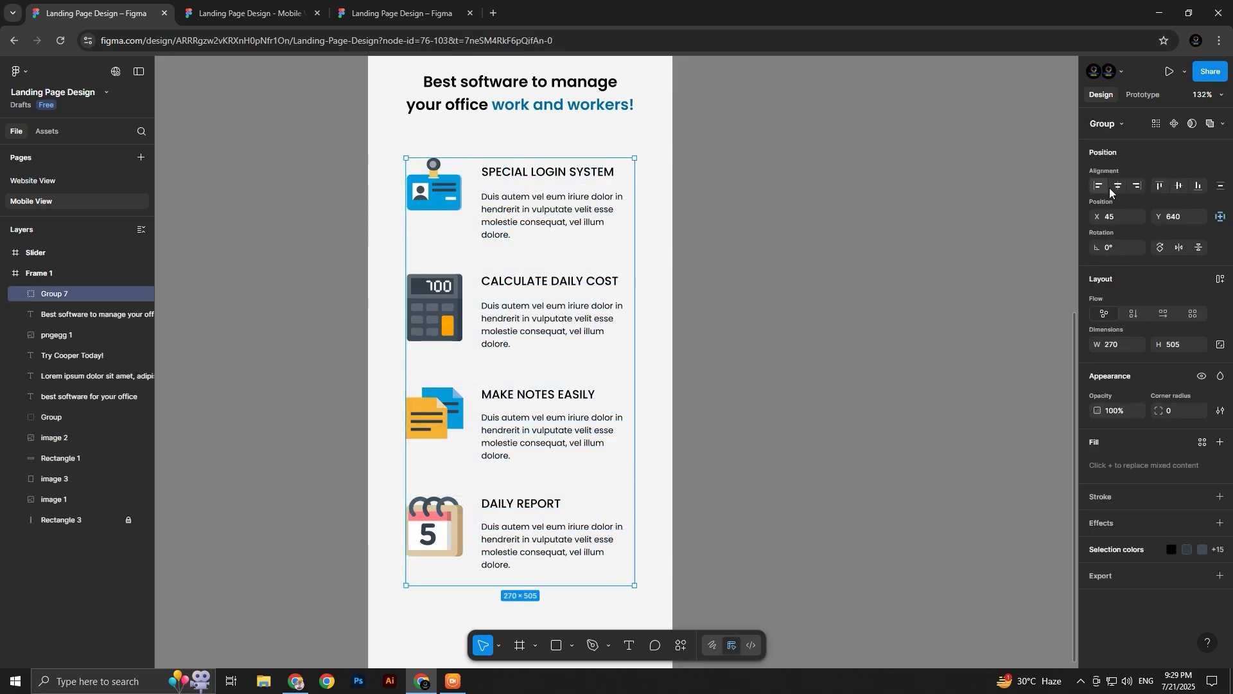
Check the mobile prototype preview from the hero area down to the Daily Report block
left_click(244, 13)
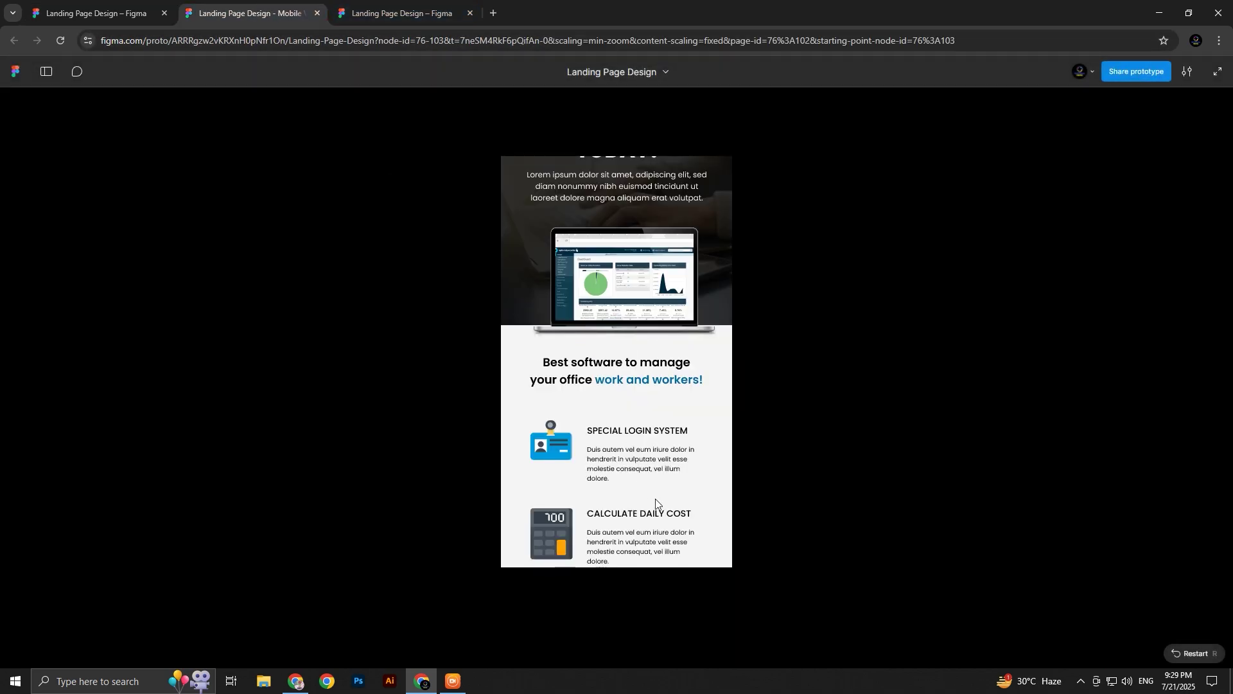
scroll(636, 411, "up", 1)
scroll(617, 426, "down", 3)
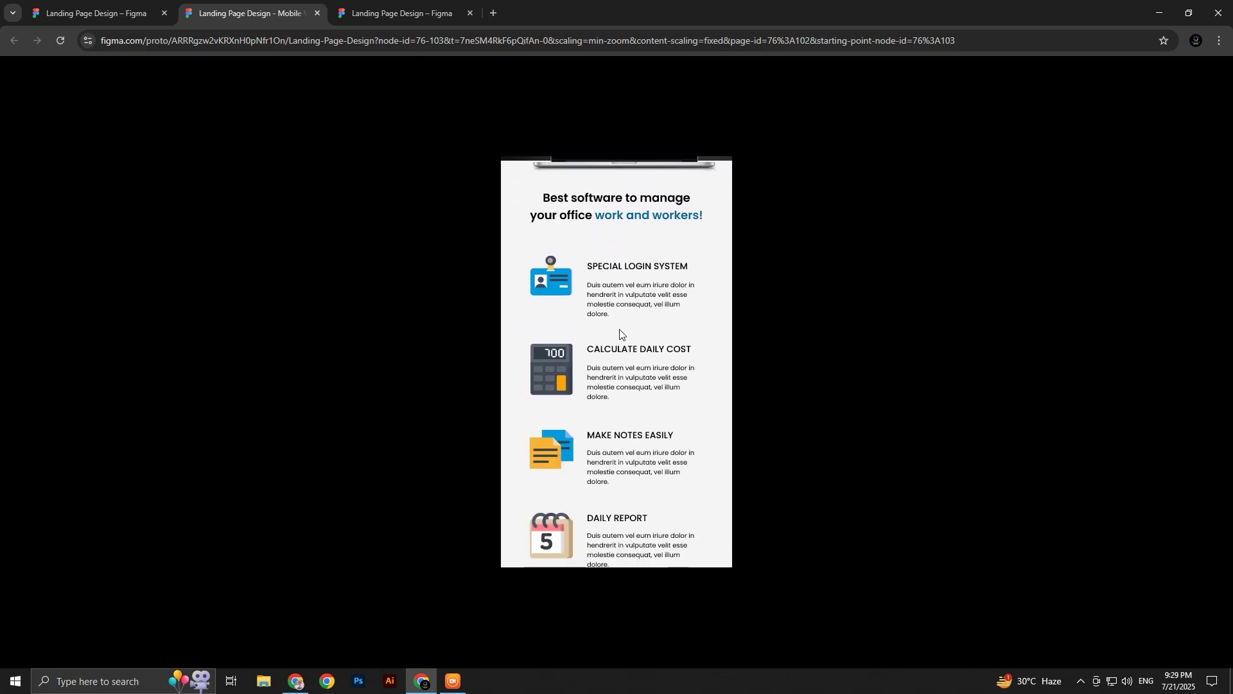
scroll(628, 433, "down", 1)
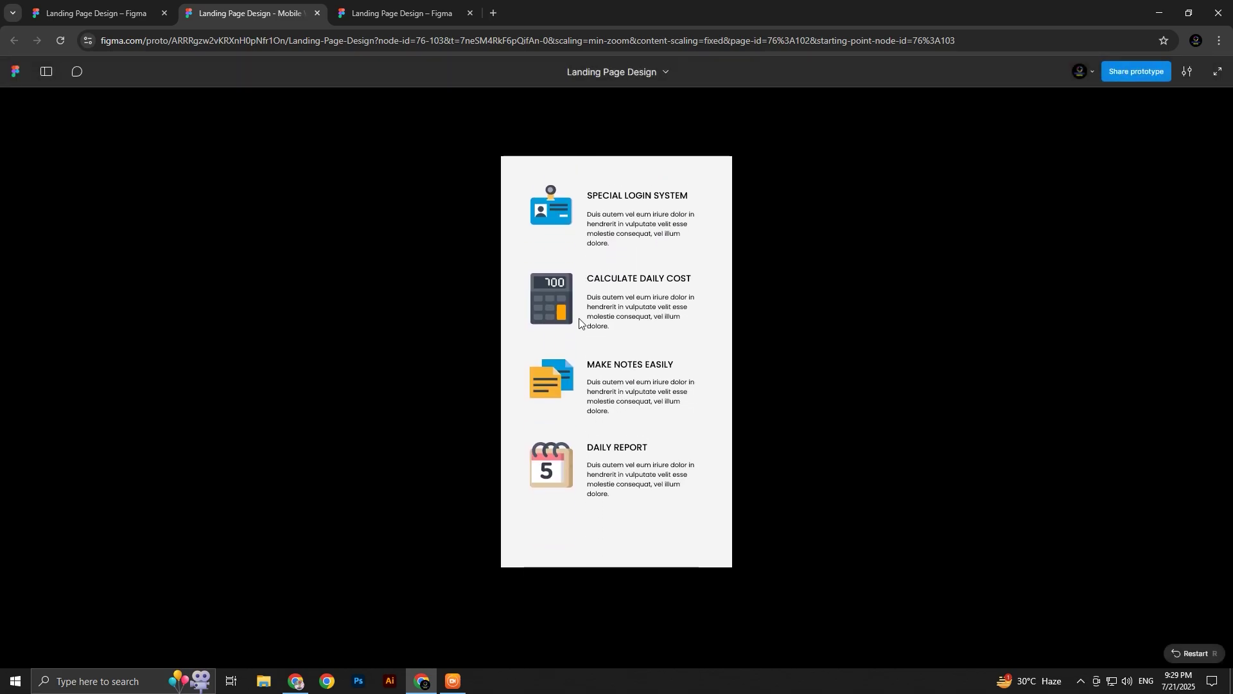
Copy the "No more confusion and complex to manage your office" heading, its paragraph and the three counters from the website design
left_click(398, 13)
scroll(599, 360, "down", 4)
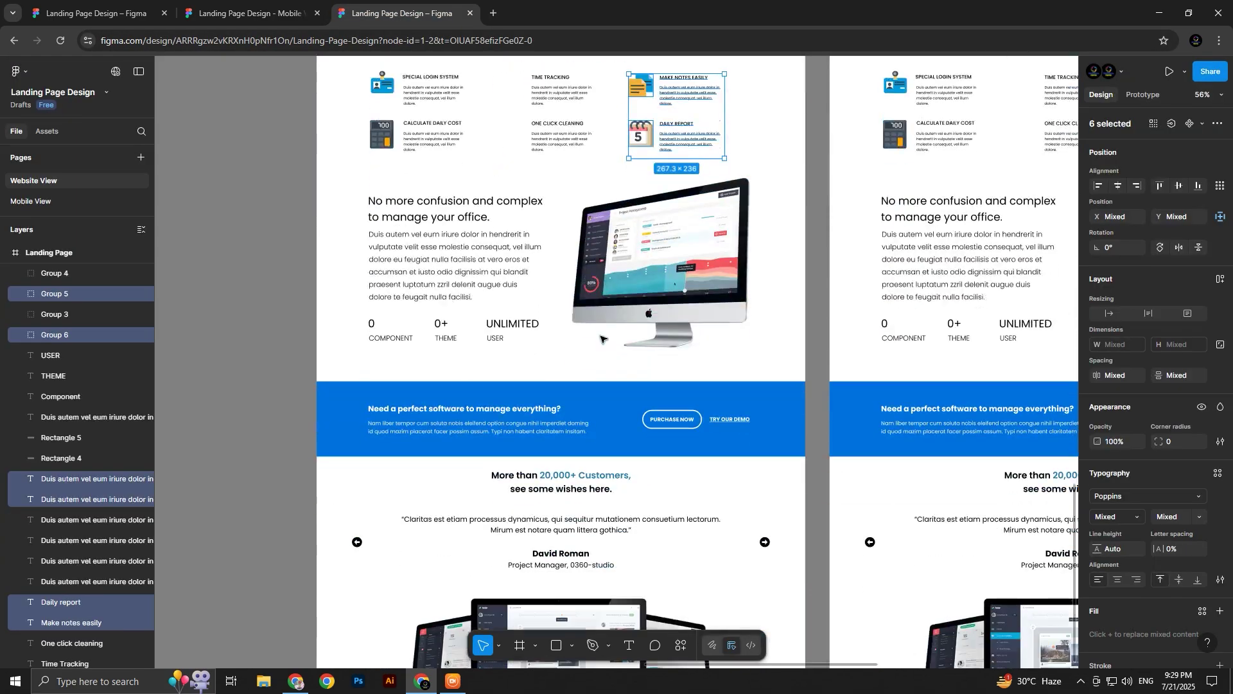
left_click(665, 290)
left_click(416, 201)
left_click(433, 258, "shift")
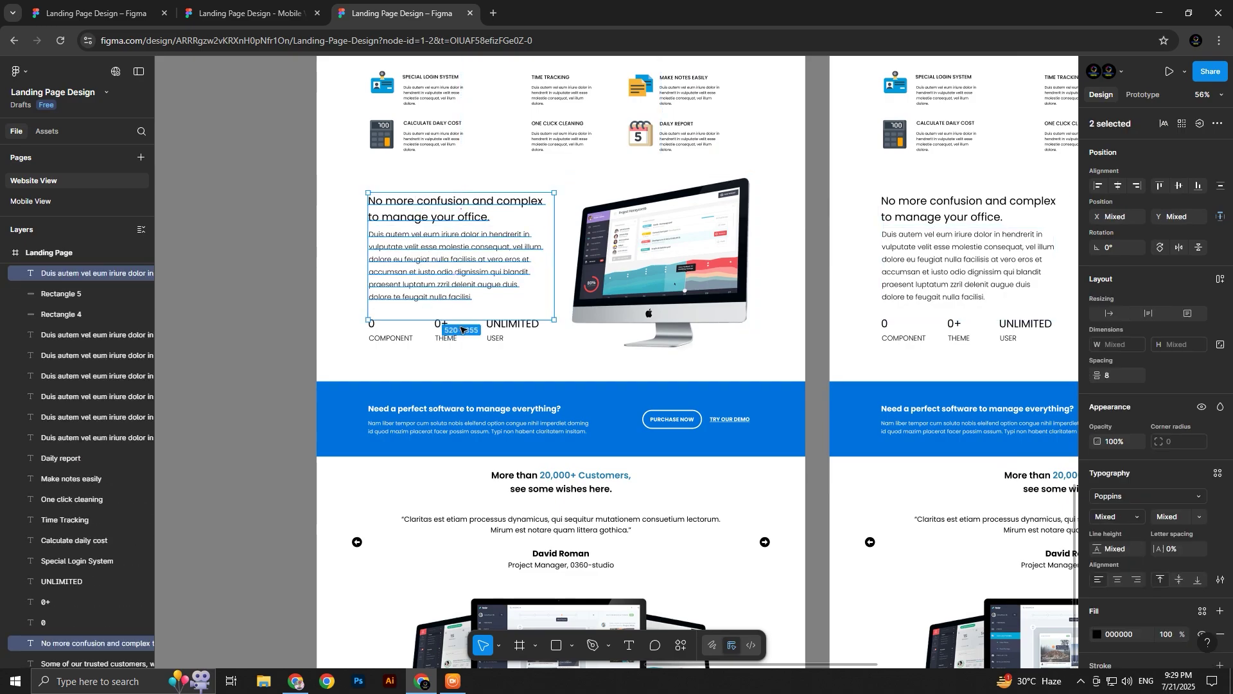
left_click_drag(337, 206, 532, 346)
Paste the copied heading, paragraph and counters into Frame 1 of the mobile design, below Daily Report and left-aligned with the feature icons
left_click(212, 13)
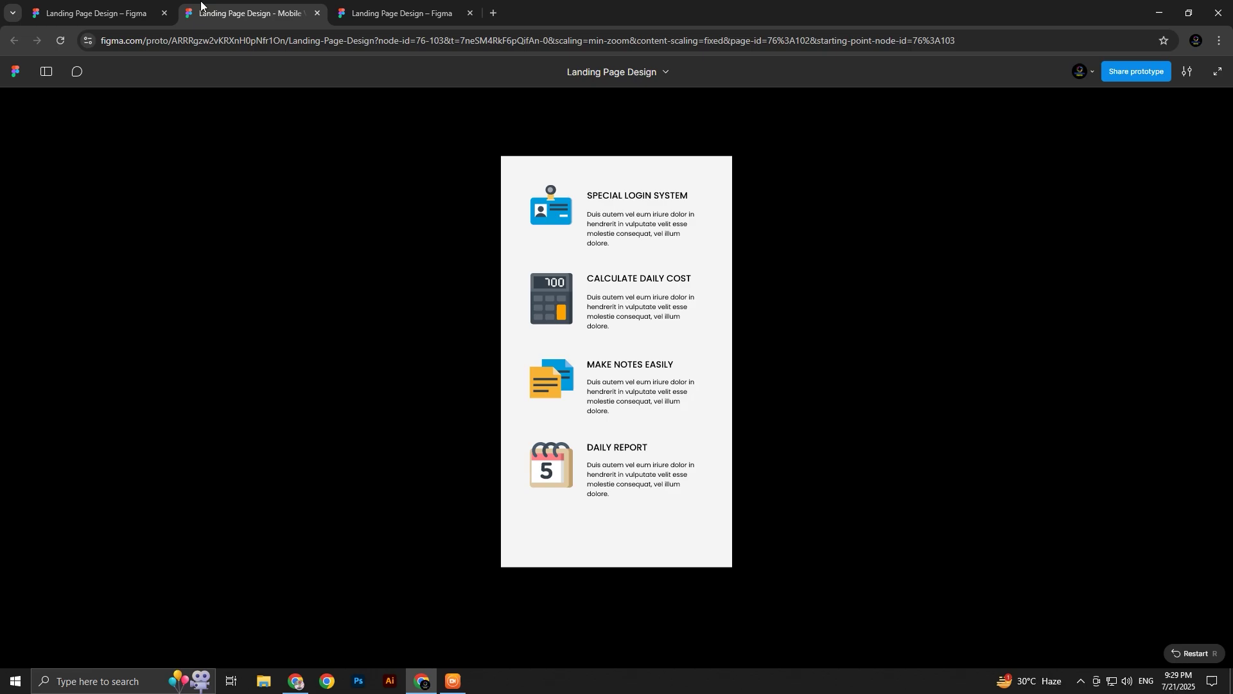
left_click(97, 12)
scroll(575, 341, "down", 7)
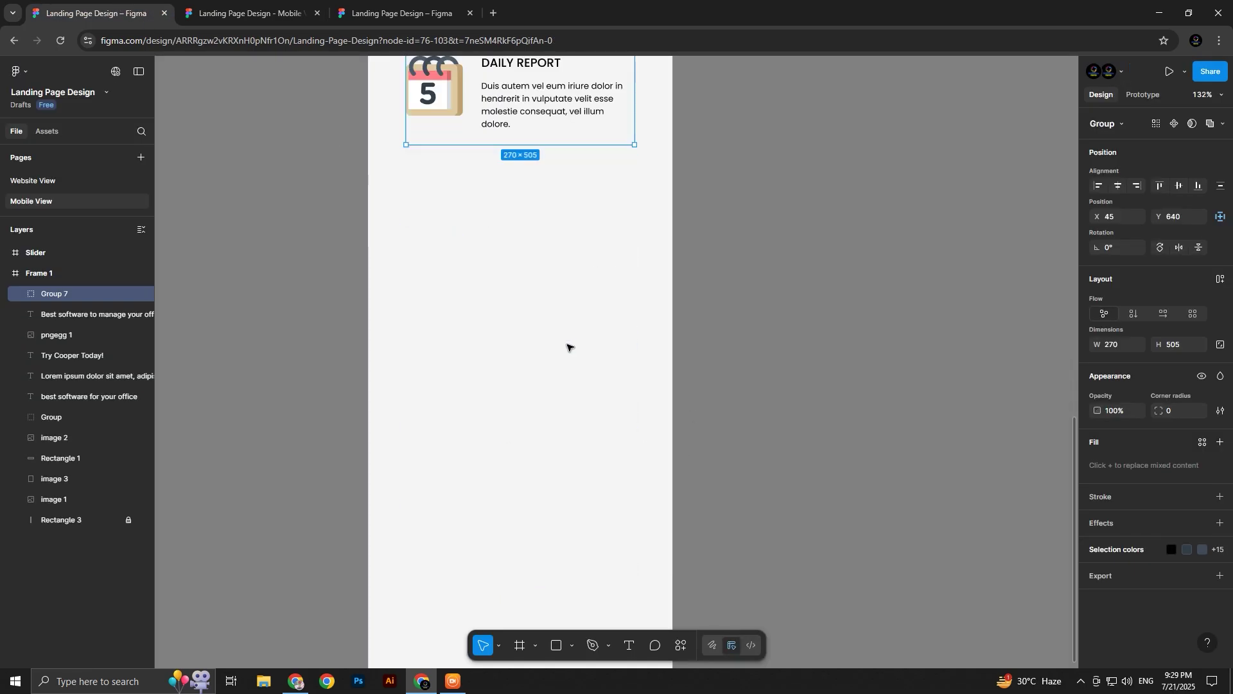
scroll(545, 350, "down", 5)
left_click(544, 335)
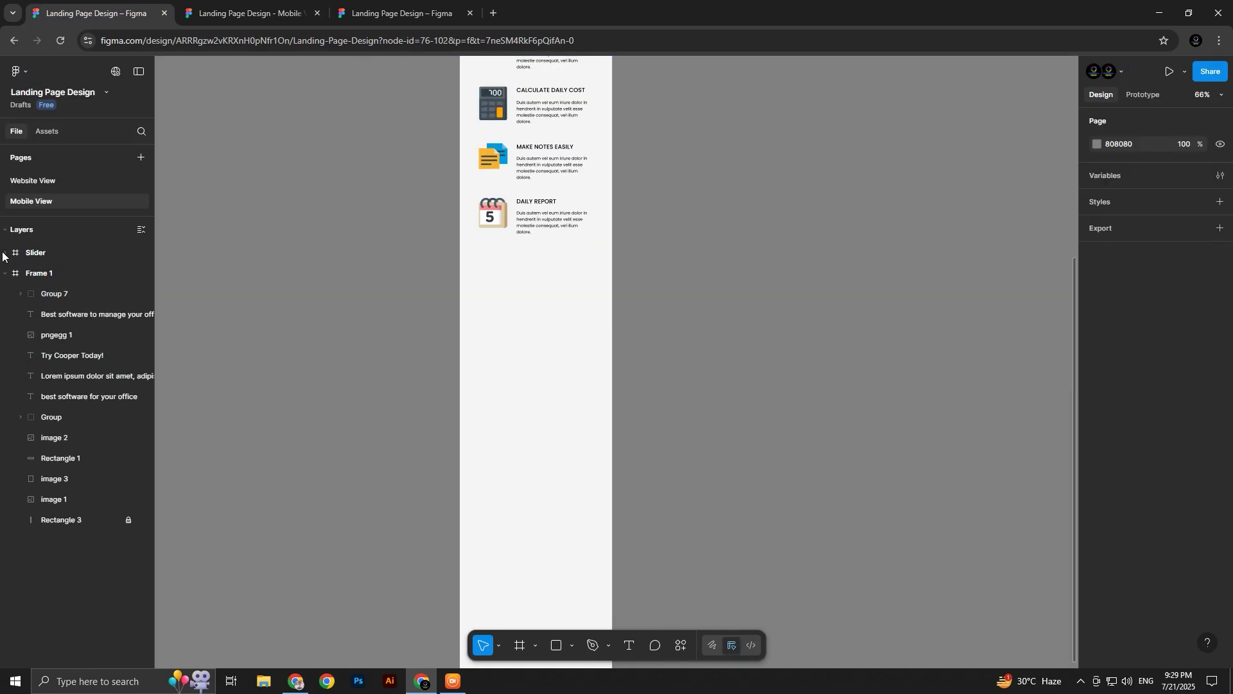
left_click(42, 273)
left_click_drag(479, 359, 515, 271)
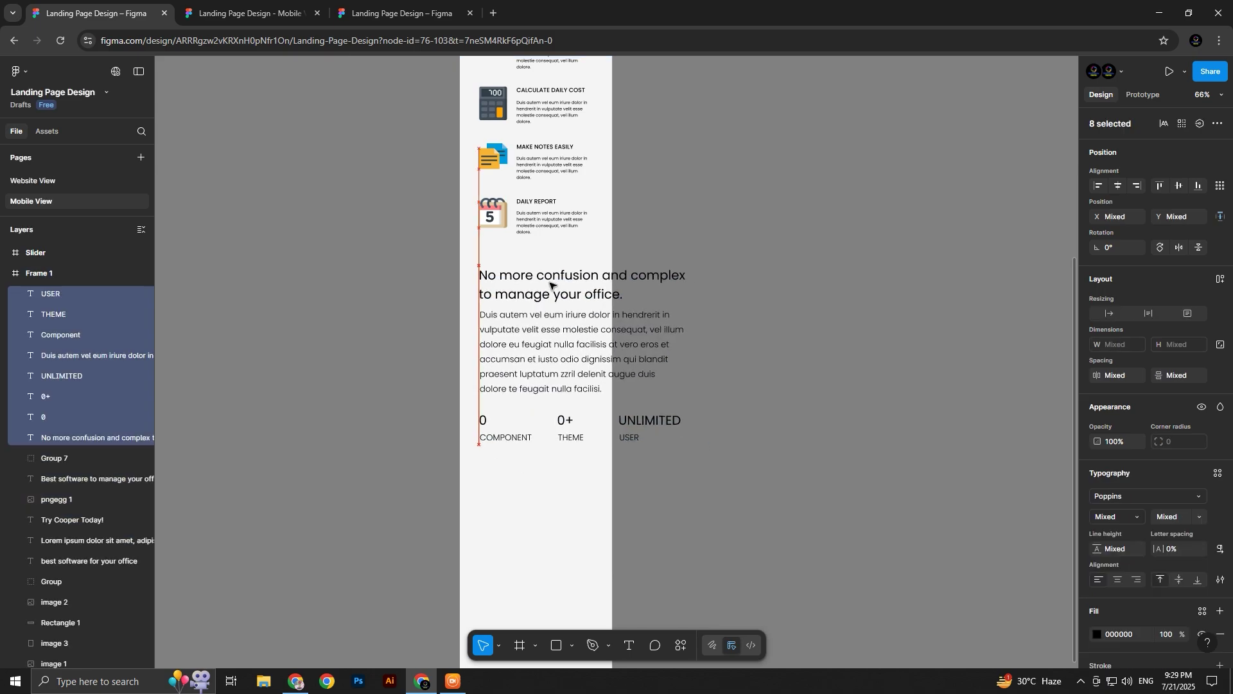
key("Escape")
Narrow the "No more confusion" heading to 280 wide and set its font size to 20 and line height to 25
left_click(533, 291)
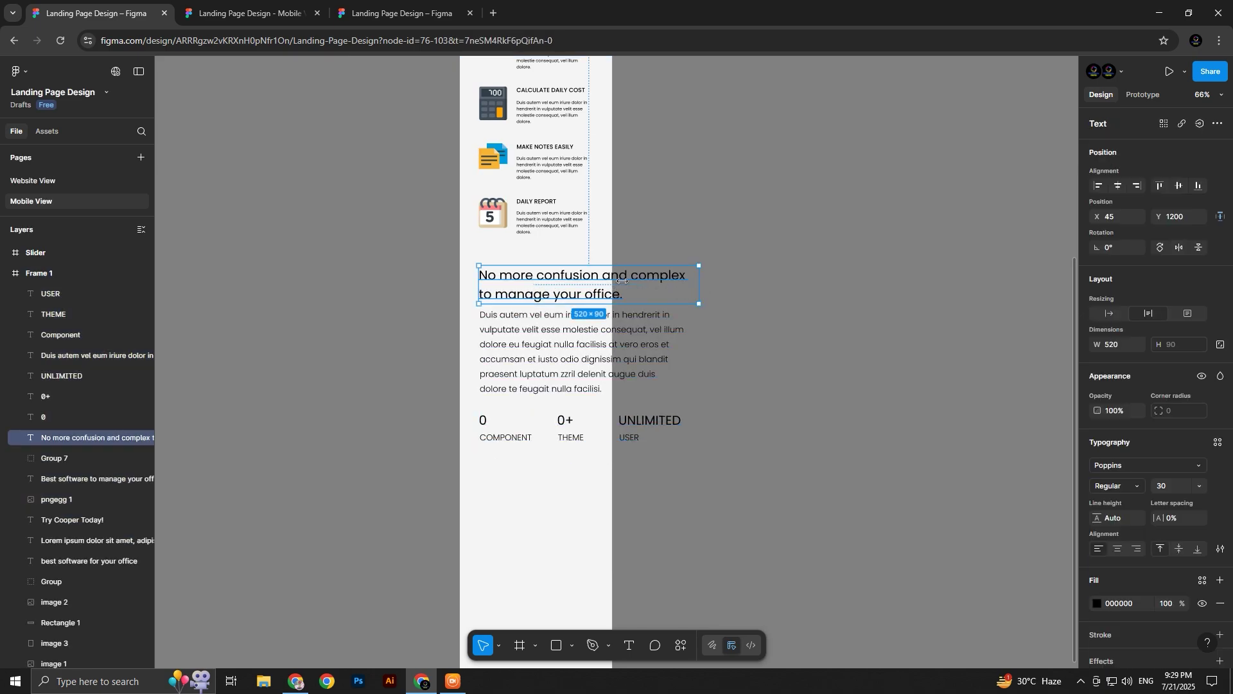
left_click_drag(622, 281, 597, 281)
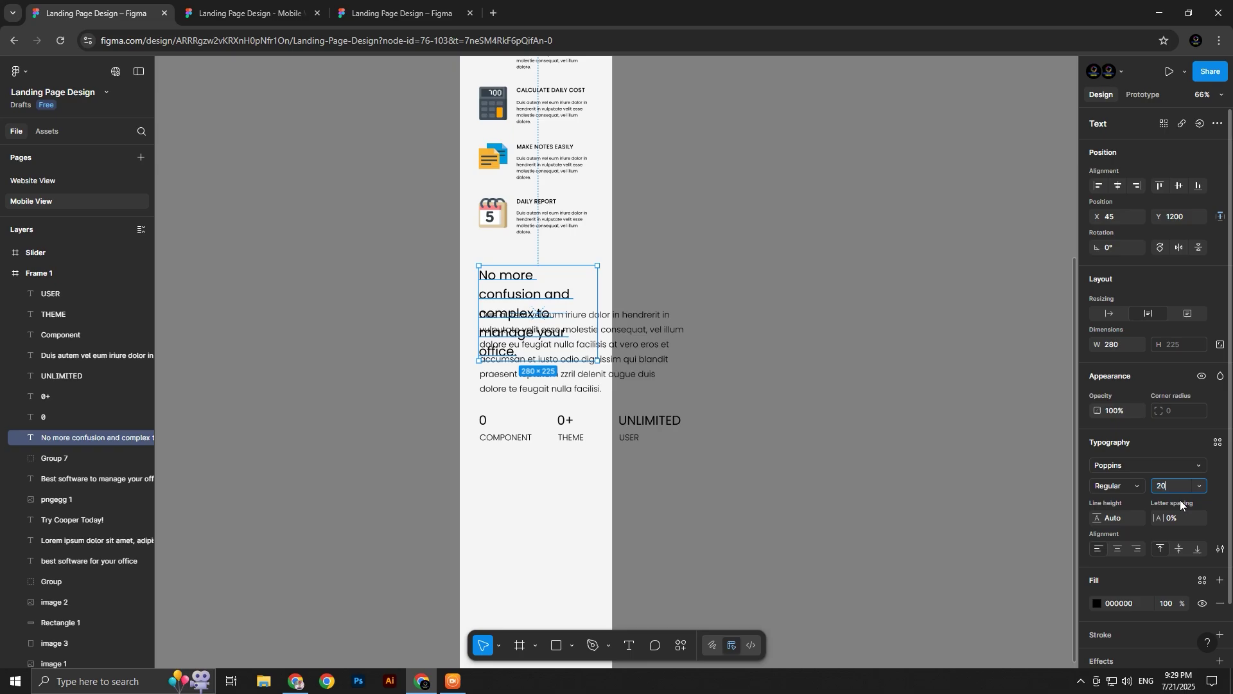
type("20")
key("Return")
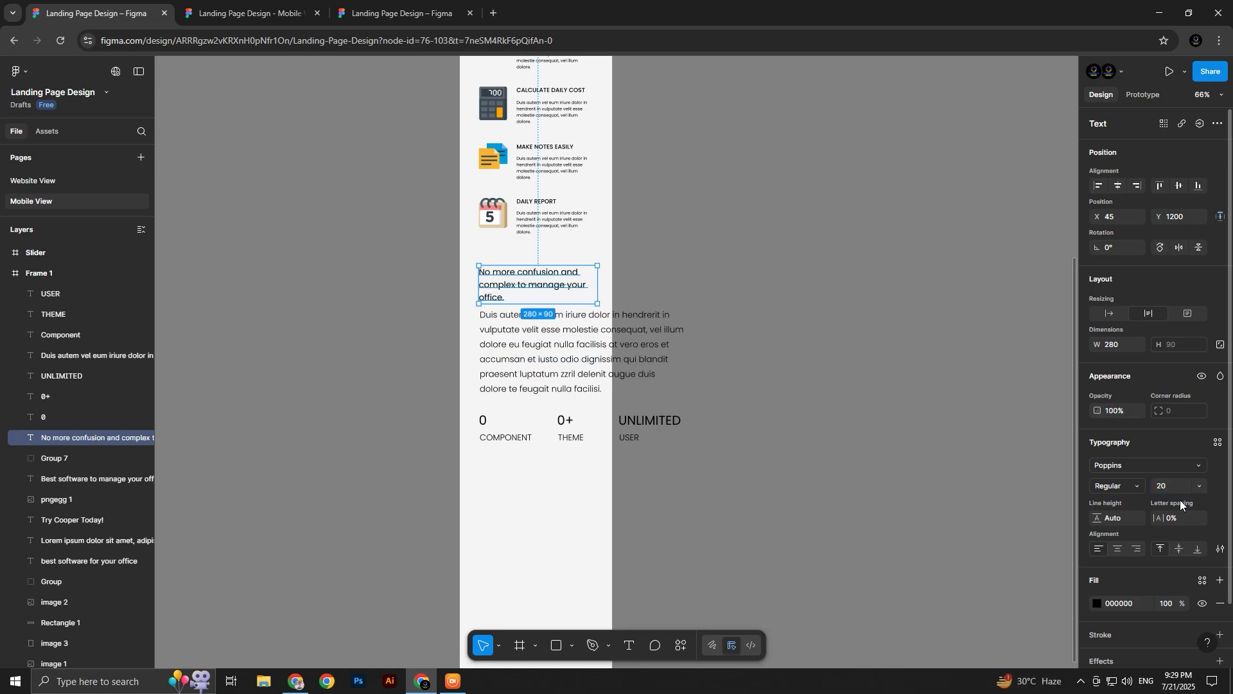
left_click(1116, 516)
type("25")
key("Return")
Narrow the paragraph to 268 wide, set its font size to 16 and line height to 25, and move it slightly closer to the heading
left_click(681, 351)
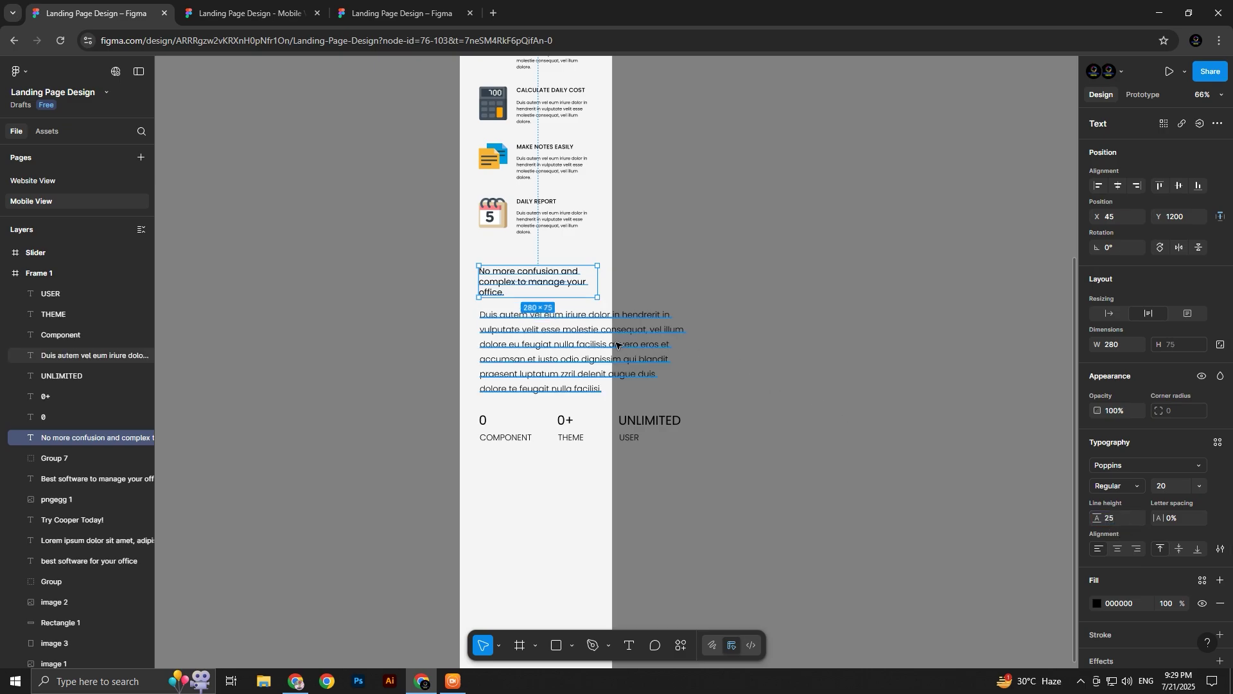
left_click_drag(684, 348, 592, 341)
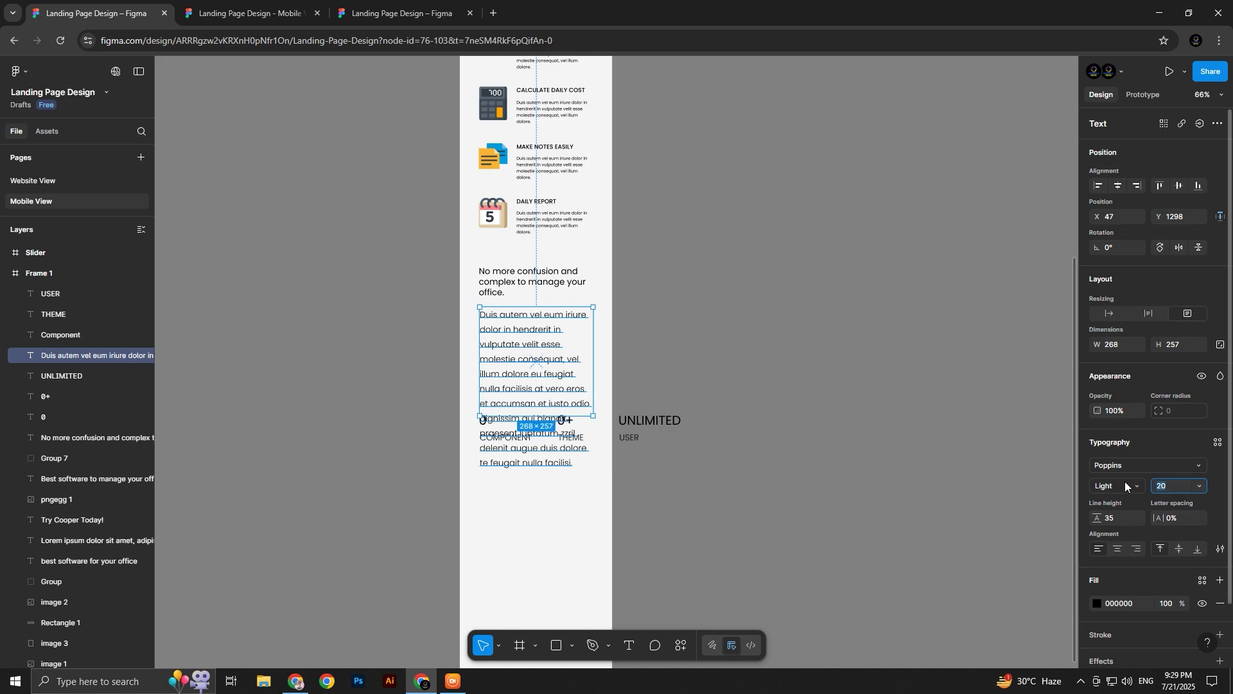
type("16")
key("Return")
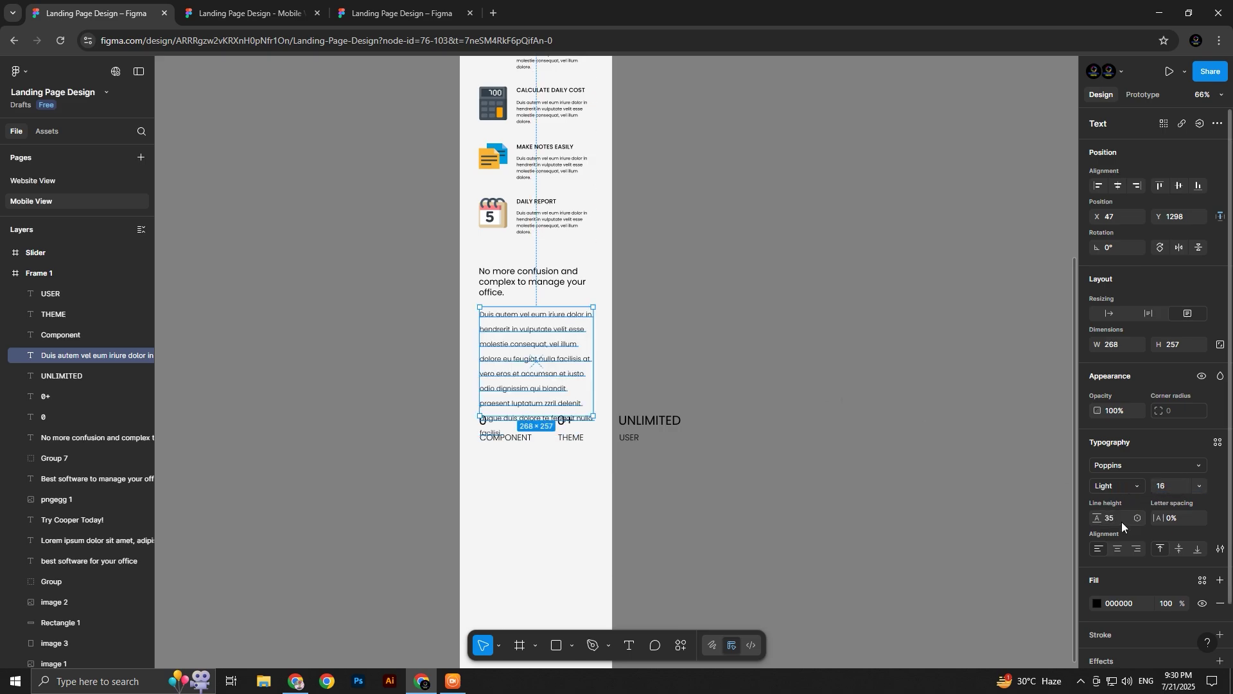
type("25")
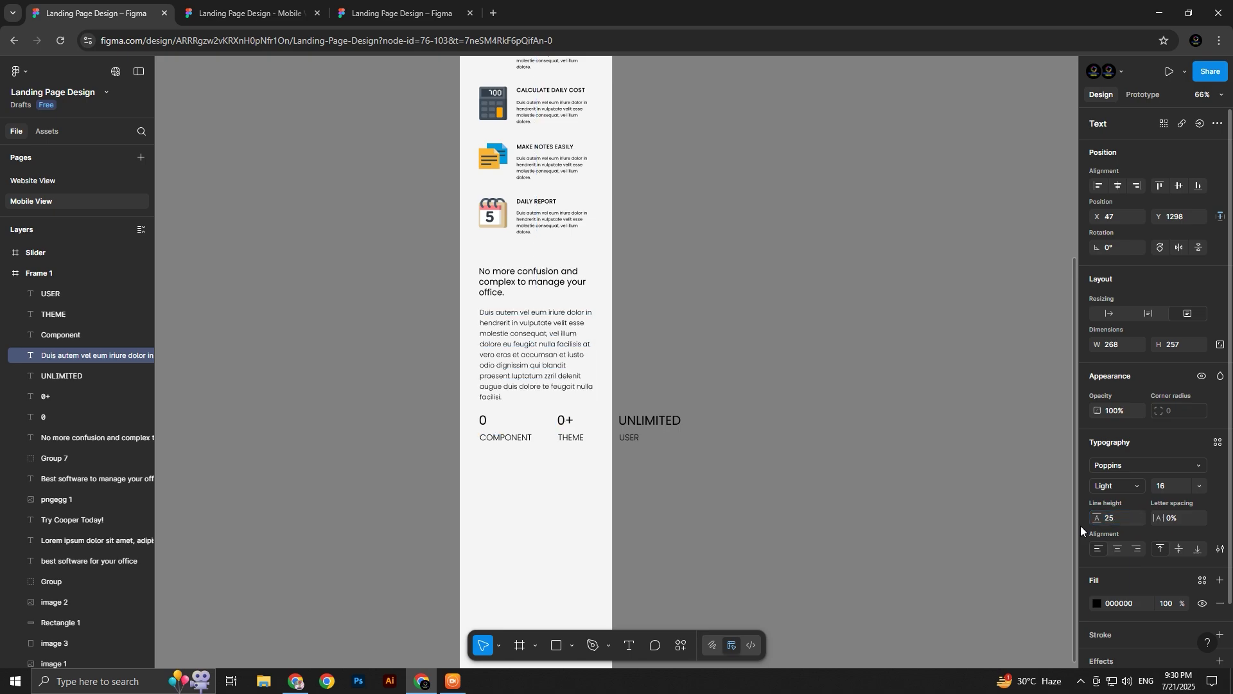
key("Return")
scroll(537, 359, "up", 5)
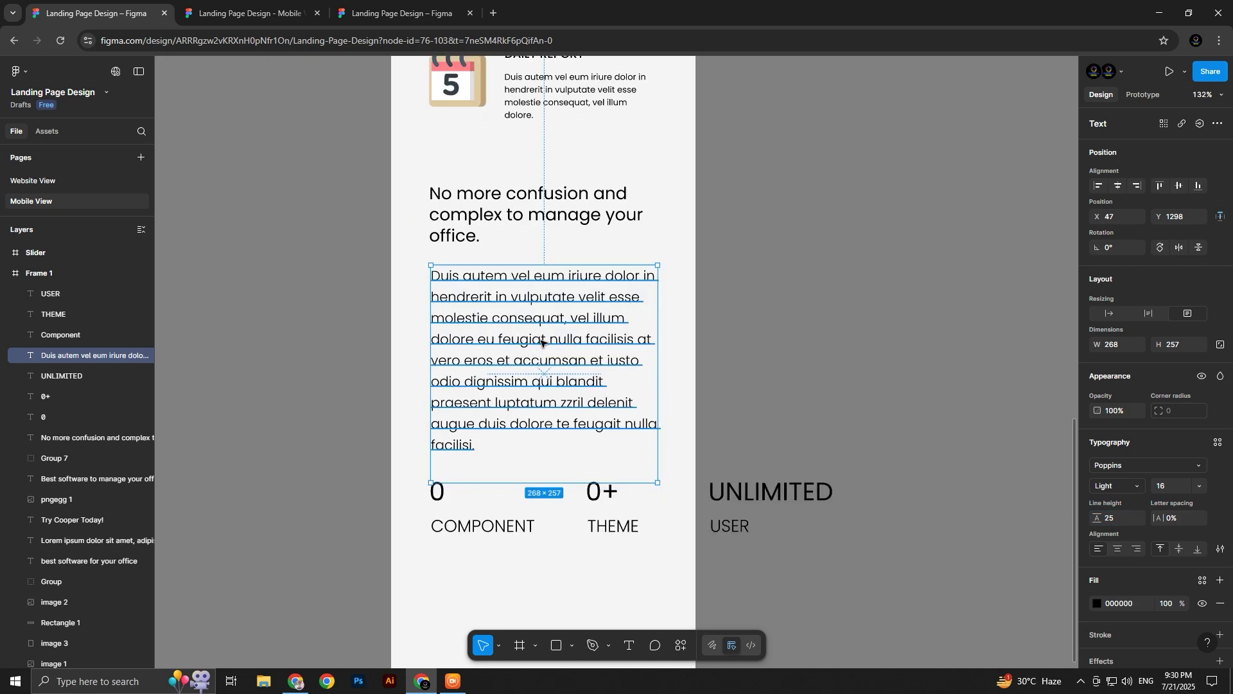
left_click_drag(542, 341, 543, 334)
Move the COMPONENT label slightly up toward its counter, to Y 1585
scroll(543, 335, "down", 5)
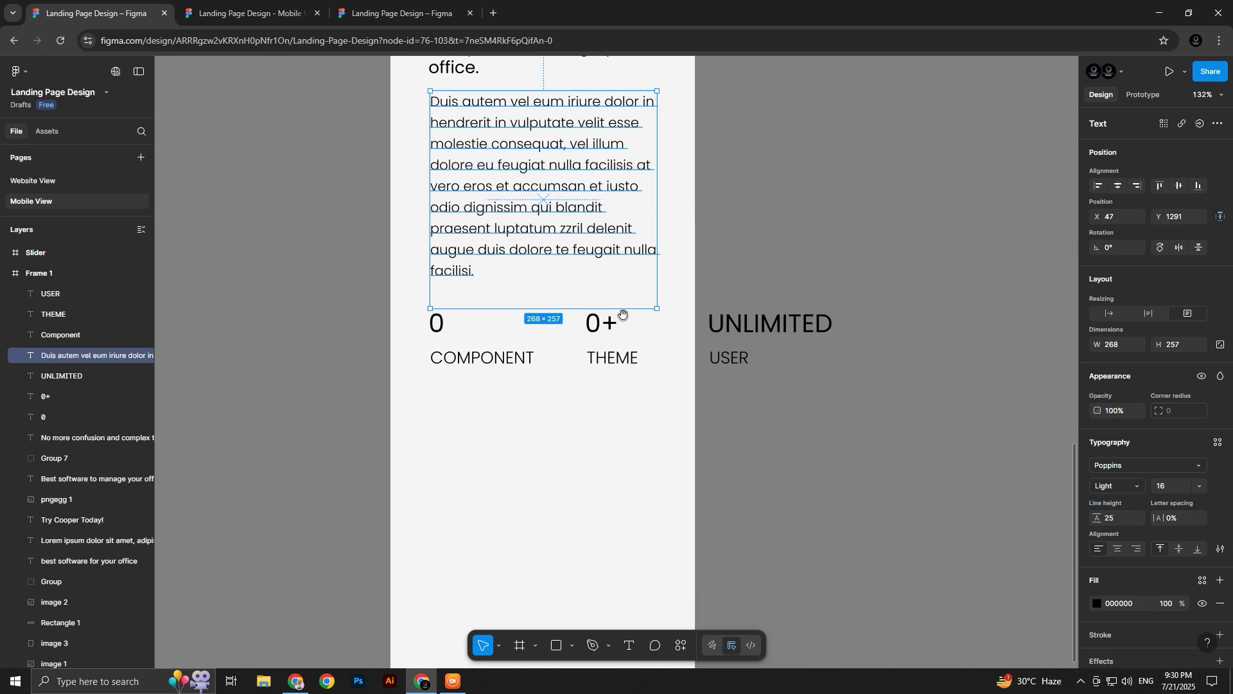
left_click(465, 358)
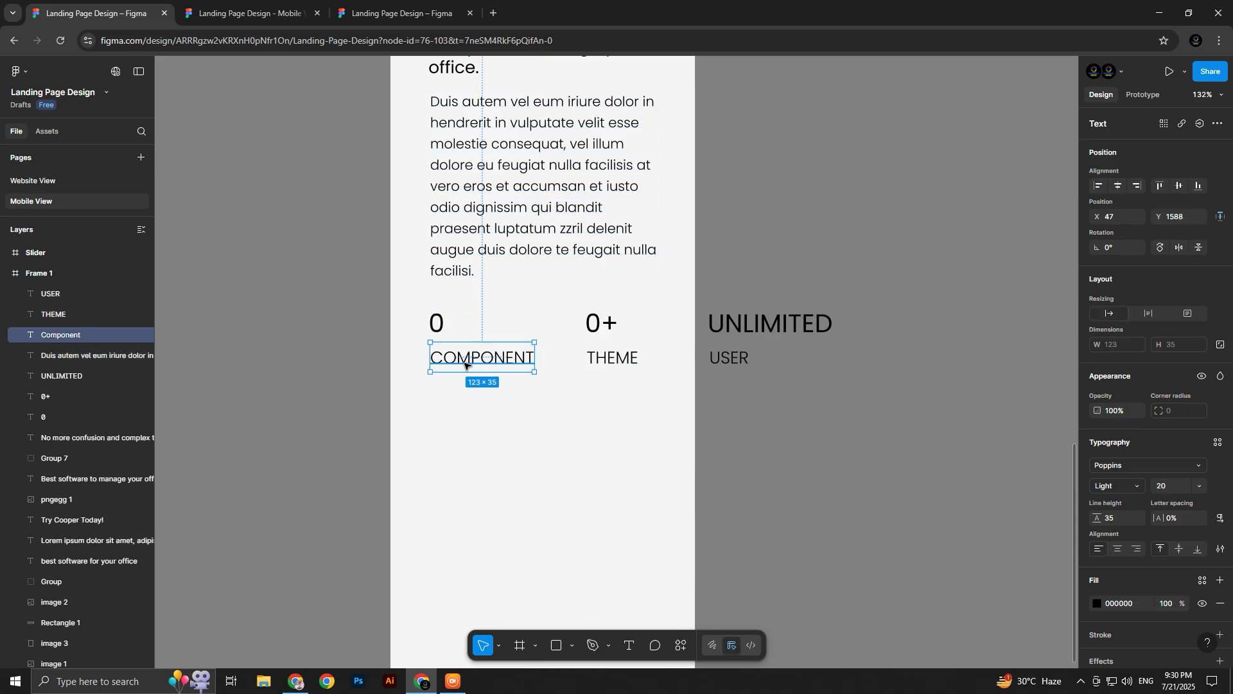
left_click_drag(465, 365, 465, 365)
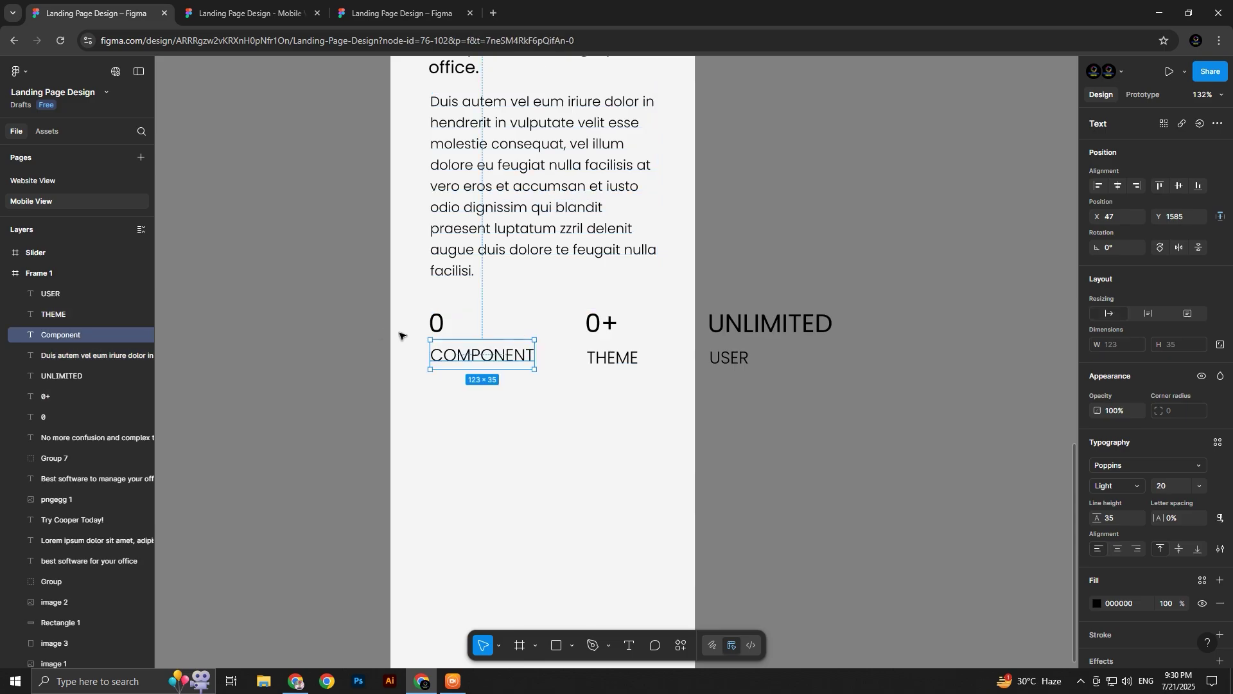
Set the font size of the three counter values and their COMPONENT, THEME and USER labels to 16
left_click_drag(405, 336, 1053, 411)
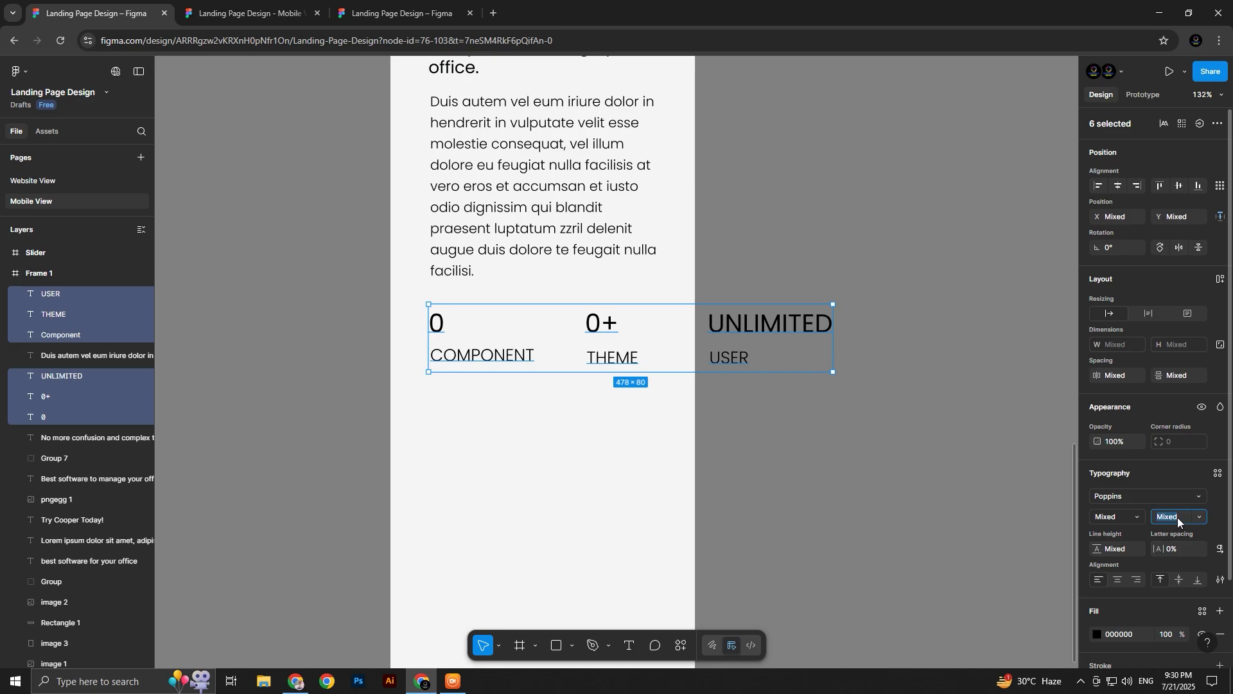
type("6")
key("Return")
left_click(554, 408)
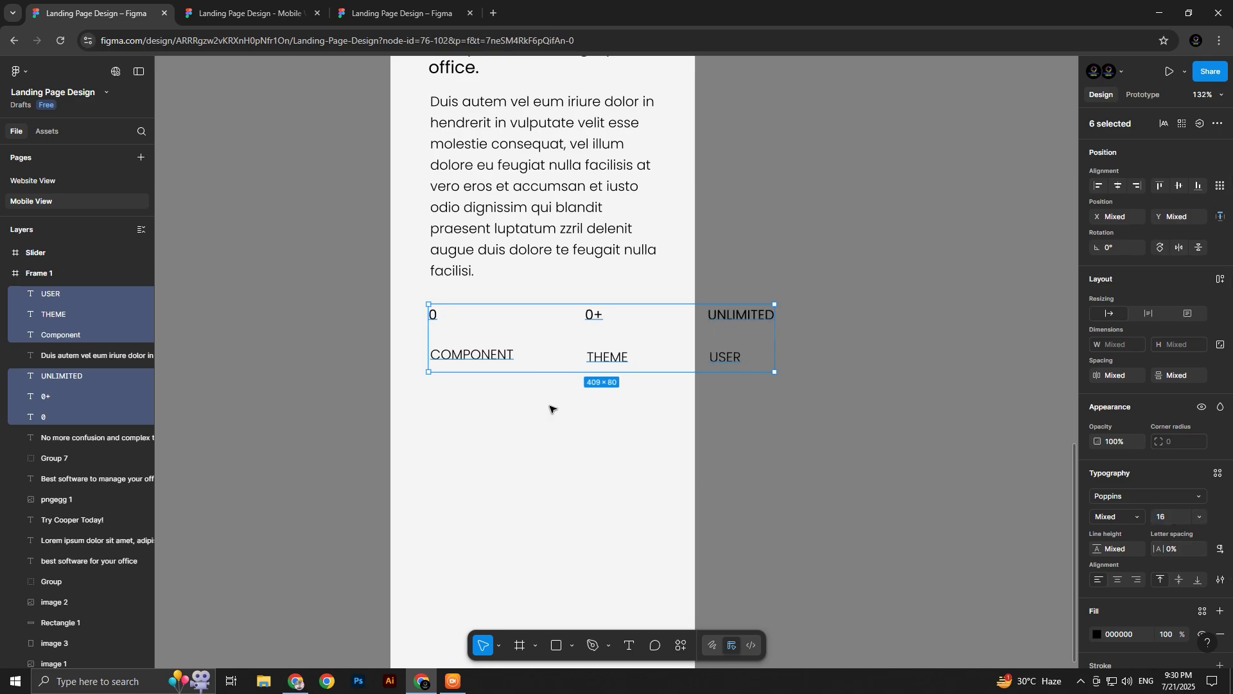
Move the COMPONENT, THEME and USER labels up closer to their counter values
left_click_drag(399, 349, 742, 384)
key("shift+Up")
key("shift+Up")
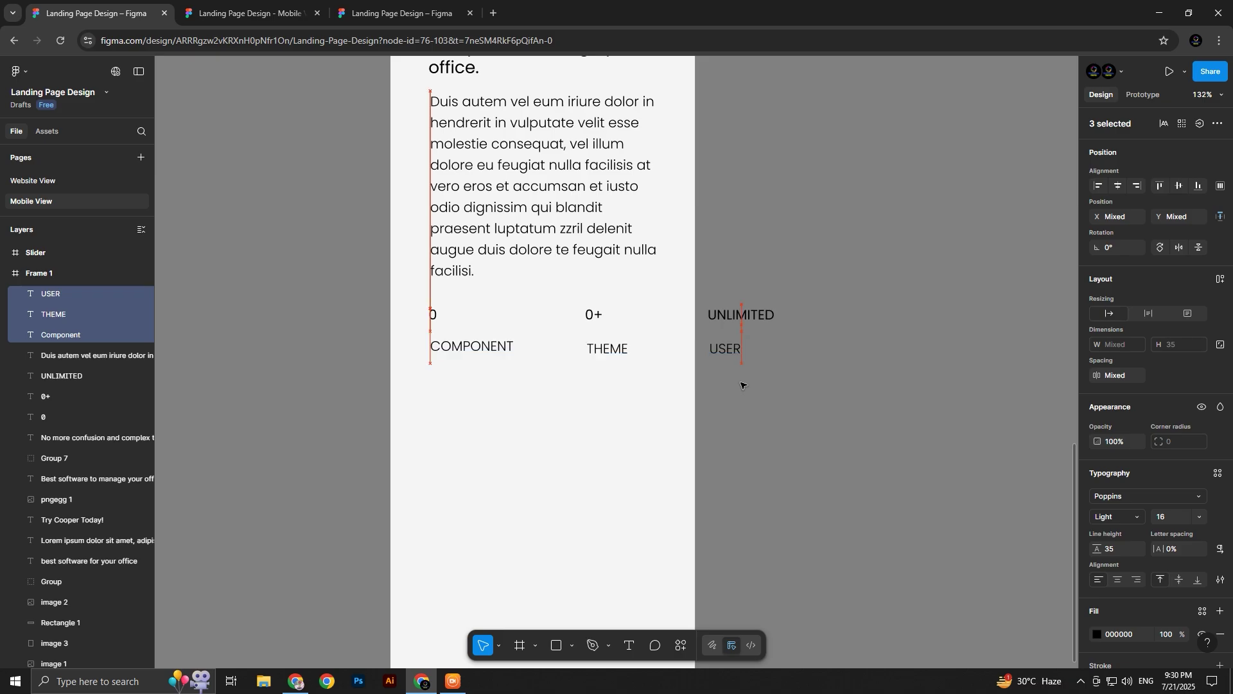
key("Up")
key("Up")
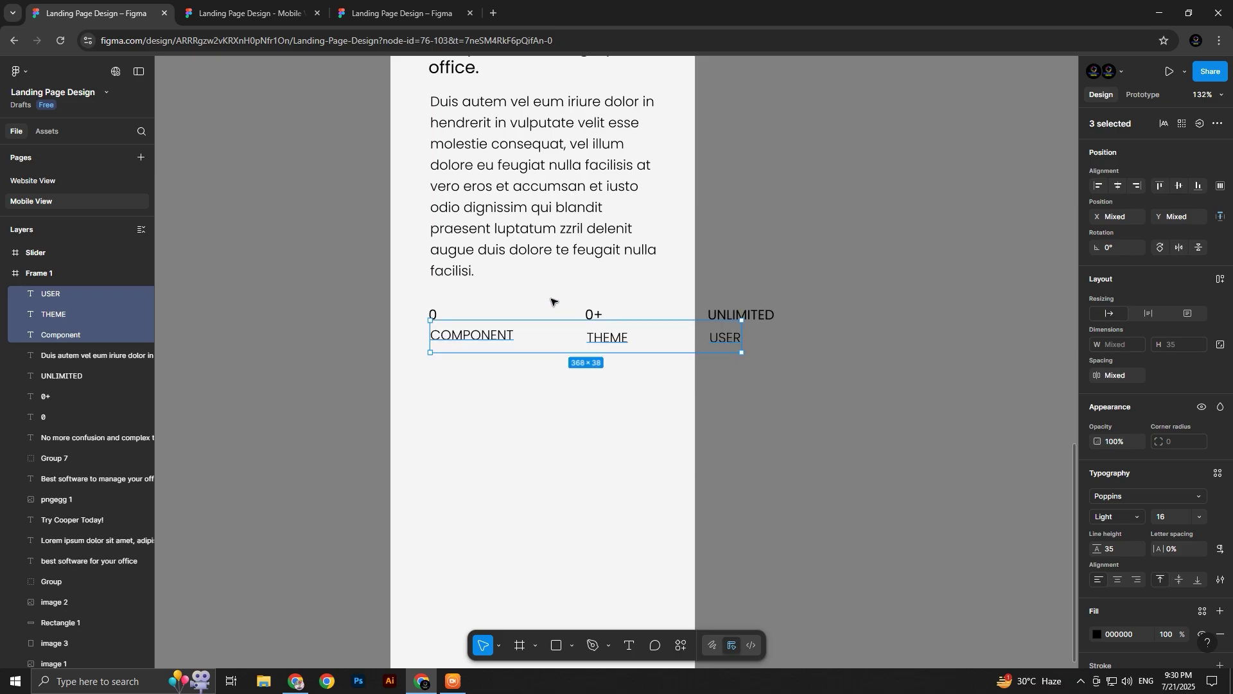
Left-align 0+ with THEME and UNLIMITED with USER, and shift both pairs left so the columns sit 24 apart inside the frame
left_click_drag(563, 295, 633, 356)
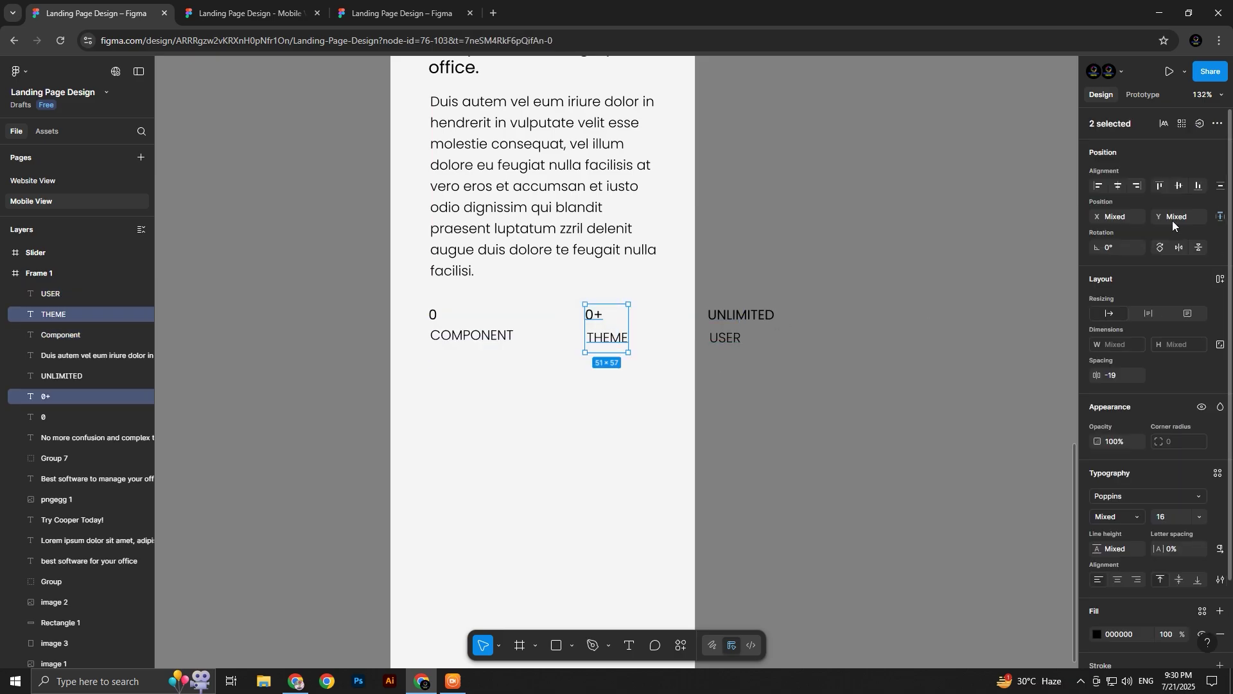
left_click(1098, 189)
key("shift+Left")
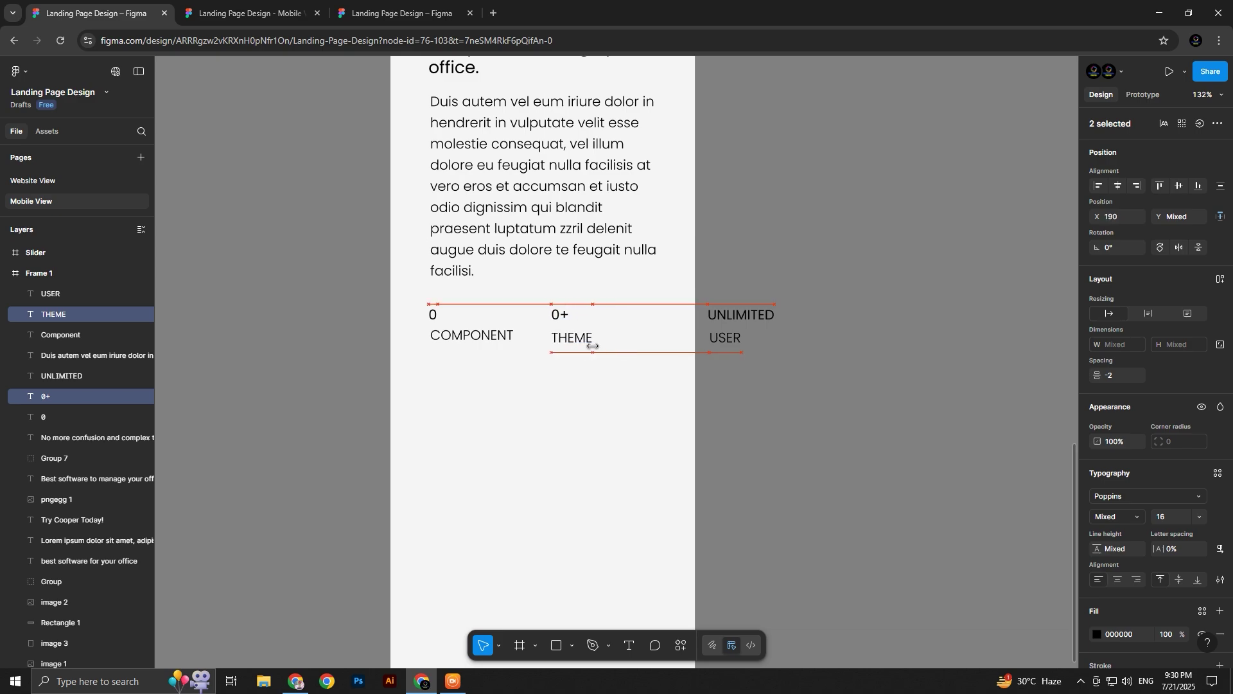
left_click(851, 391)
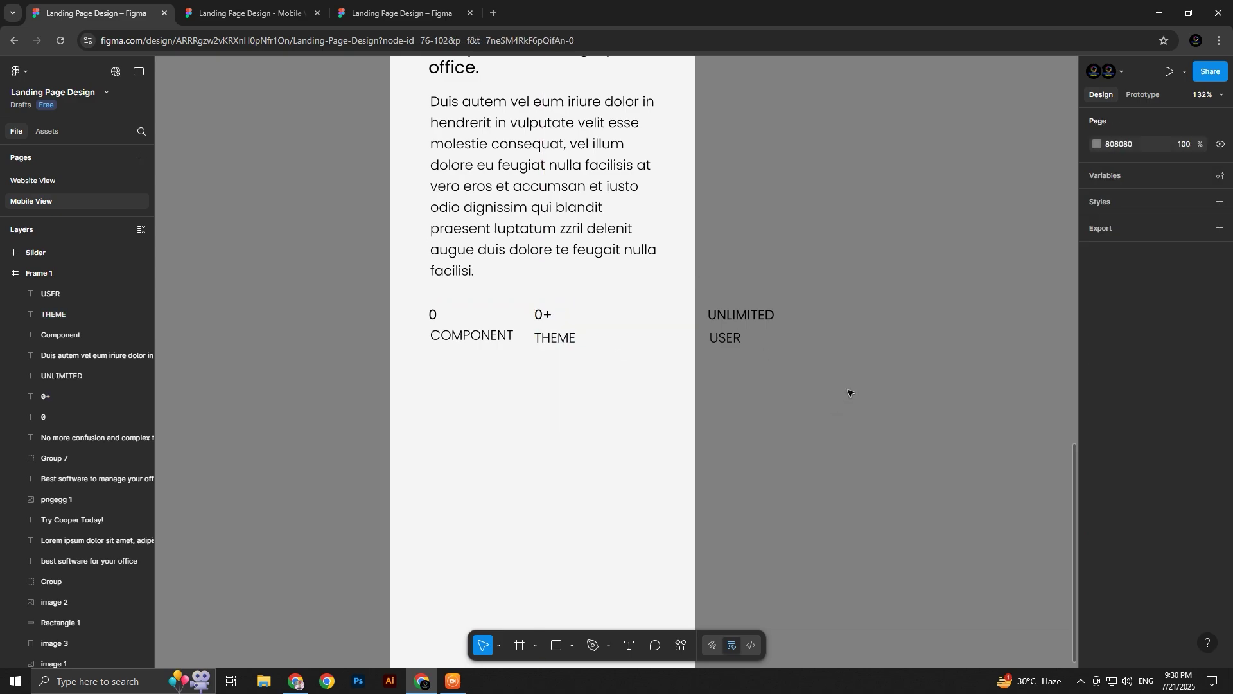
left_click_drag(851, 391, 617, 321)
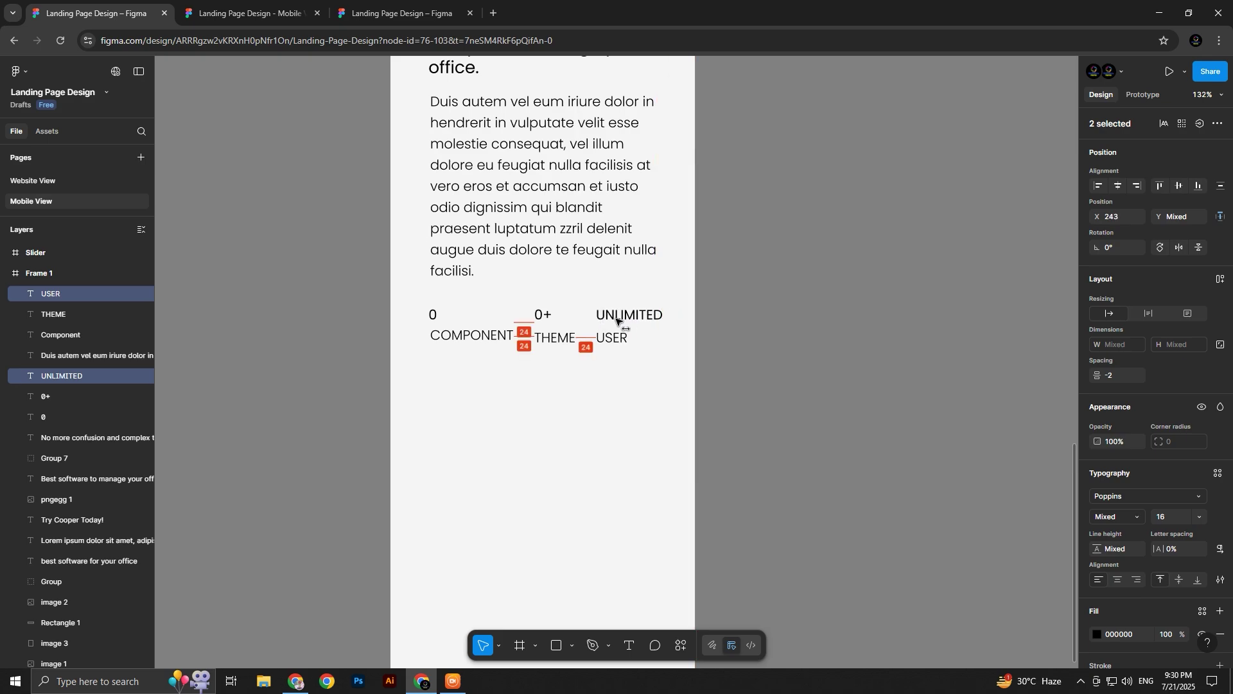
Move all six counter texts slightly up toward the paragraph
left_click_drag(400, 288, 649, 358)
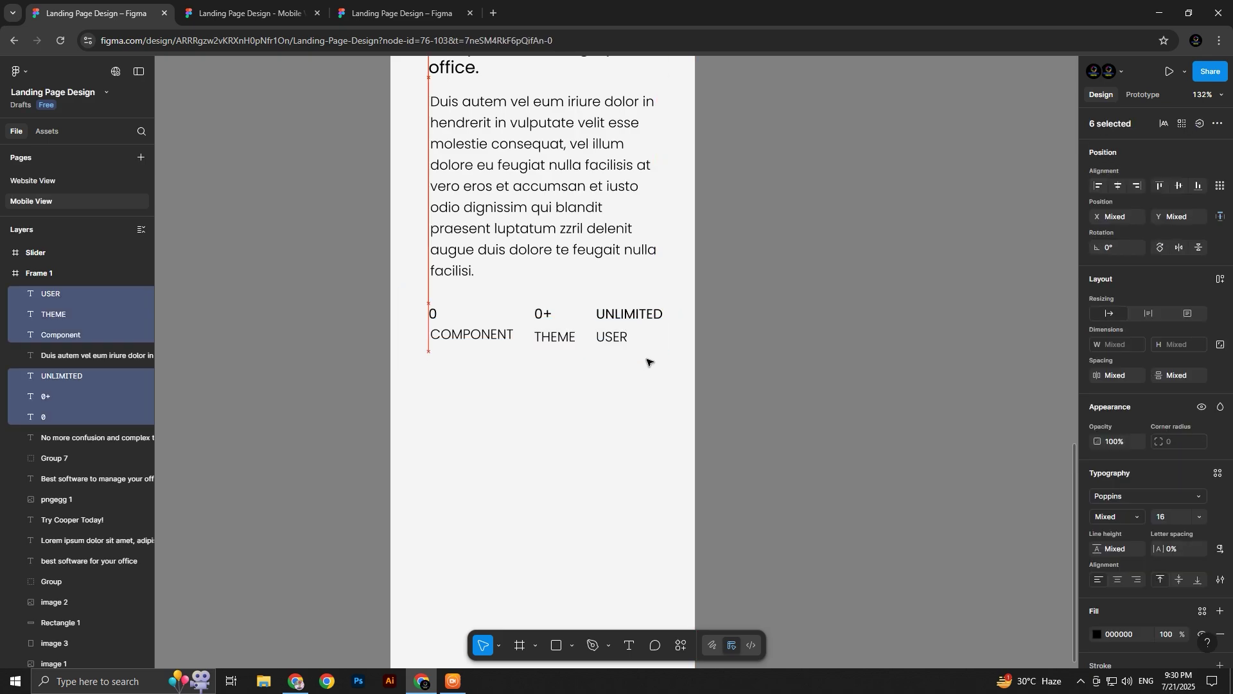
key("Up")
key("Up")
key("Up")
key("Up")
key("Up")
key("Up")
key("Up")
key("Up")
key("Up")
key("Up")
key("Up")
key("Up")
key("Up")
key("Up")
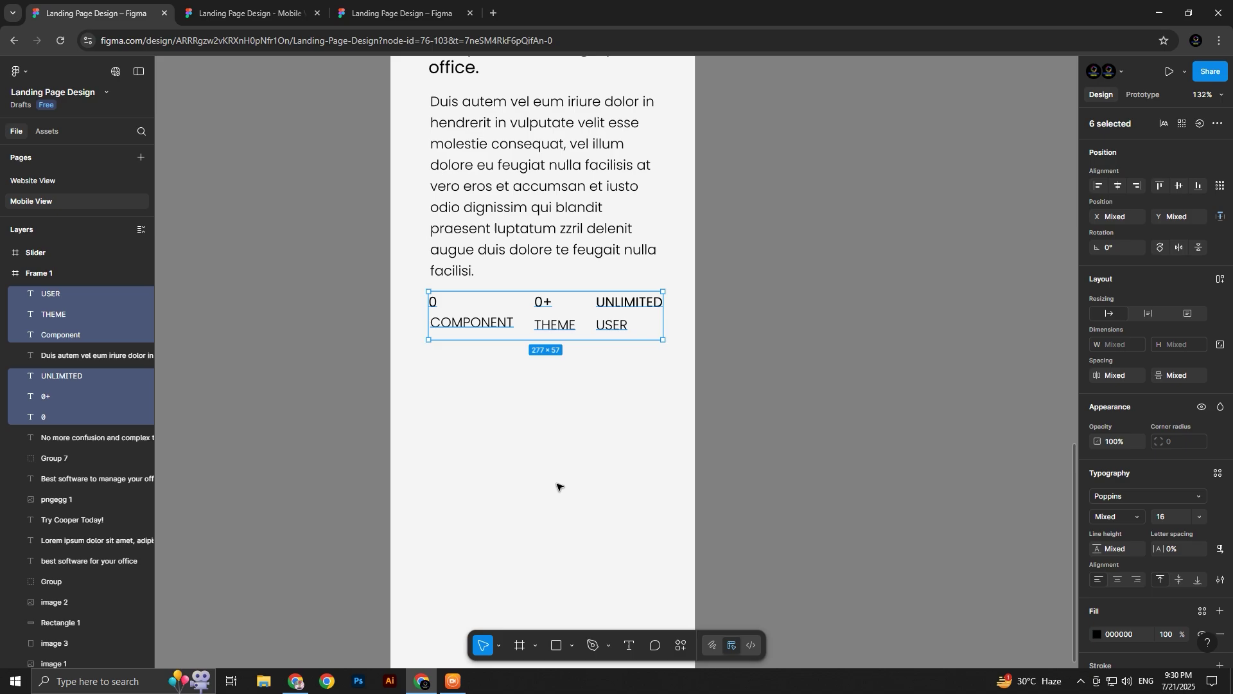
left_click(508, 352)
scroll(508, 350, "up", 2)
scroll(508, 350, "down", 3)
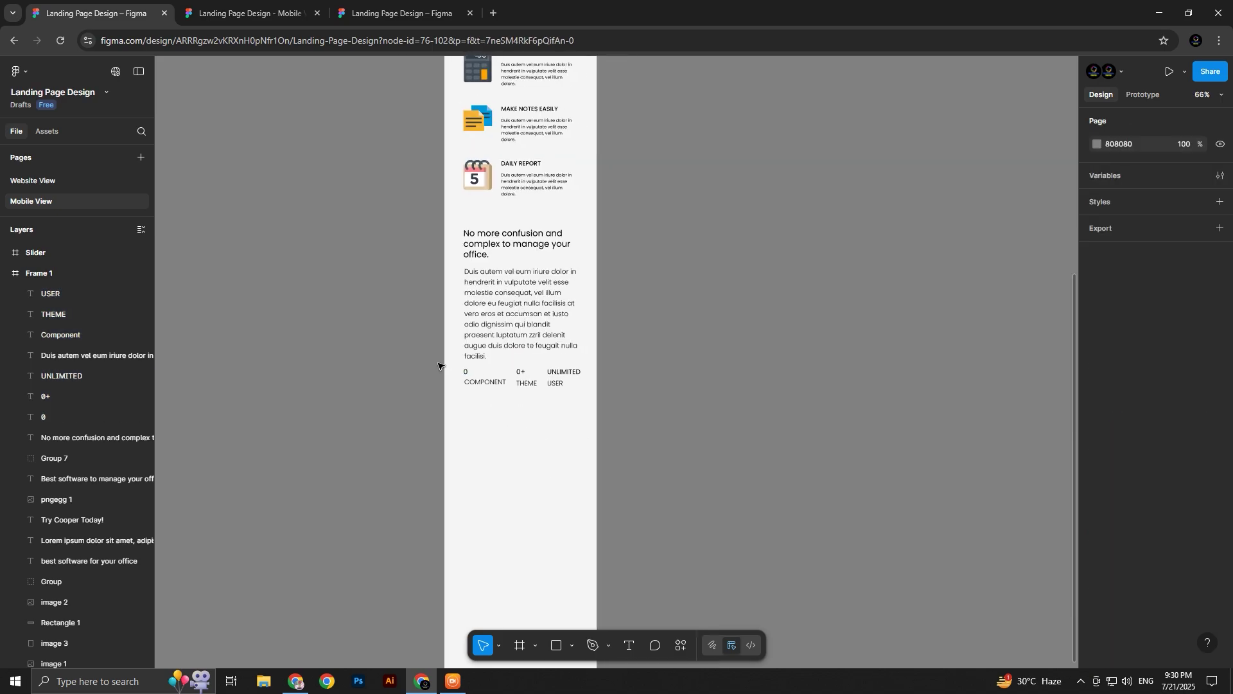
left_click_drag(440, 225, 482, 395)
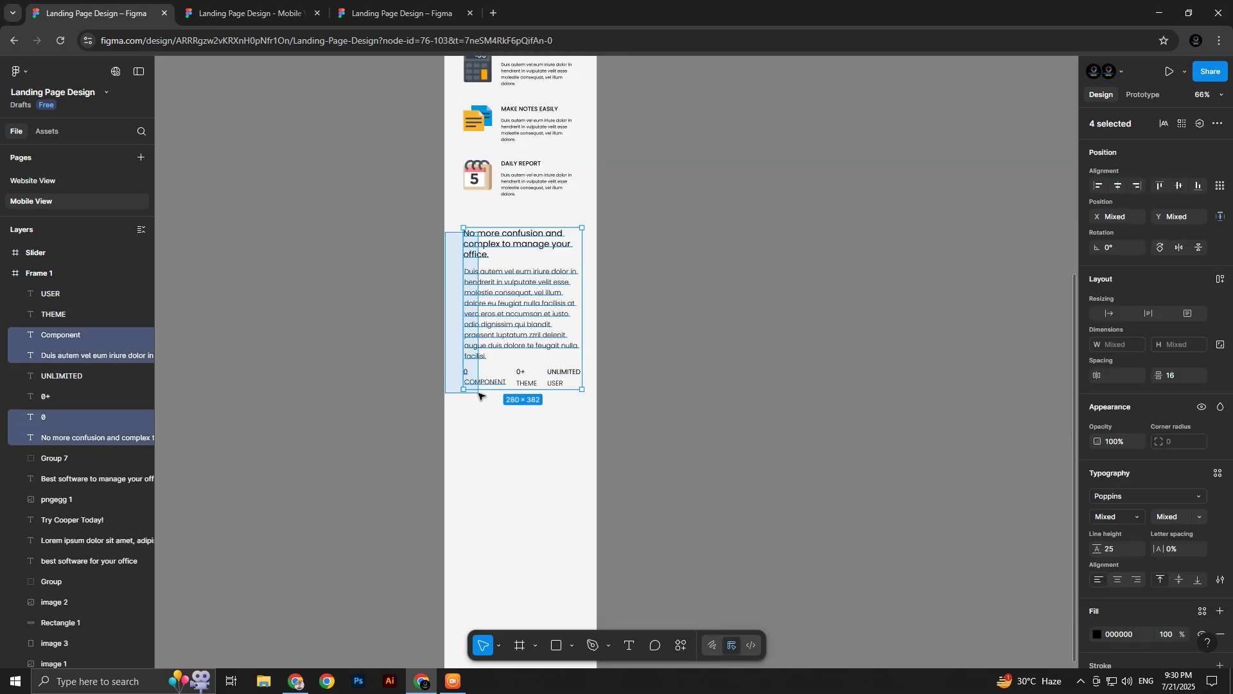
left_click(824, 284)
scroll(552, 331, "up", 5)
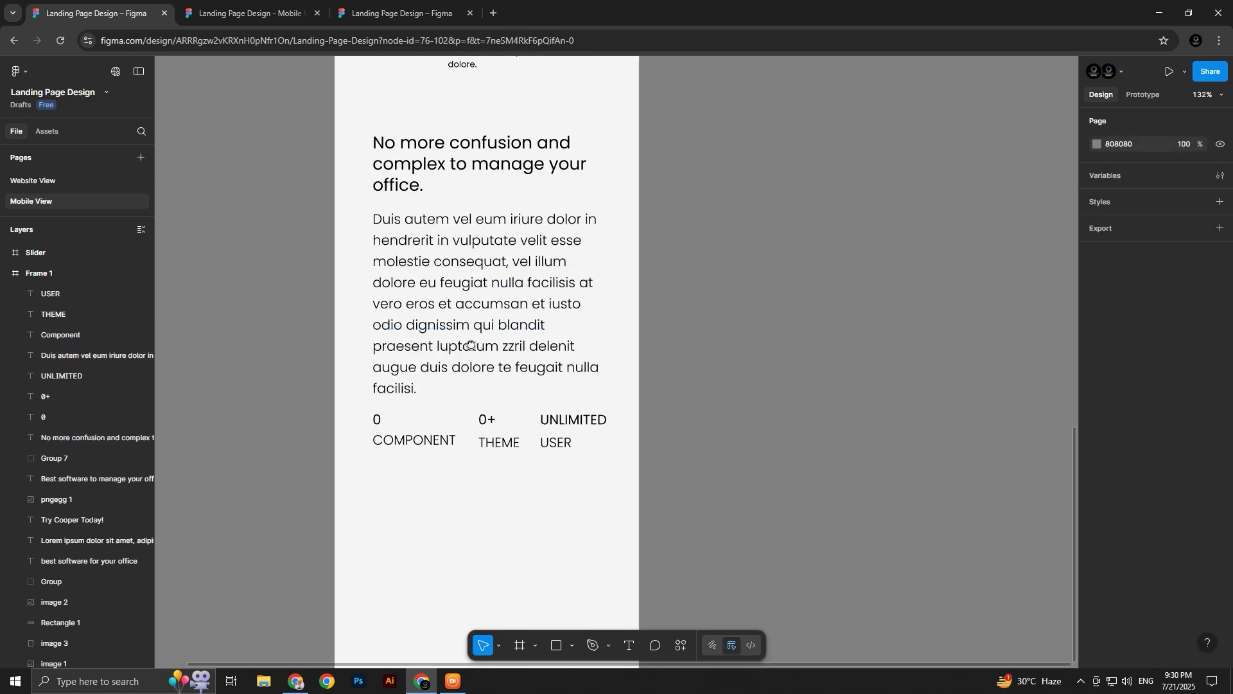
scroll(473, 282, "down", 4)
left_click(474, 283)
Copy the monitor image from the website design into the mobile design's Frame 1, scaled to 249 × 243 directly above the "No more confusion" heading
left_click(399, 13)
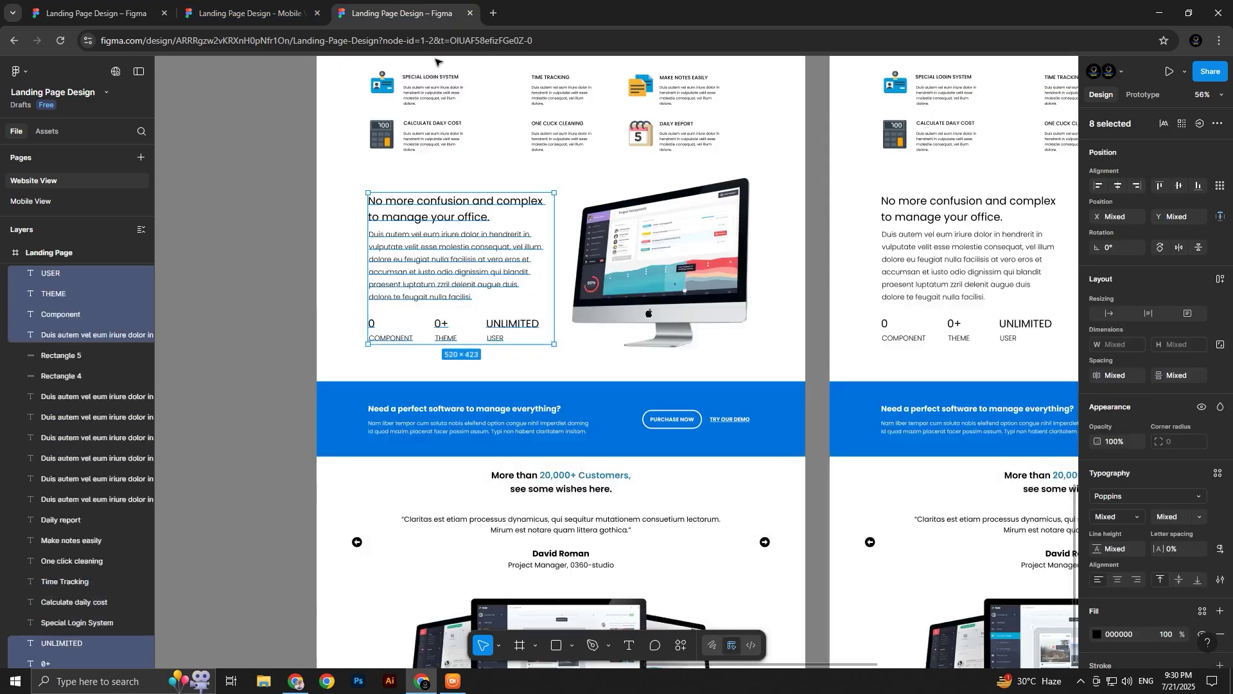
left_click(668, 242)
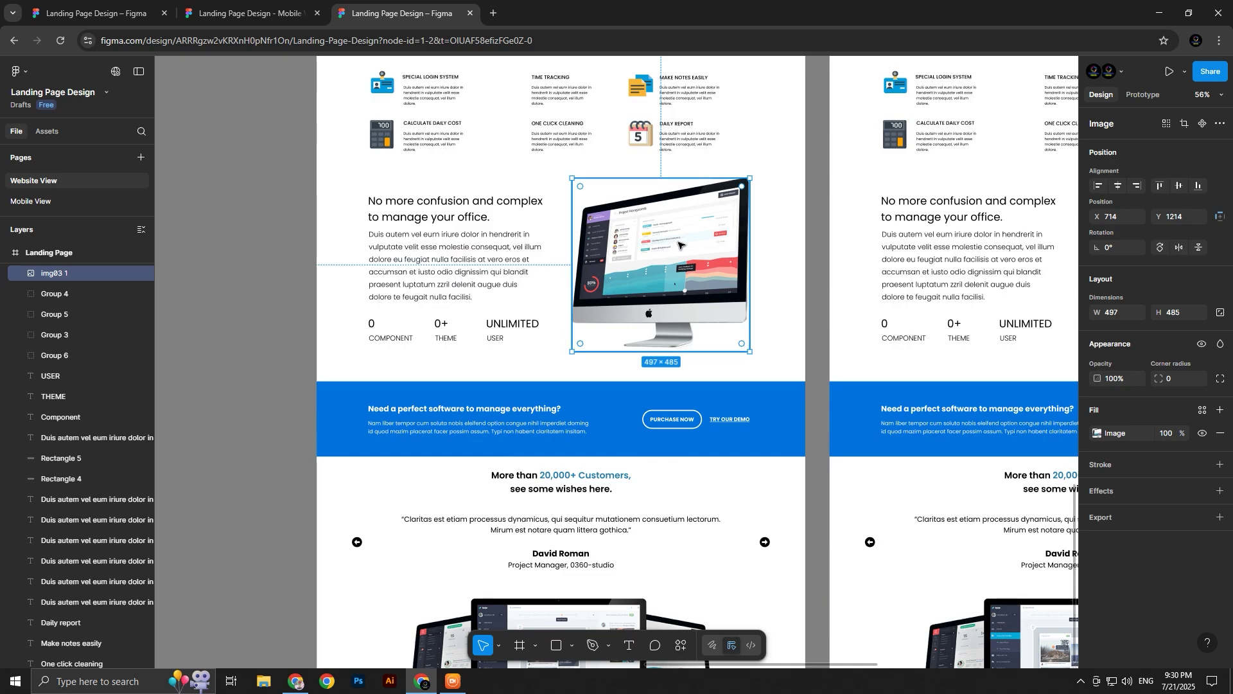
key("ctrl+Tab")
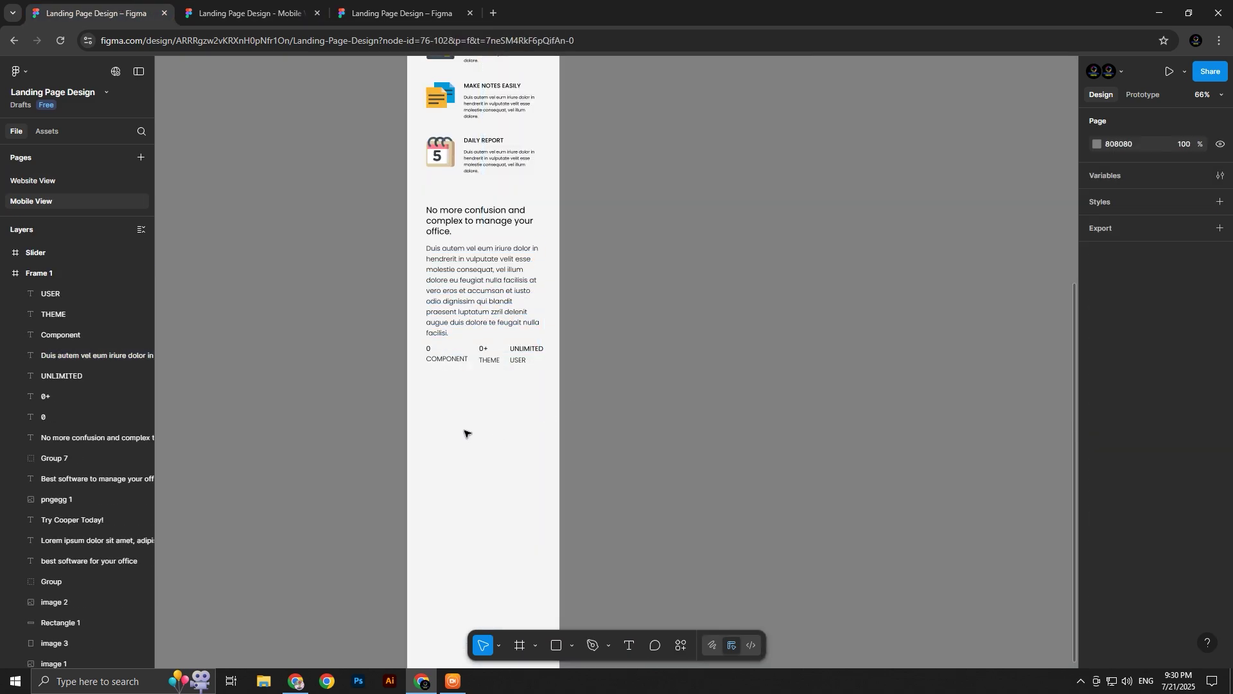
key("ctrl+v")
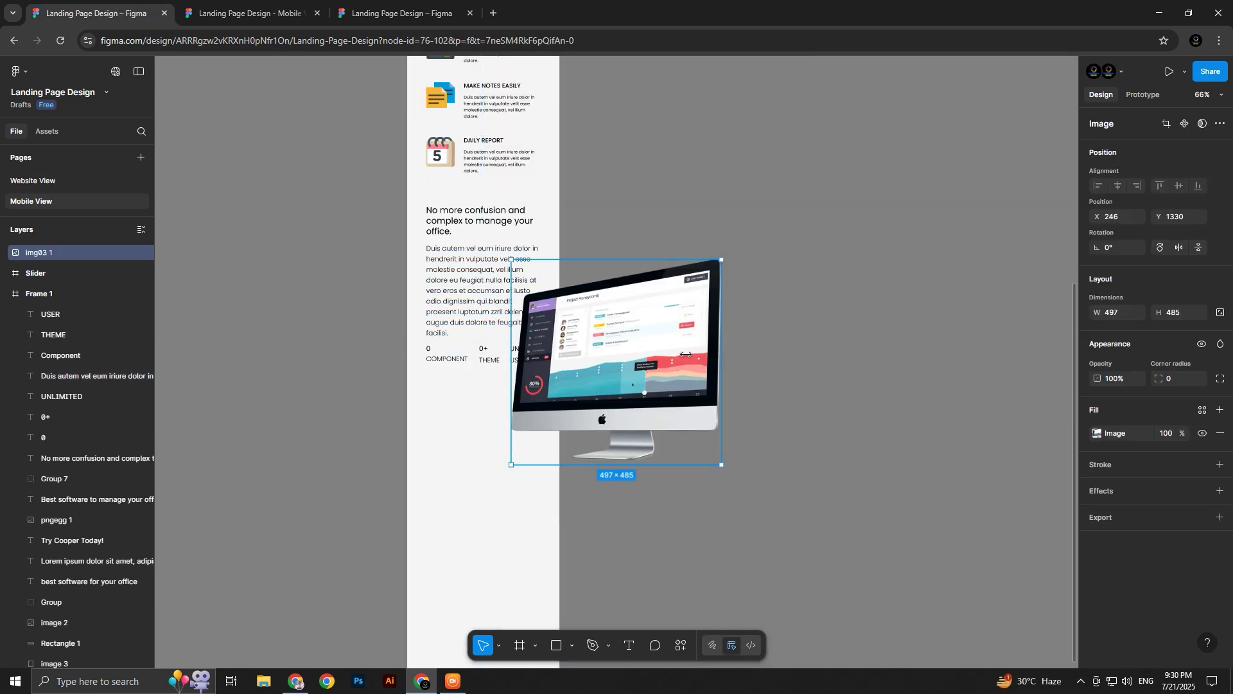
left_click_drag(687, 354, 503, 135)
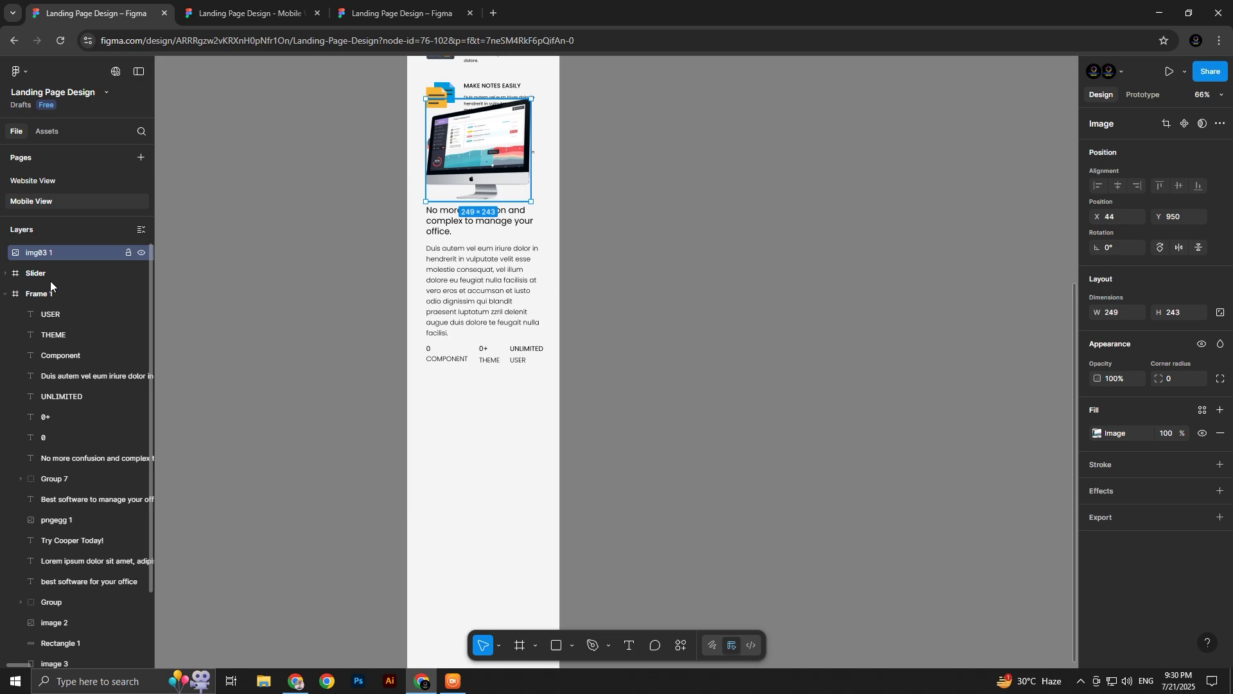
left_click_drag(56, 303, 56, 304)
Move the monitor image, heading, paragraph and counters down together until they sit clear below the Daily Report feature
left_click_drag(551, 395, 406, 191)
key("shift+Down")
key("shift+Down")
key("shift+Down")
key("shift+Down")
key("shift+Down")
key("shift+Down")
key("shift+Down")
key("shift+Down")
key("shift+Down")
key("shift+Down")
key("shift+Down")
key("shift+Down")
key("shift+Down")
key("shift+Down")
key("shift+Down")
key("shift+Down")
key("shift+Down")
key("shift+Down")
key("shift+Down")
key("shift+Down")
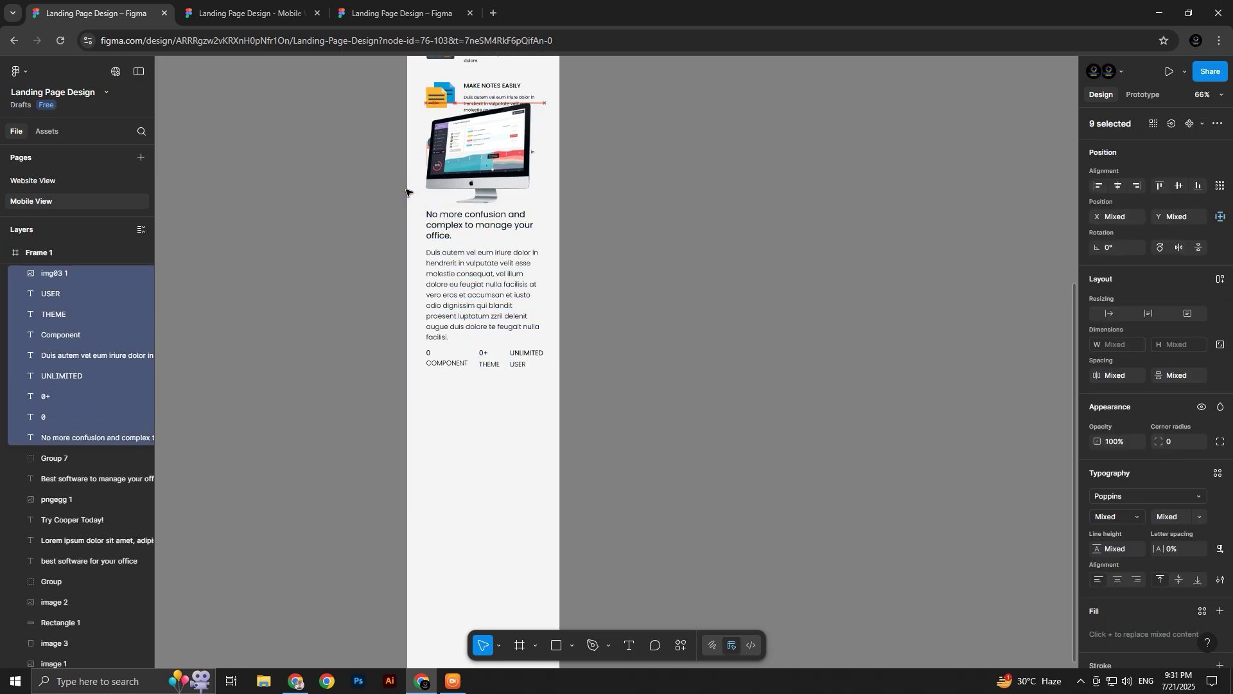
key("Up")
key("Up")
key("Up")
key("Up")
key("Up")
key("Up")
key("Up")
key("Up")
key("Up")
key("Up")
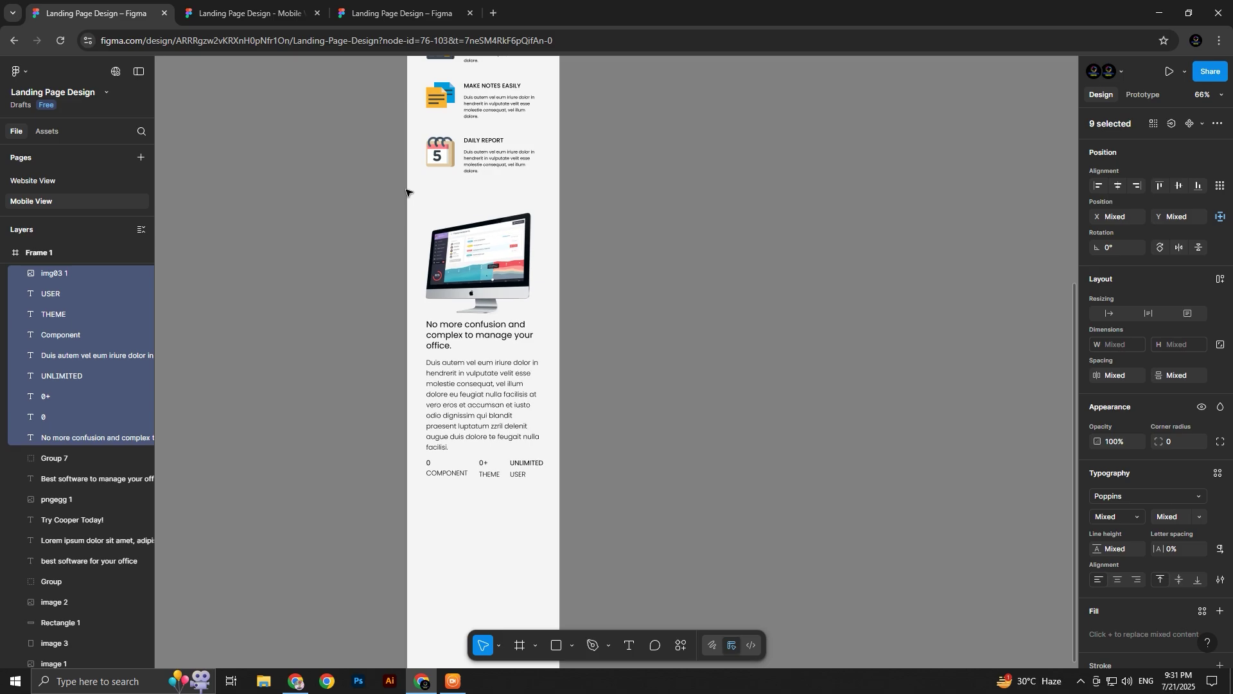
Reposition the monitor image to X 56, Y 1190, horizontally centred above the heading
left_click(691, 331)
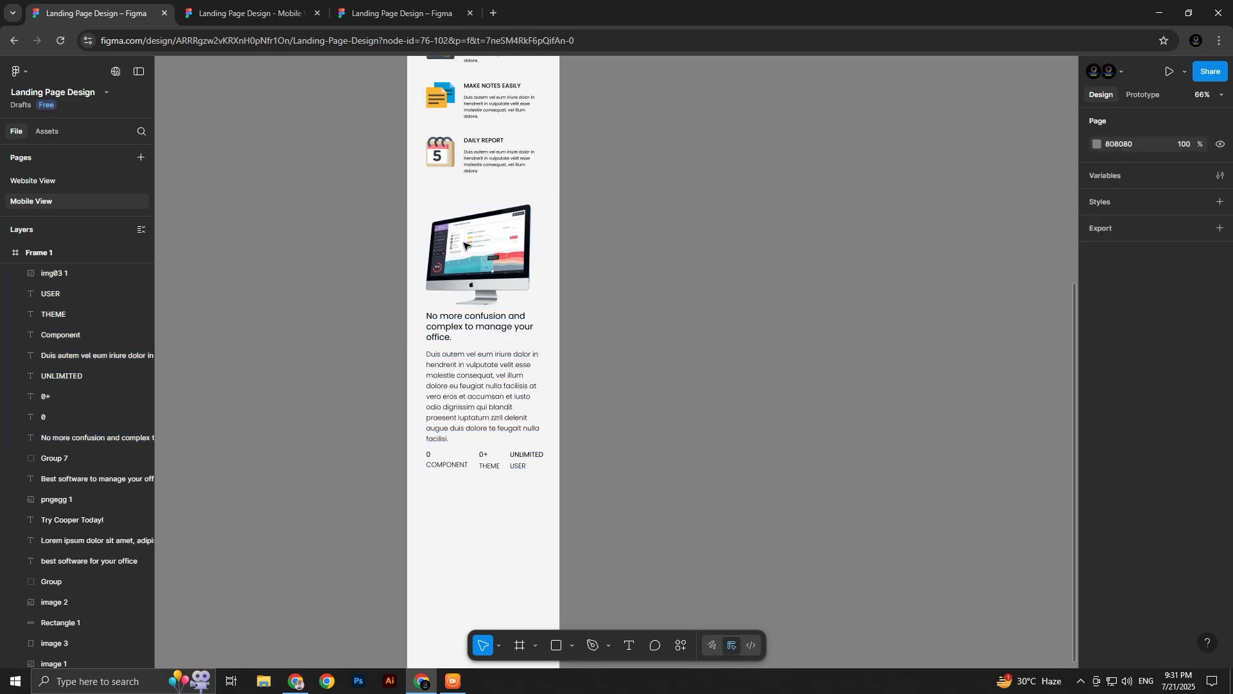
left_click(456, 242)
left_click_drag(456, 242, 465, 238)
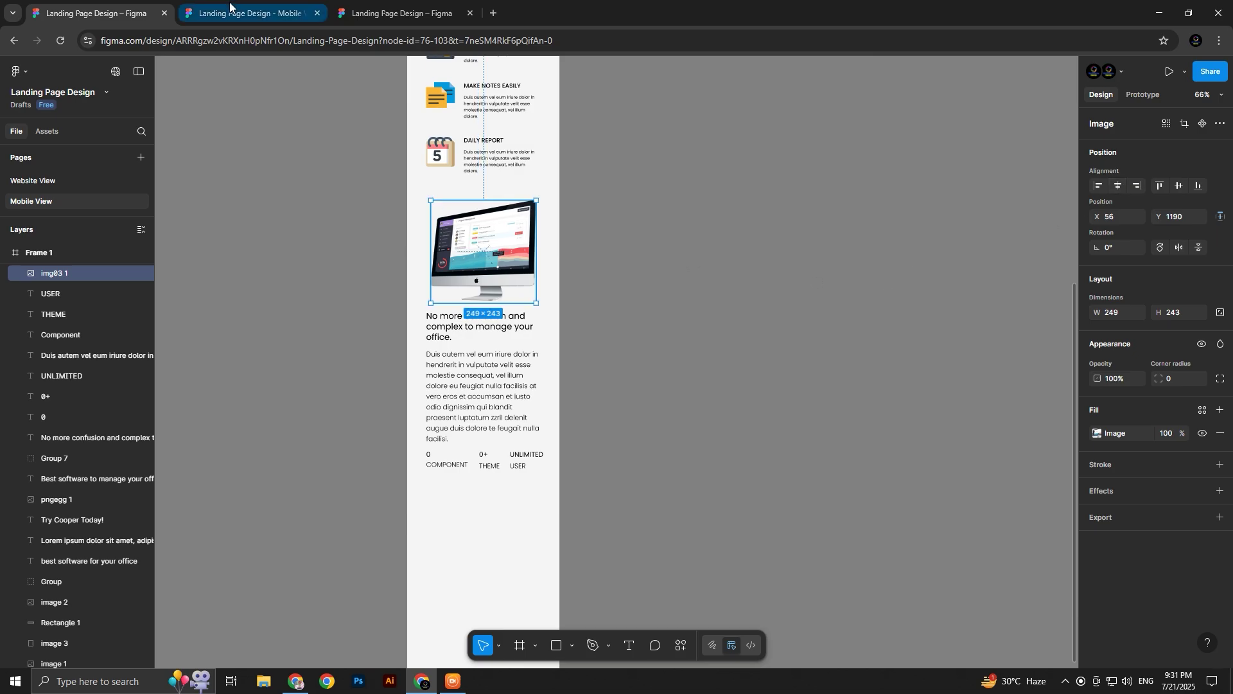
Copy the blue banner rectangle from the website design into Frame 1 below the counters and resize it to 362 × 430
left_click(379, 13)
scroll(656, 327, "down", 1)
scroll(656, 327, "down", 2)
left_click(626, 271)
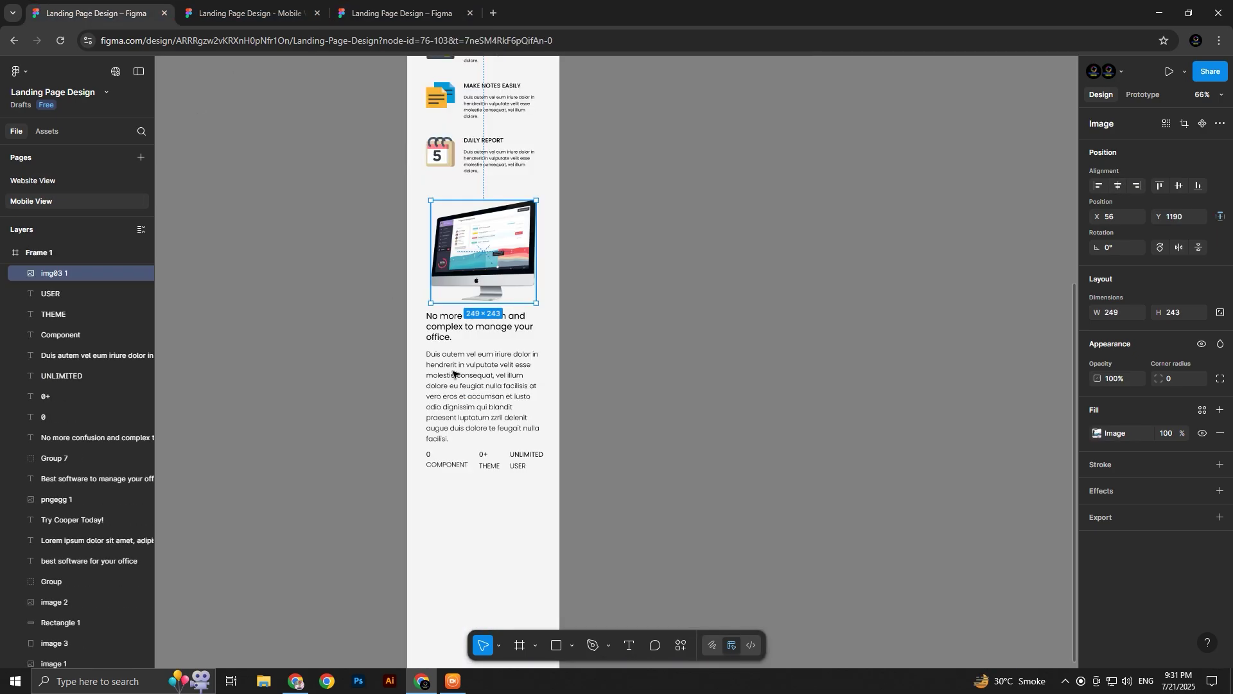
left_click(96, 12)
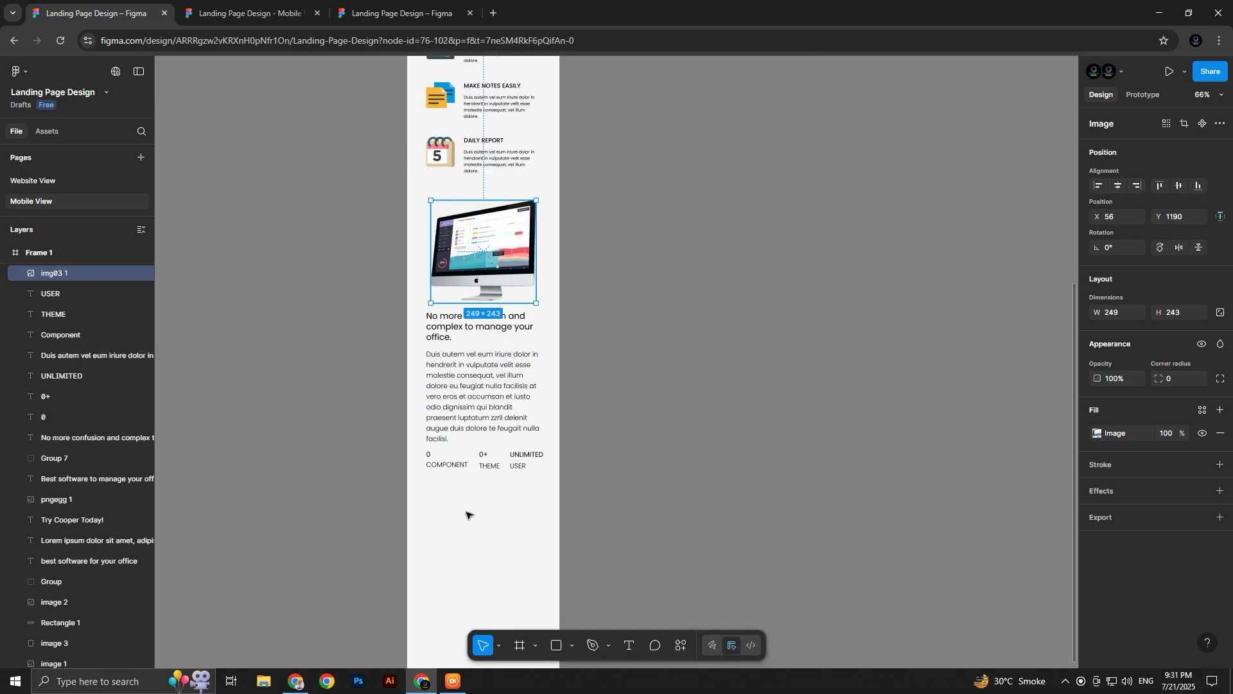
left_click(466, 512)
key("ctrl+v")
left_click_drag(432, 381, 512, 546)
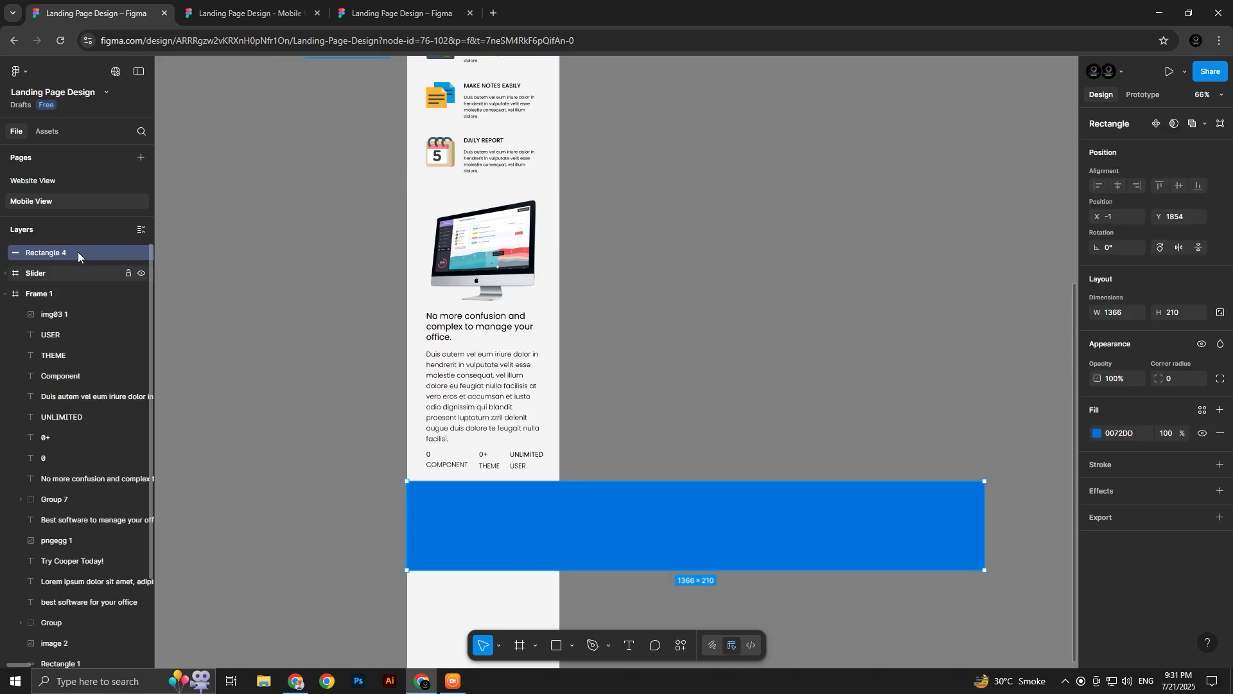
left_click_drag(81, 256, 83, 309)
left_click_drag(629, 478, 620, 347)
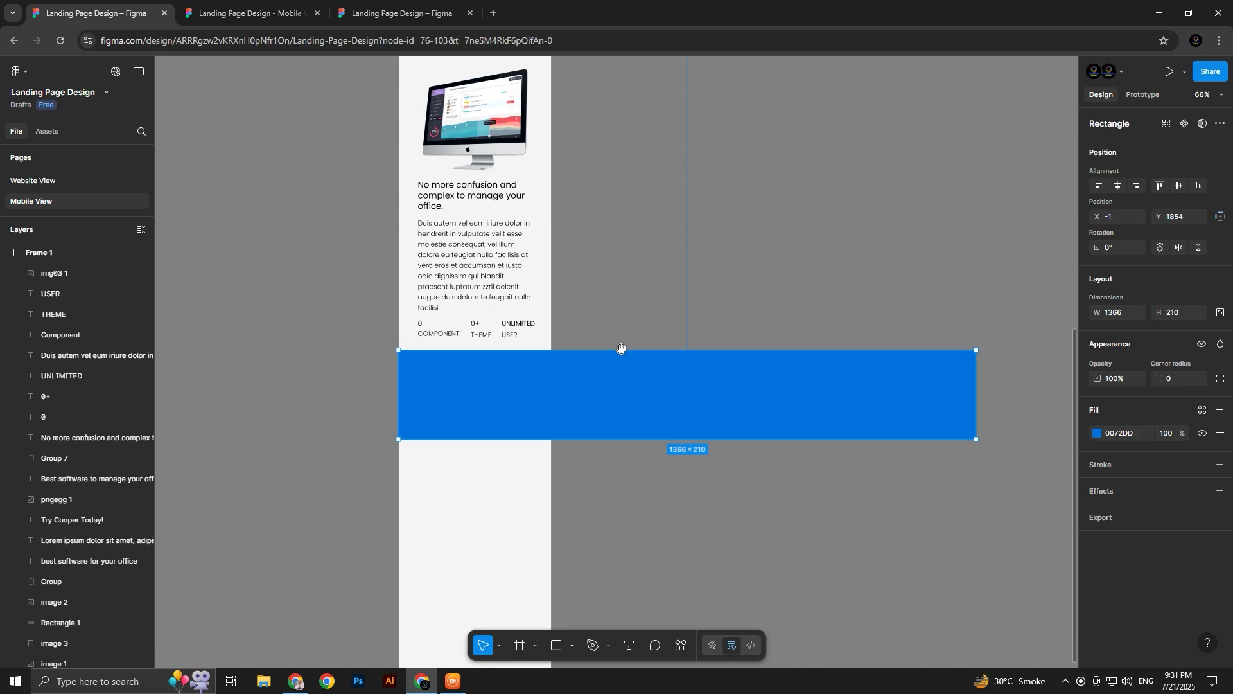
left_click_drag(976, 399, 551, 404)
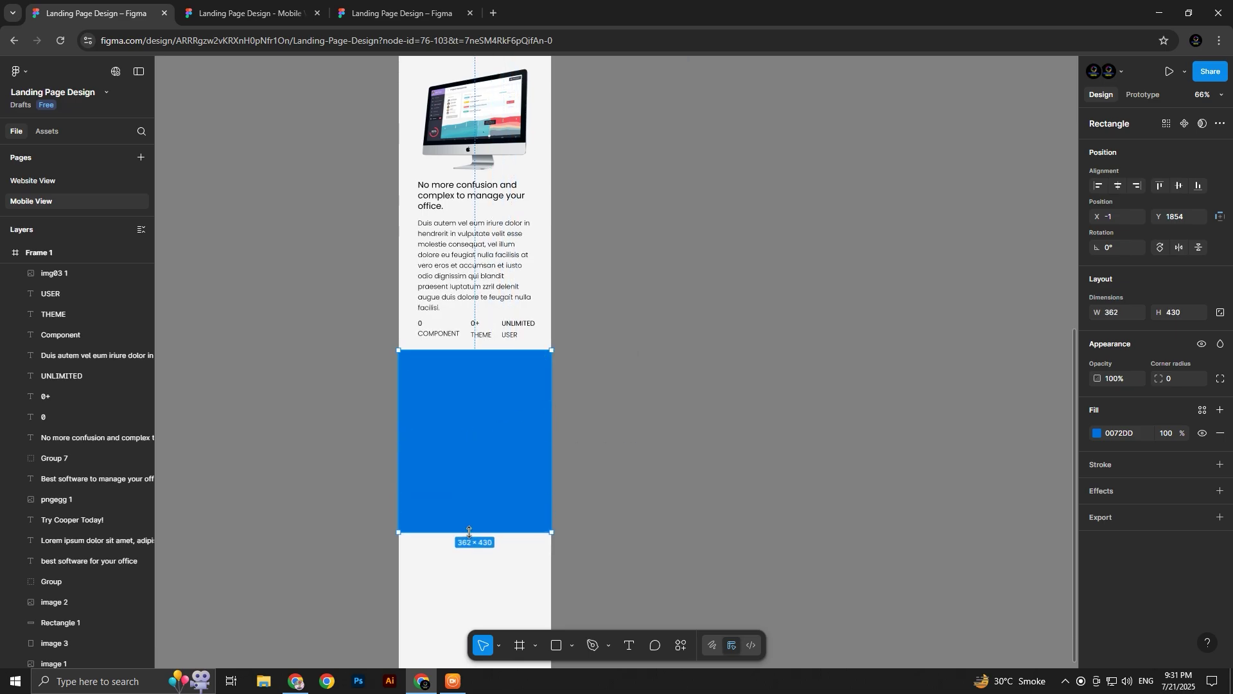
Copy the "Need a perfect software" banner group from the website design and place it on the mobile blue rectangle at X 37, Y 1915
left_click(392, 13)
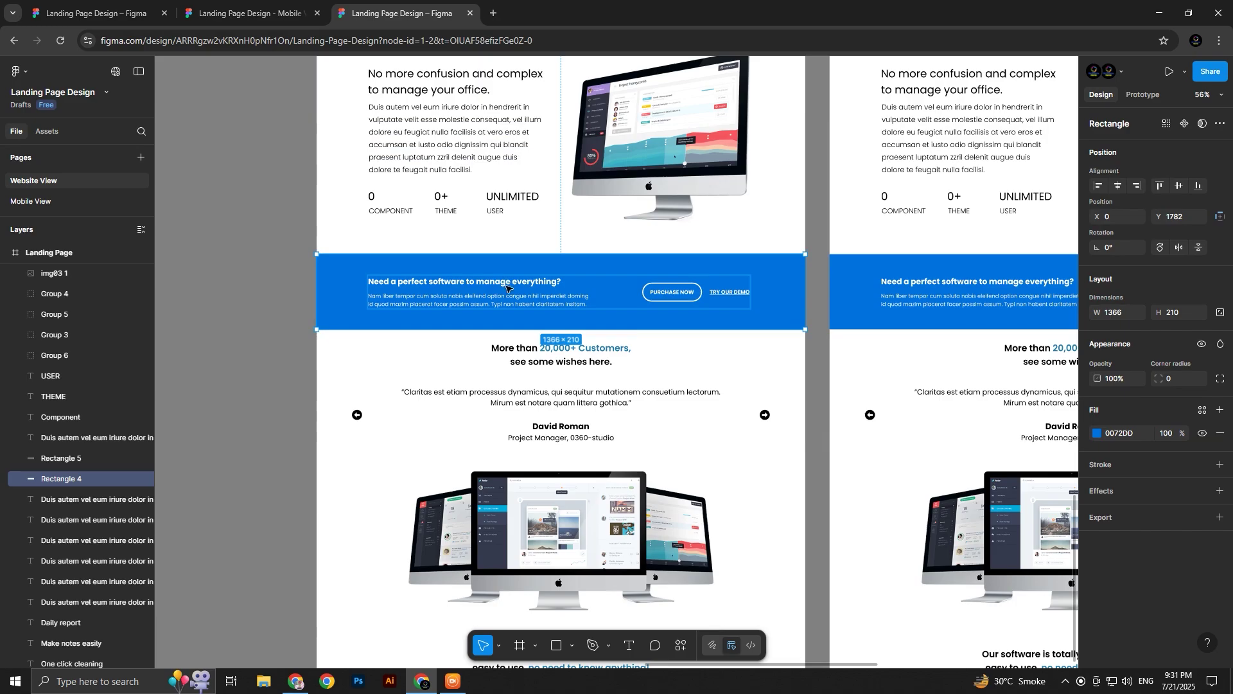
left_click(521, 293)
left_click(97, 13)
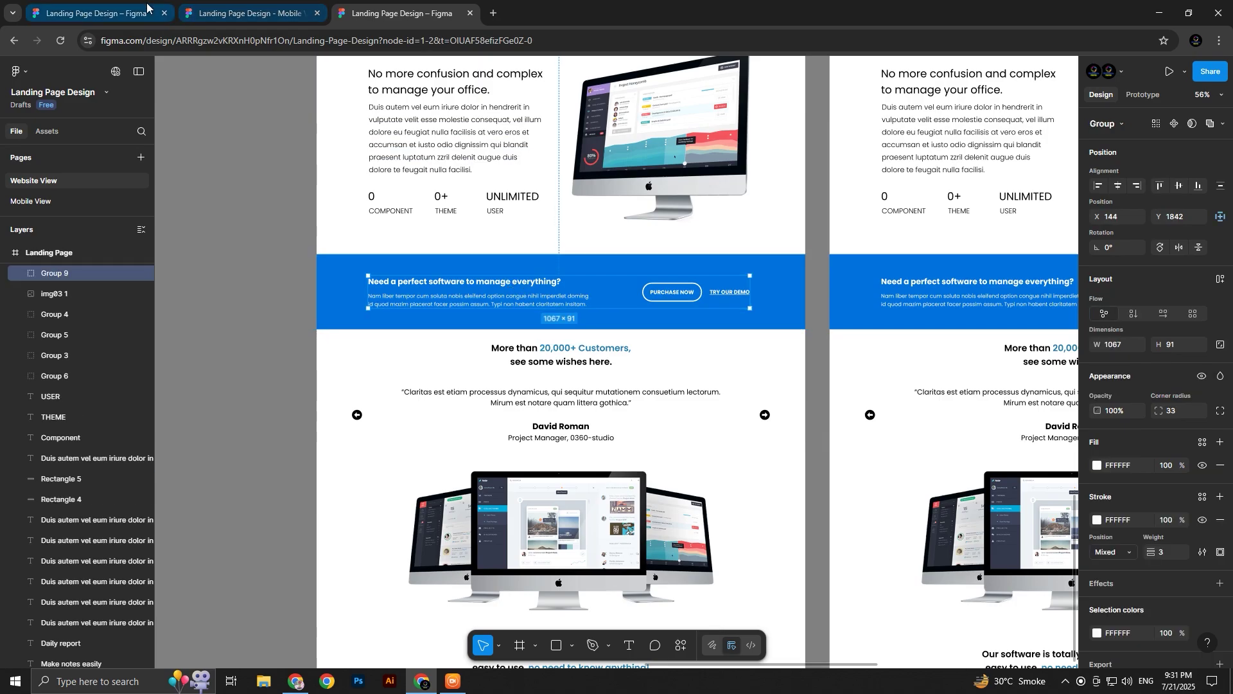
key("ctrl+v")
scroll(552, 386, "up", 5)
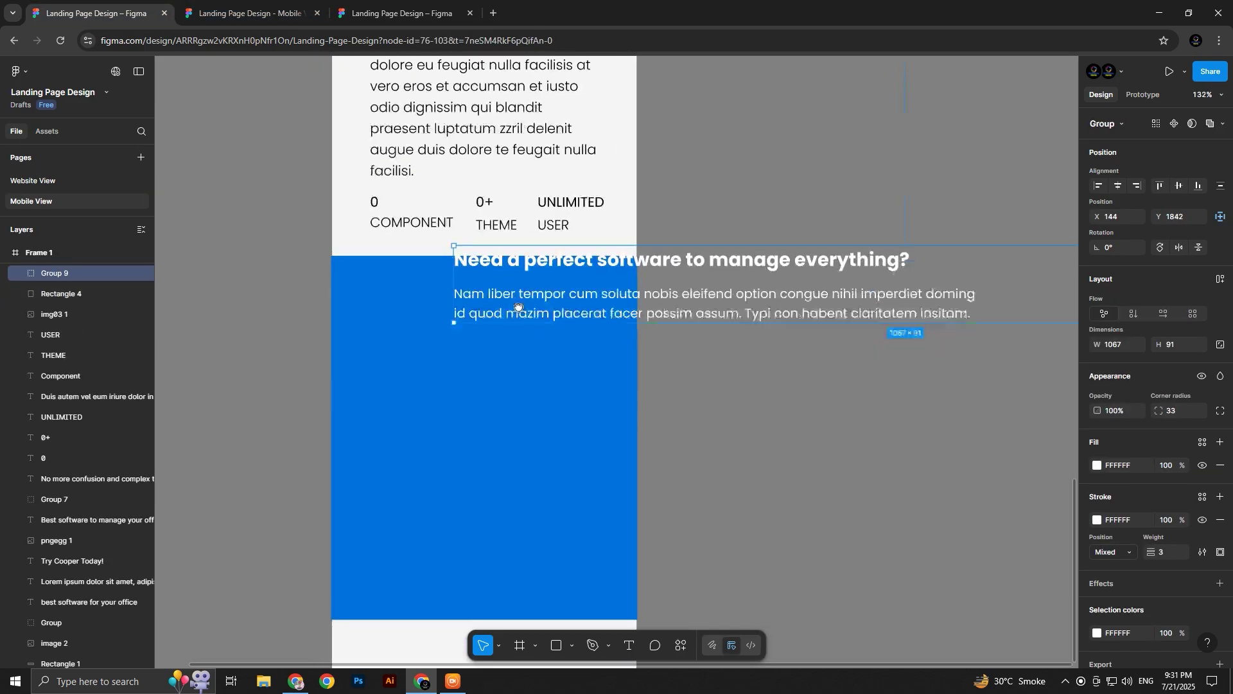
left_click_drag(668, 181, 578, 243)
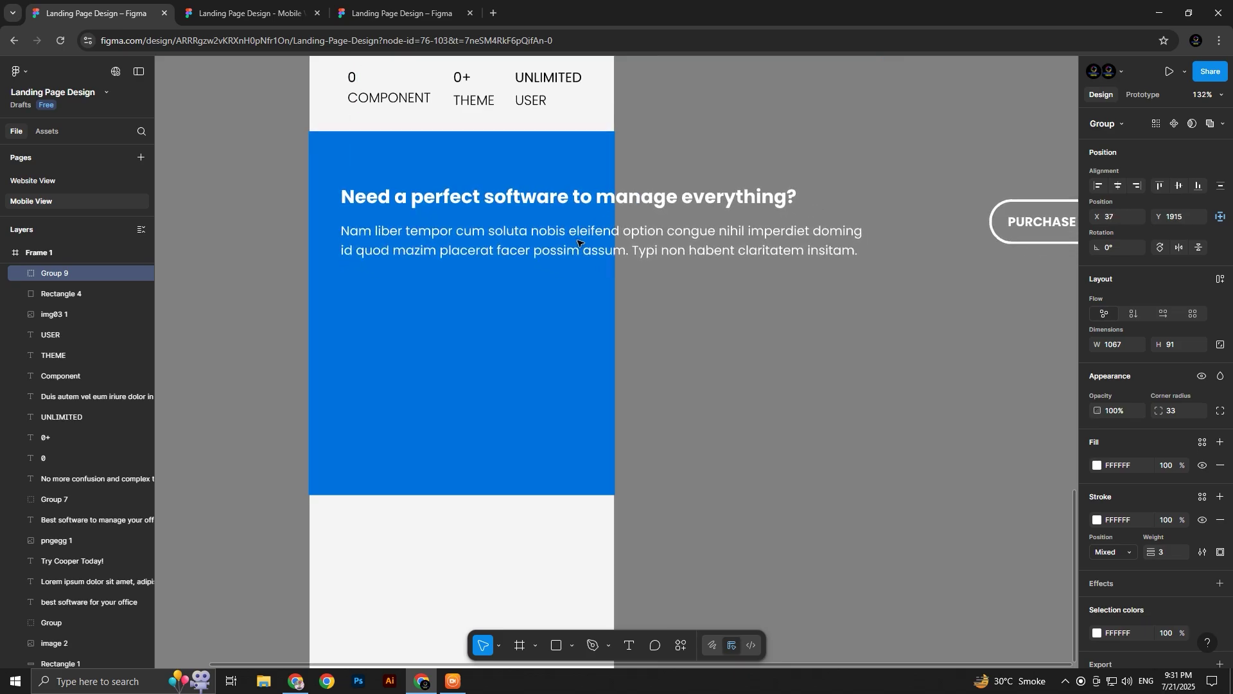
Ungroup the pasted banner content to separate the text group, PURCHASE NOW button and TRY OUR DEMO link
right_click(708, 362)
left_click(713, 393)
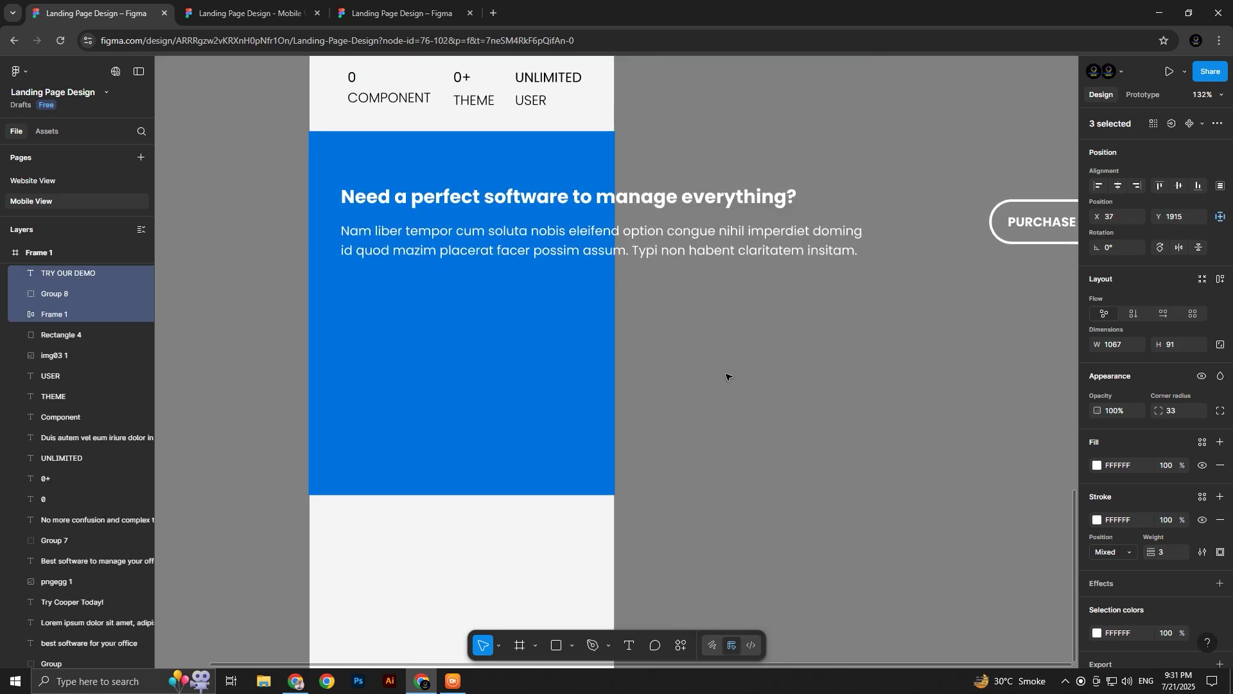
left_click(726, 360)
scroll(674, 347, "down", 5)
Narrow the banner's text group to 288 wide and ungroup its heading and paragraph
left_click(674, 251)
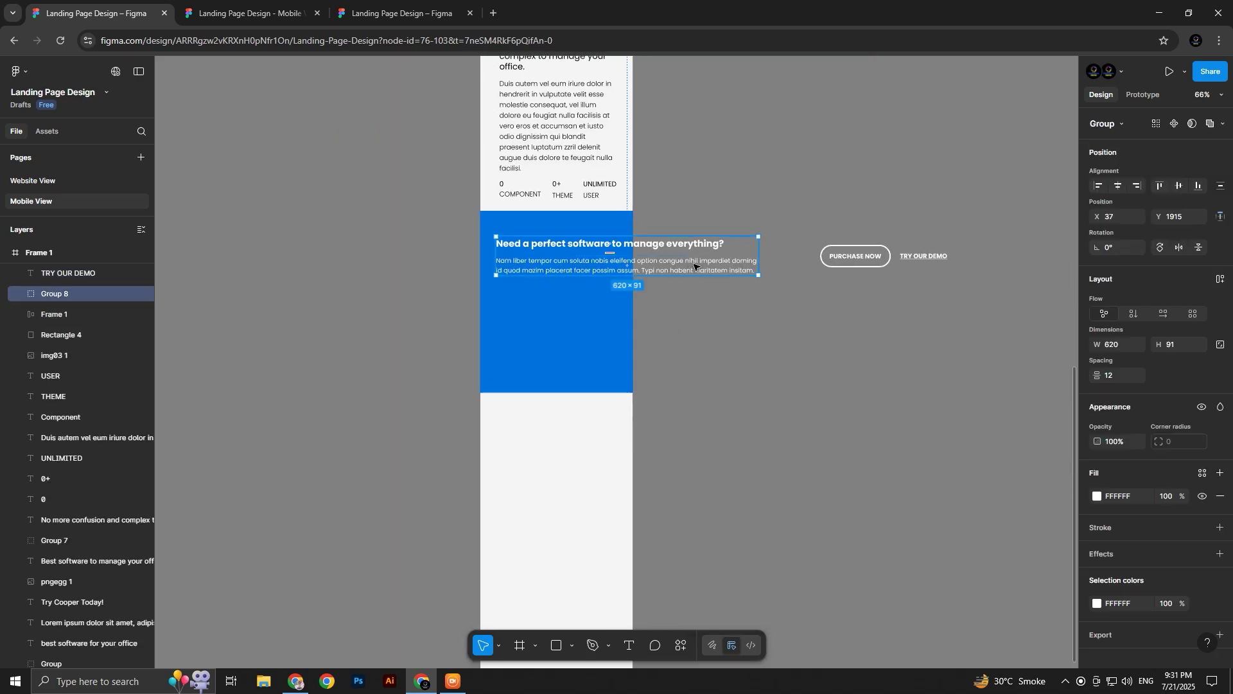
left_click_drag(684, 261, 619, 263)
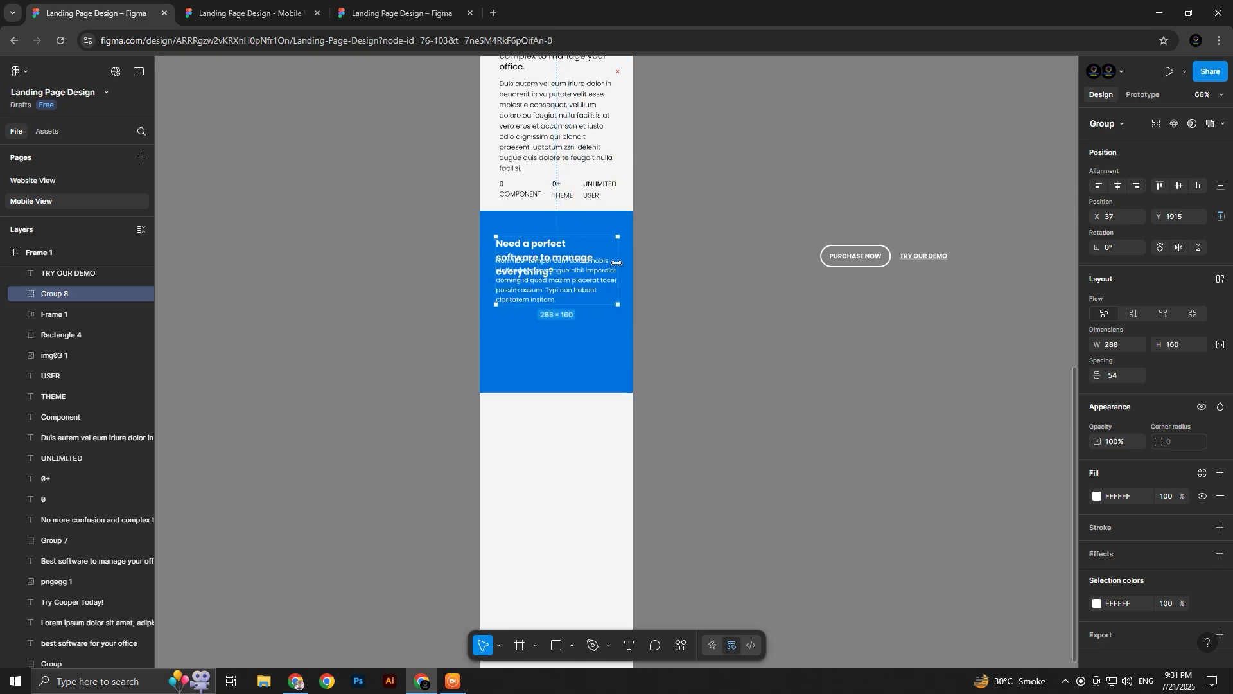
right_click(562, 263)
left_click(598, 399)
left_click(688, 309)
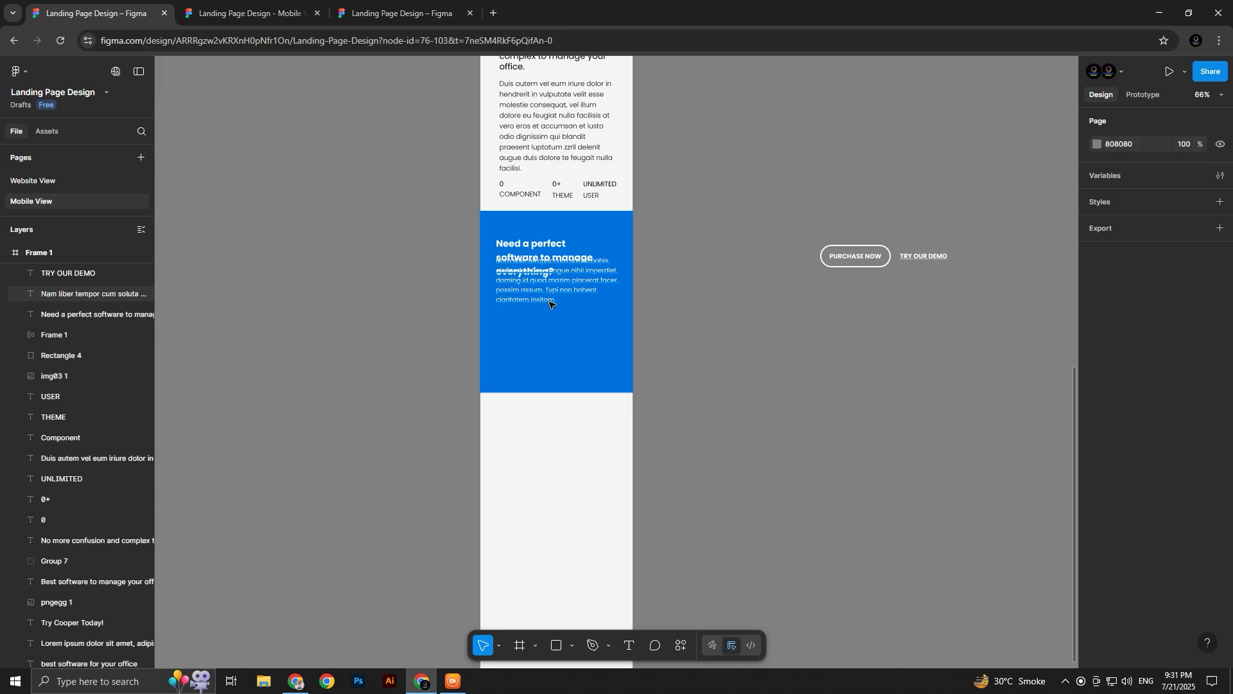
Arrange the banner's paragraph, PURCHASE NOW button and TRY OUR DEMO link below its heading, and set the link's font size to 14
left_click_drag(549, 304, 573, 312)
left_click_drag(809, 213, 614, 355)
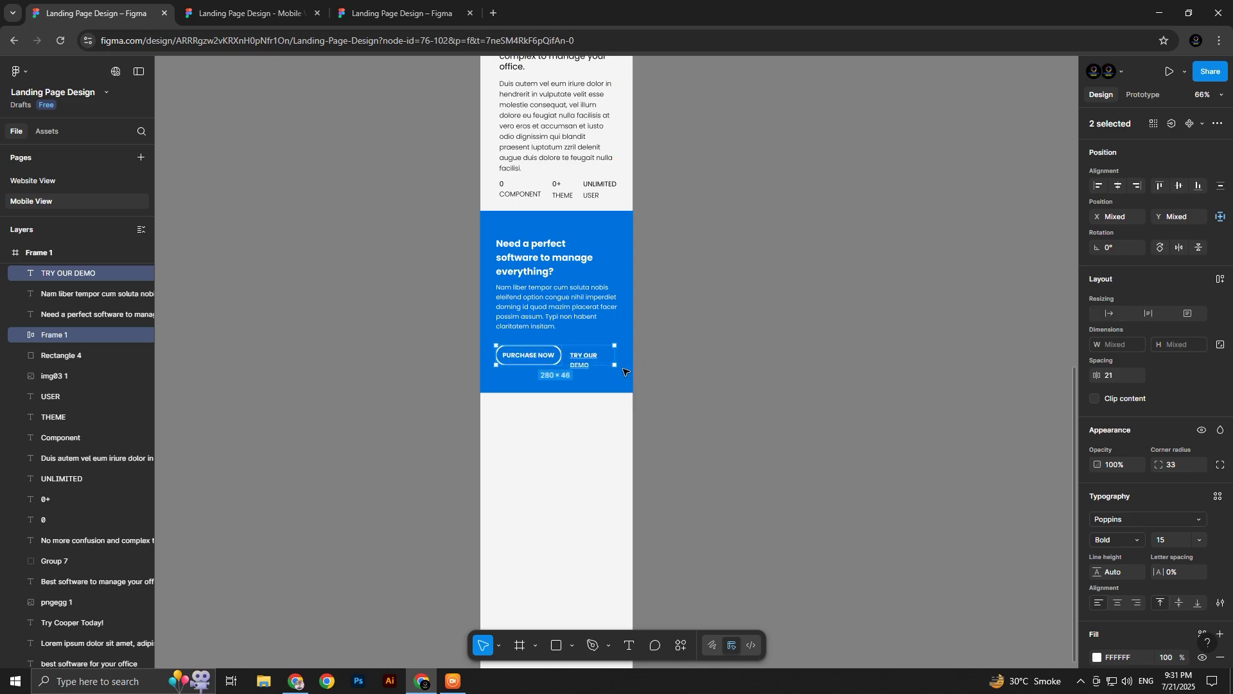
scroll(623, 371, "up", 6)
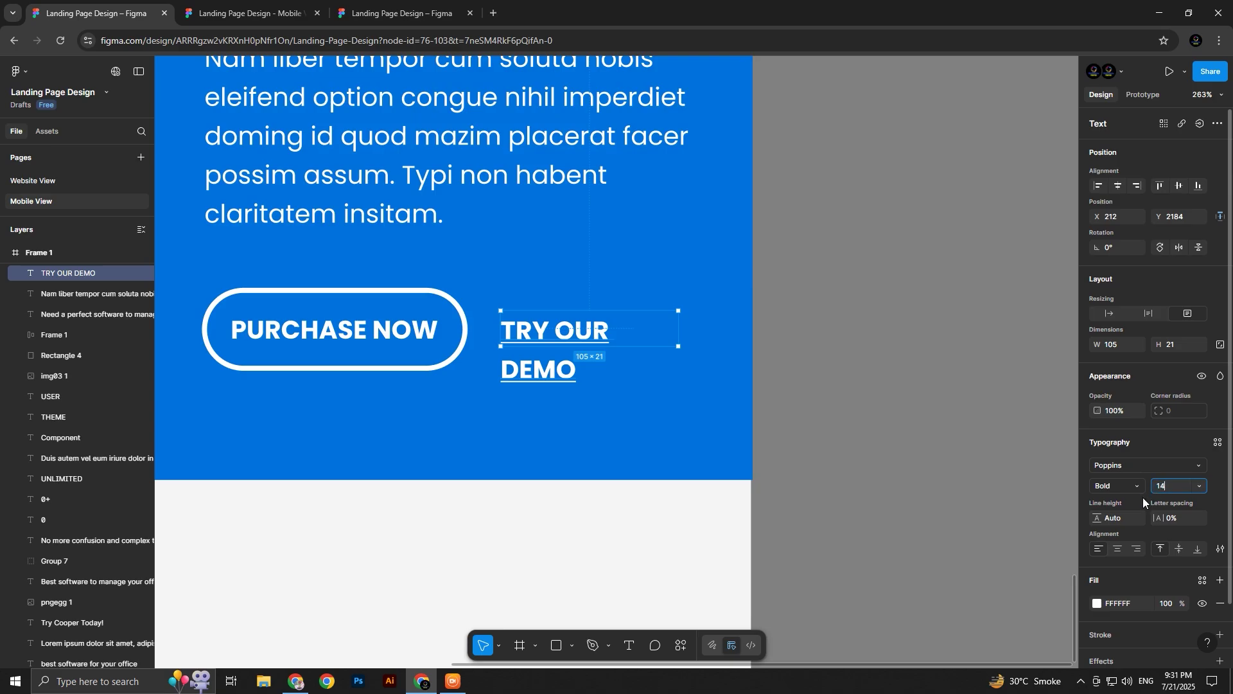
type("14")
key("Return")
left_click(1002, 400)
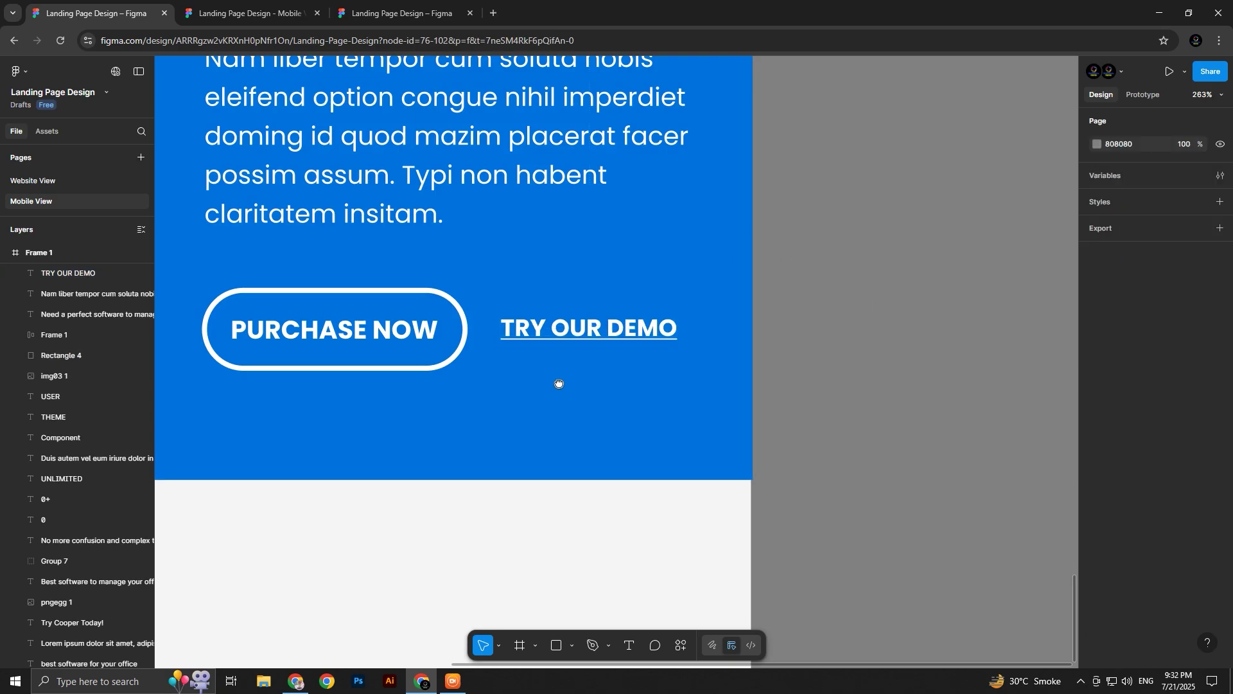
Shorten the blue banner rectangle from its lower and upper edges to a height of 380
scroll(557, 371, "down", 3)
left_click(539, 393)
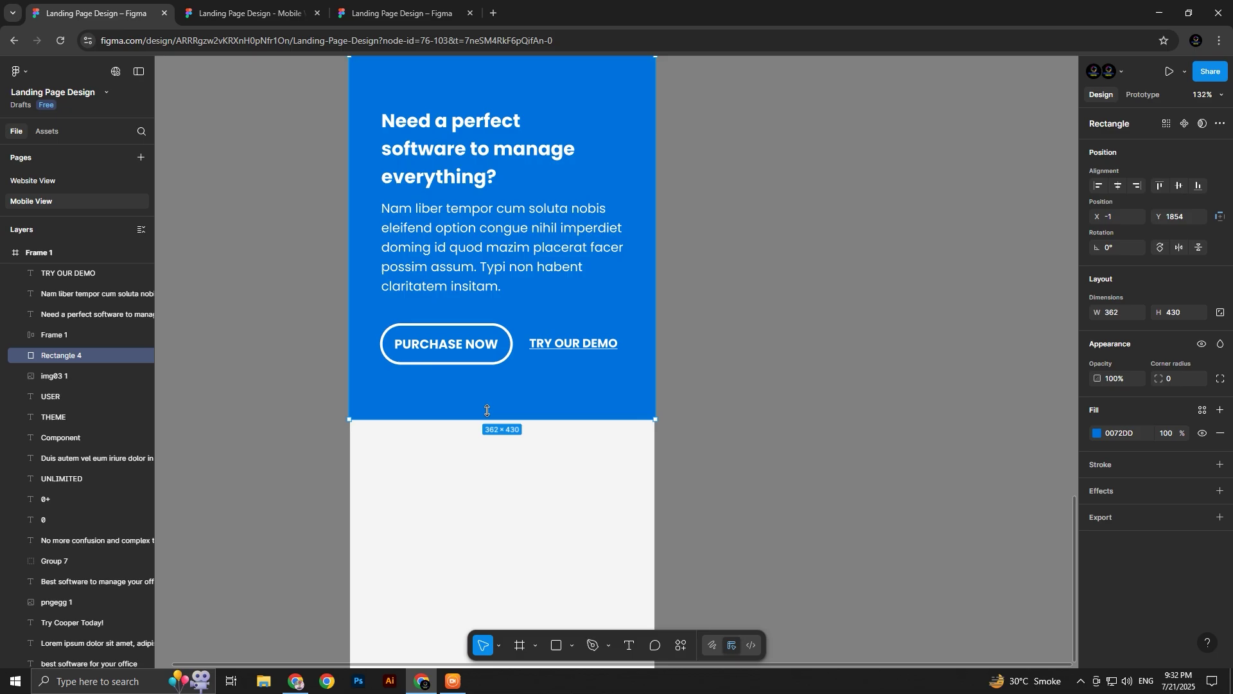
left_click_drag(486, 410, 486, 394)
scroll(487, 394, "down", 3)
scroll(519, 285, "up", 3)
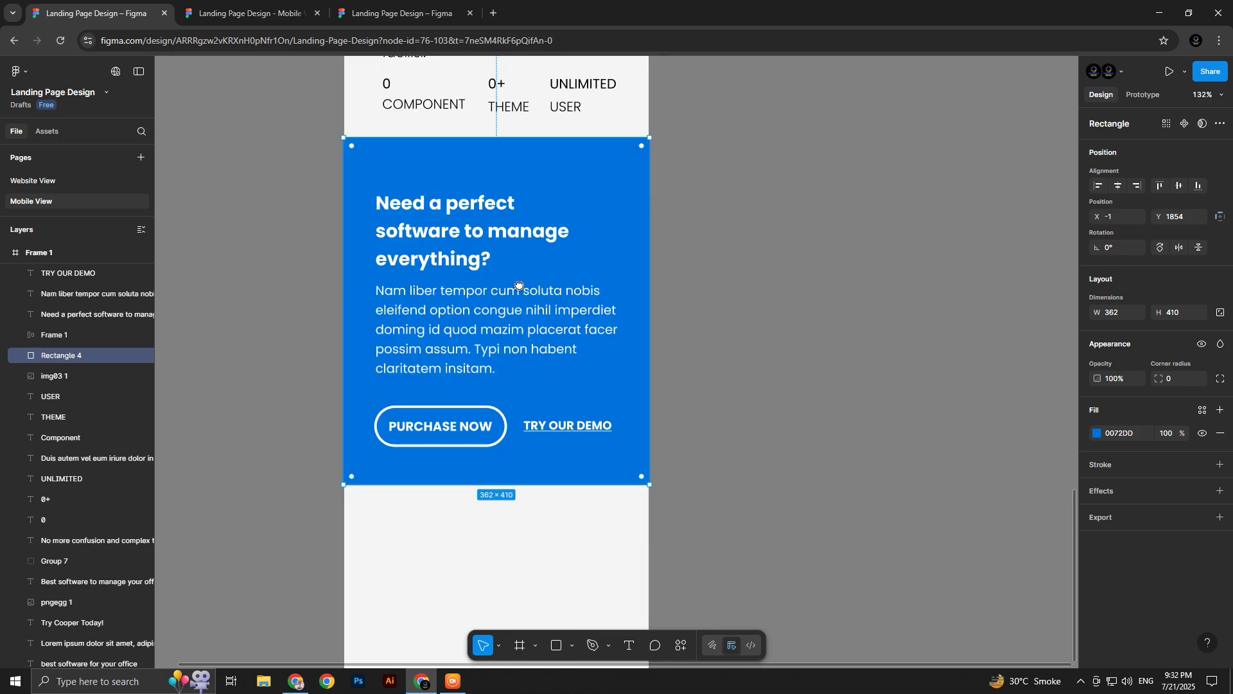
left_click_drag(498, 138, 495, 163)
Group the blue rectangle with all its banner content and move the group up to Y 1874
left_click(634, 493)
left_click_drag(634, 493, 277, 161)
key("ctrl+g")
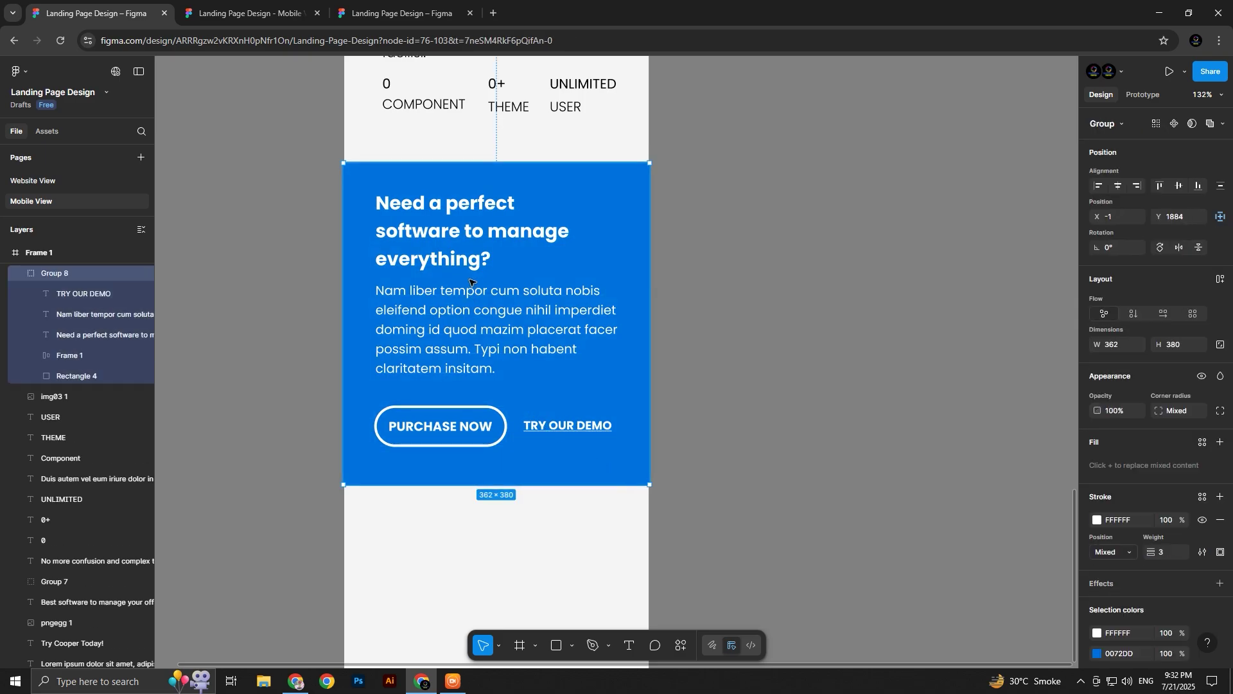
key("shift+Up")
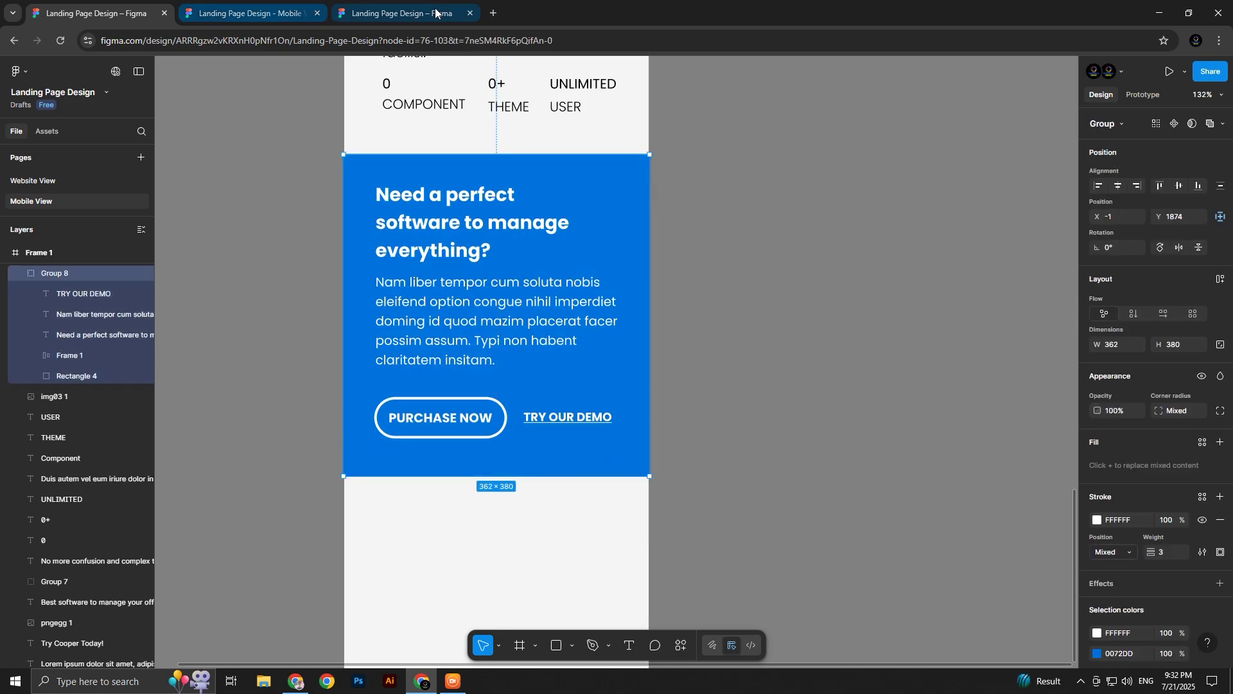
Copy the "More than 20,000+ Customers, see some wishes here." heading from the website design and place it below the mobile blue banner
left_click(399, 13)
scroll(614, 211, "down", 3)
scroll(613, 210, "up", 1)
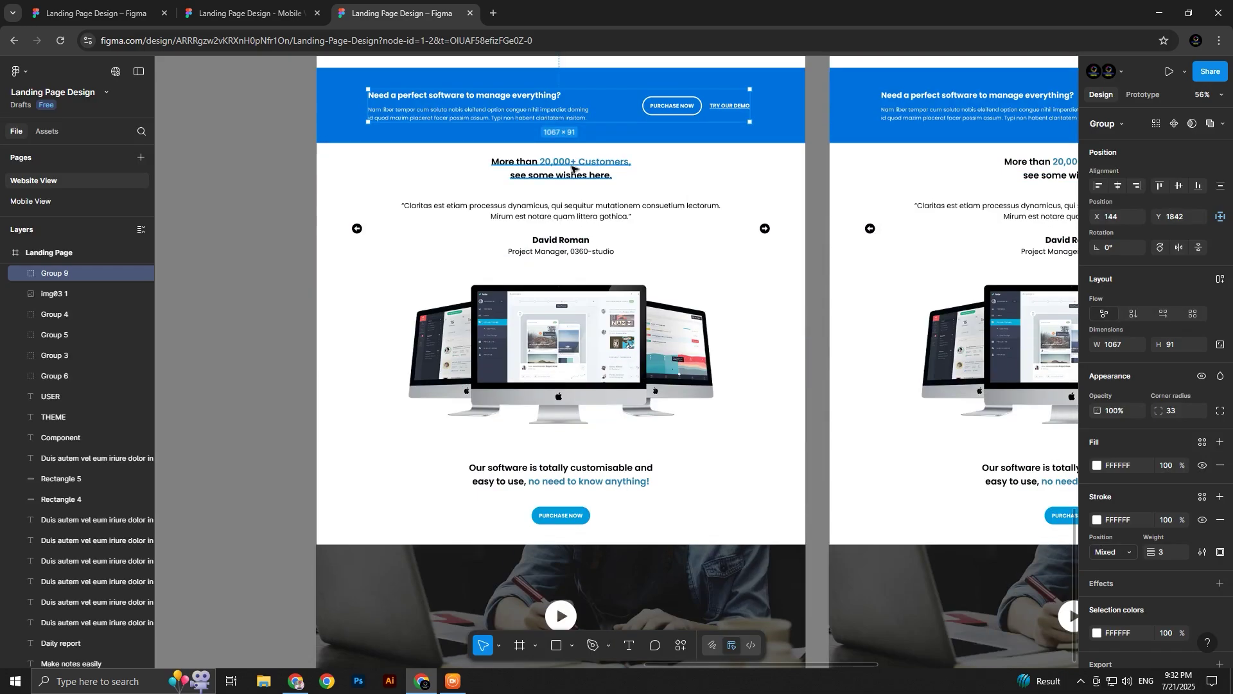
left_click(559, 168)
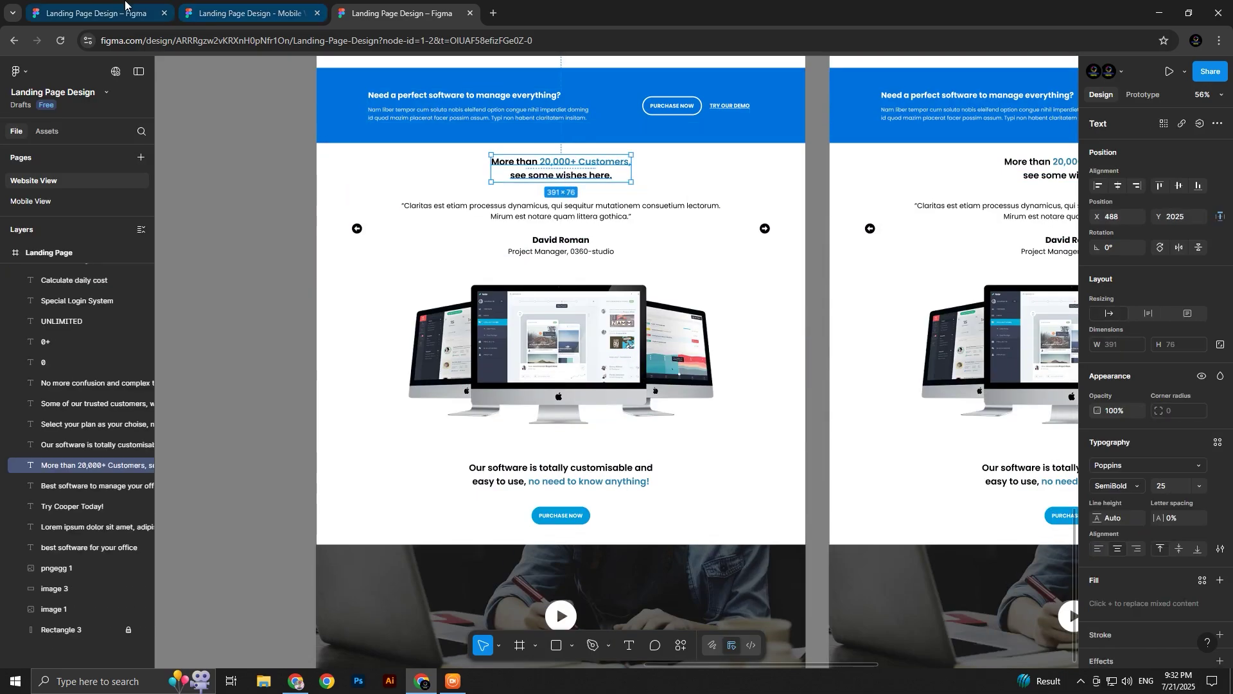
left_click(97, 12)
scroll(504, 431, "down", 1)
left_click(508, 535)
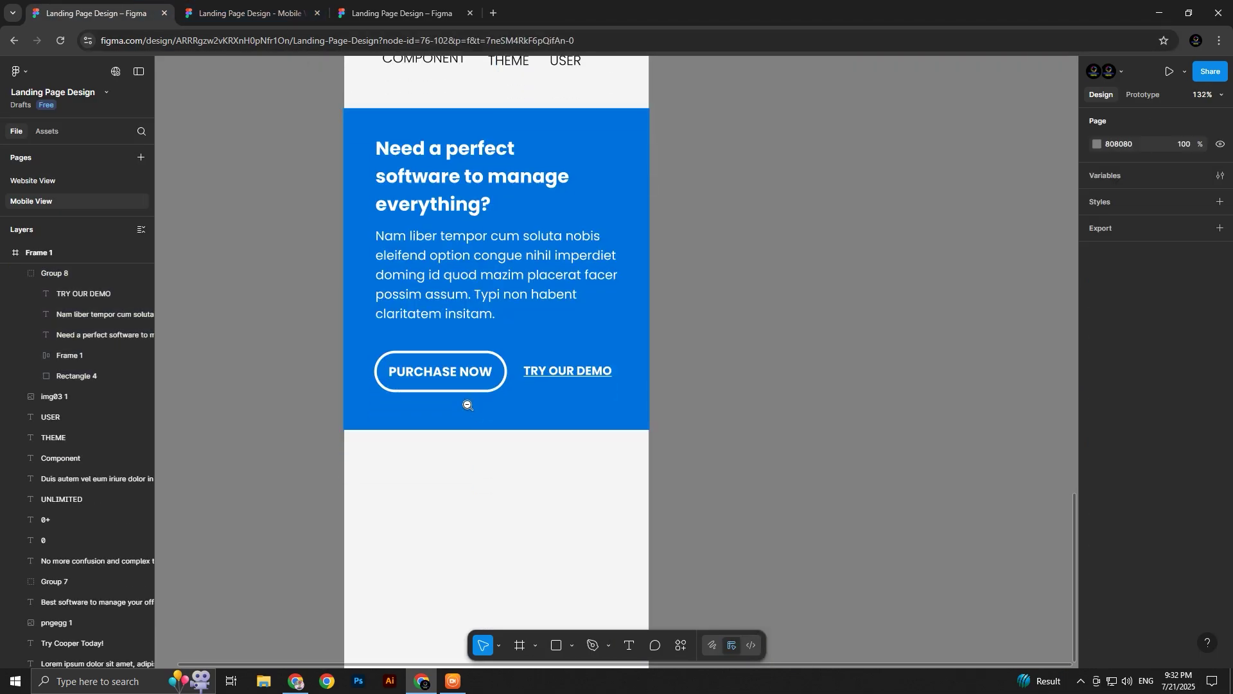
scroll(495, 373, "down", 5)
left_click(414, 452)
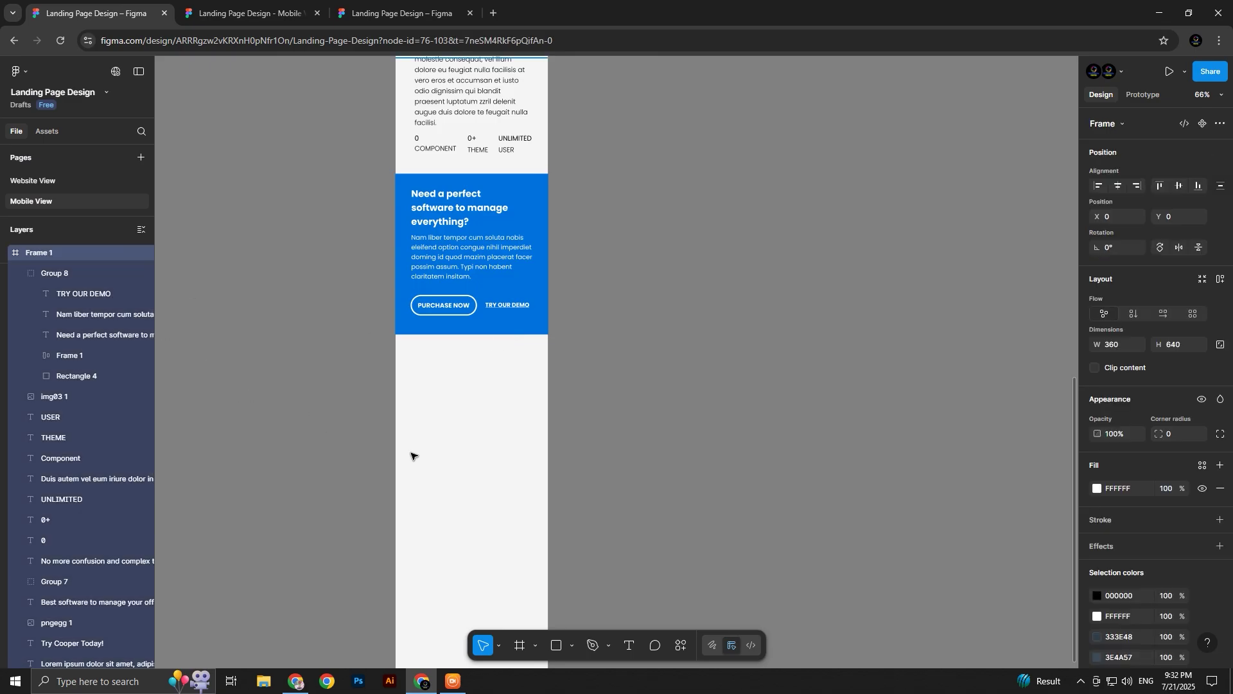
key("ctrl+v")
left_click_drag(703, 255, 520, 366)
Center the 20,000+ Customers heading in the mobile frame with a width of 269 and a font size of 22
left_click(1119, 188)
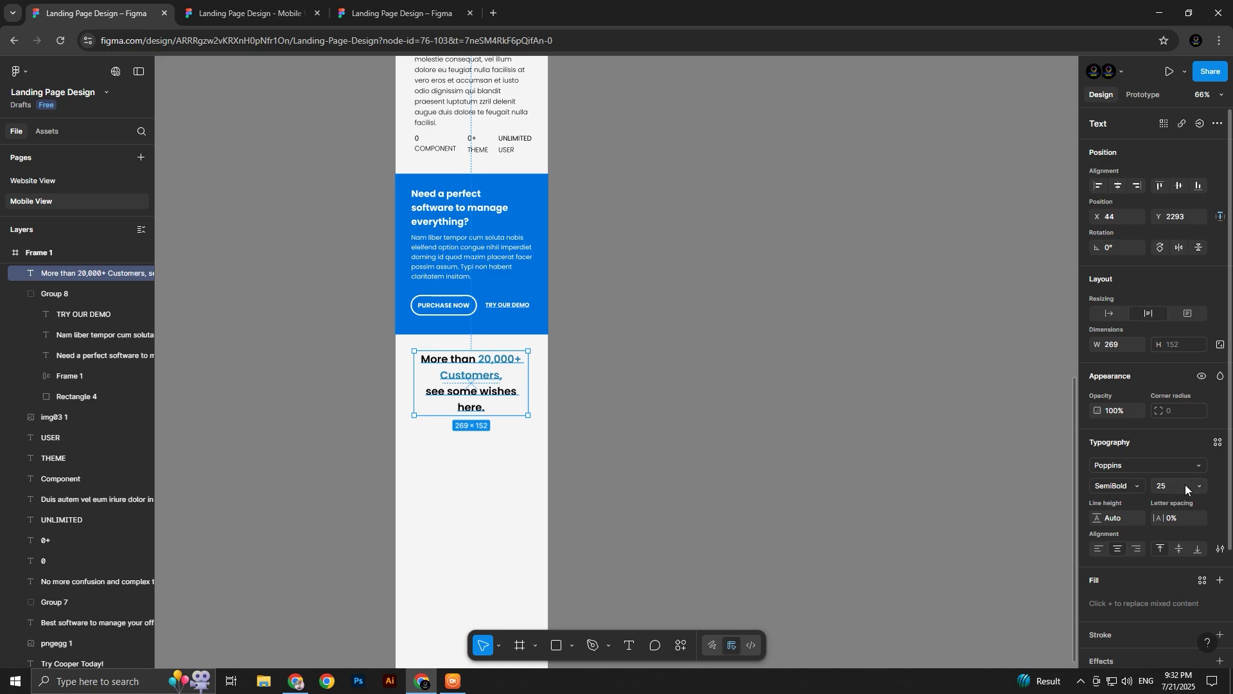
type("20")
key("Return")
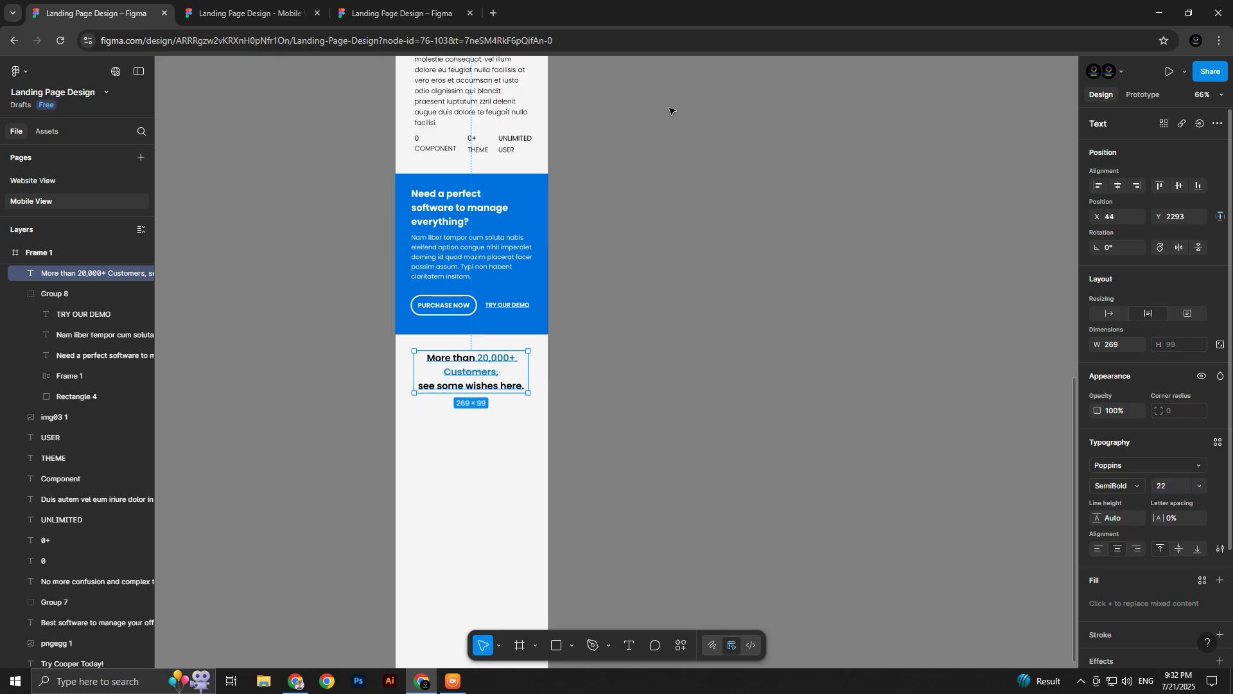
Check the new heading in the mobile prototype preview and reduce its text box height to 98
left_click(398, 13)
left_click(248, 13)
scroll(633, 371, "down", 15)
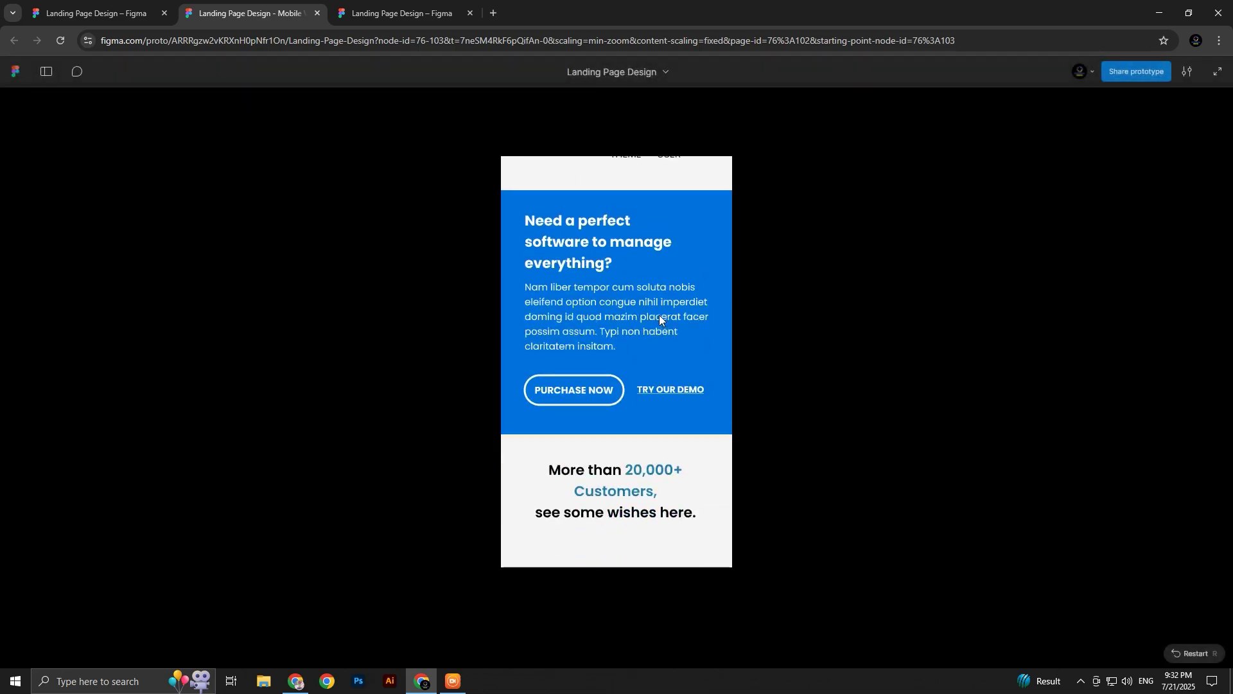
left_click(96, 13)
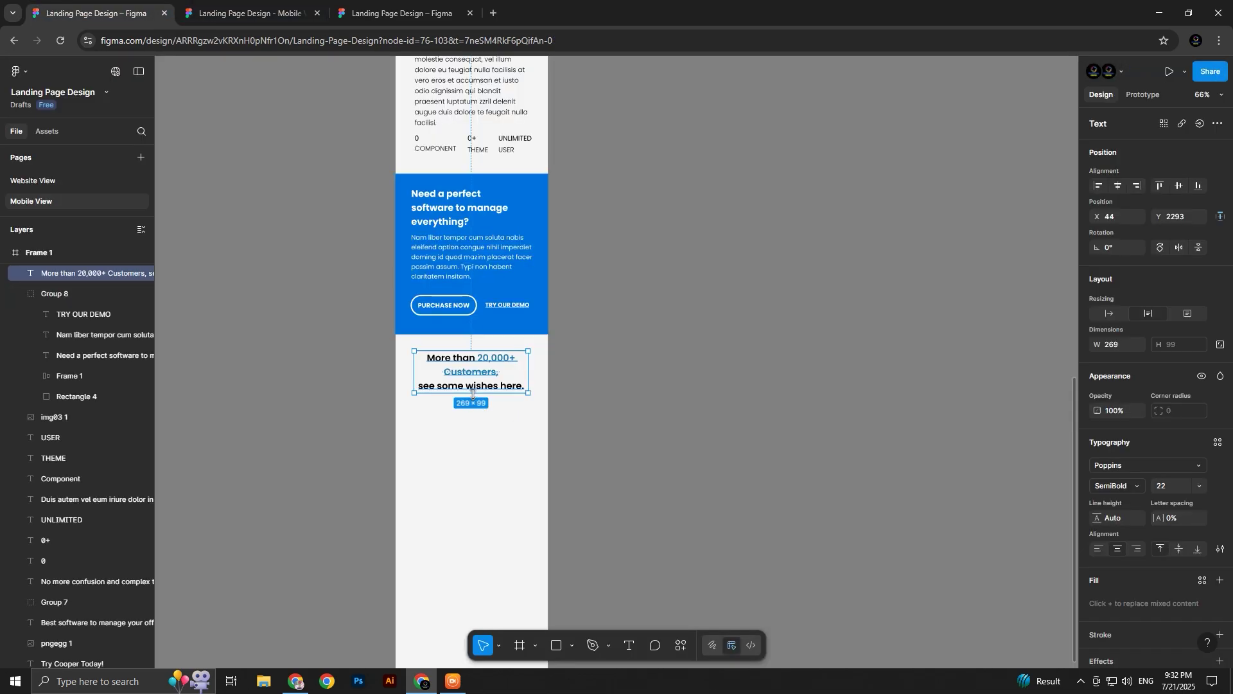
mouse_move(473, 393)
left_mouse_down()
mouse_move(474, 411)
mouse_move(485, 393)
left_mouse_up()
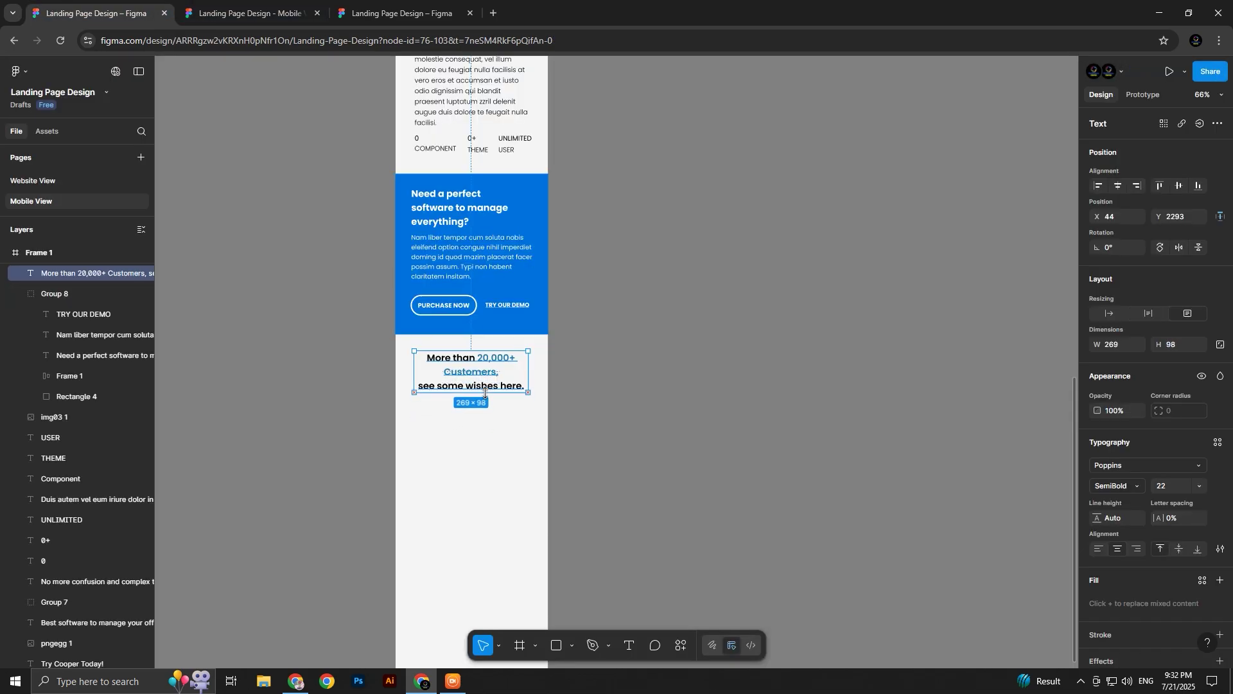
left_click(588, 421)
scroll(471, 416, "up", 5)
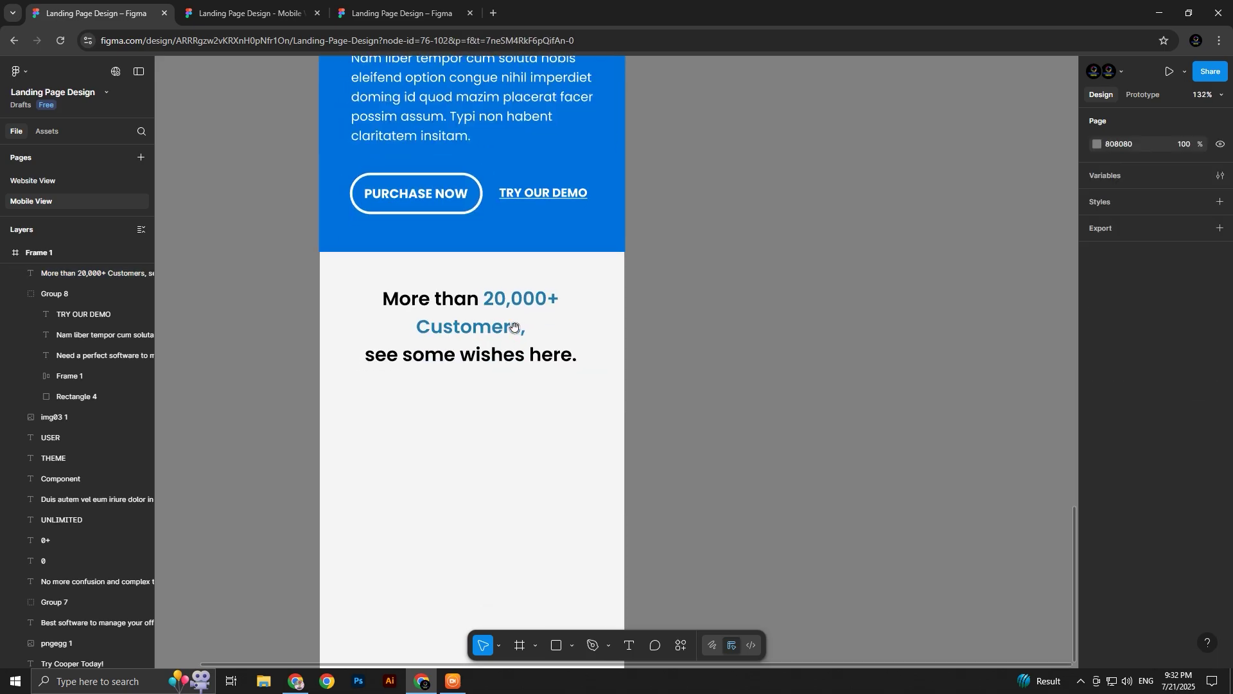
left_click(490, 302)
Copy the testimonial slider's mask group from the website design and place it below the 20,000+ Customers heading on the mobile page
key("ctrl+shift+Tab")
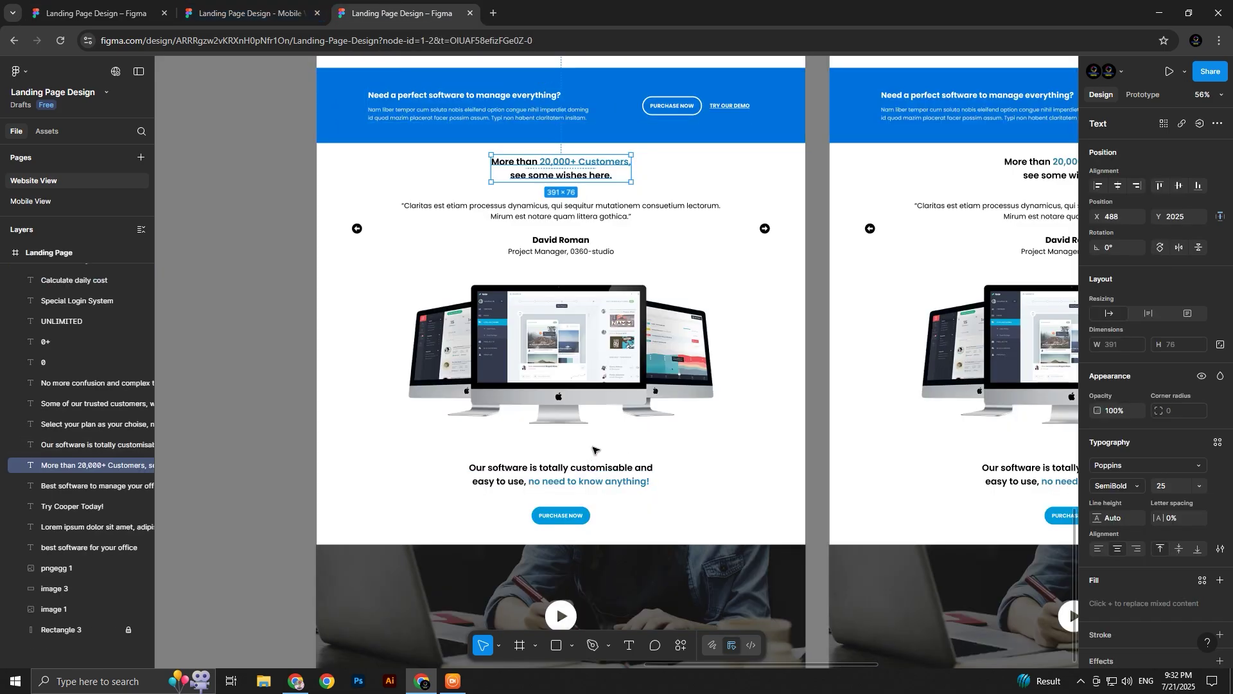
scroll(593, 450, "down", 1)
left_click(618, 242)
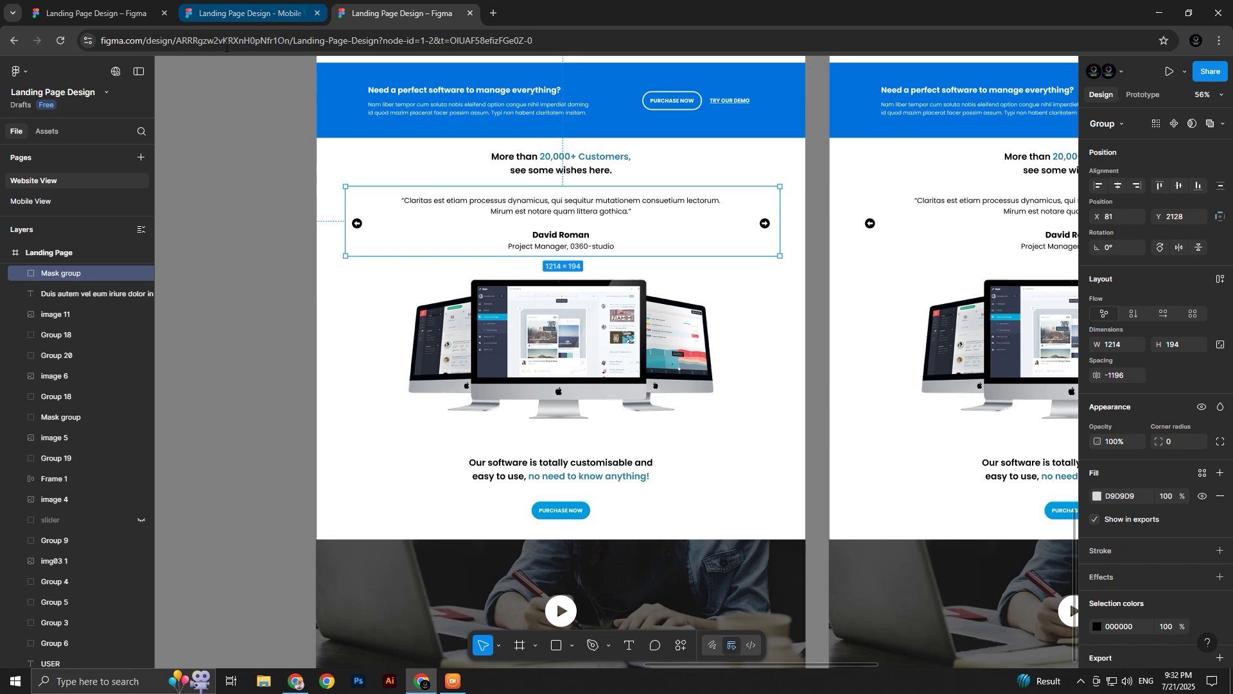
left_click(59, 5)
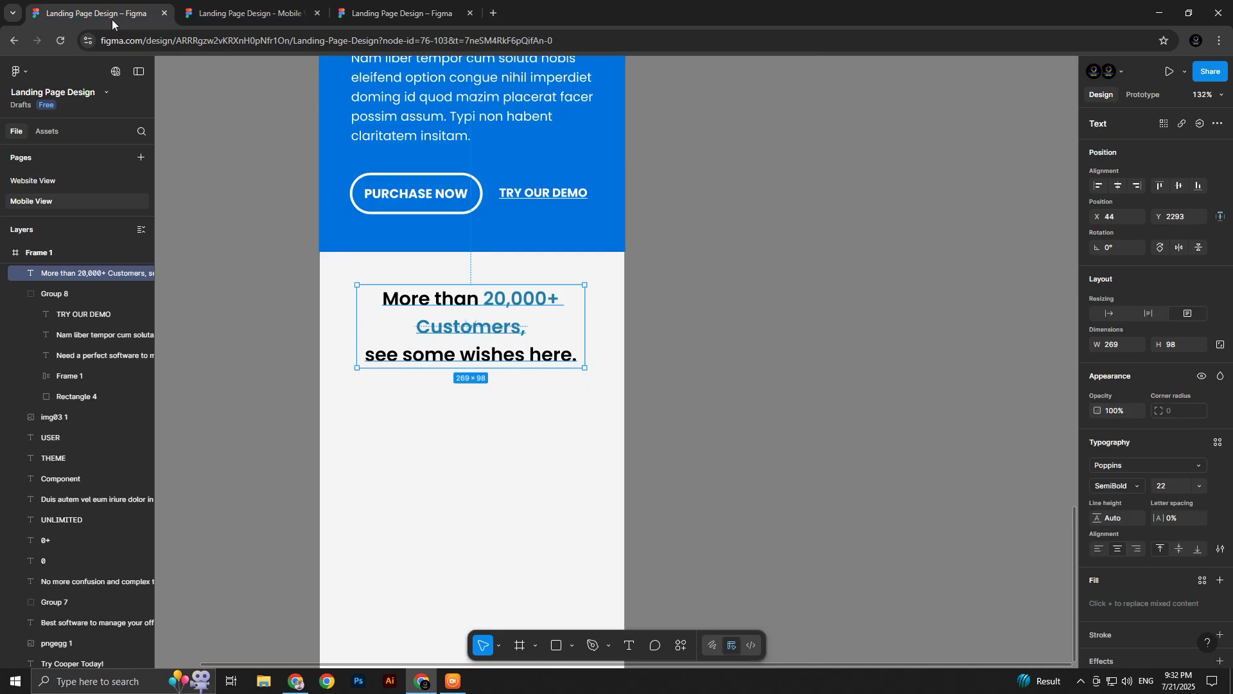
left_click(585, 450)
key("ctrl+v")
key("minus")
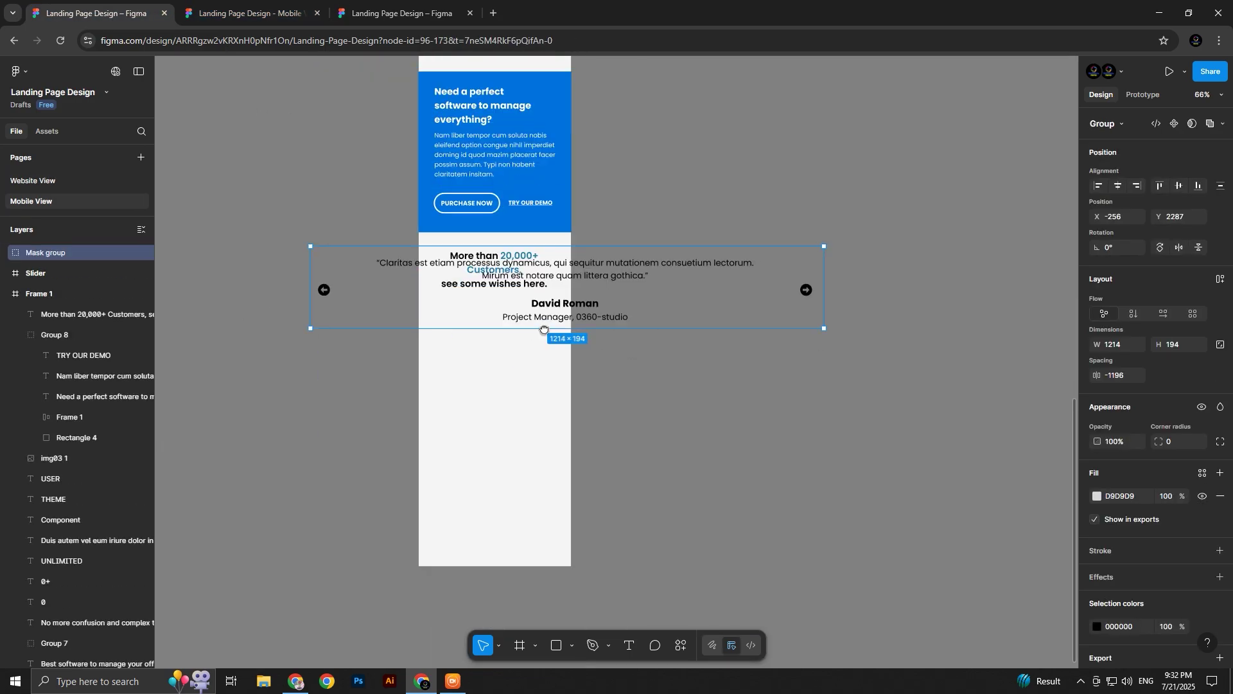
left_click_drag(625, 264, 626, 345)
key("ctrl+shift+Tab")
key("ctrl+shift+Tab")
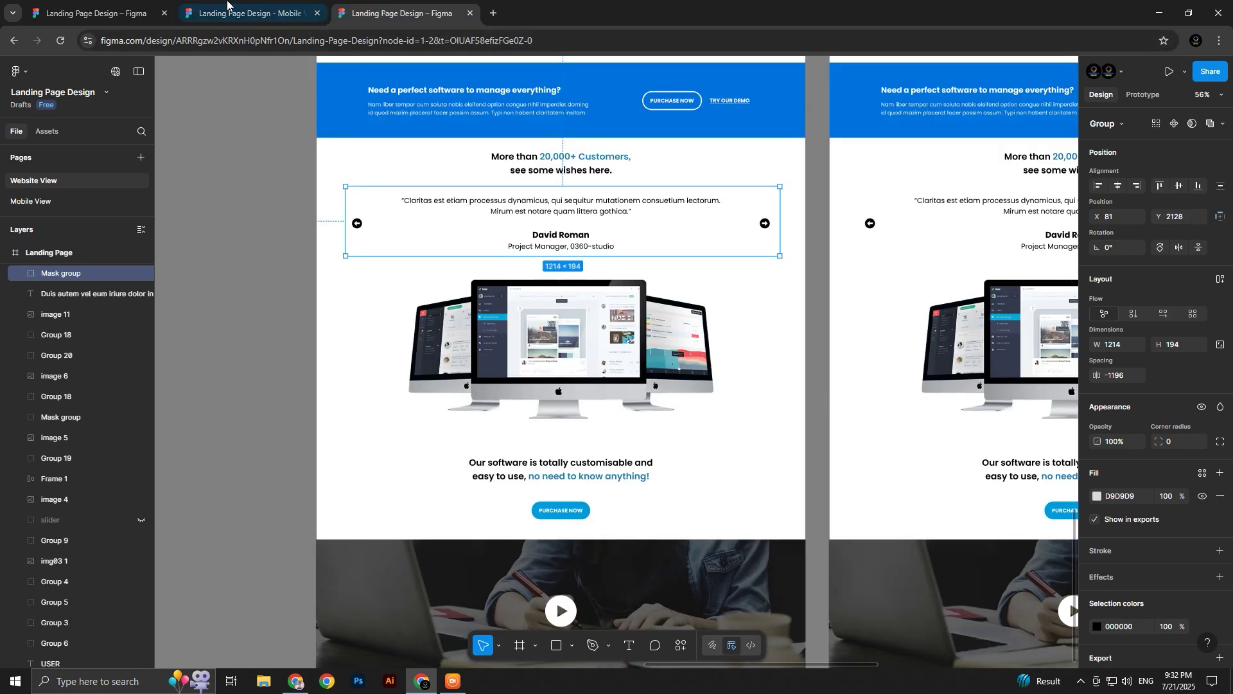
key("ctrl+shift+Tab")
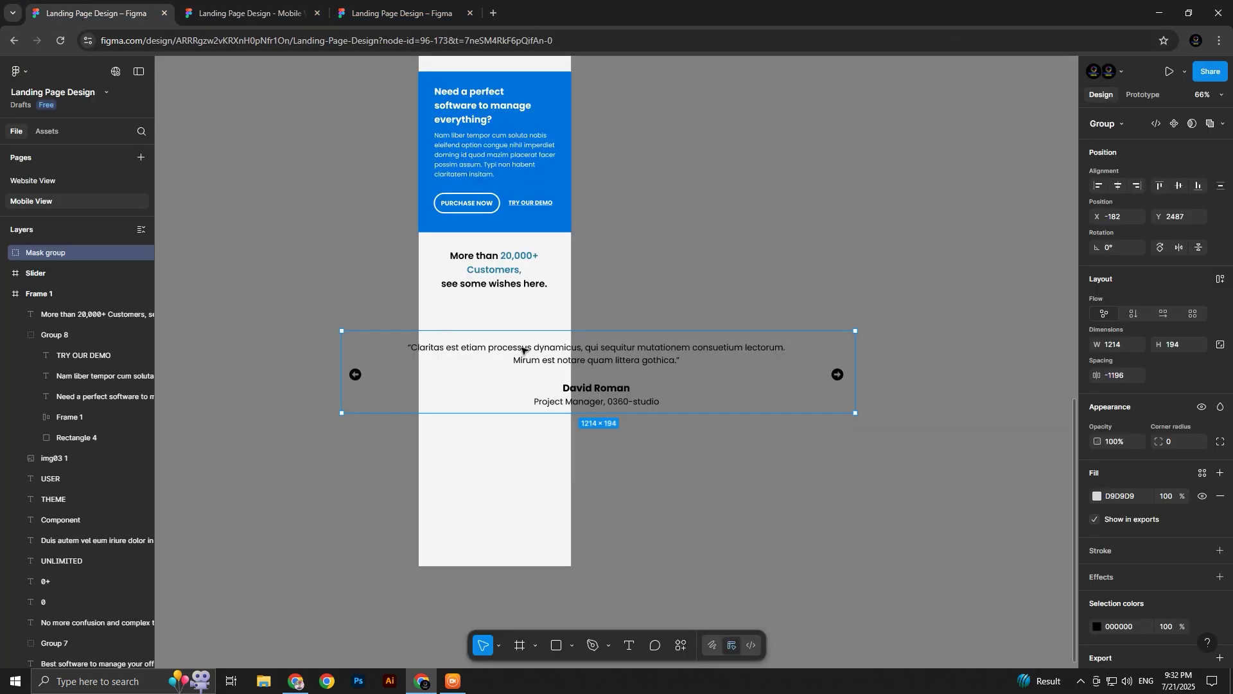
Preview the website prototype and test the testimonial slider's next and previous arrows
left_click(399, 13)
scroll(504, 236, "up", 5)
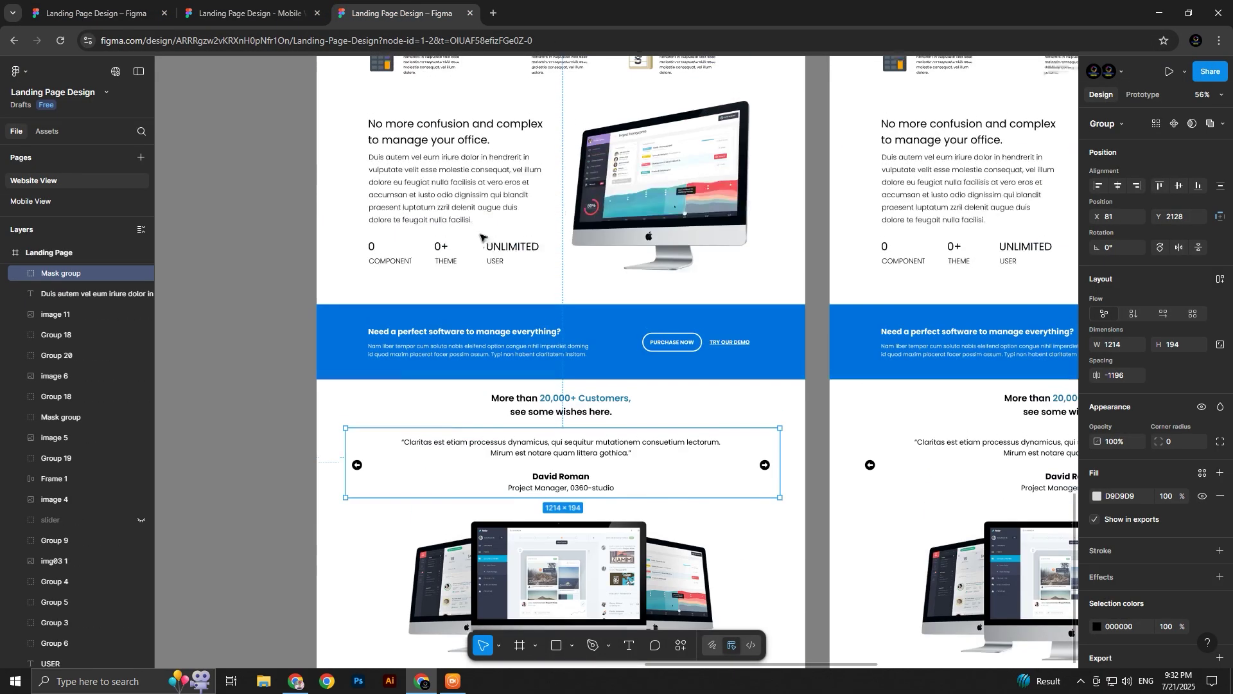
scroll(396, 105, "up", 1)
left_click(397, 106)
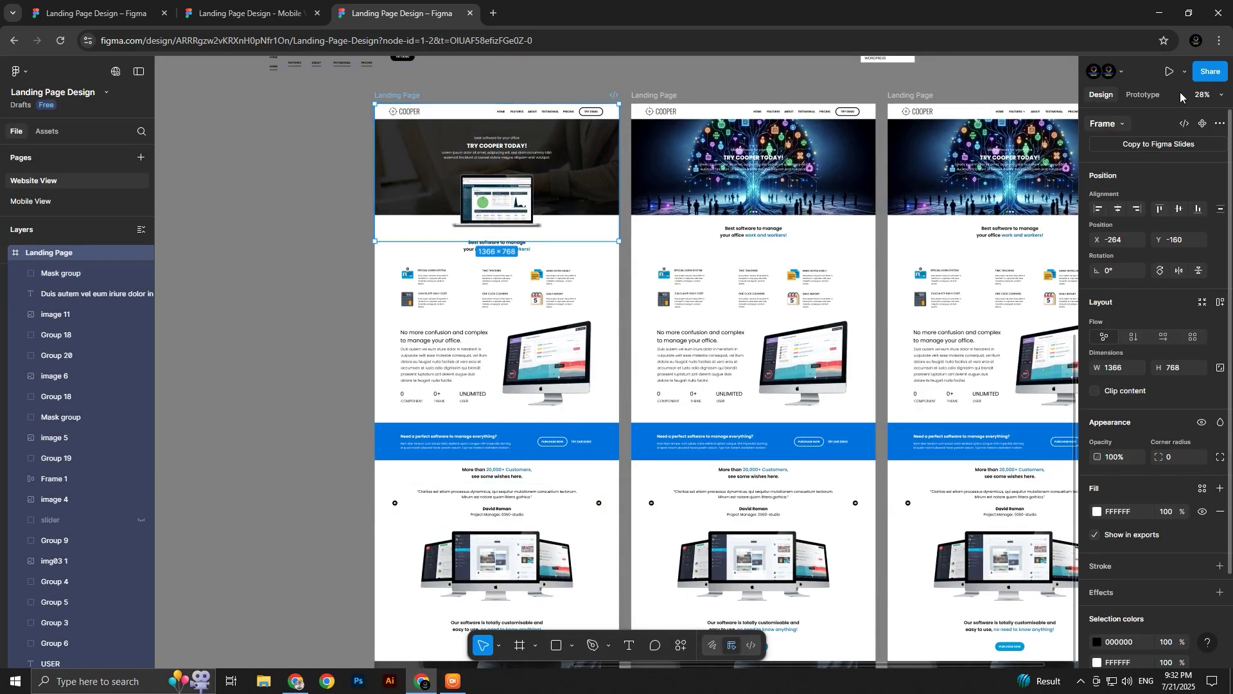
left_click(1169, 71)
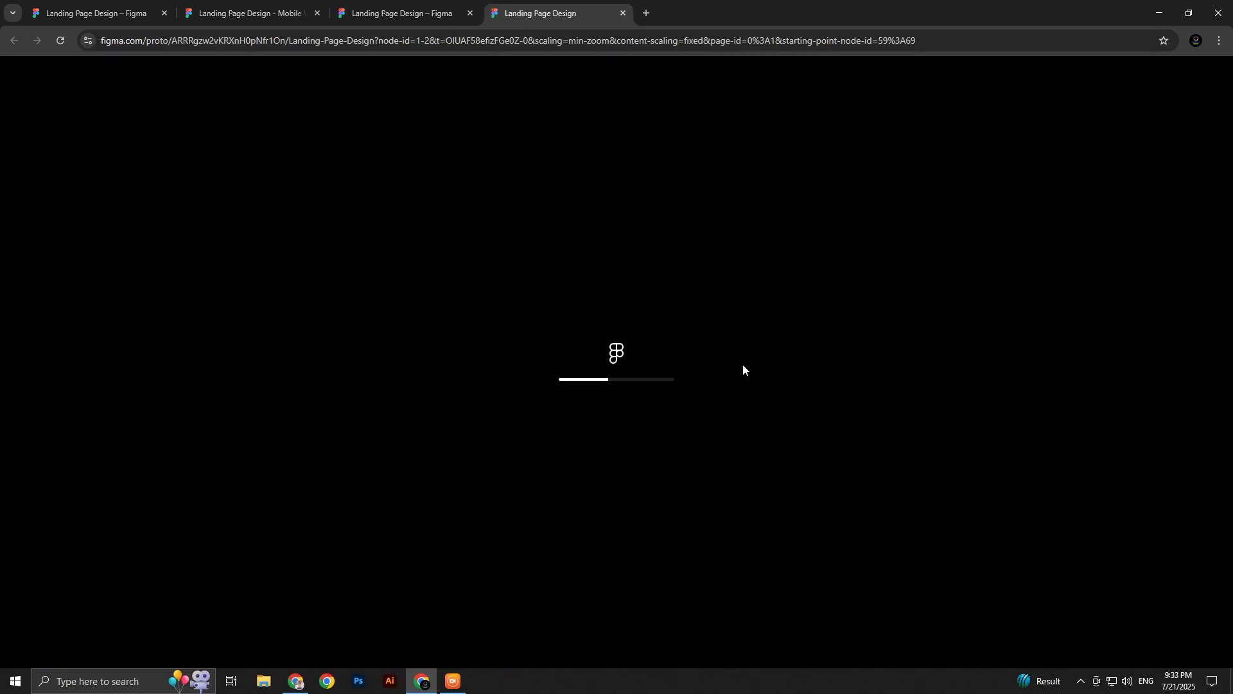
scroll(718, 319, "down", 4)
scroll(718, 319, "down", 12)
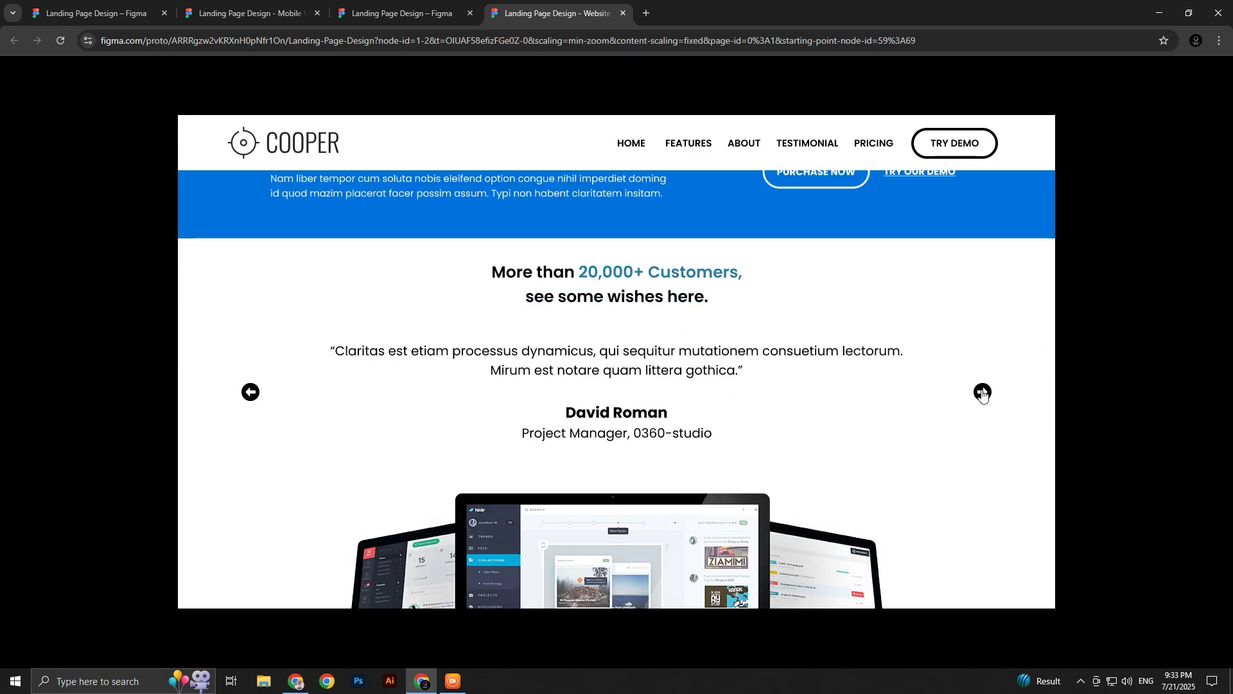
left_click(983, 392)
left_click(983, 393)
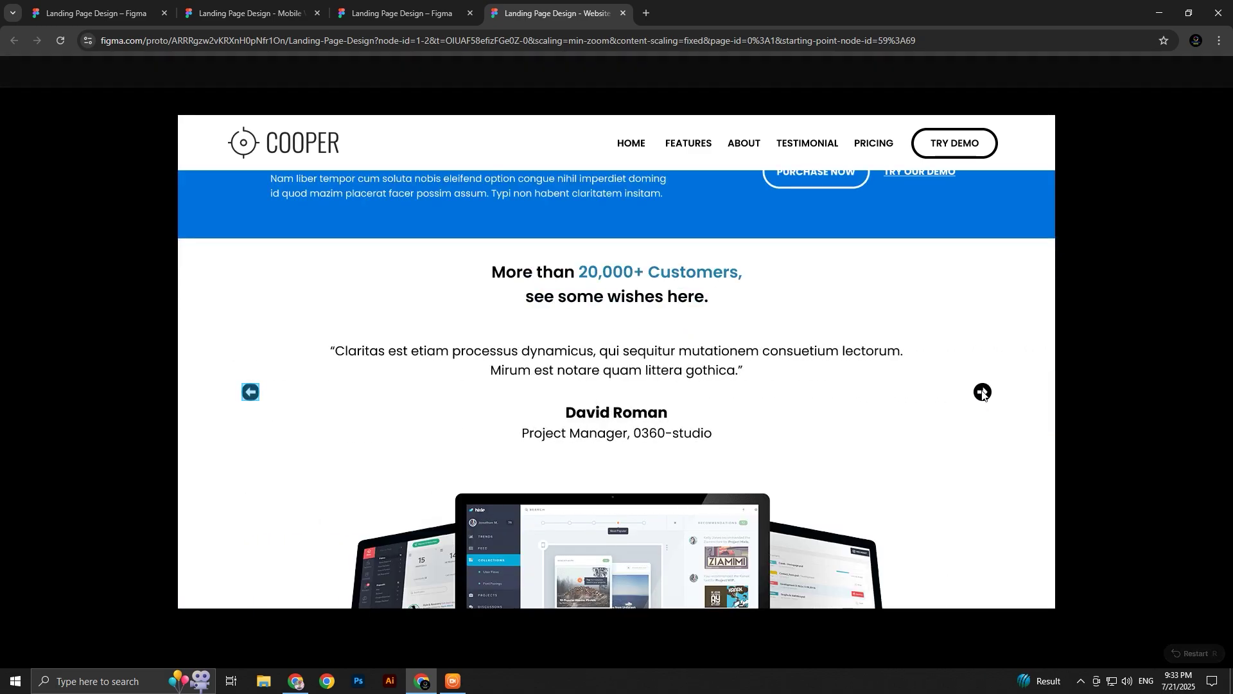
left_click(250, 399)
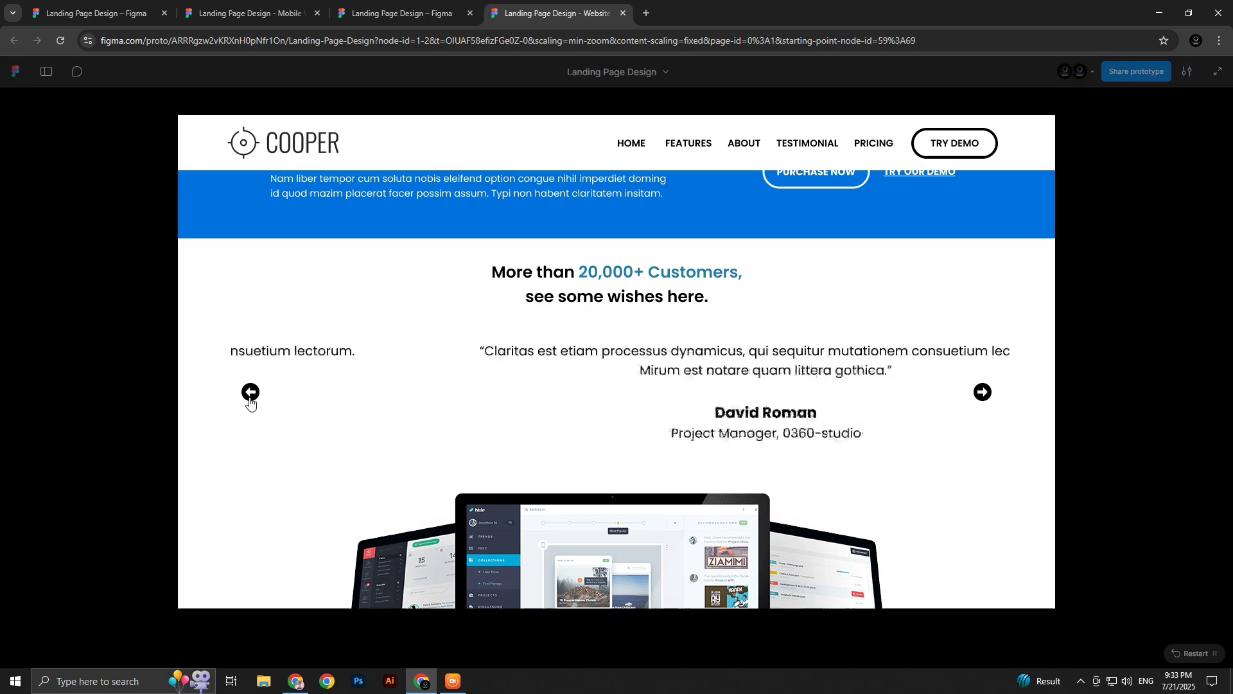
left_click(285, 14)
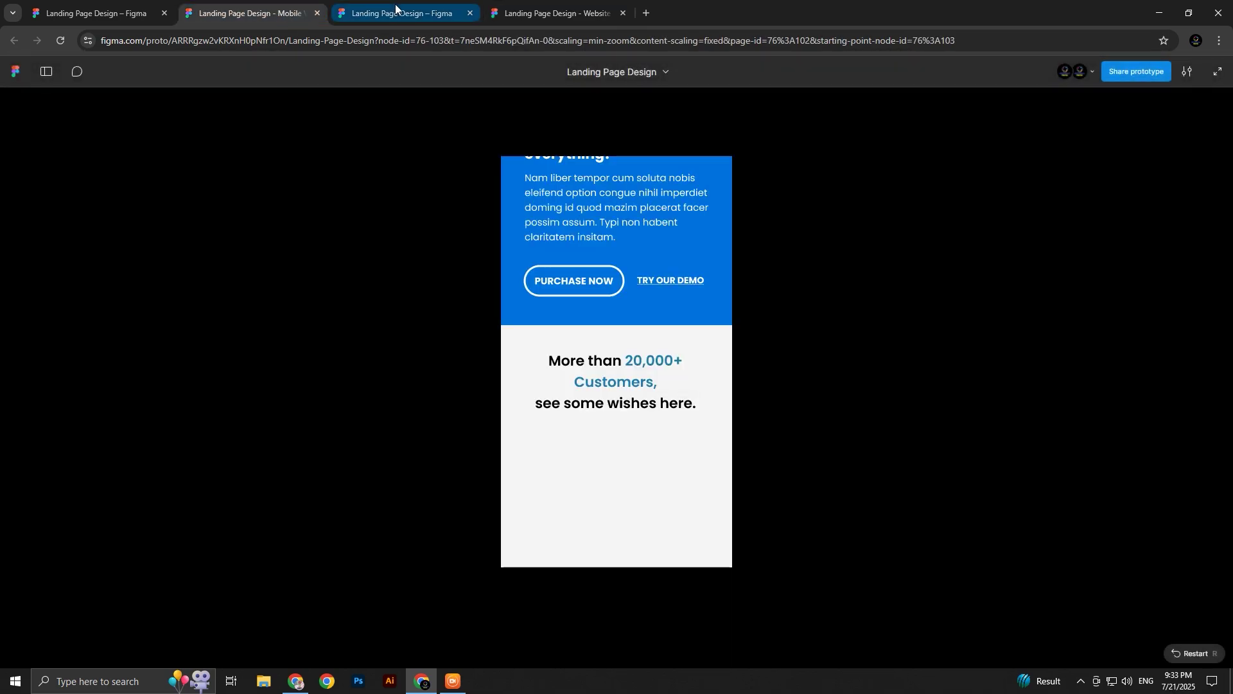
left_click(396, 7)
left_click(226, 3)
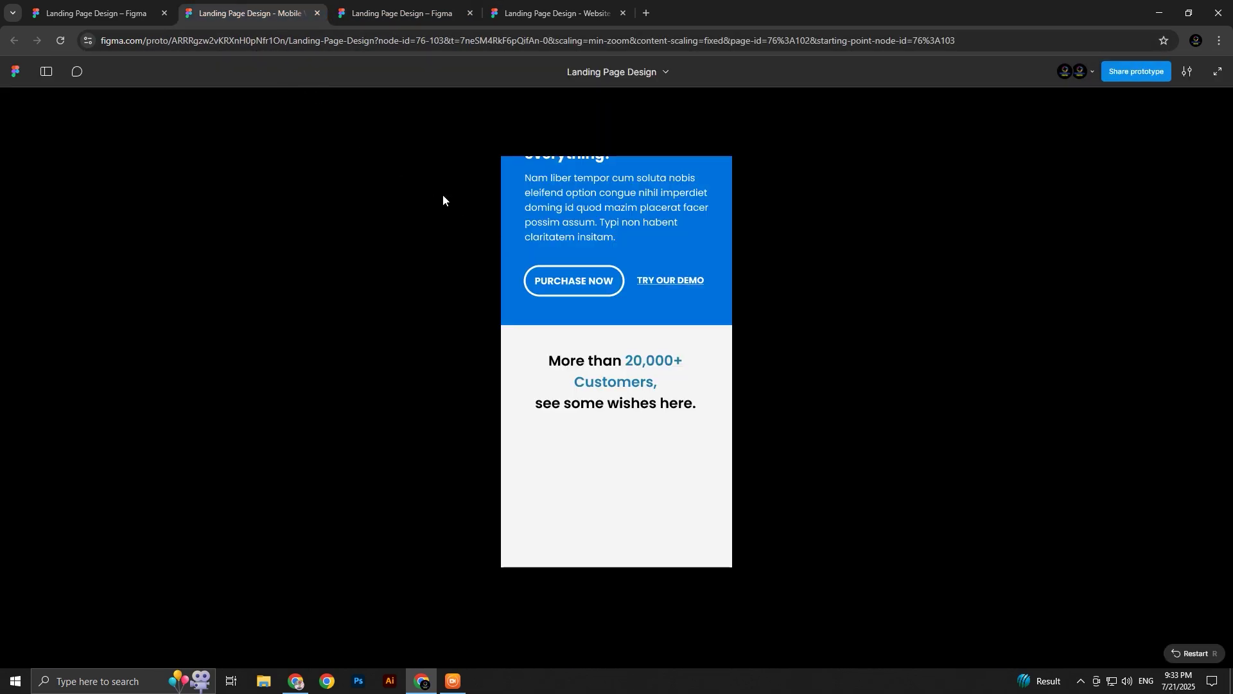
Ungroup the pasted testimonial mask group on the mobile page and detach the slider instance from its component
left_click(96, 13)
right_click(532, 337)
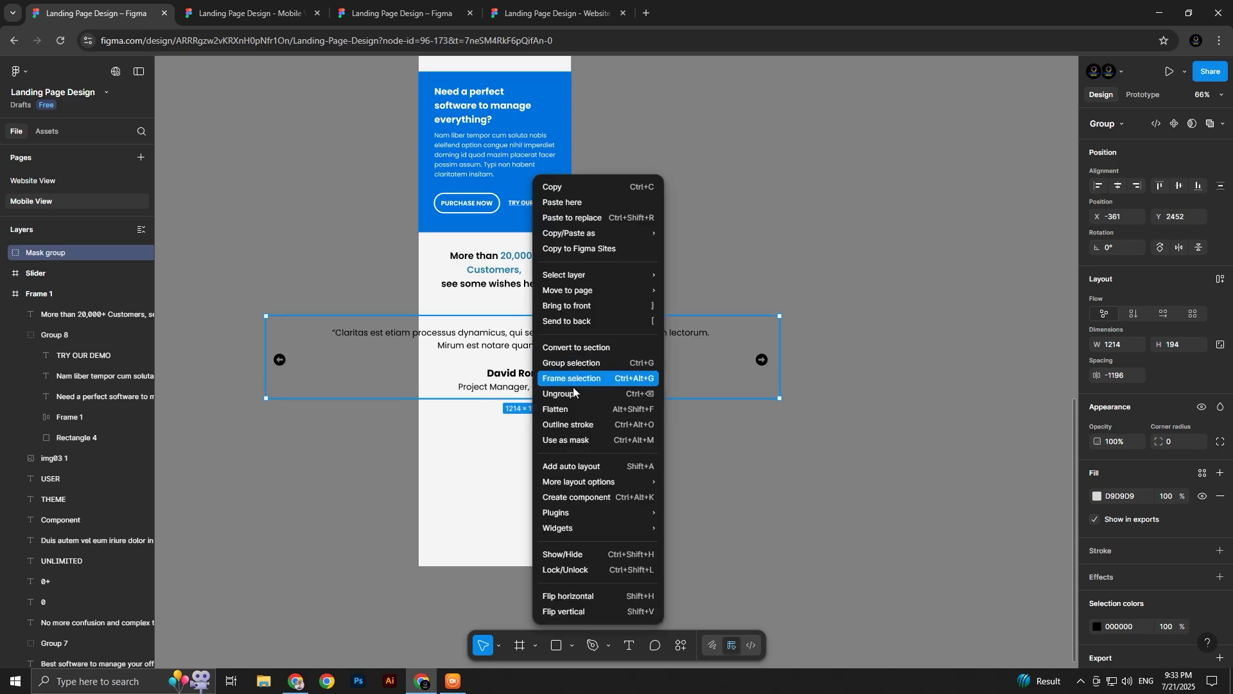
left_click(568, 394)
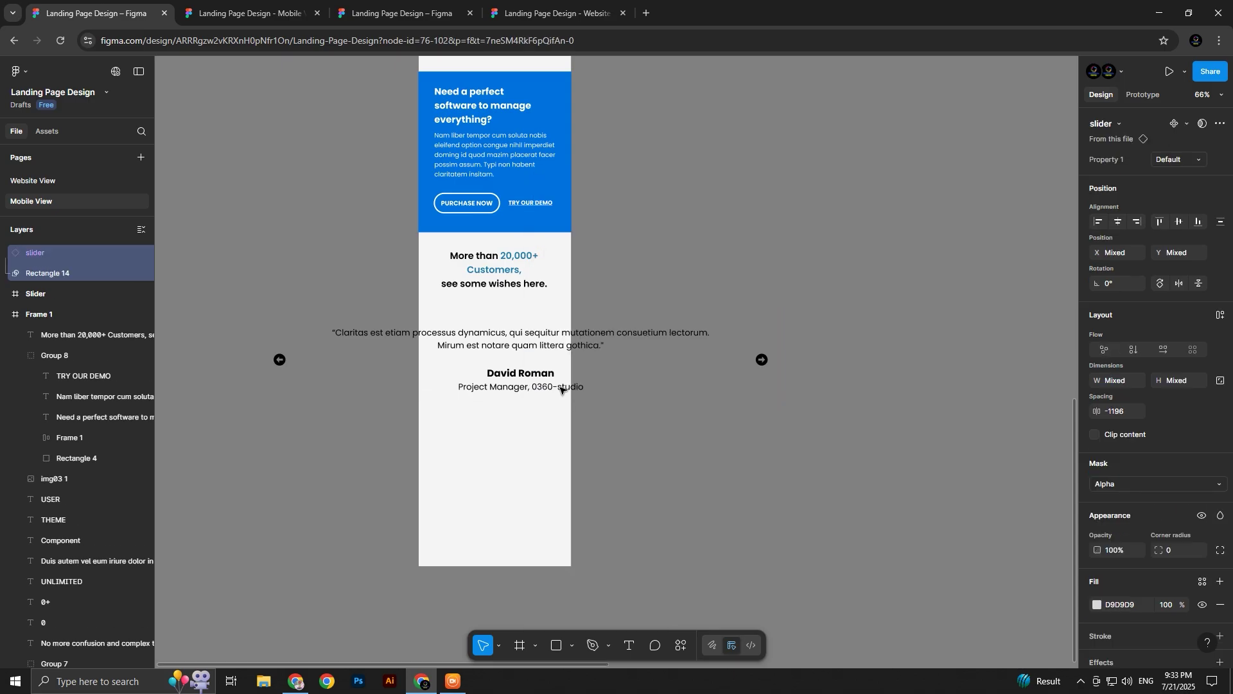
right_click(478, 366)
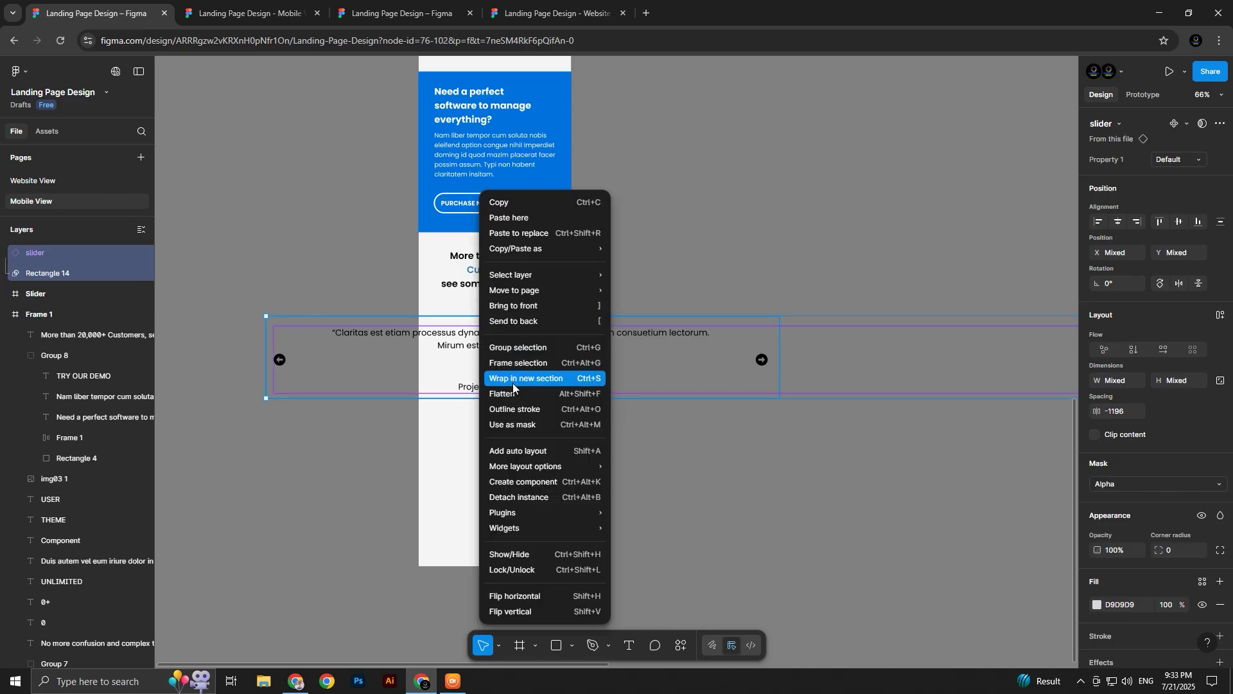
left_click(517, 498)
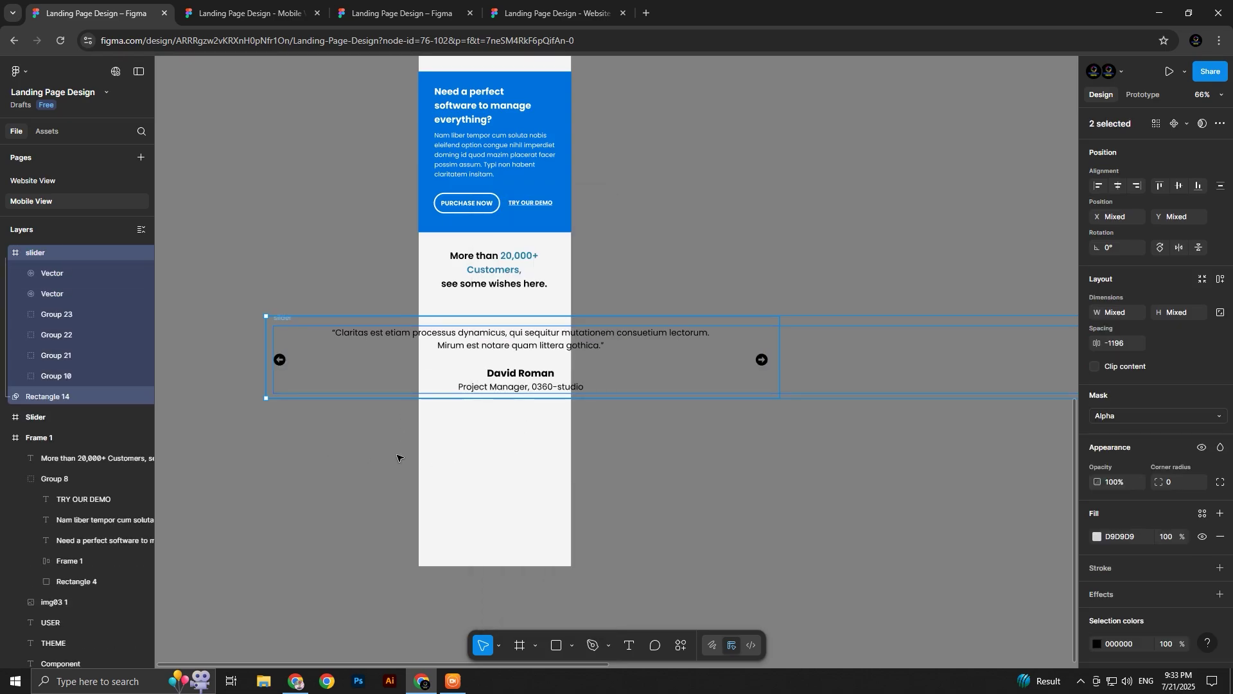
Delete the mask rectangle from the pasted testimonial slider and ungroup the slider frame
left_click(307, 318)
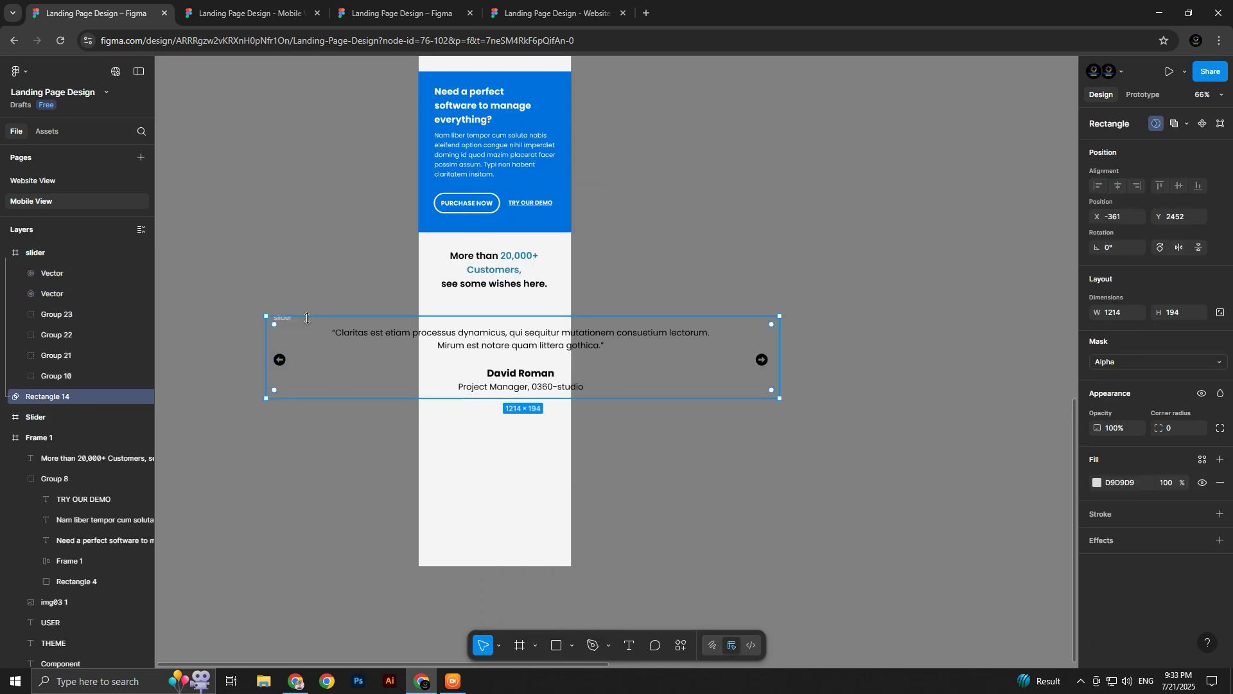
key("Delete")
left_click(408, 348)
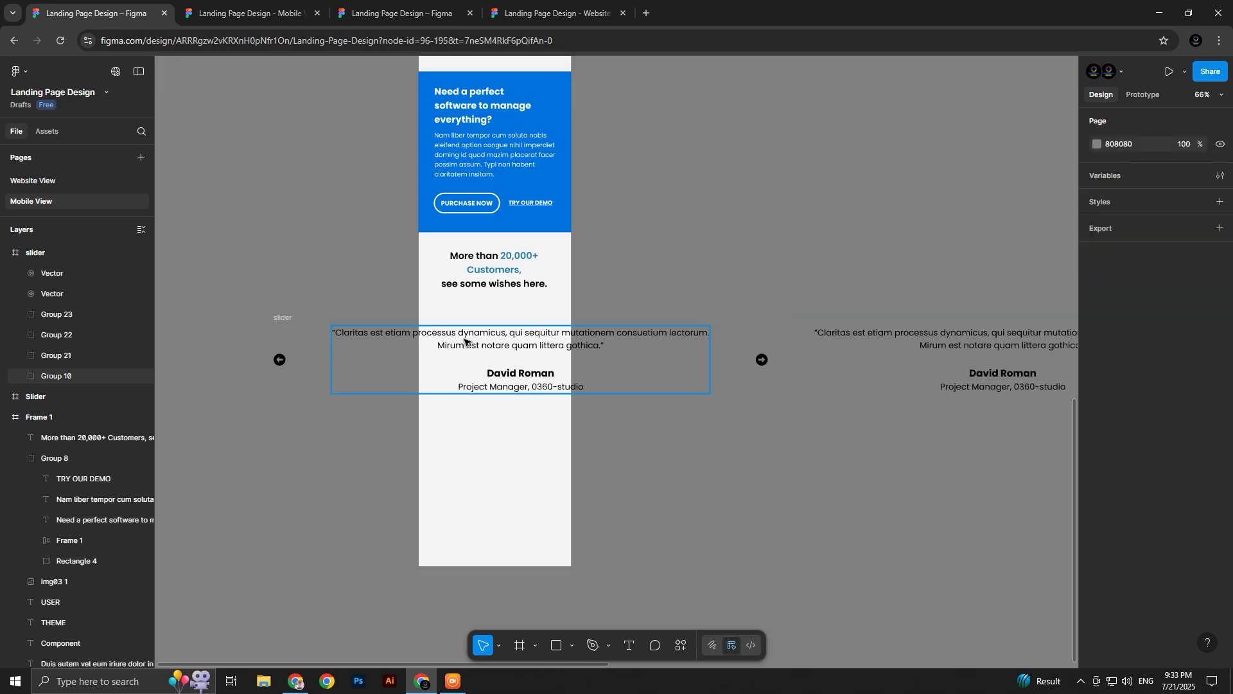
left_click(278, 360)
left_click(285, 319)
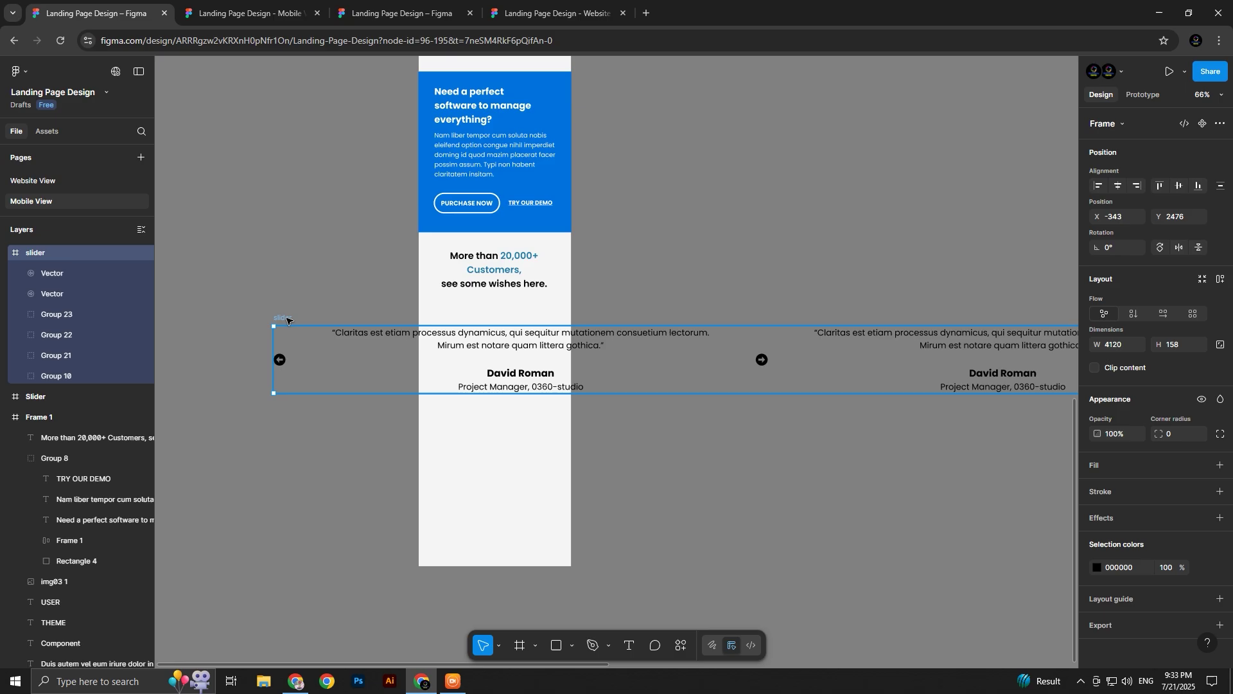
right_click(378, 344)
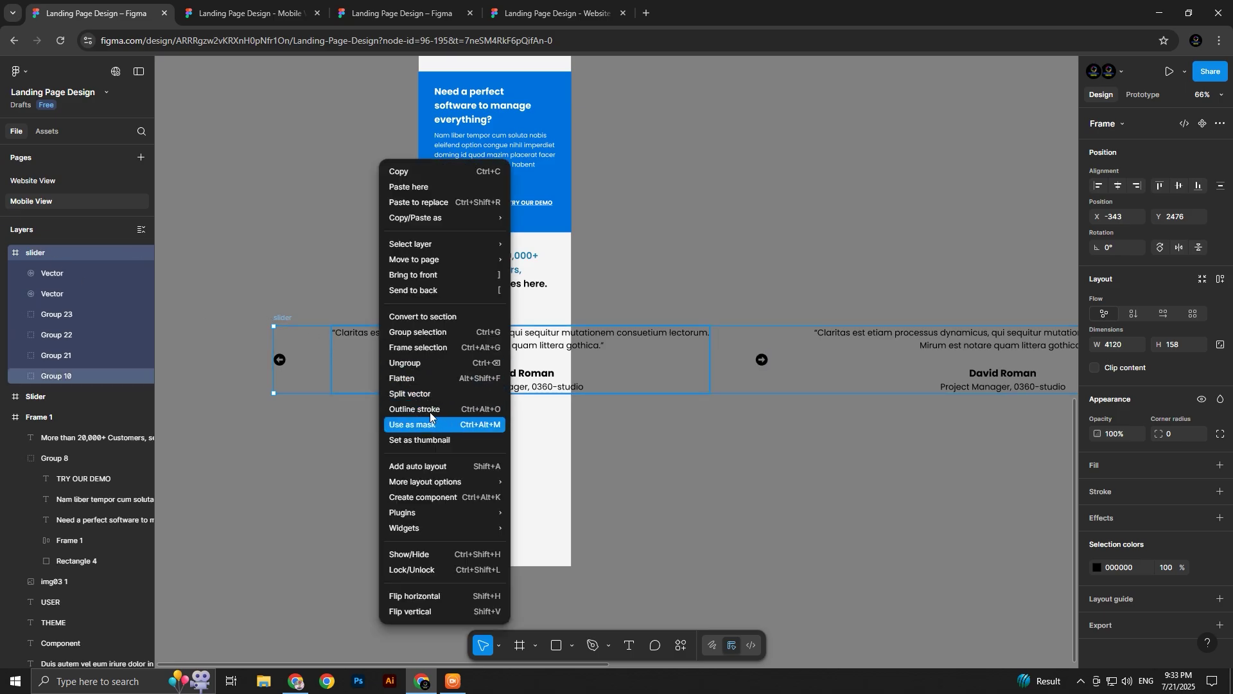
left_click(428, 363)
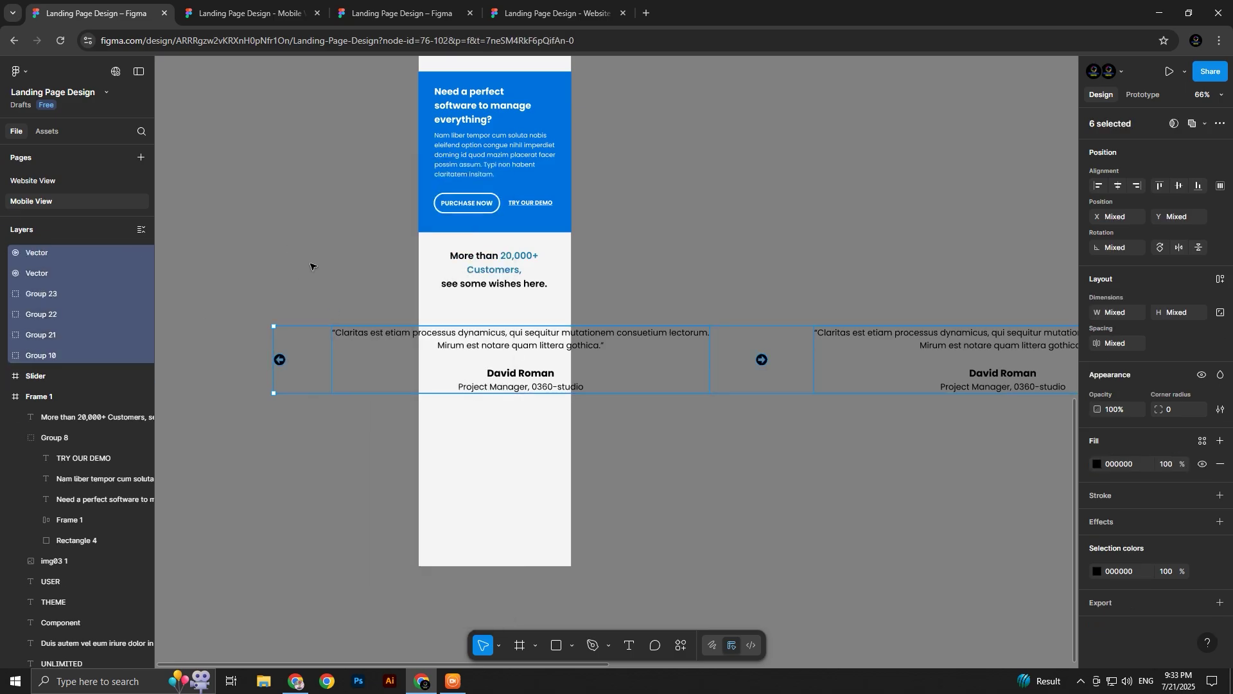
Delete the previous and next arrow icons beside the first testimonial
left_click(310, 266)
left_click_drag(231, 336, 293, 391)
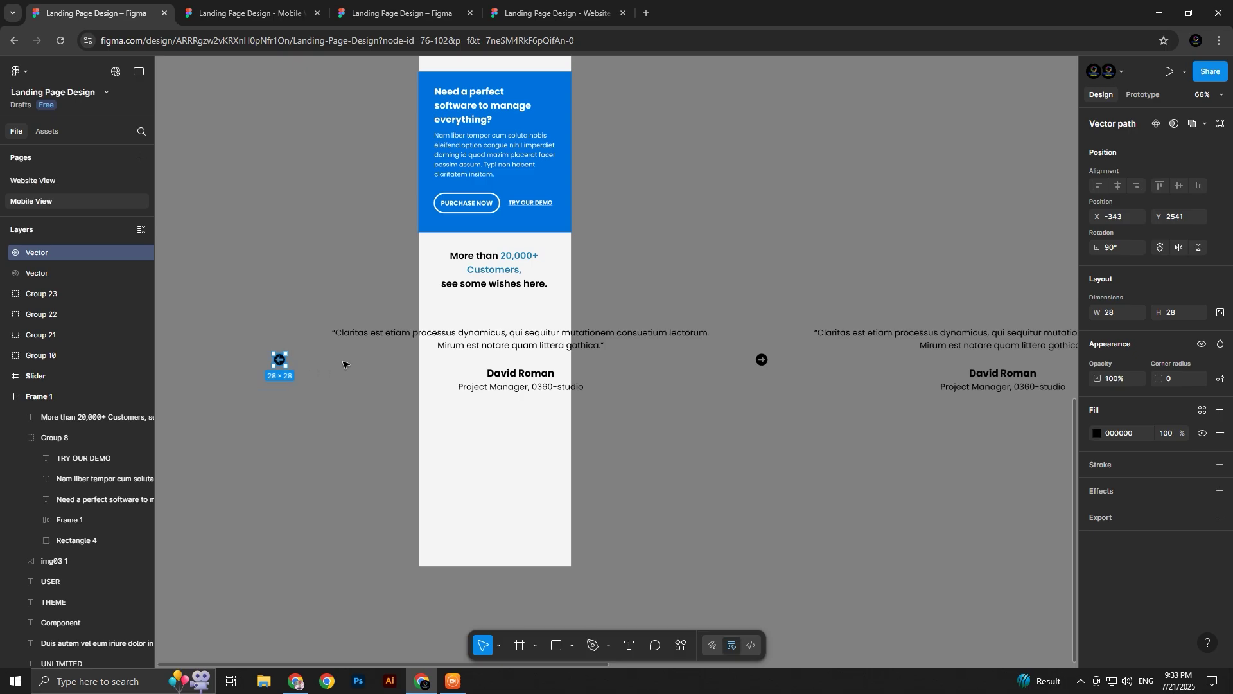
key("Delete")
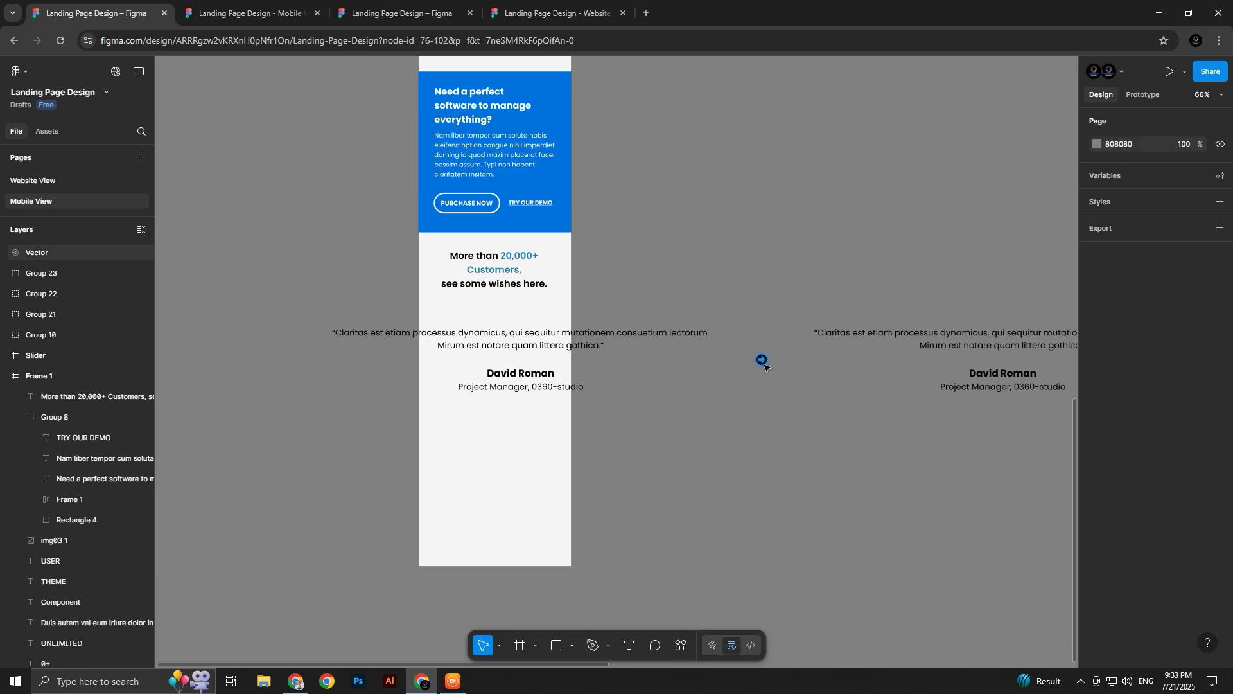
left_click(762, 360)
key("Delete")
Delete the three extra testimonial groups lying outside the mobile frame, keeping only the first one
scroll(955, 305, "right", 5)
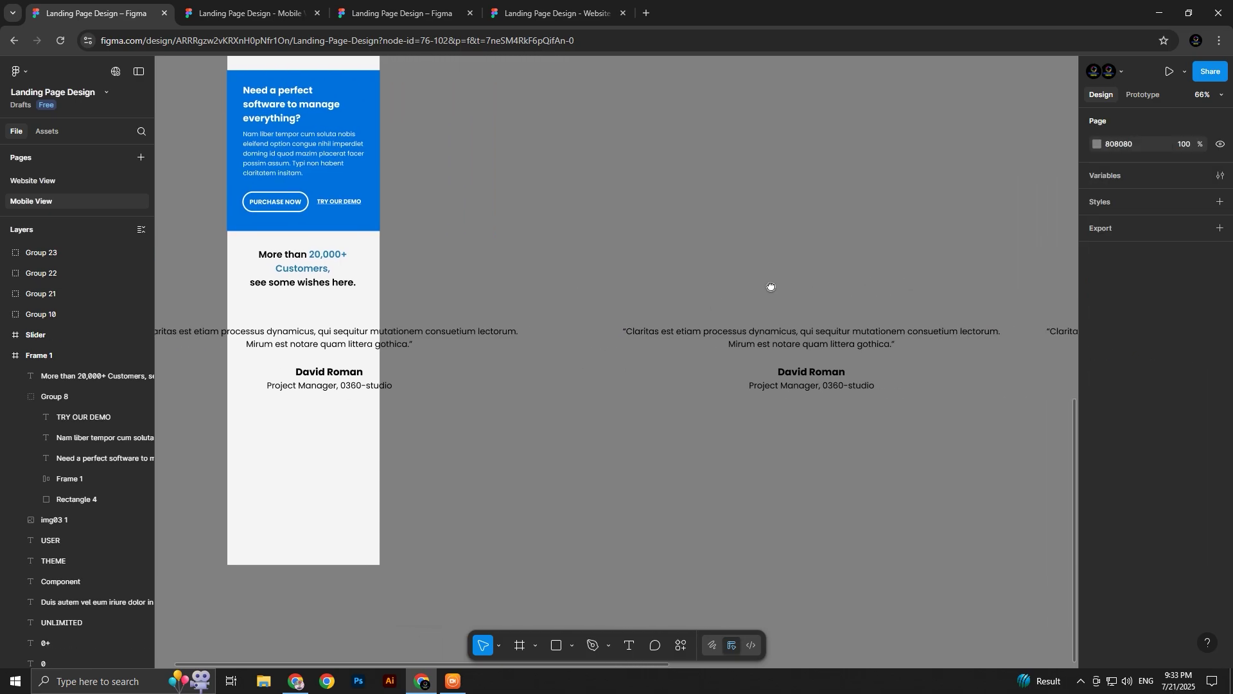
scroll(729, 372, "down", 5, "ctrl")
scroll(586, 343, "right", 3)
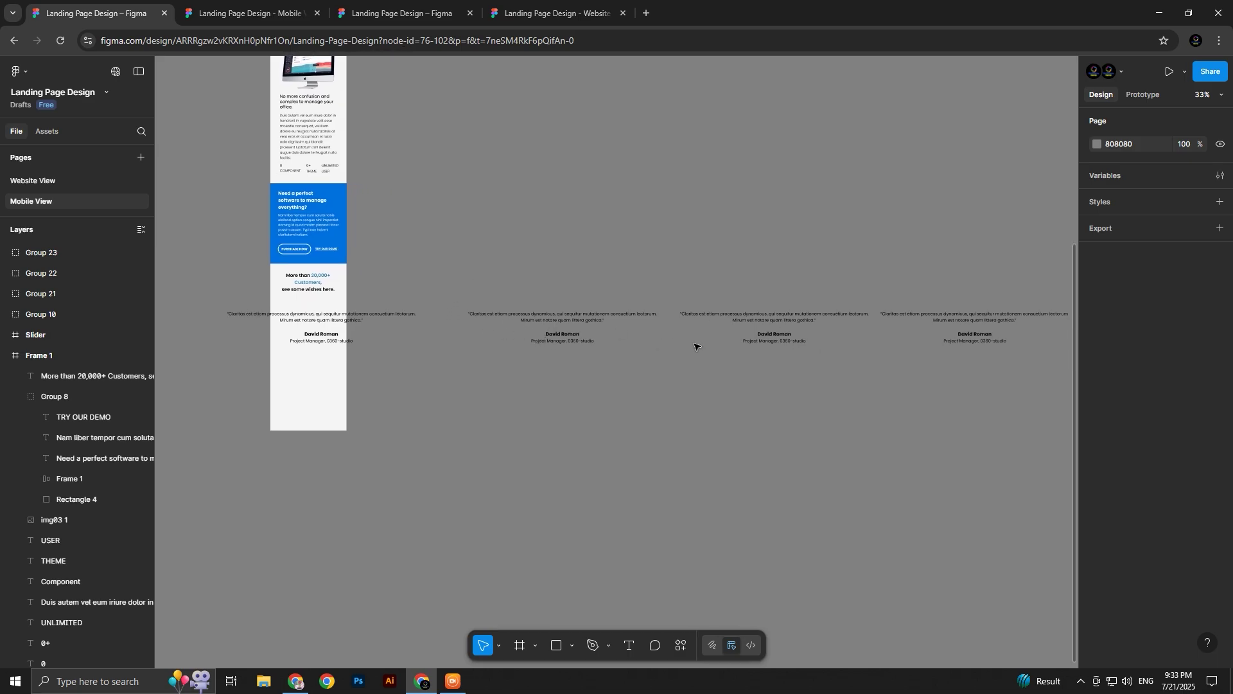
left_click_drag(463, 273, 960, 353)
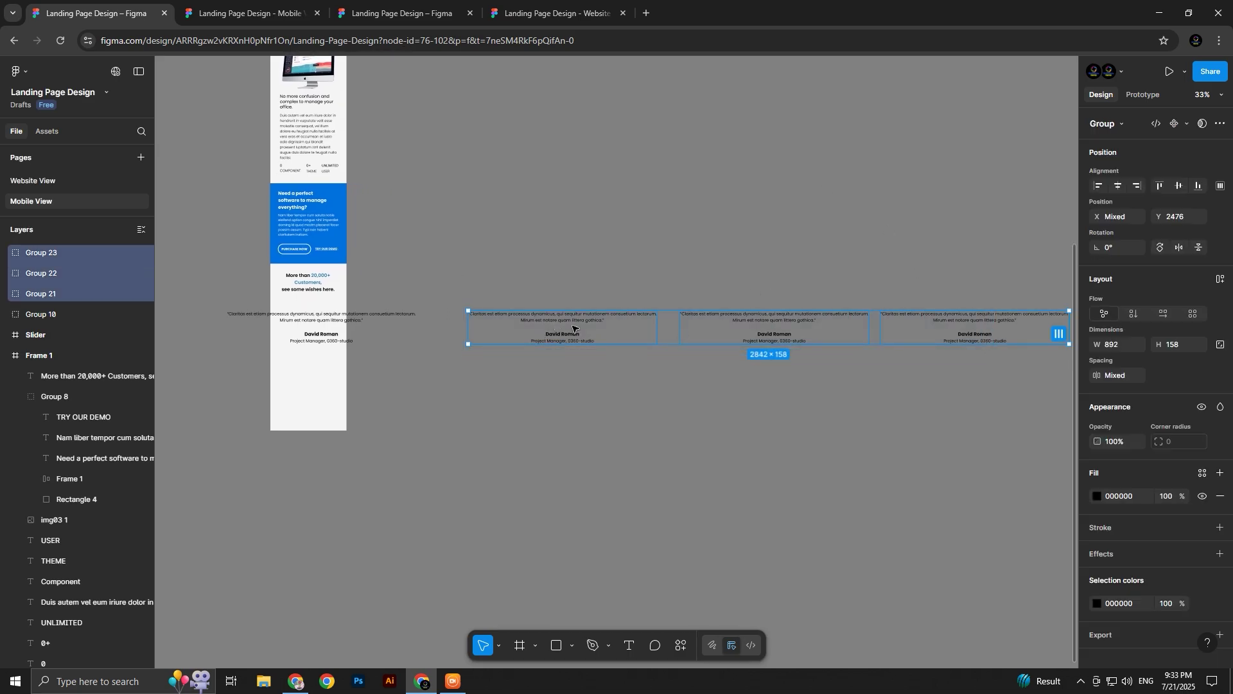
scroll(981, 341, "right", 5)
scroll(707, 321, "left", 4)
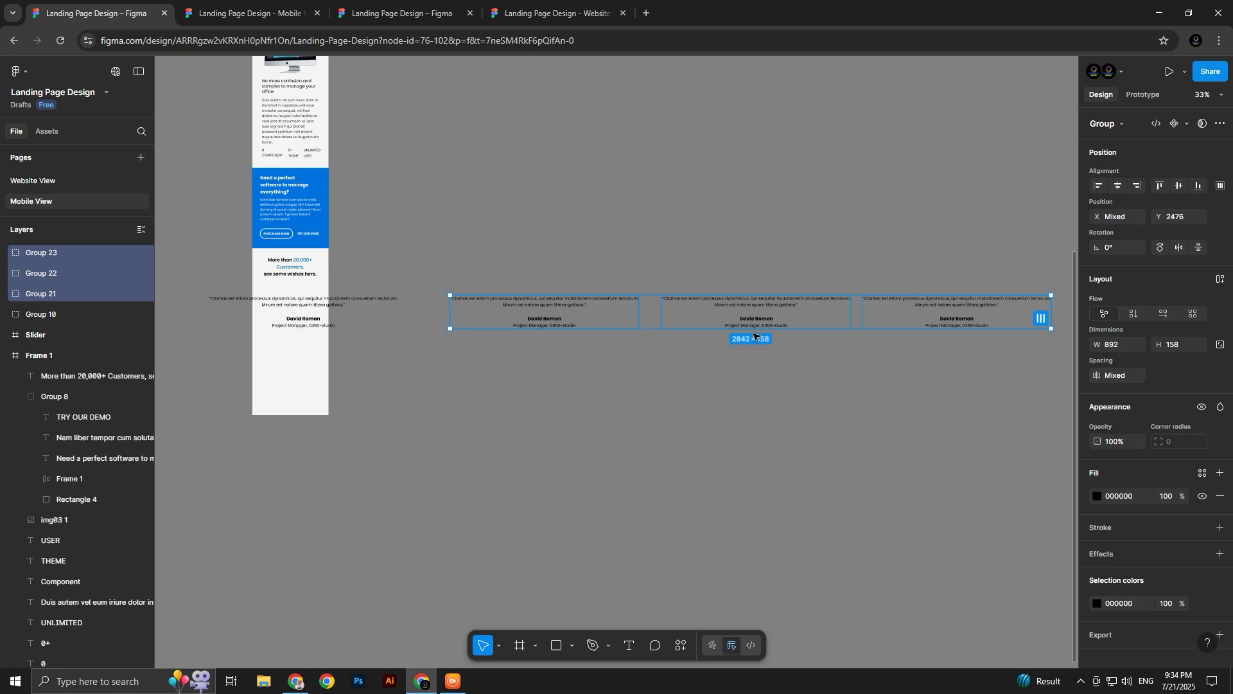
left_click(641, 341)
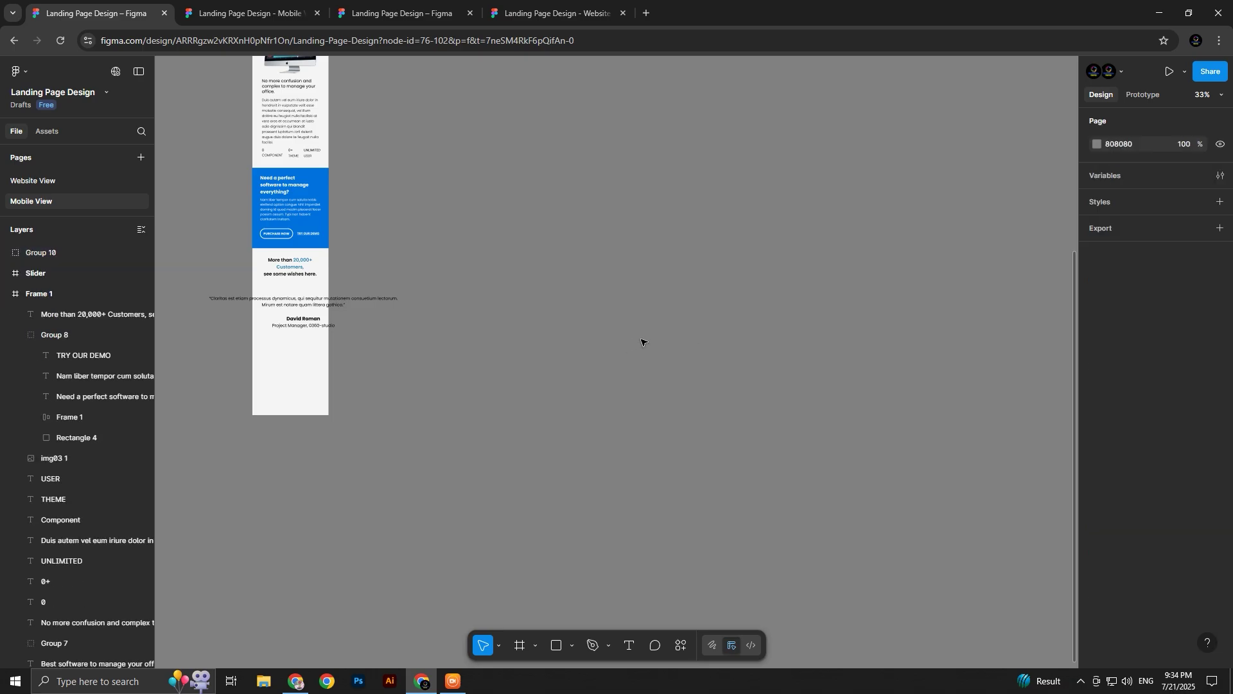
Ungroup the remaining testimonial into its separate quote, author name and job title texts
left_click(311, 309)
left_click(321, 313)
left_click(321, 312)
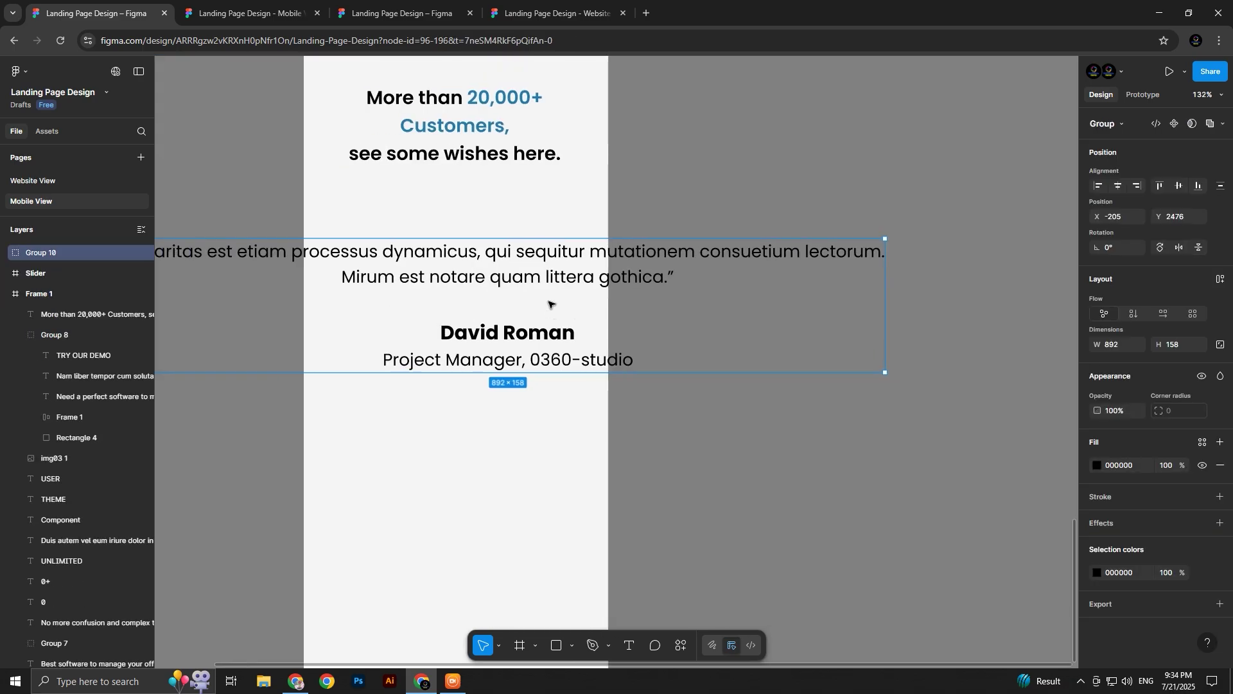
right_click(553, 383)
left_click(576, 394)
Narrow the testimonial quote's text box to 298 wide so that it fits inside the mobile frame
left_click(551, 261)
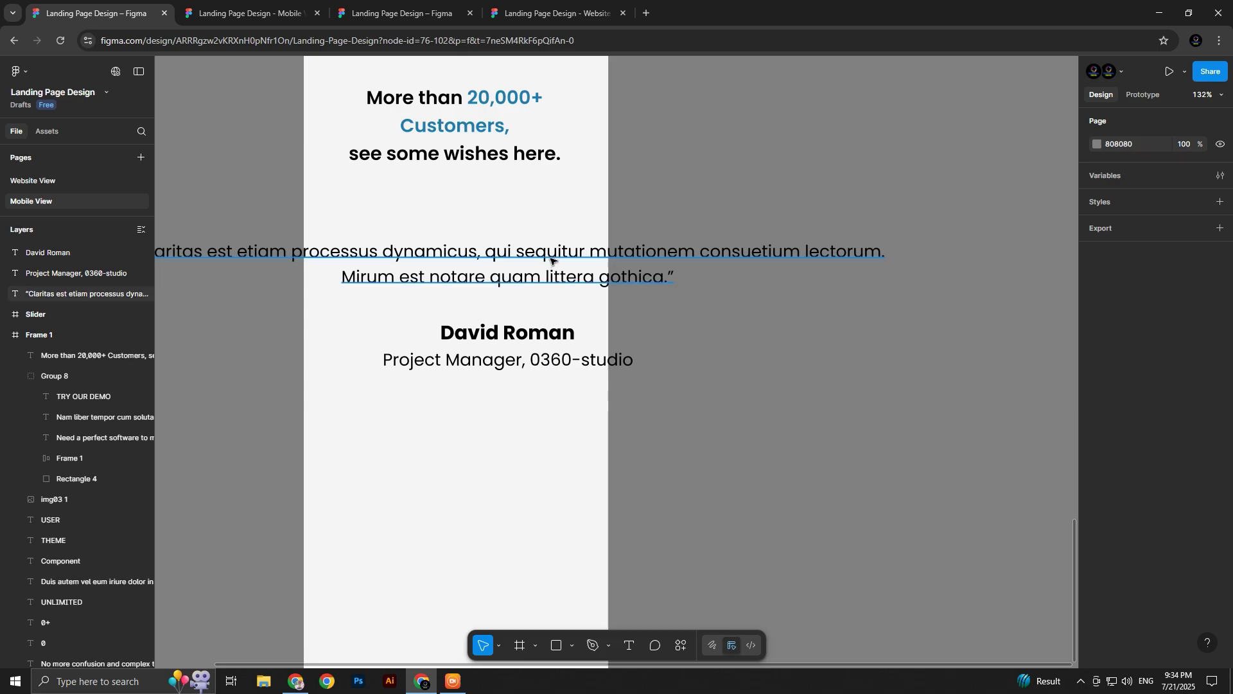
left_click_drag(894, 269, 381, 267)
left_click_drag(287, 263, 489, 264)
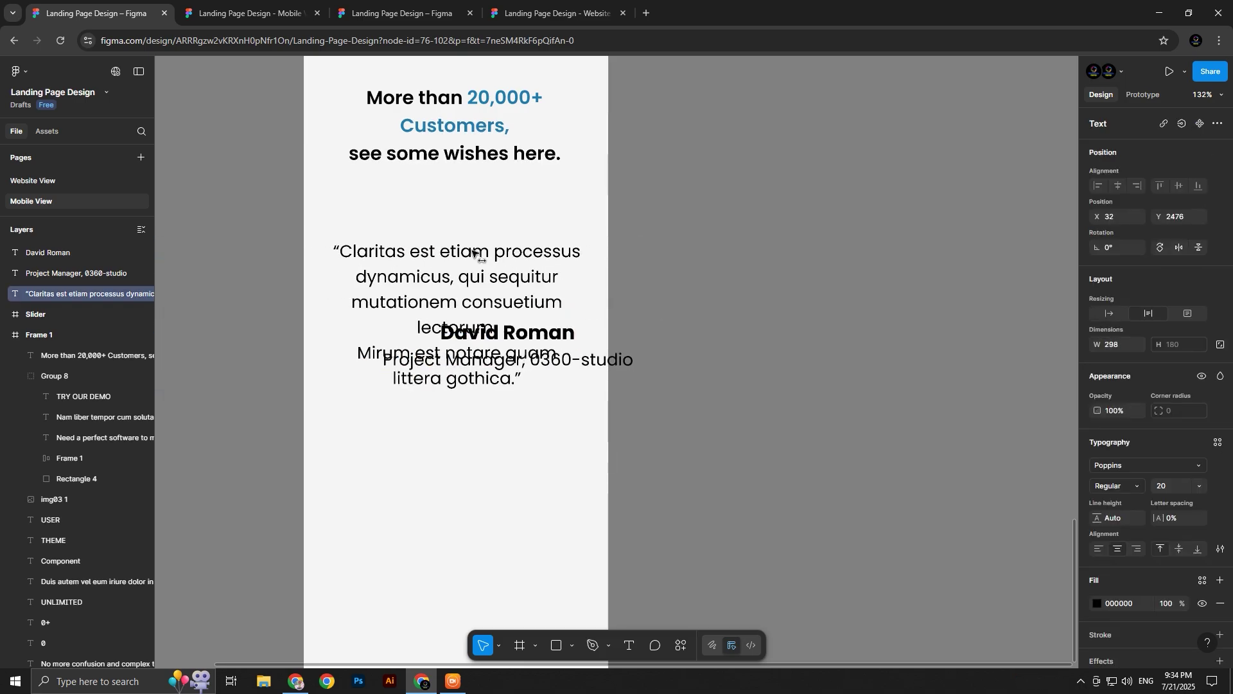
Move the author name and job title below the quote and align the three texts on their horizontal centres
left_click(564, 334)
left_click(615, 364, "shift")
left_click_drag(566, 336, 516, 424)
left_click(775, 324)
scroll(788, 324, "down", 1)
key("ctrl+minus")
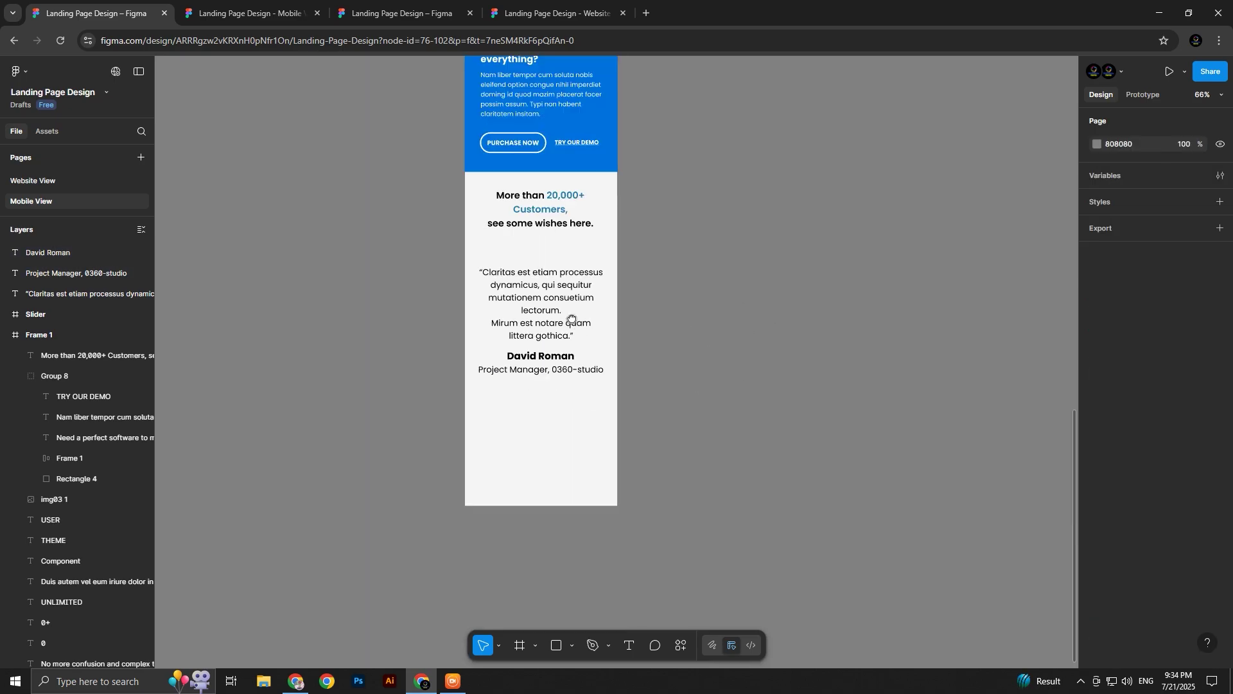
left_click_drag(433, 240, 574, 352)
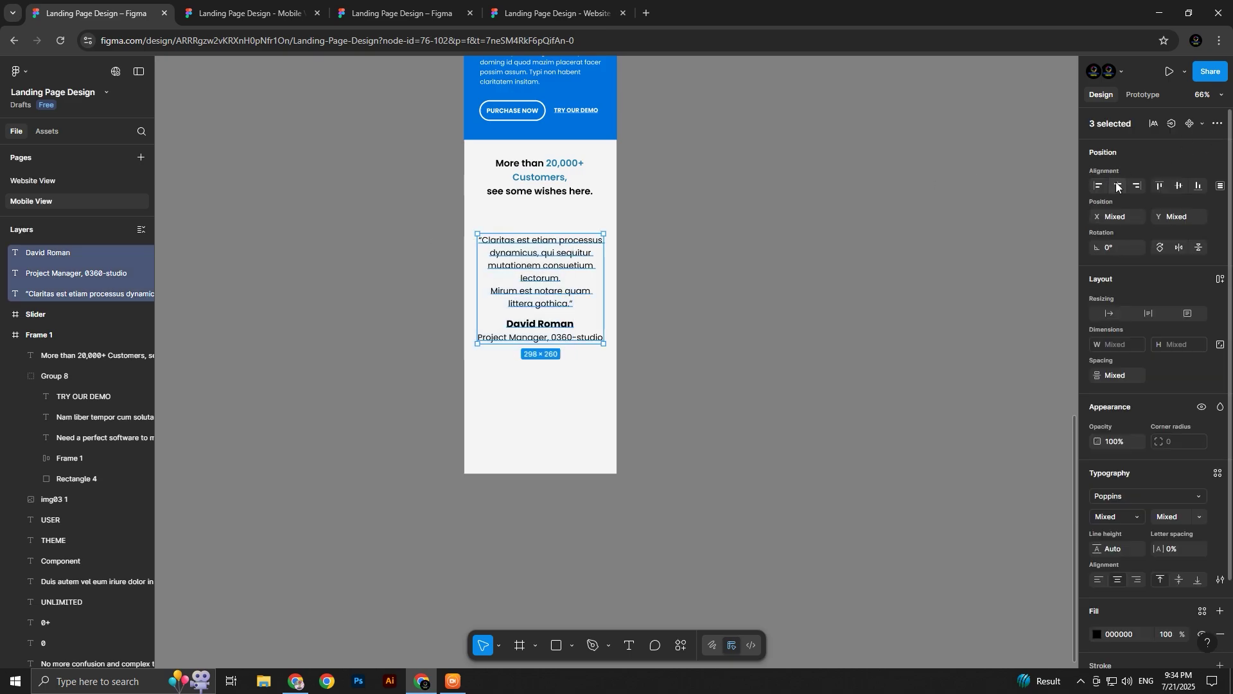
left_click(389, 265)
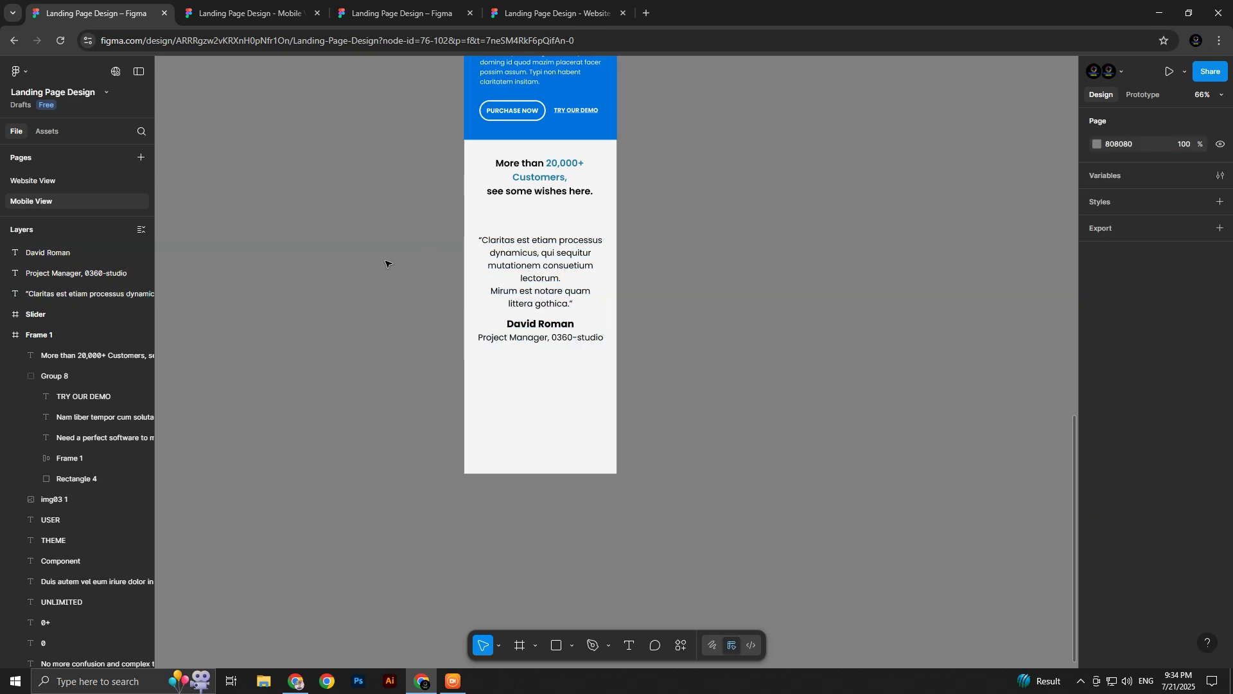
Set the testimonial quote's font size to 16 and its line height to 20
left_click(542, 257)
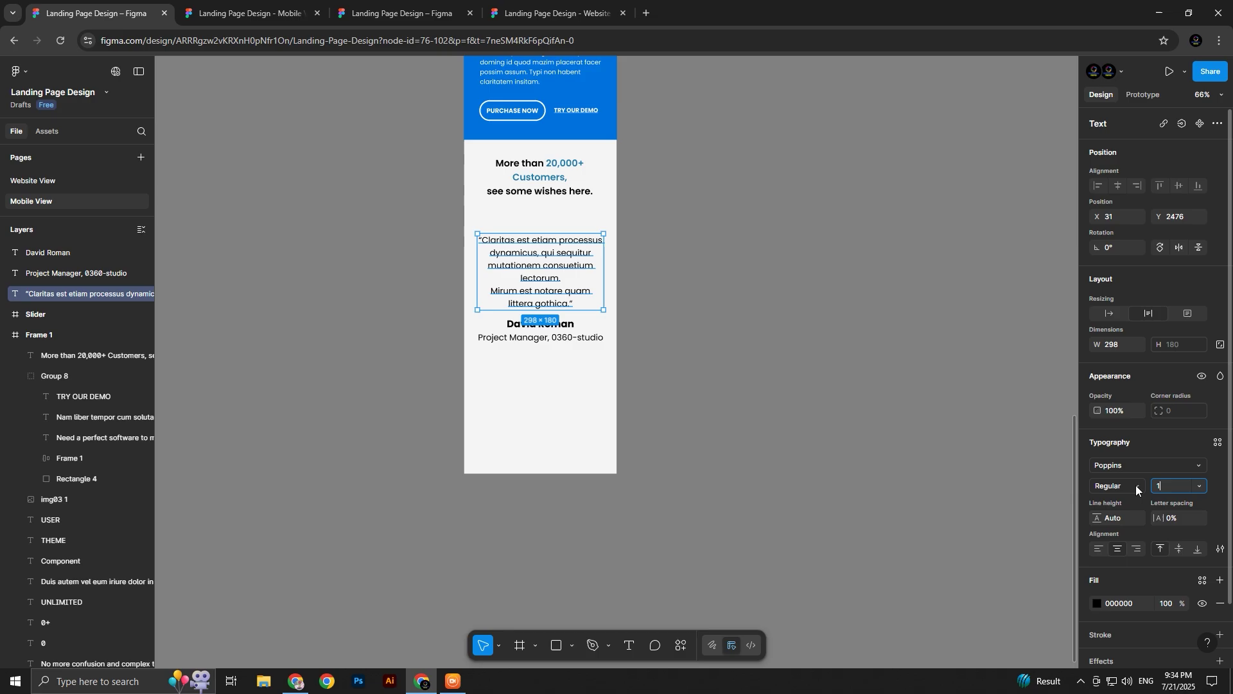
type("16")
key("Return")
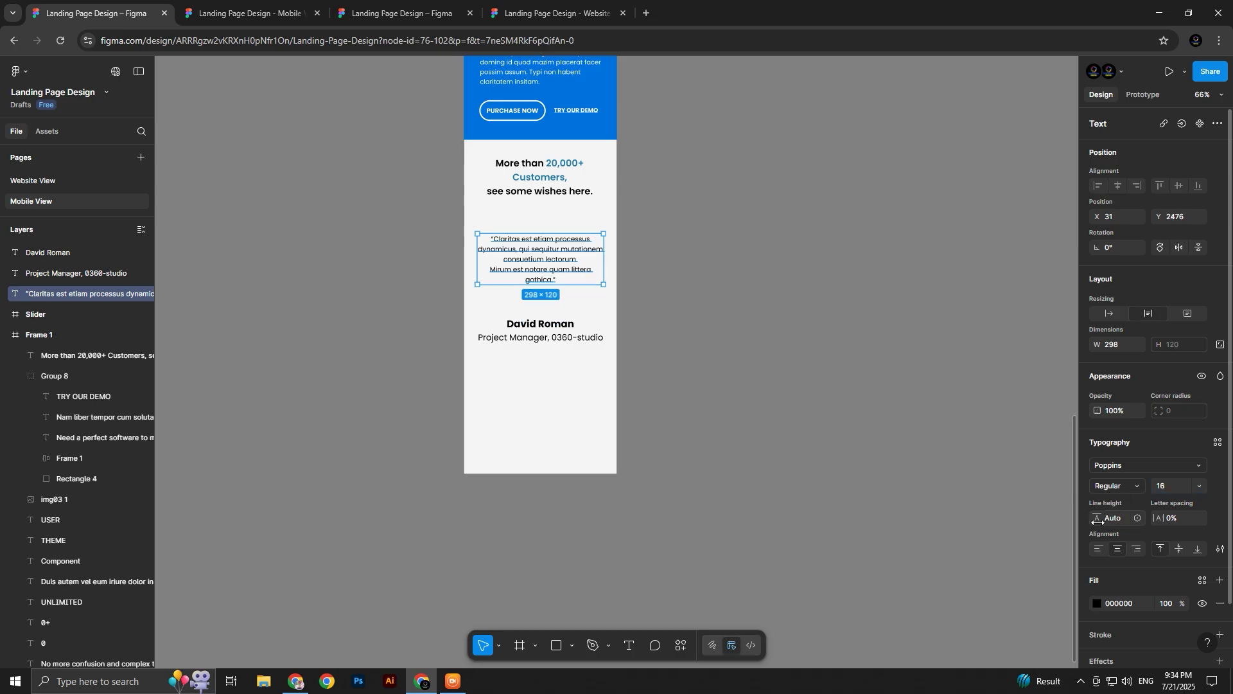
type("20")
key("Return")
Set the author name's font size to 18 and move it up under the quote
left_click(560, 325)
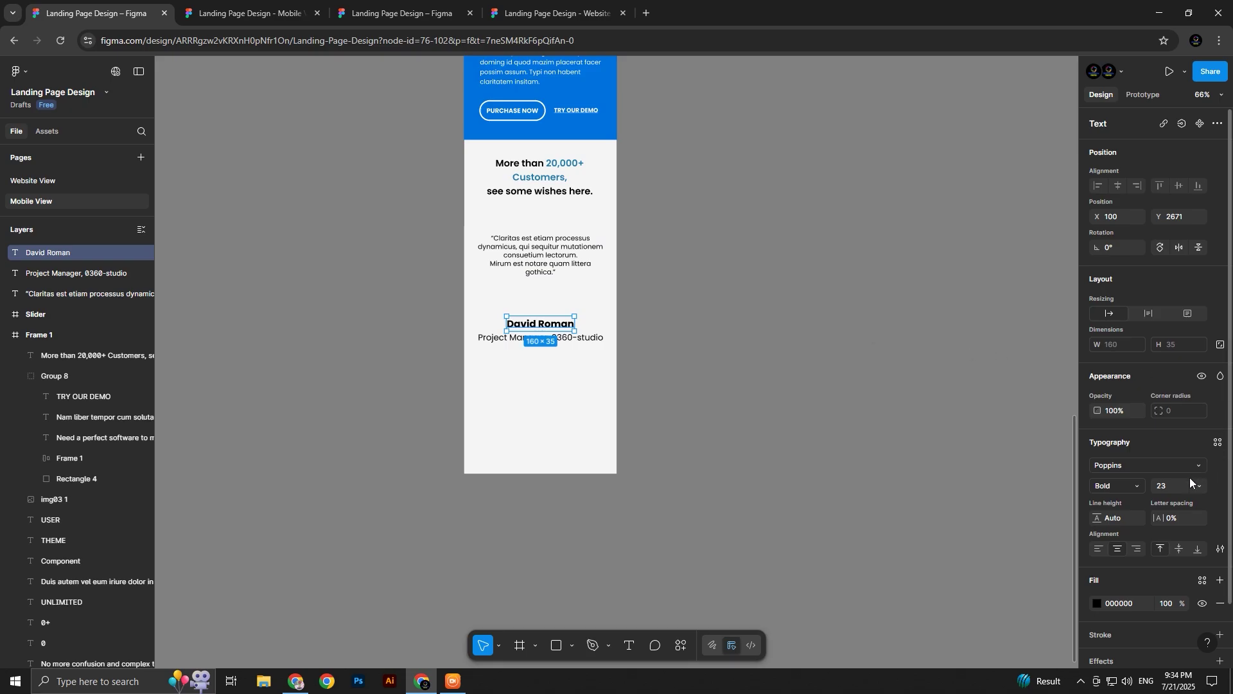
type("18")
key("Return")
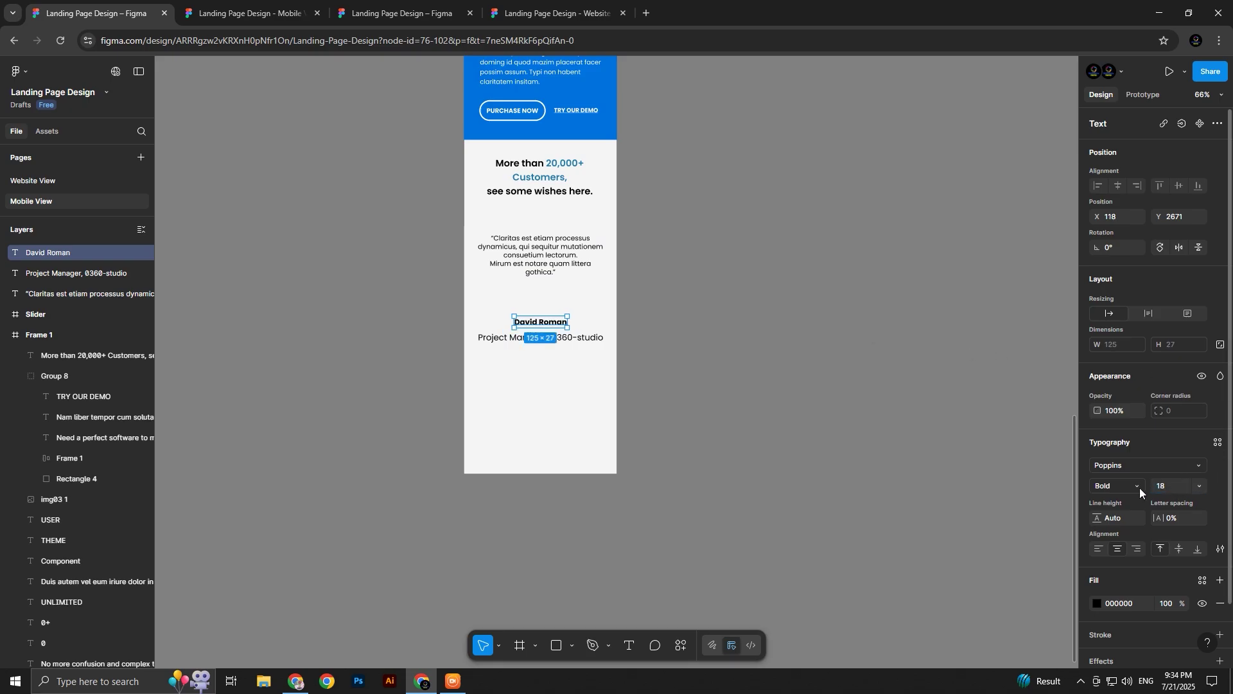
left_click_drag(534, 325, 534, 295)
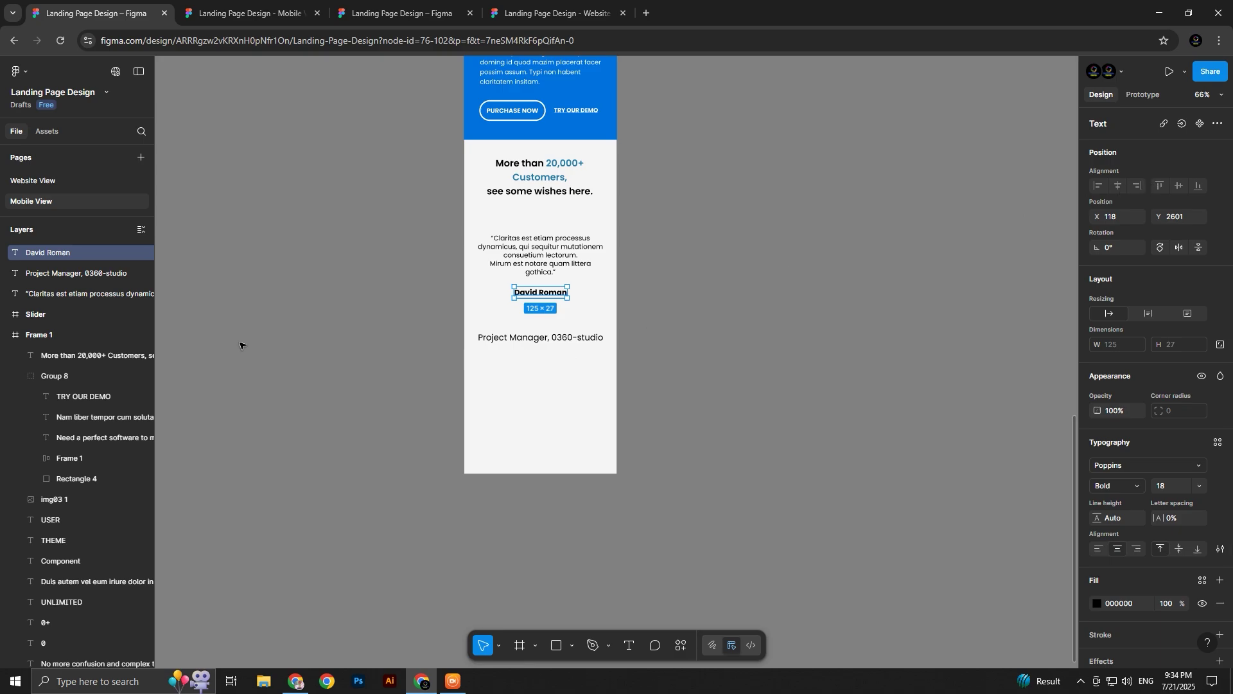
Move the three testimonial text layers into Frame 1, above the 20,000+ Customers heading layer
left_click(63, 299, "shift")
left_click_drag(50, 249, 44, 344)
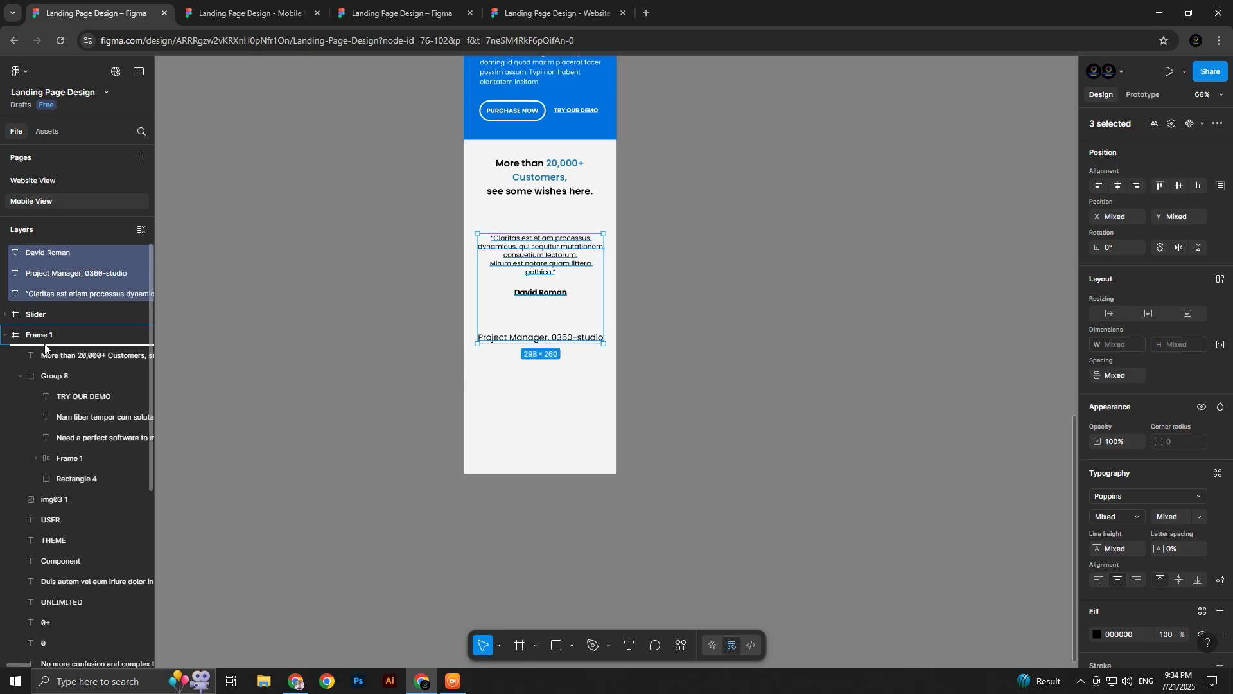
left_click_drag(156, 350, 156, 347)
left_click(385, 322)
Nudge the author name up to Y 2591, closer to the quote
left_click(539, 254)
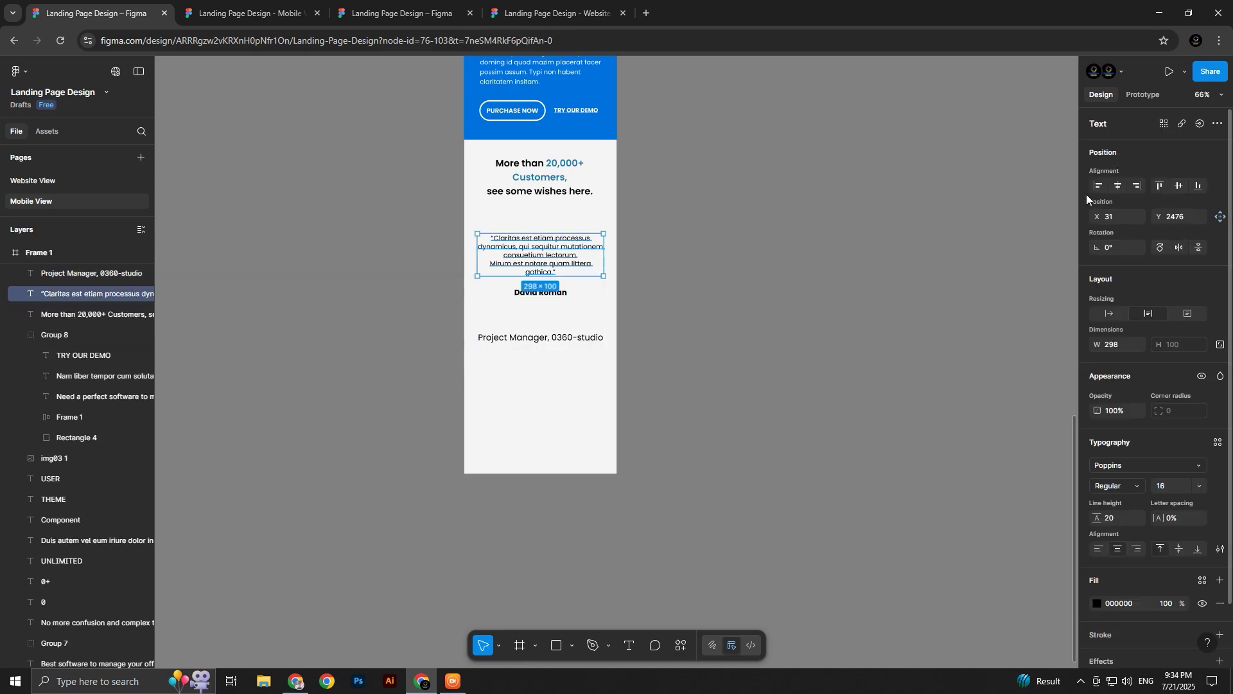
left_click(540, 293)
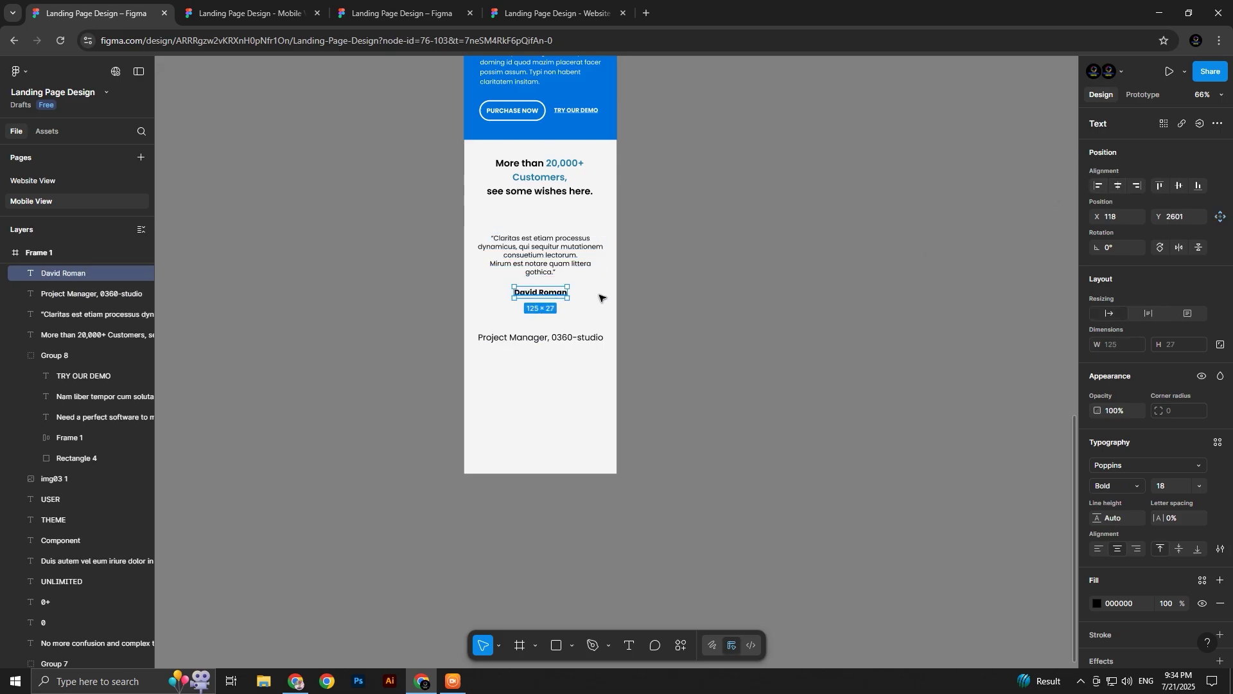
key("shift+Up")
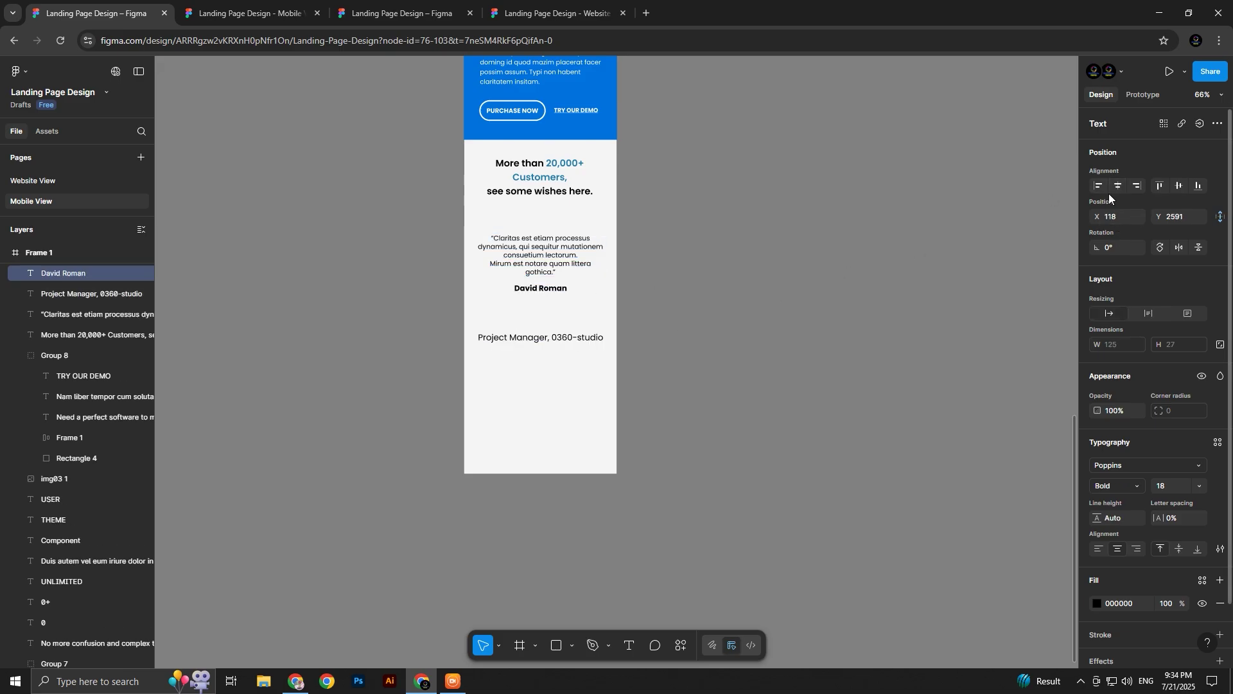
Set the job title's font size to 16, centre it horizontally in the frame and move it up beneath the author name
left_click(492, 340)
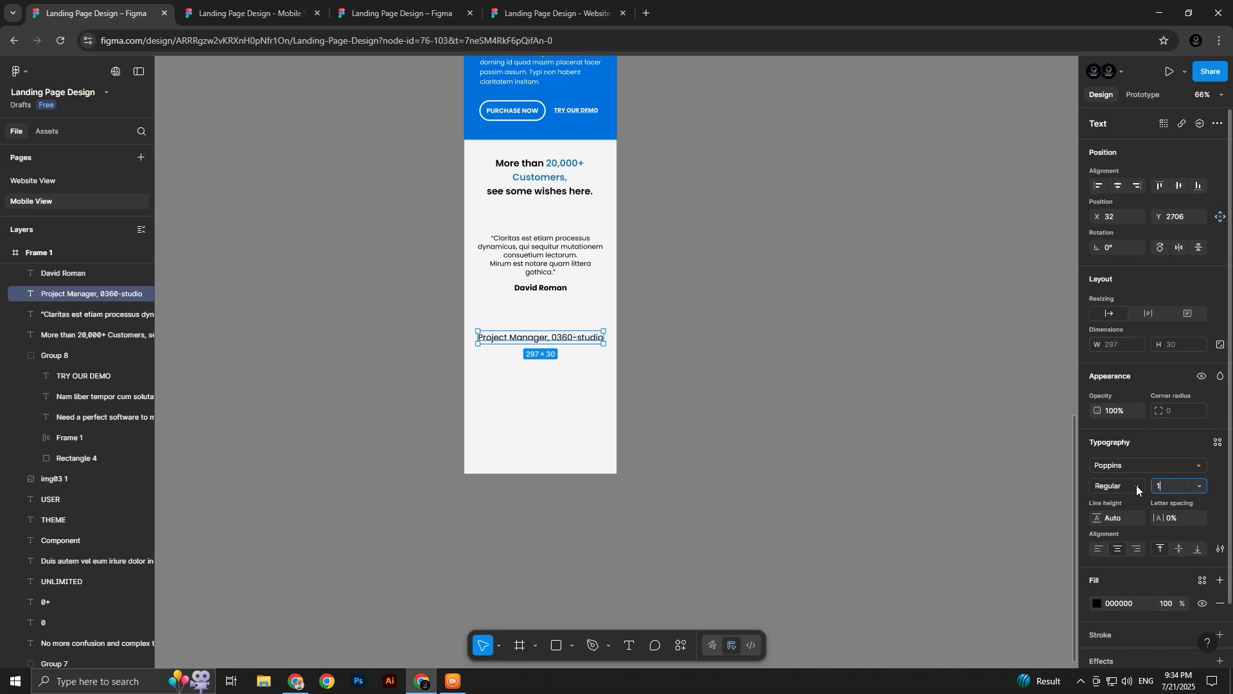
type("16")
key("Return")
left_click(1118, 185)
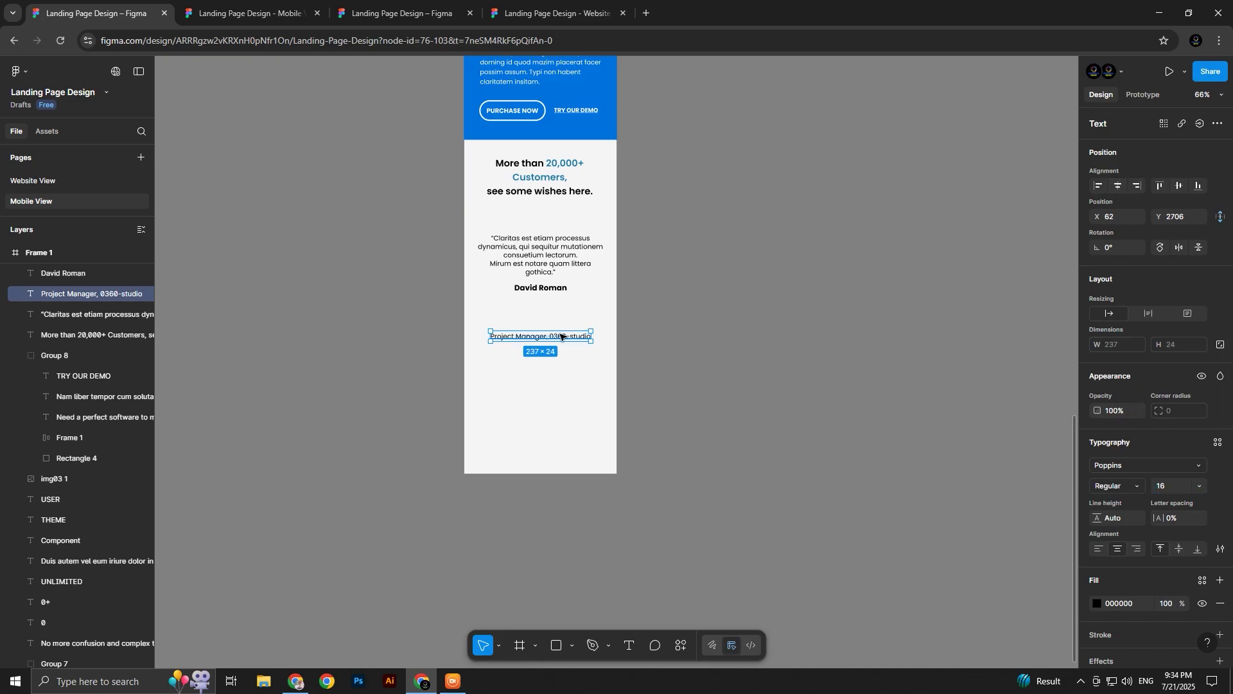
left_click_drag(557, 339, 559, 304)
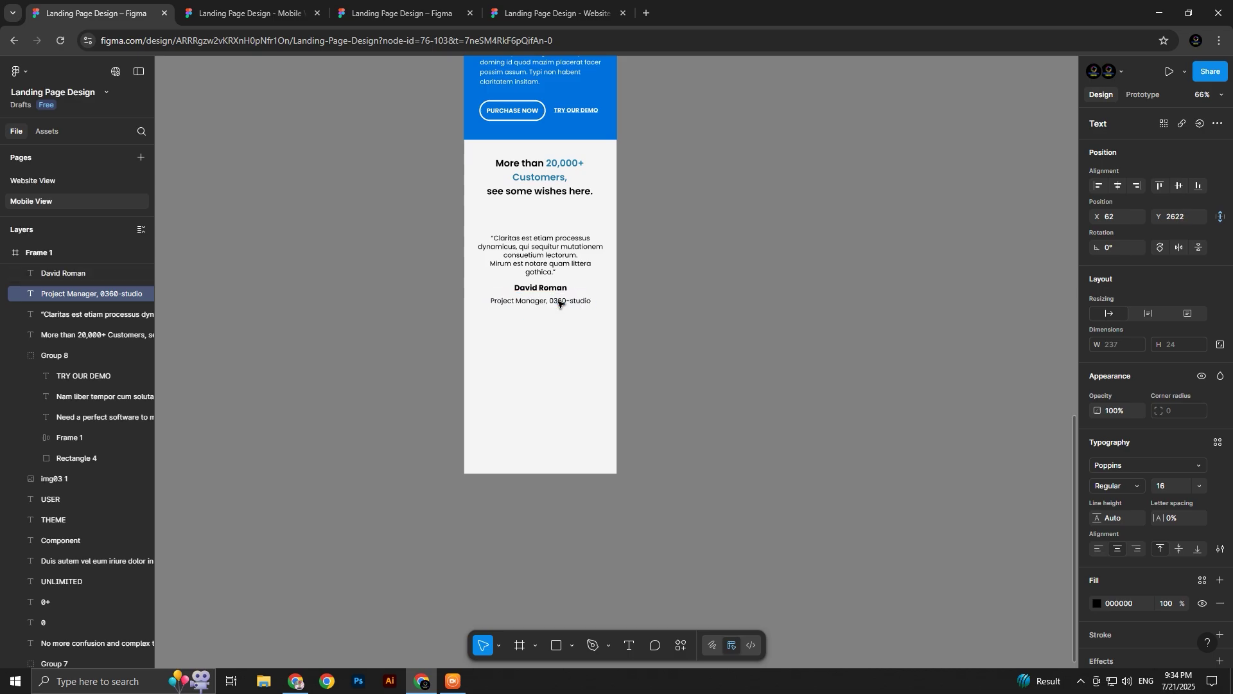
Draw a rectangle about 322 × 239 around the testimonial texts on the mobile page
left_click(659, 353)
left_click_drag(653, 350, 491, 231)
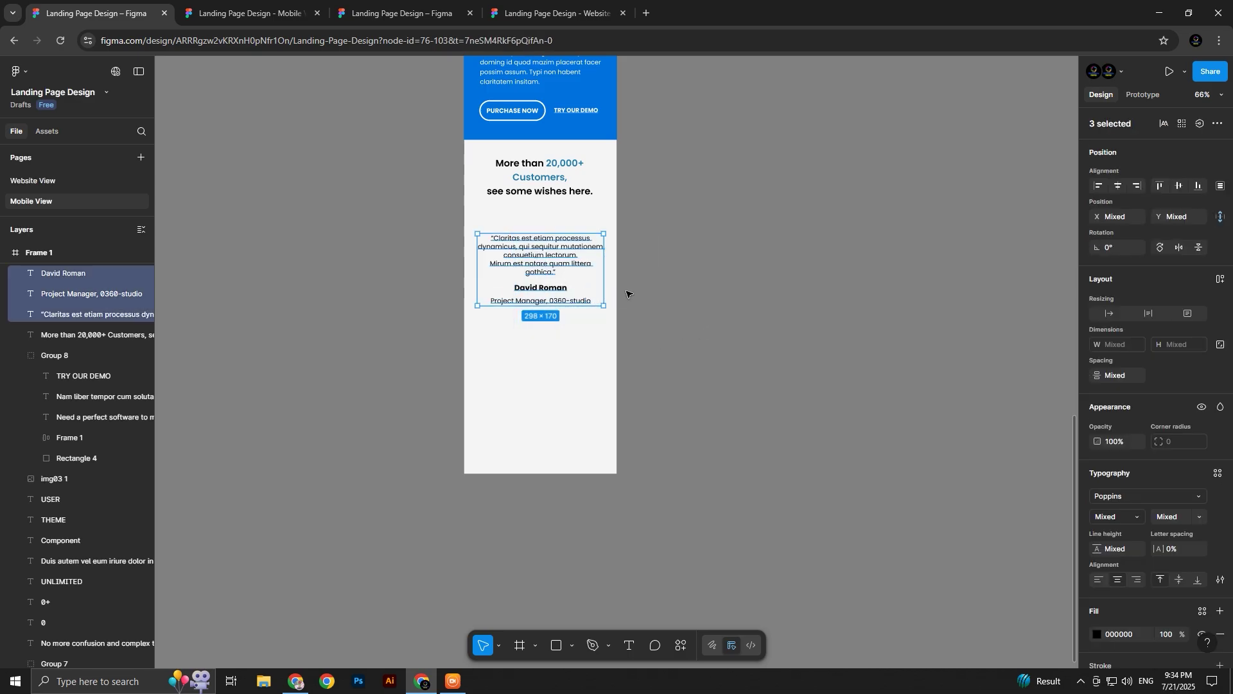
left_click(628, 292)
scroll(533, 297, "up", 5)
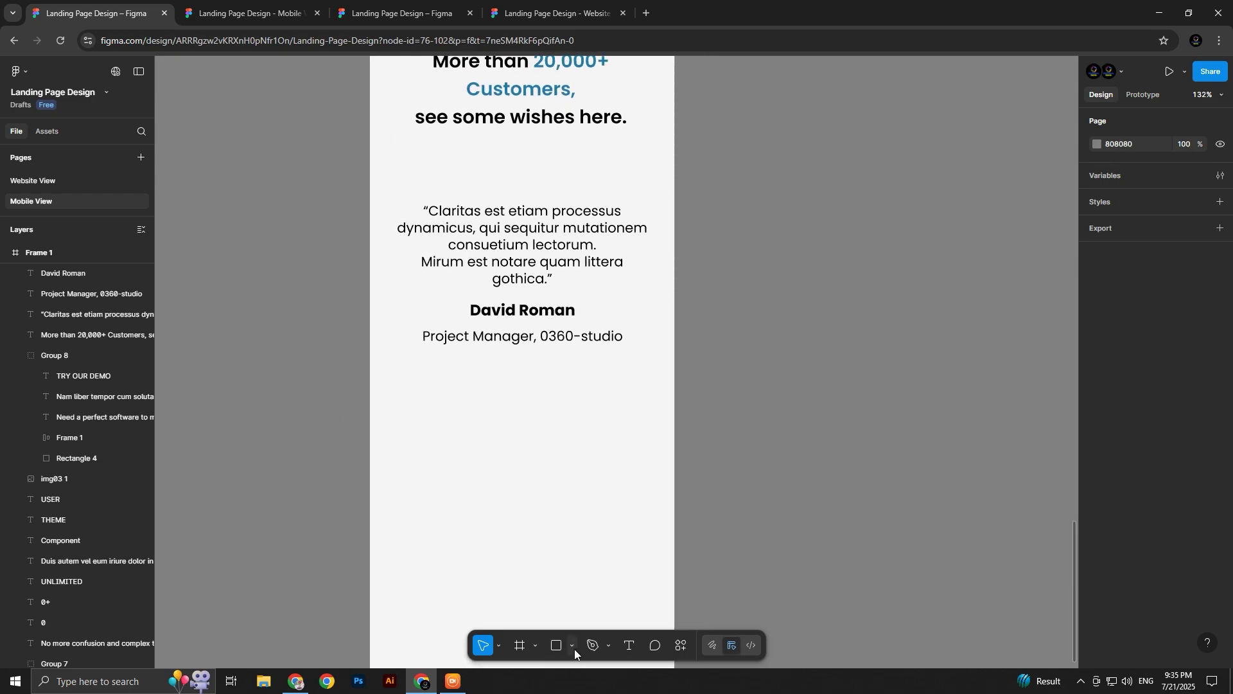
key("r")
left_click_drag(387, 171, 659, 372)
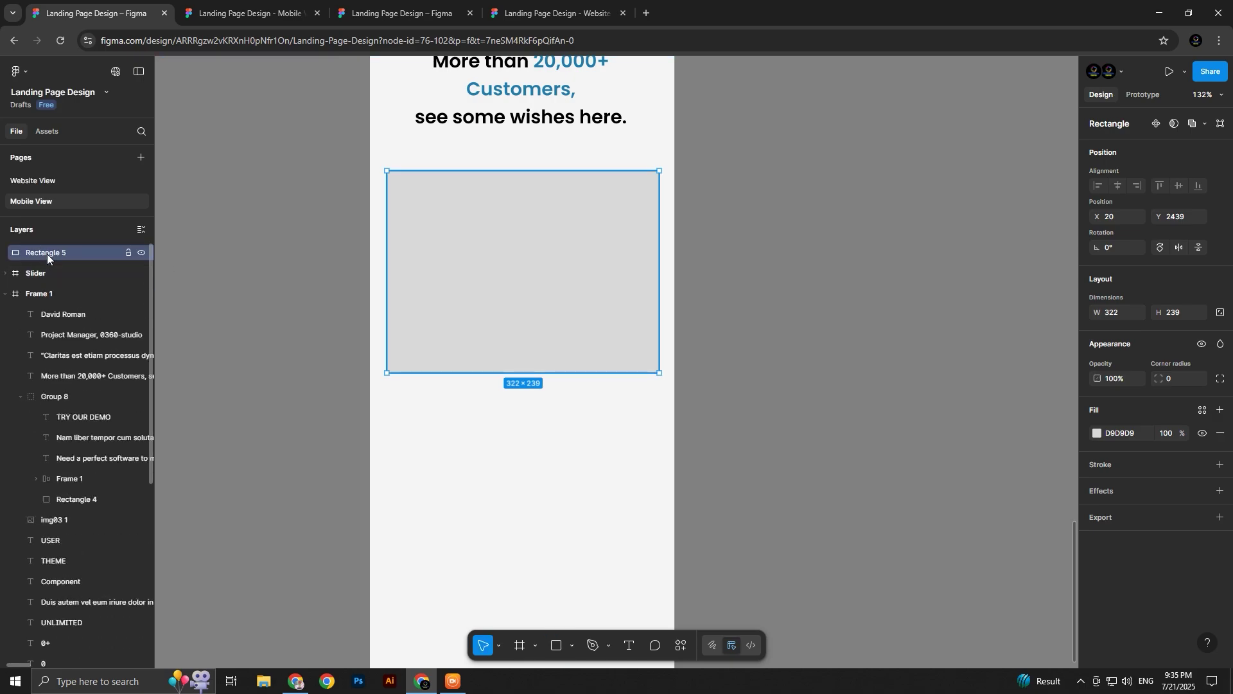
Place the rectangle's layer in Frame 1 behind the testimonial texts and set its fill to EBEBEB
left_click_drag(48, 253, 56, 367)
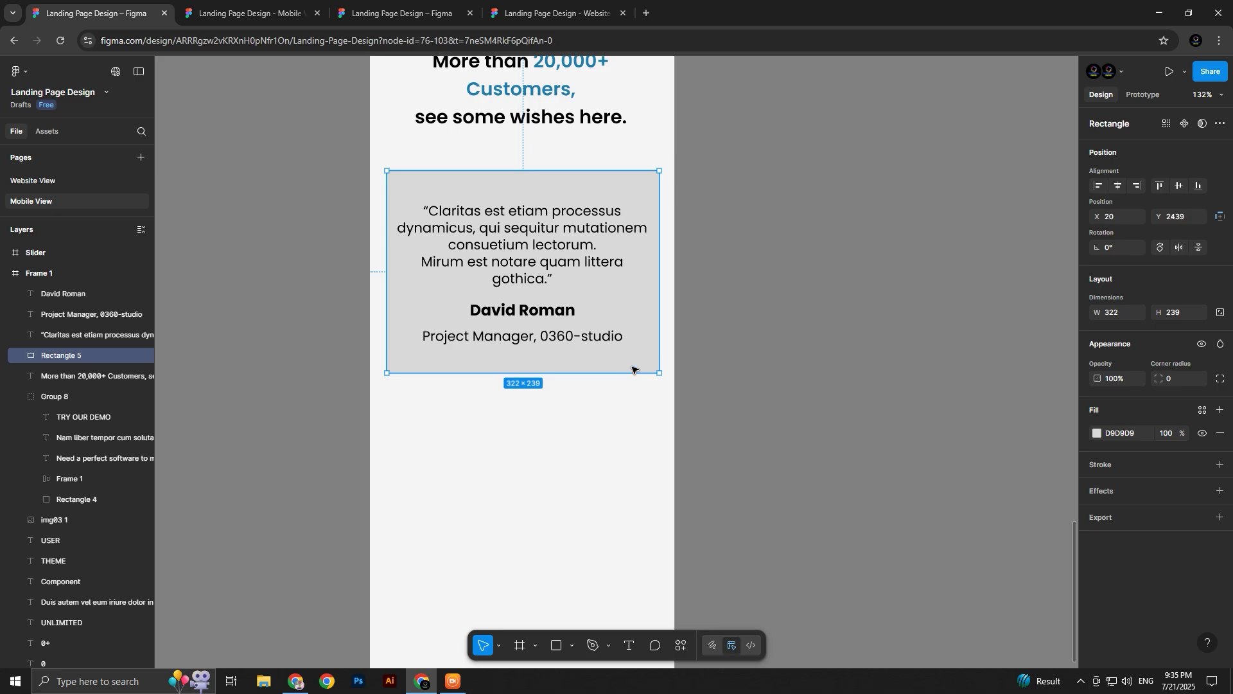
left_click(1098, 435)
left_click_drag(943, 395, 925, 386)
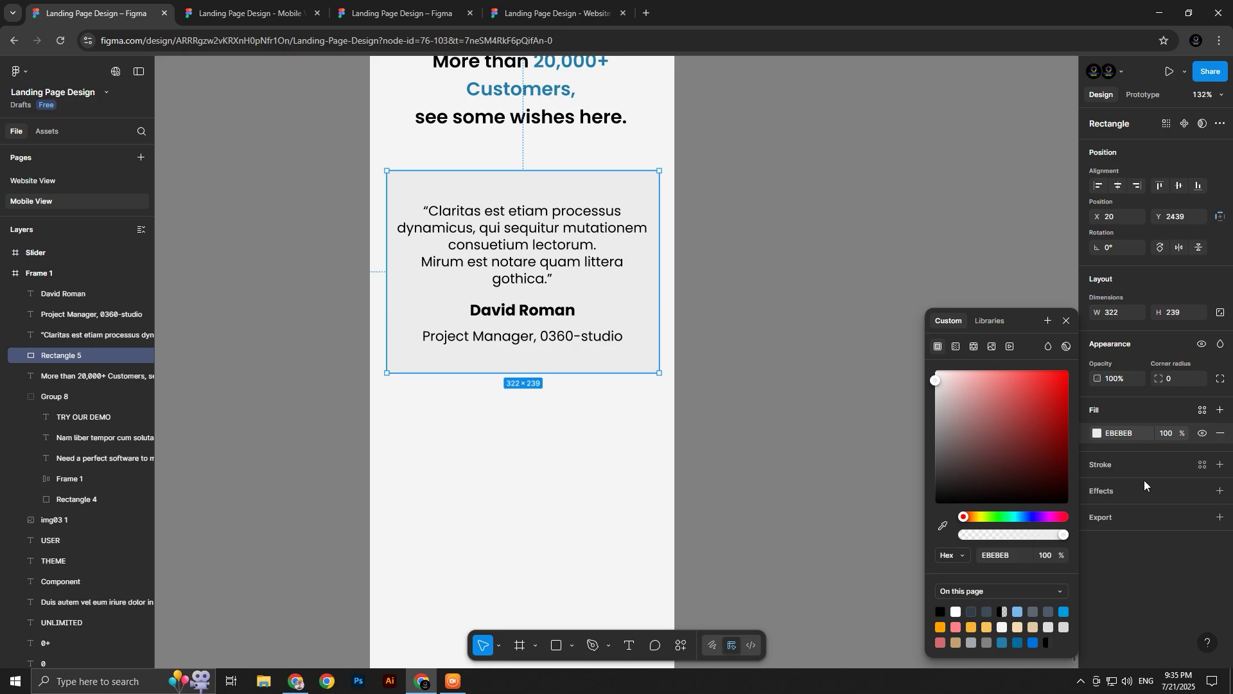
Add a drop shadow to the testimonial card rectangle and set its blur to 10
left_click(1223, 492)
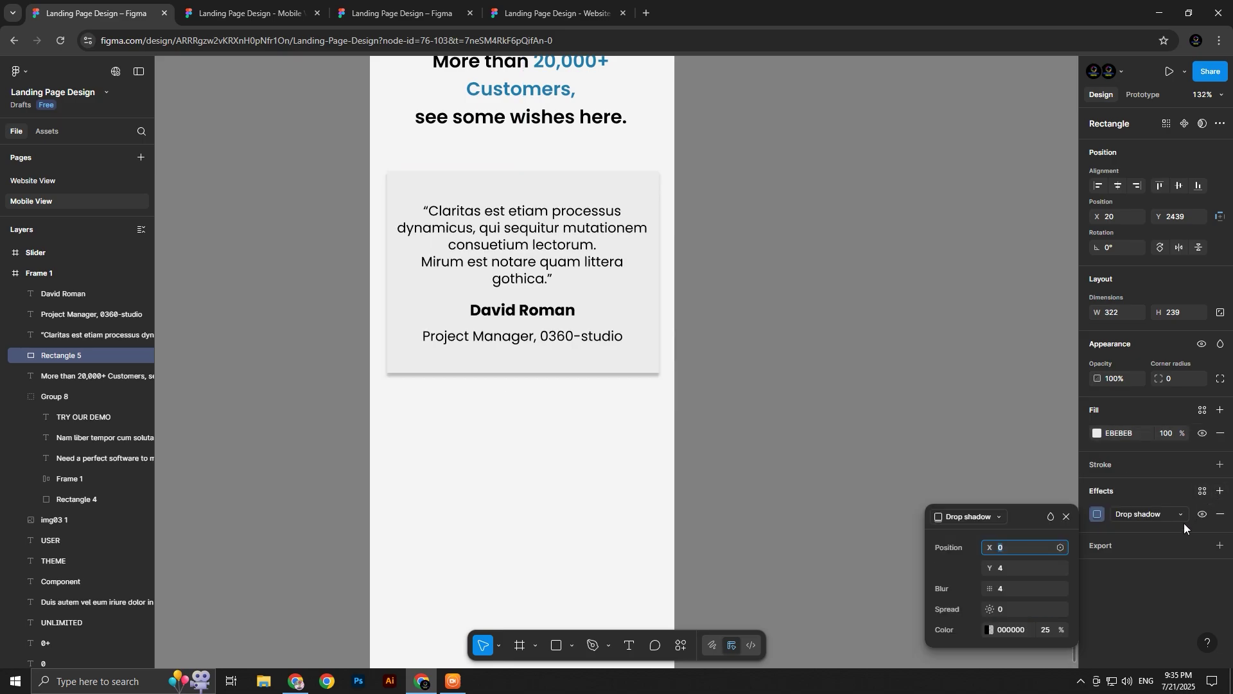
left_click(873, 361)
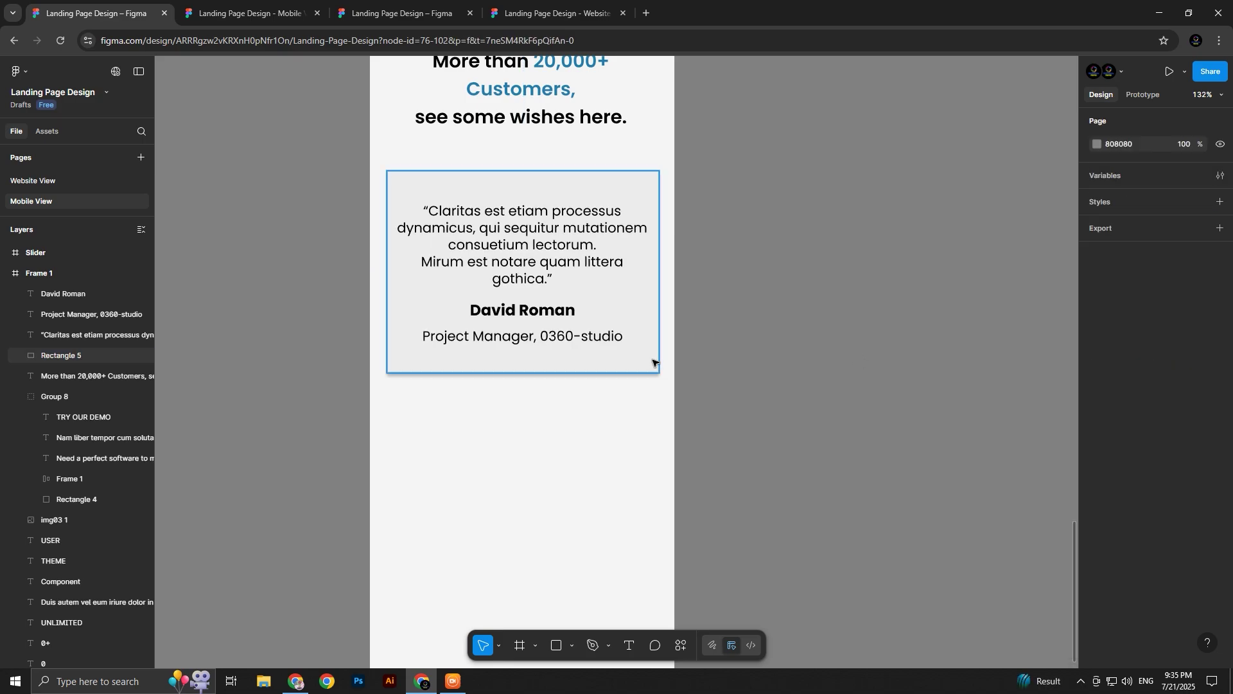
key("ctrl+z")
left_click(1097, 515)
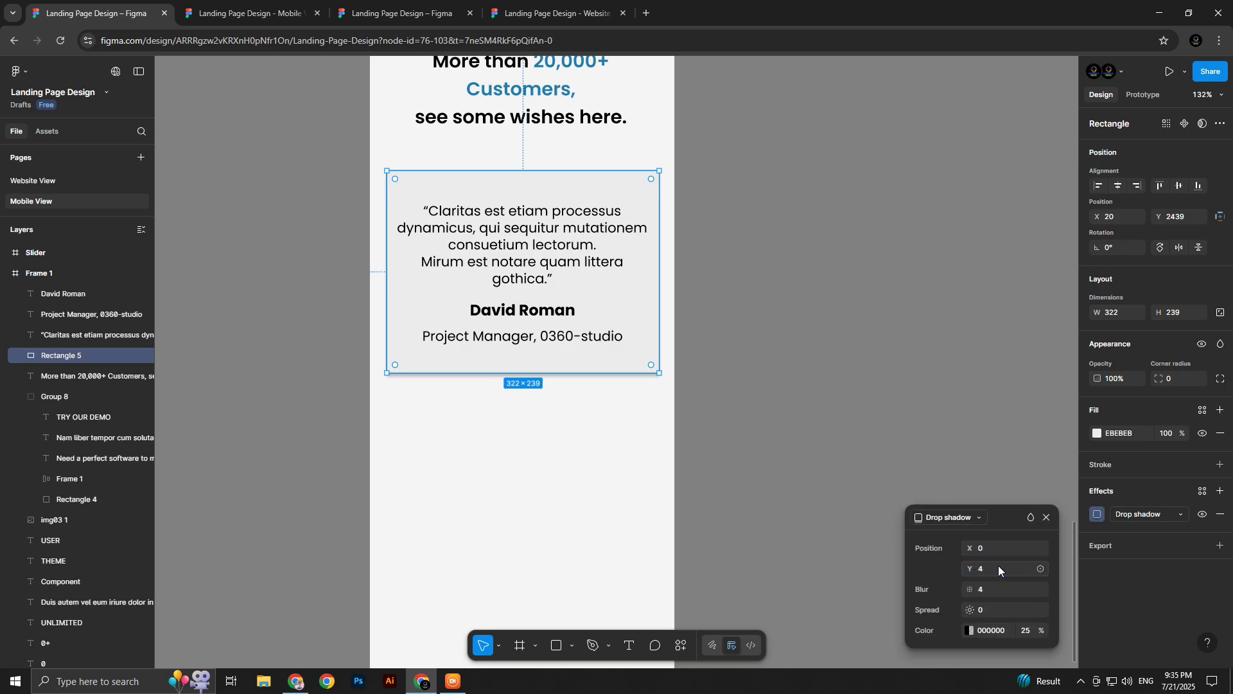
left_click(980, 593)
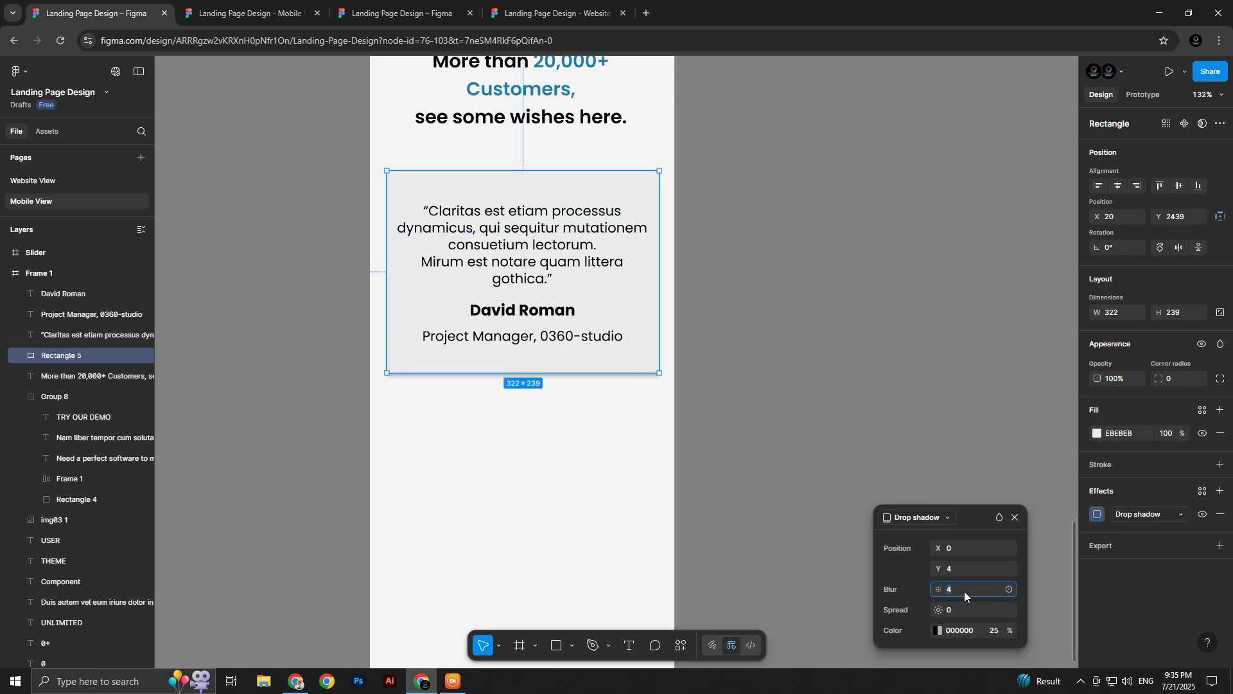
left_click(938, 586)
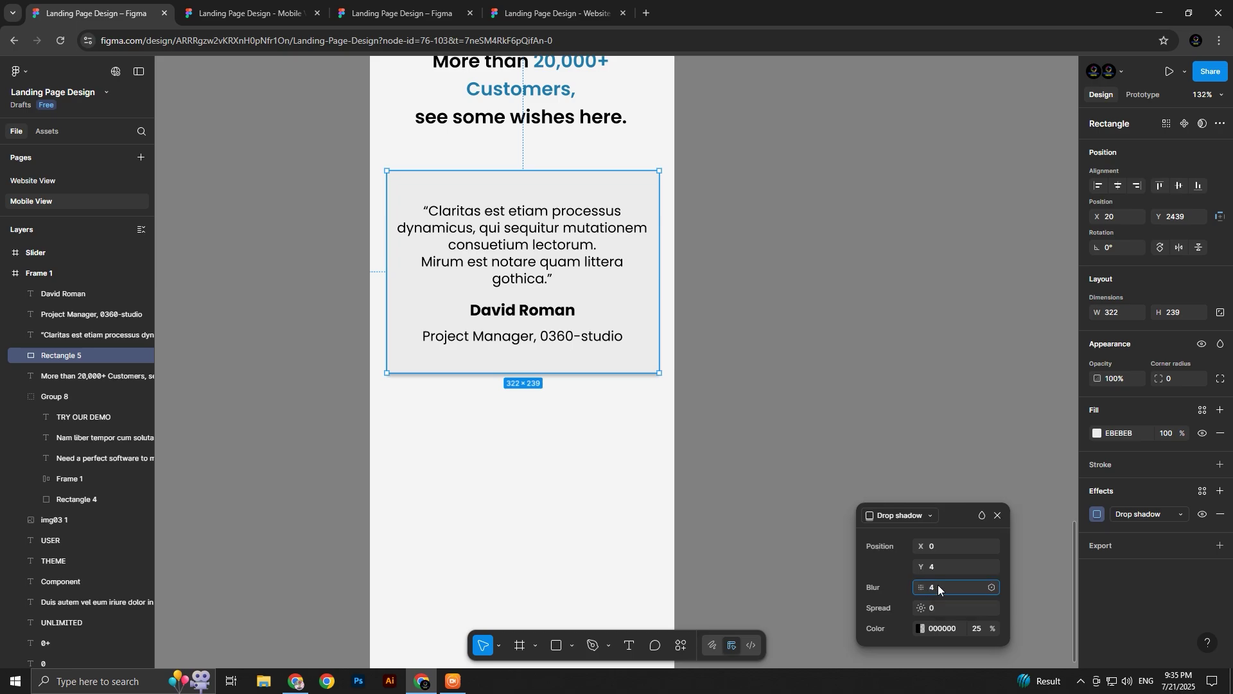
type("10")
key("Return")
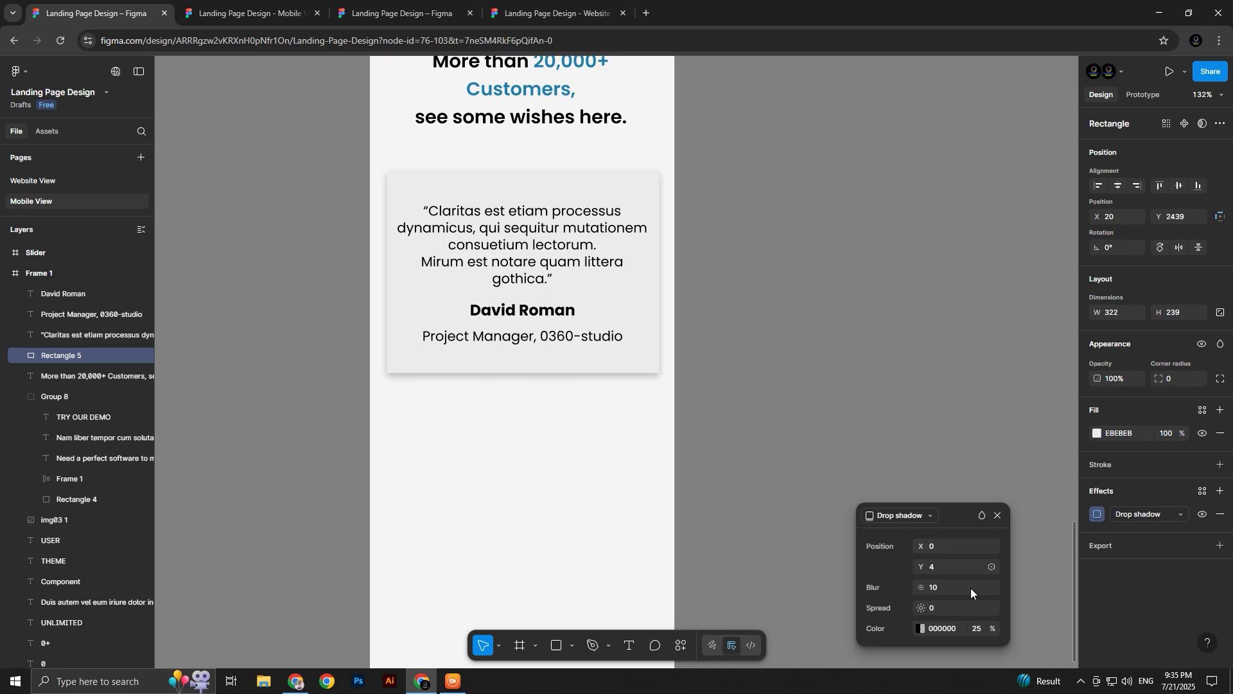
Set the drop shadow's colour opacity to 10%
left_click(982, 628)
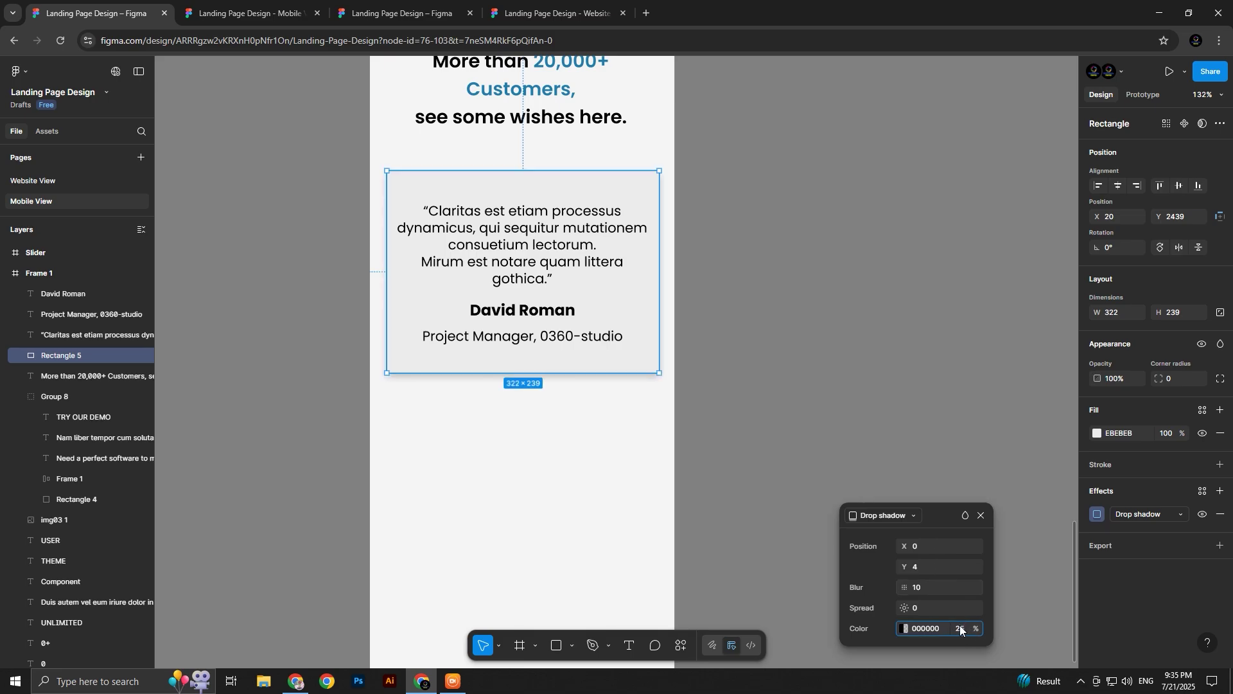
type("10")
key("Return")
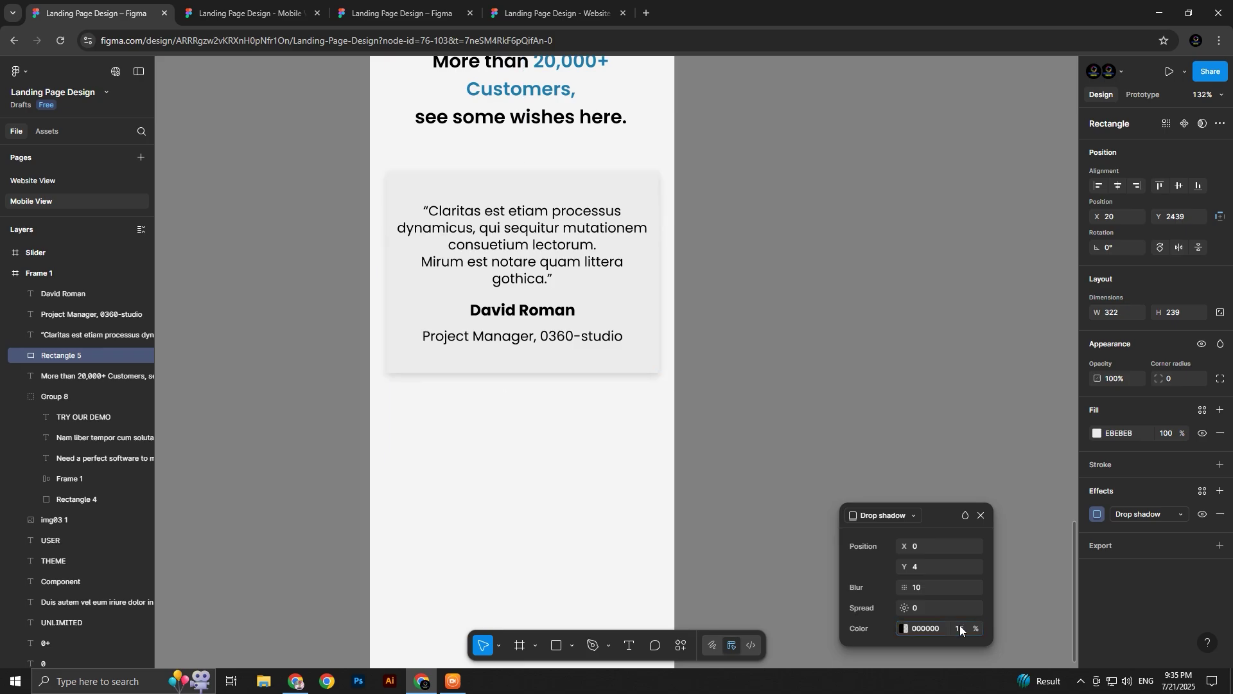
key("Escape")
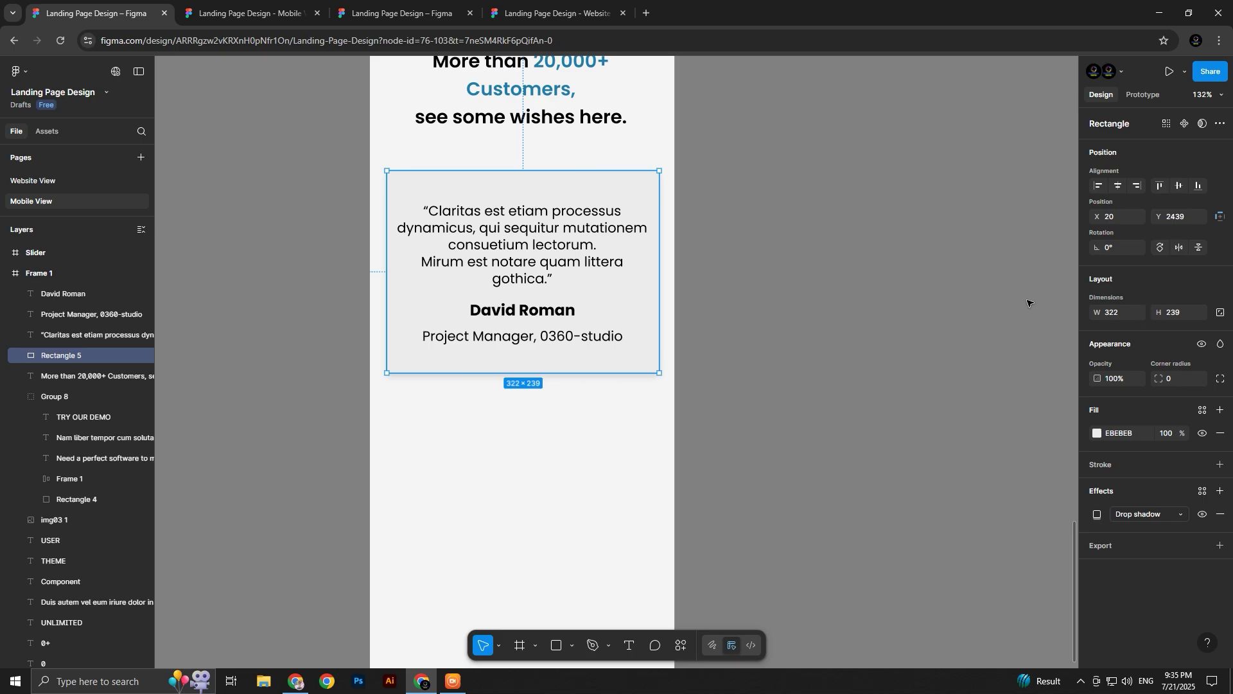
Set the testimonial card rectangle's corner radius to 8
left_click(1185, 379)
type("20")
key("Return")
type("8")
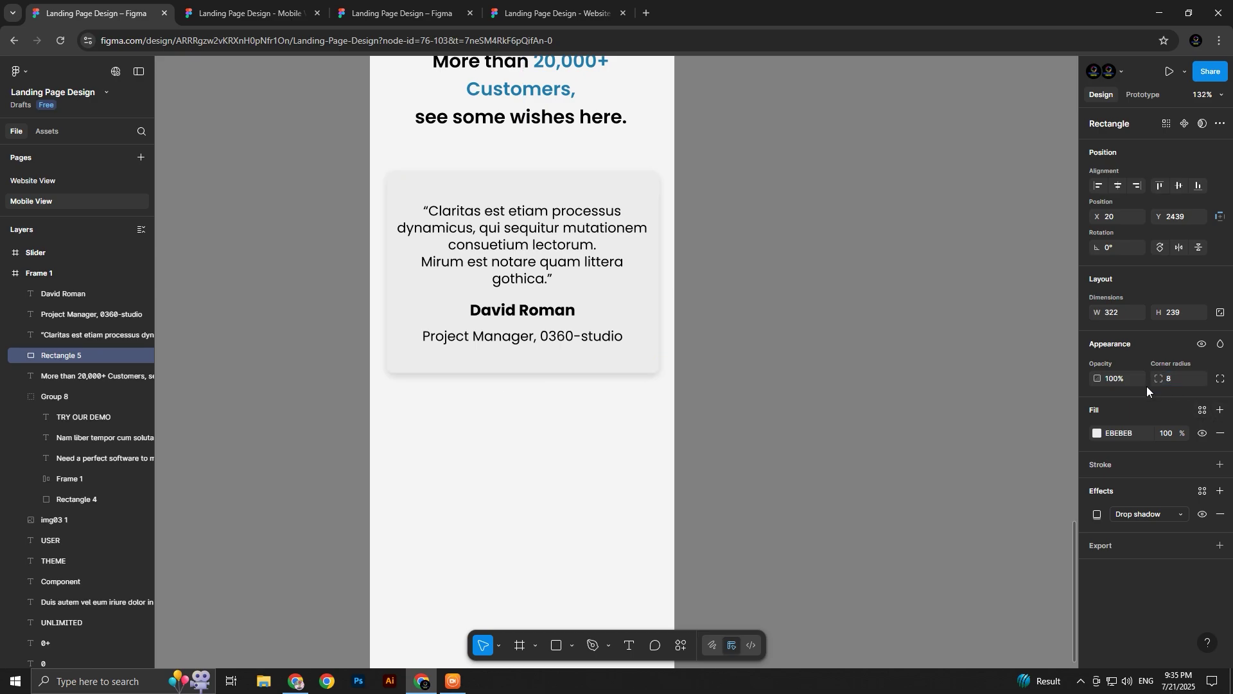
key("Return")
left_click(780, 203)
Group the quote, author name and job title texts of the testimonial
left_click(582, 216)
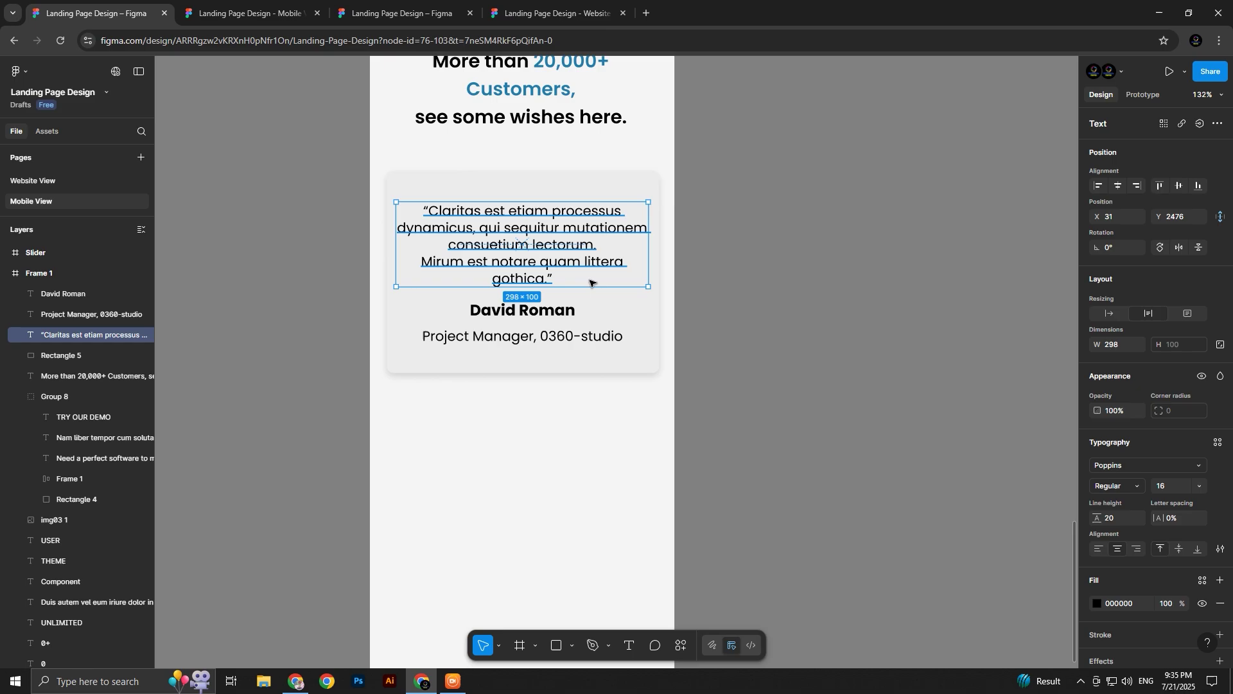
left_click(552, 312, "shift")
left_click(548, 338, "shift")
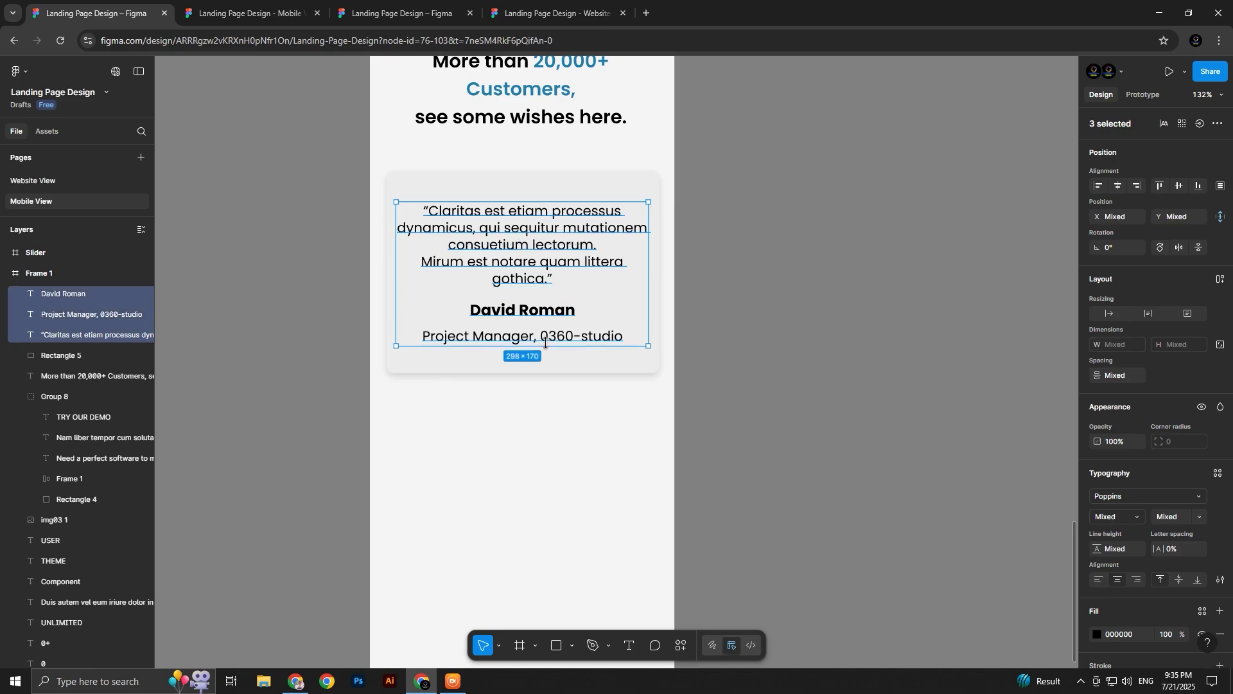
key("ctrl+g")
Centre the text group and the card rectangle on each other horizontally and vertically, and group them as one card
left_click(628, 192, "shift")
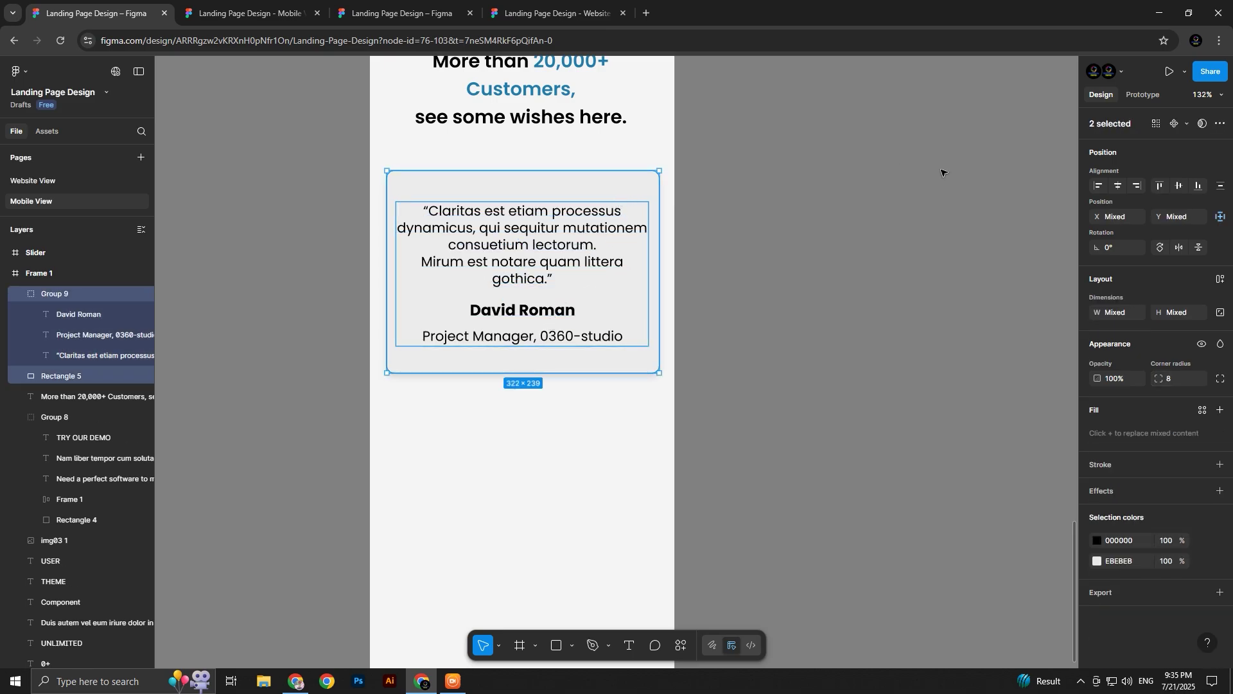
left_click(1118, 186)
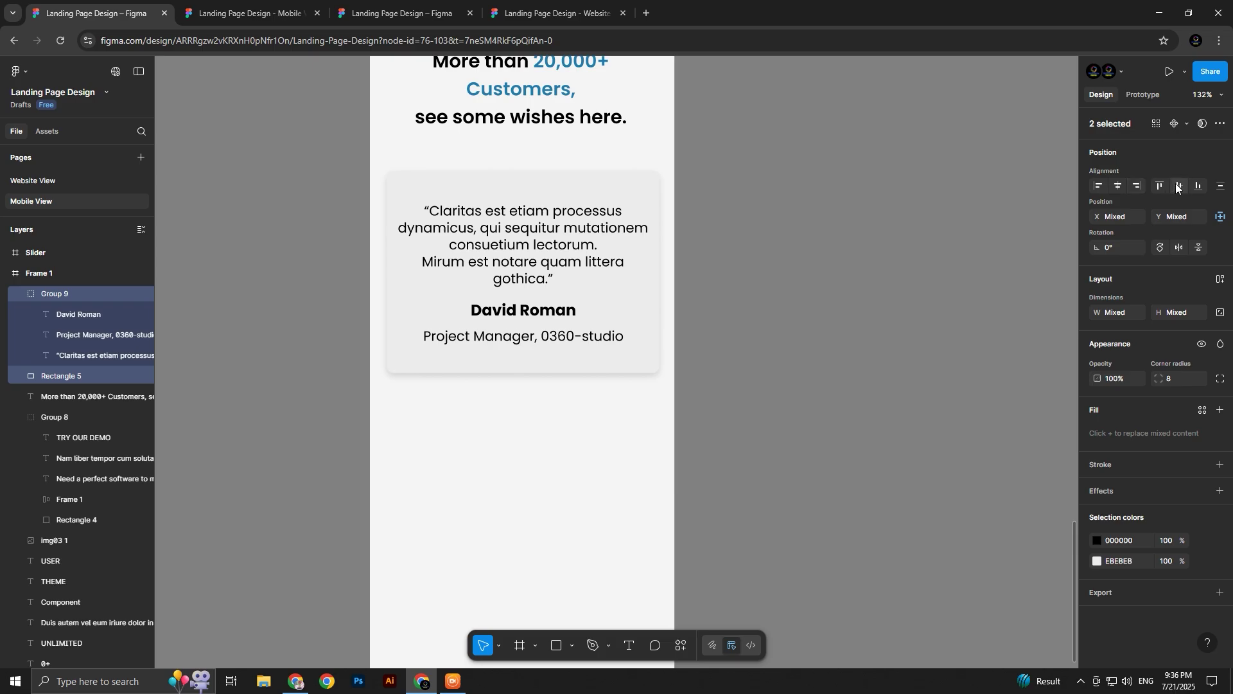
left_click(1179, 186)
key("ctrl+g")
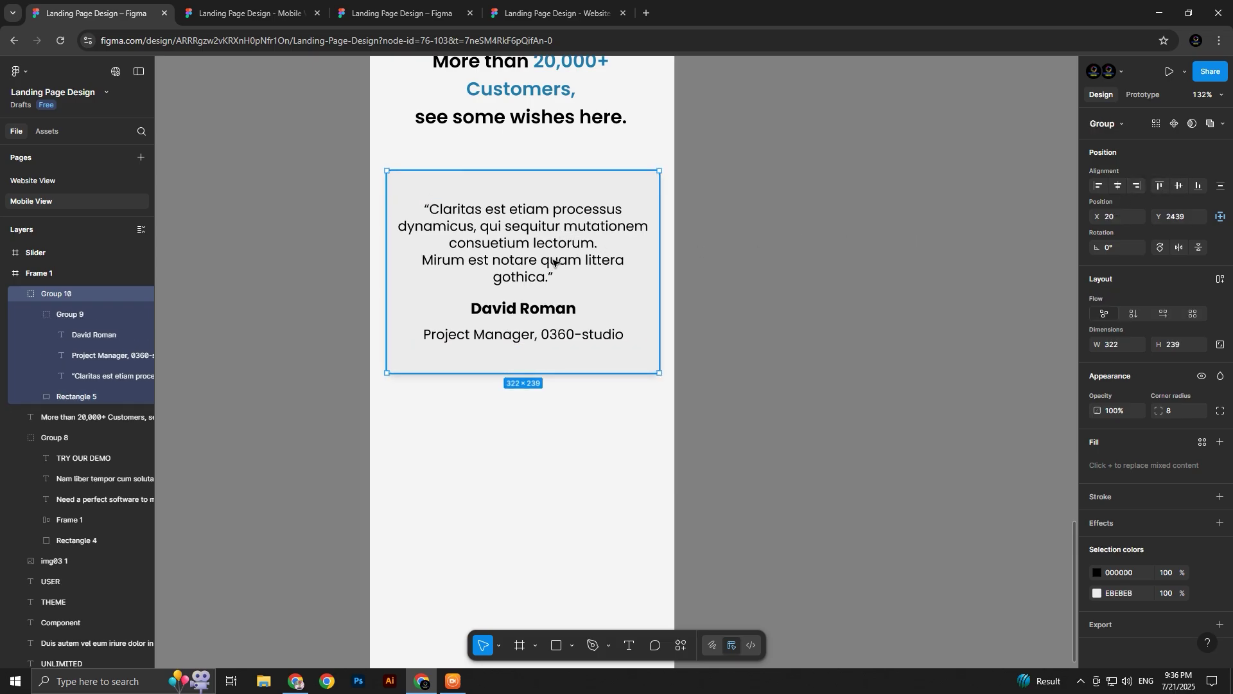
Place the testimonial card at Y 2418 and duplicate it into a horizontal row of four cards spaced 27 apart
left_click_drag(554, 259, 799, 242)
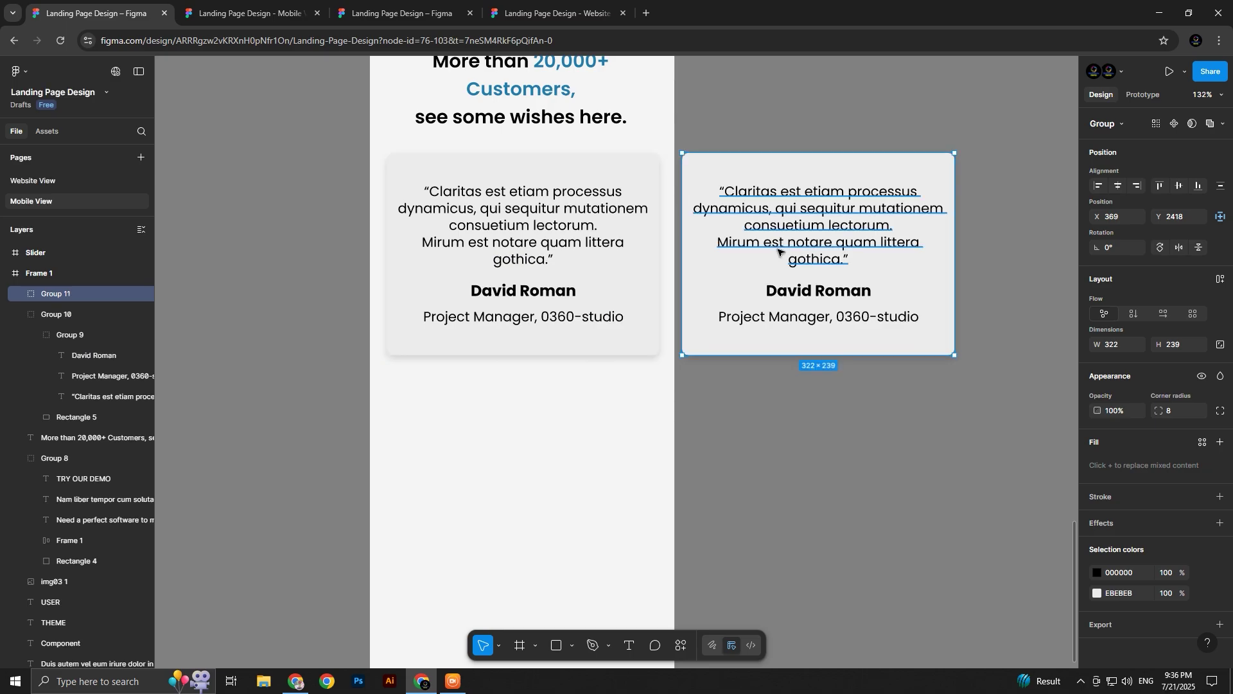
key("ctrl+d")
key("ctrl+d")
scroll(775, 238, "down", 5, "ctrl")
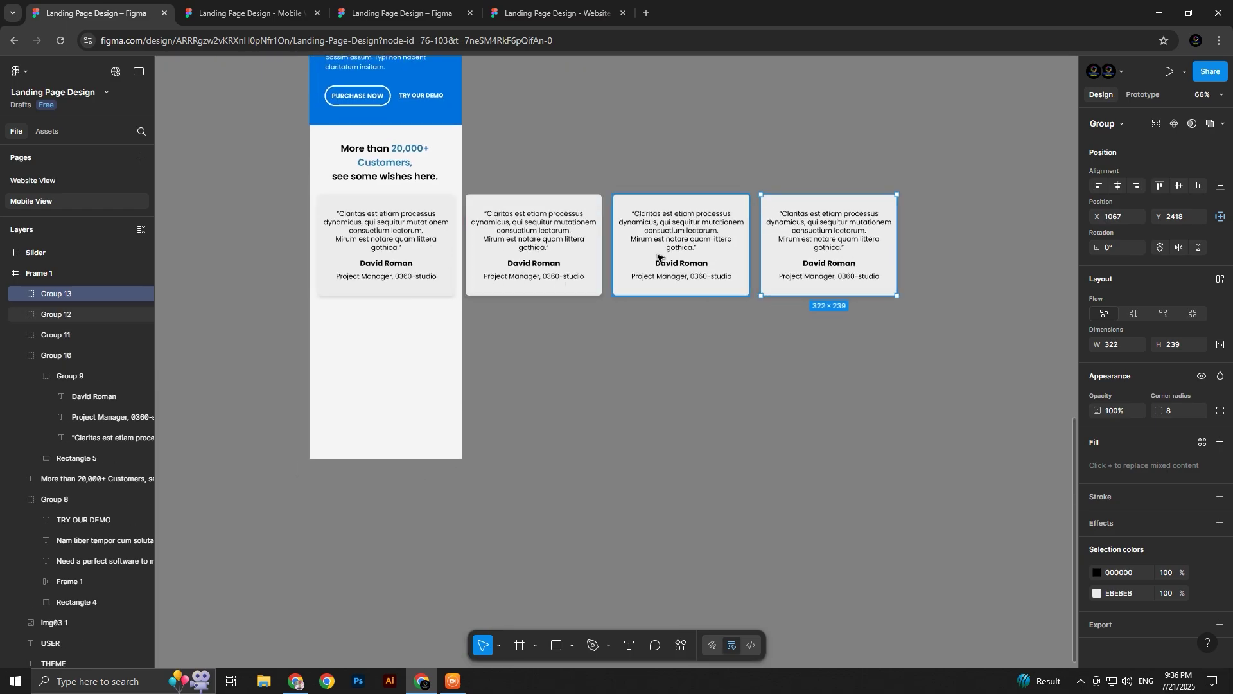
key("Escape")
Wrap the four testimonial cards in a horizontal auto layout frame
left_click(437, 254)
left_click(526, 257, "shift")
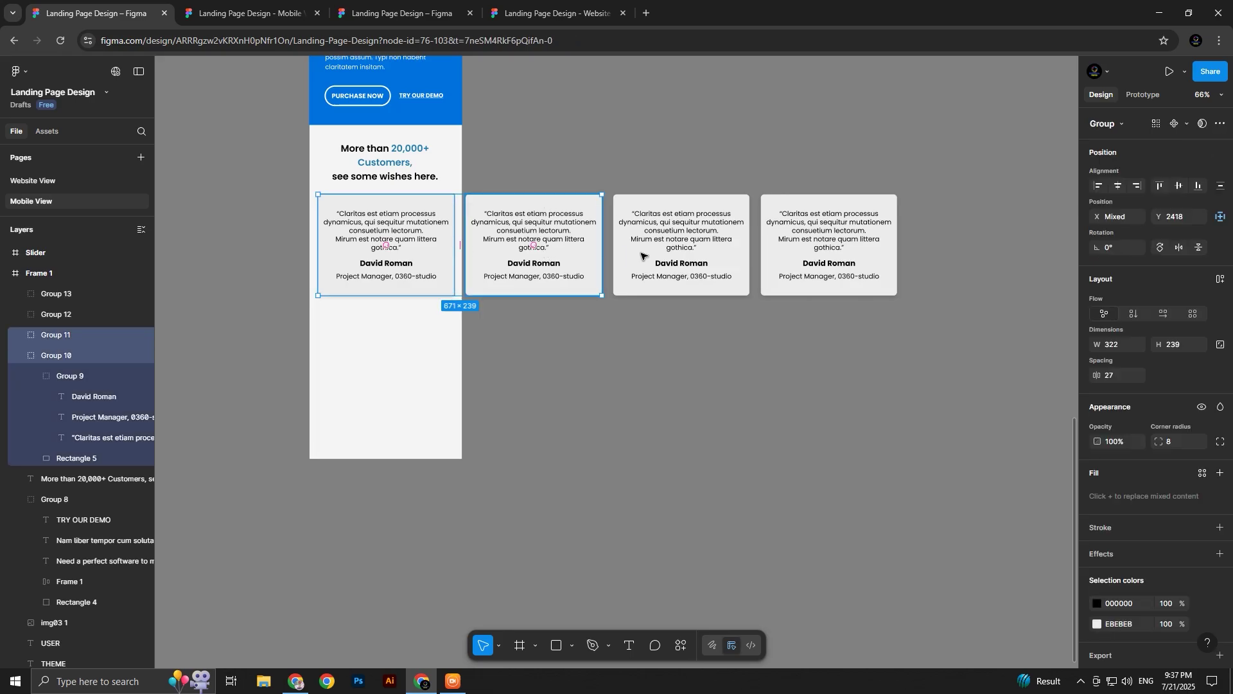
left_click(644, 259, "shift")
left_click(790, 256, "shift")
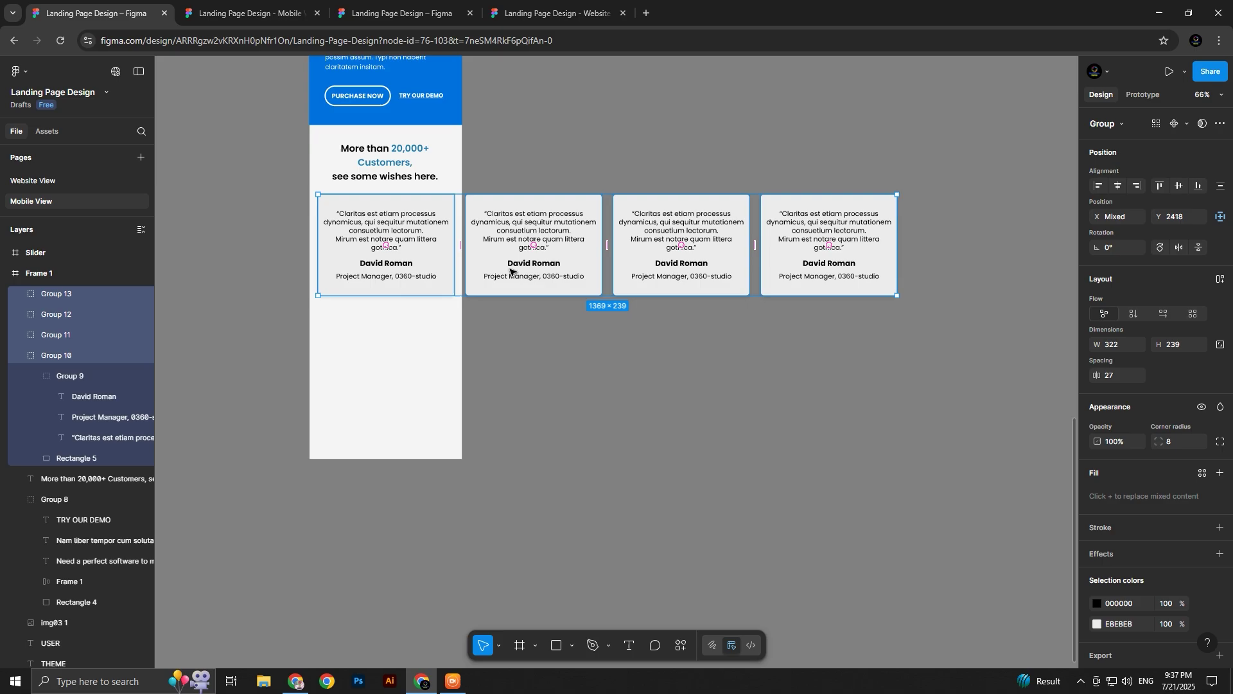
key("shift+a")
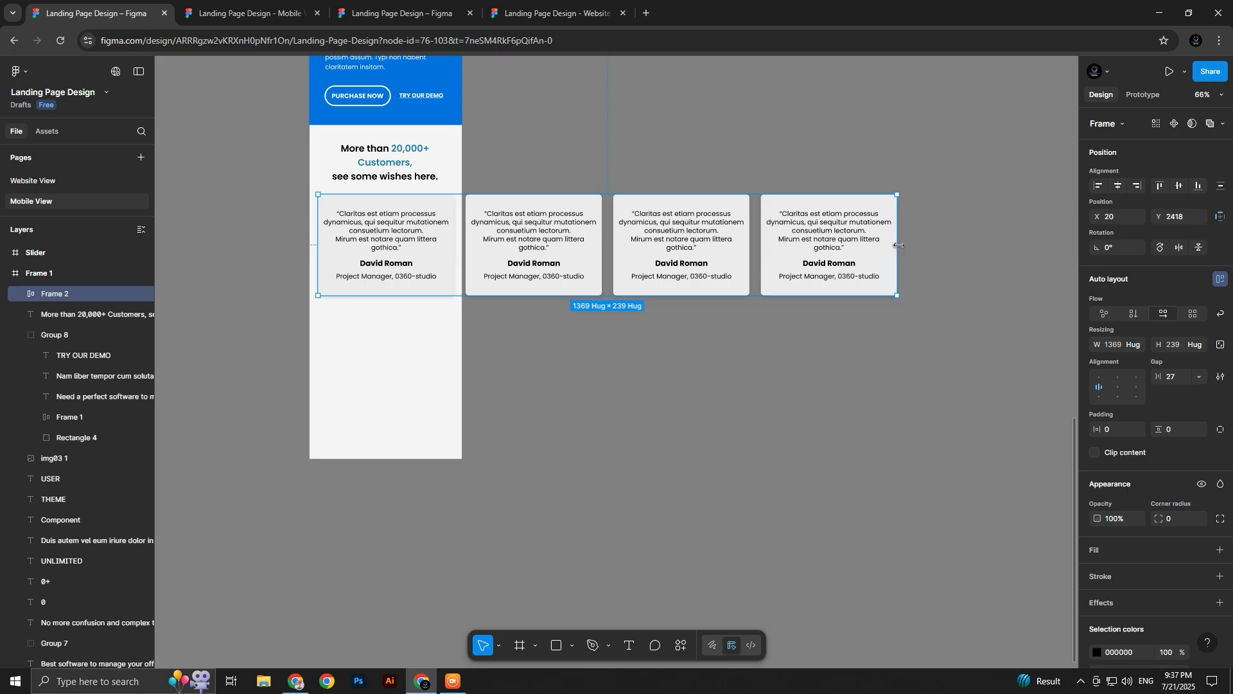
Narrow the testimonial auto layout frame to 322 wide, the width of one card, and clip its content
left_click_drag(897, 245, 458, 232)
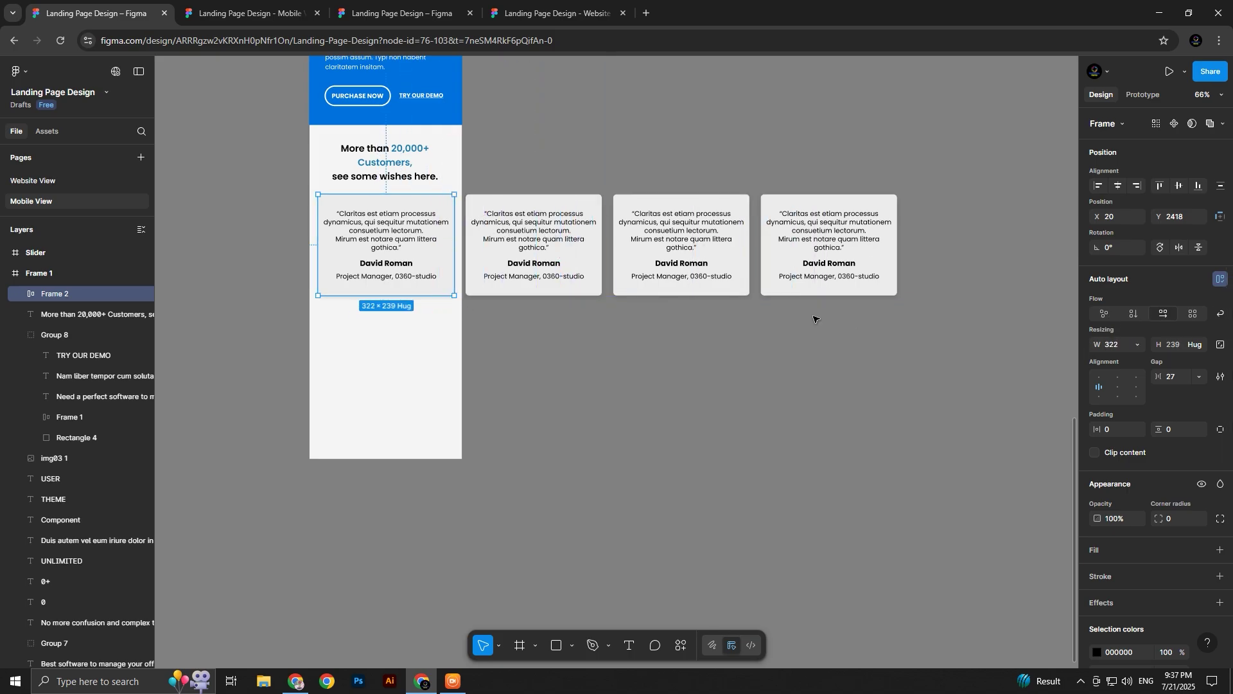
left_click(284, 13)
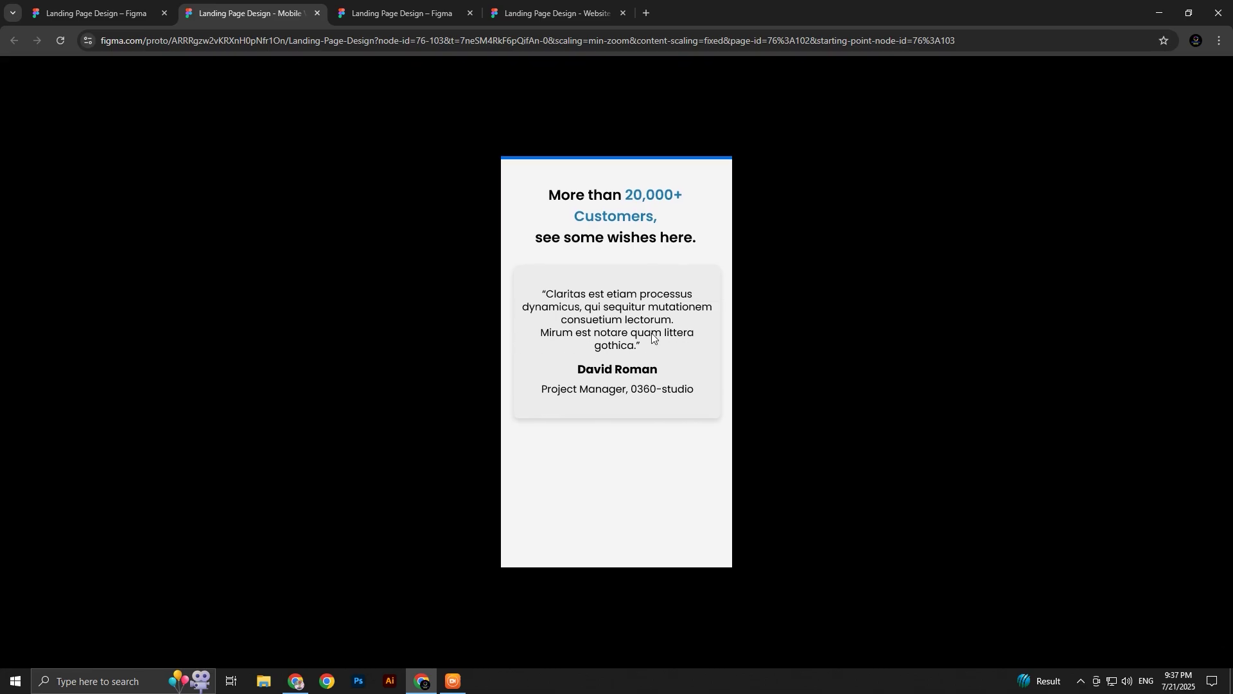
scroll(597, 356, "up", 1)
left_click(96, 12)
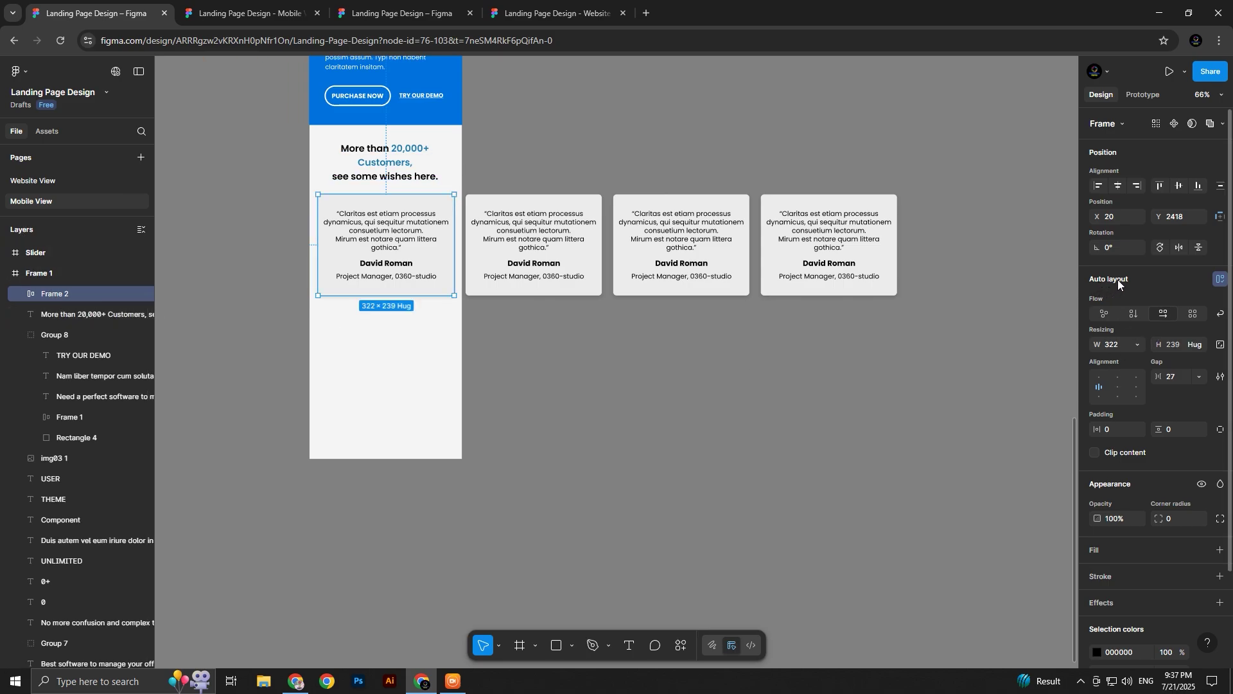
left_click(1094, 453)
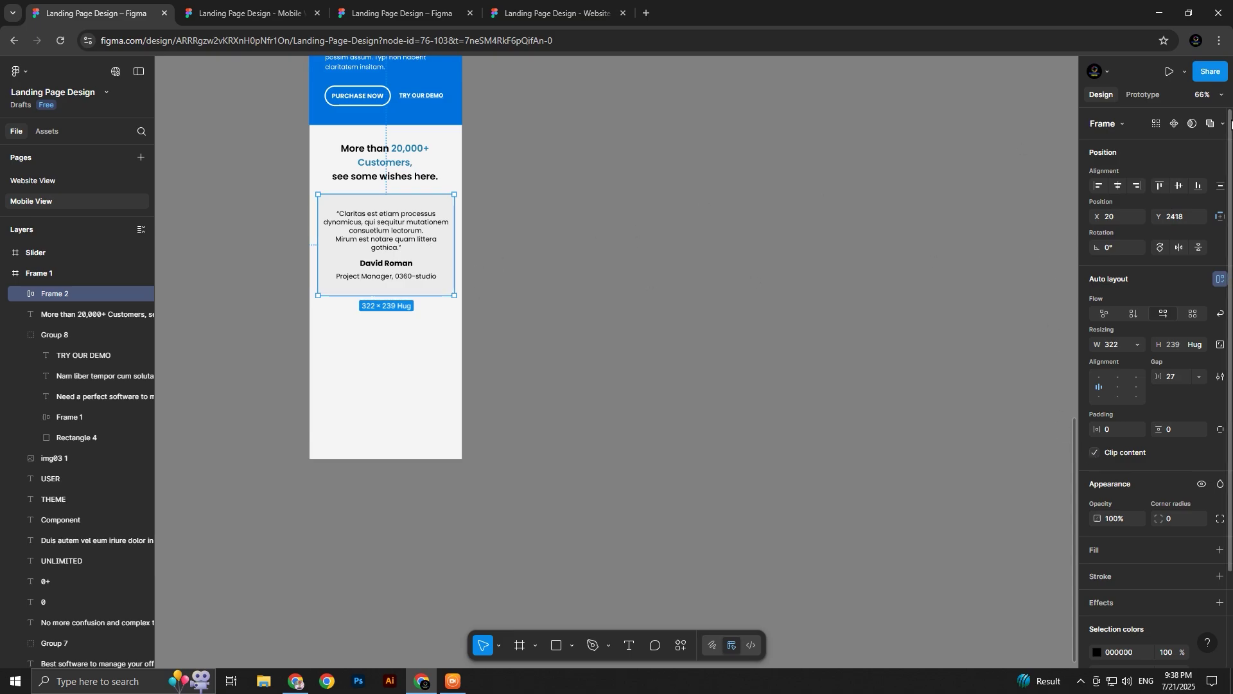
Set the testimonial frame's overflow scroll behavior to Horizontal in its prototype settings
left_click(1138, 95)
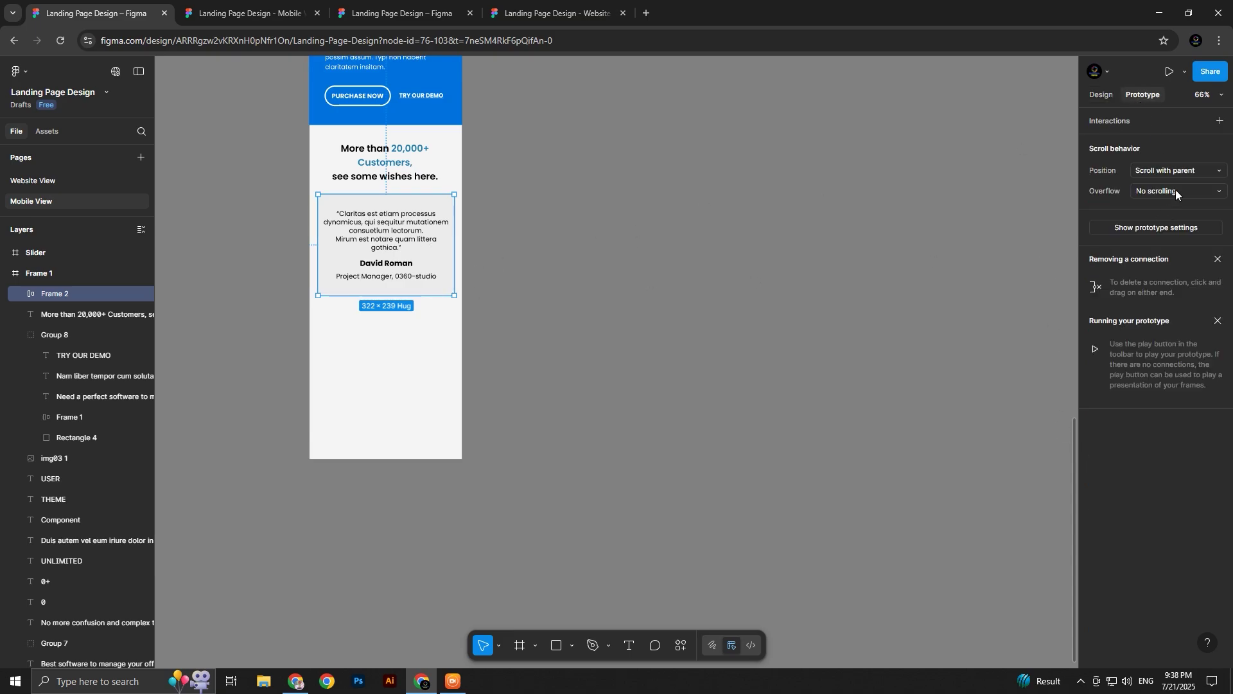
left_click(1175, 190)
left_click(1170, 204)
Test the testimonial cards' sideways scrolling in the mobile prototype and compare it with the website prototype's testimonial slider
left_click(402, 3)
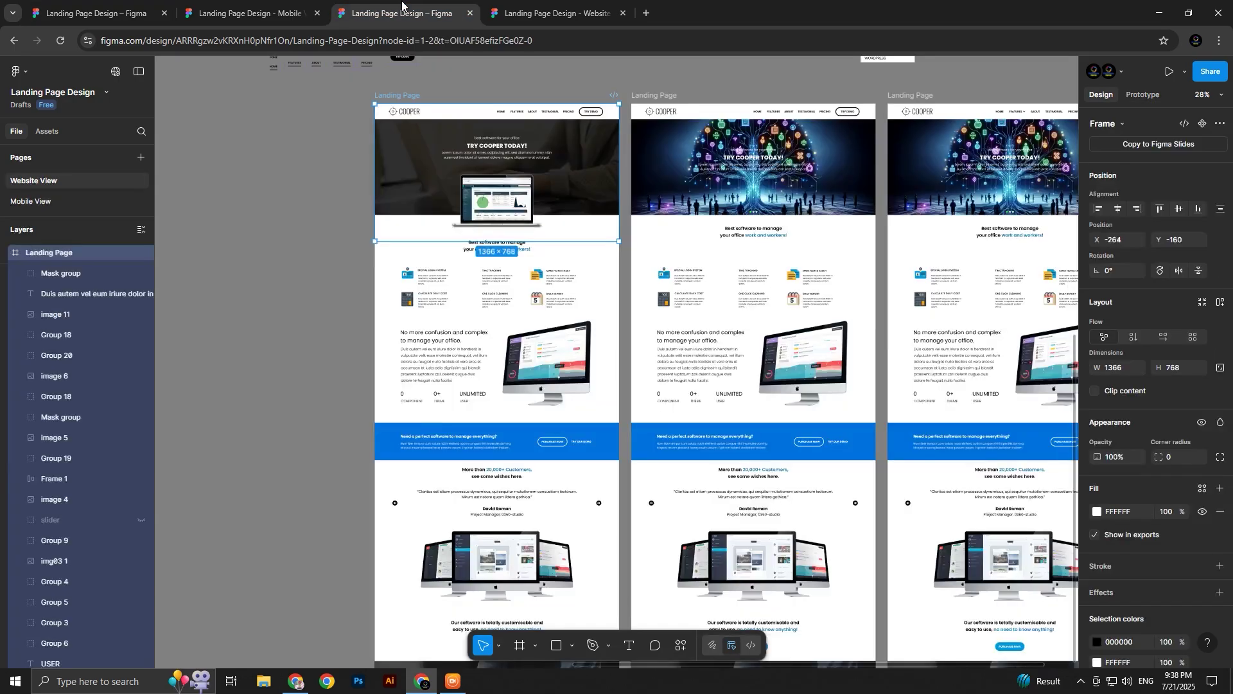
left_click(247, 13)
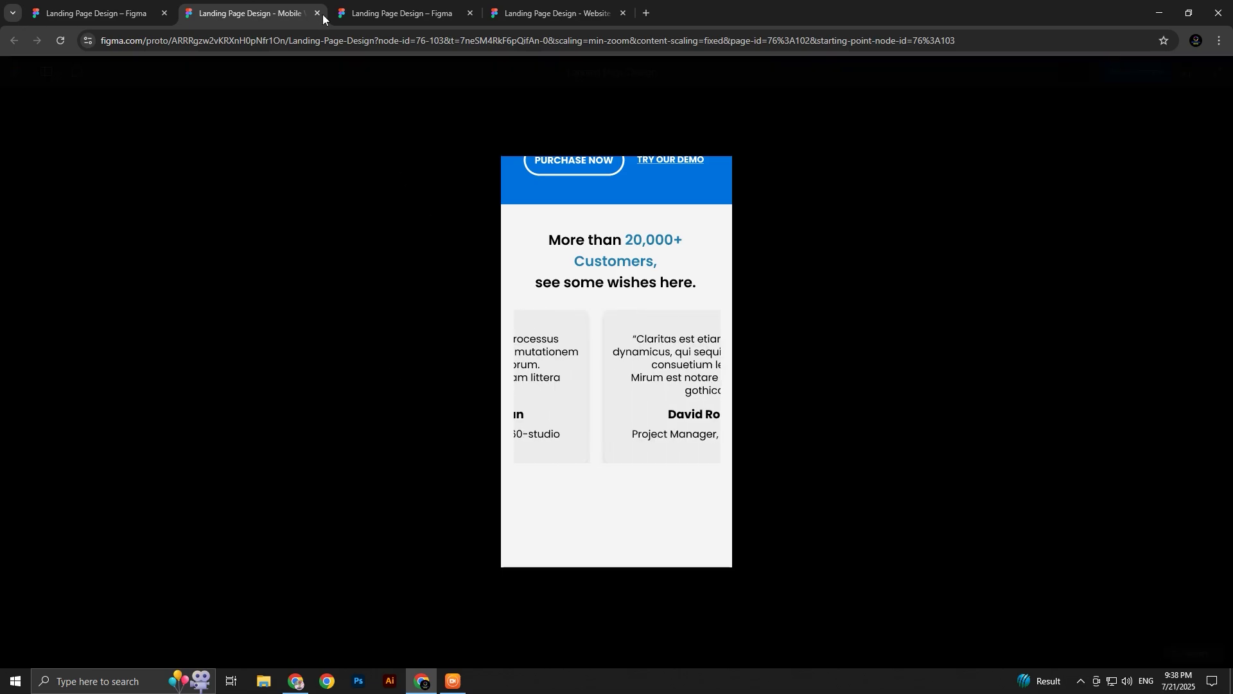
left_click(392, 13)
left_click(551, 13)
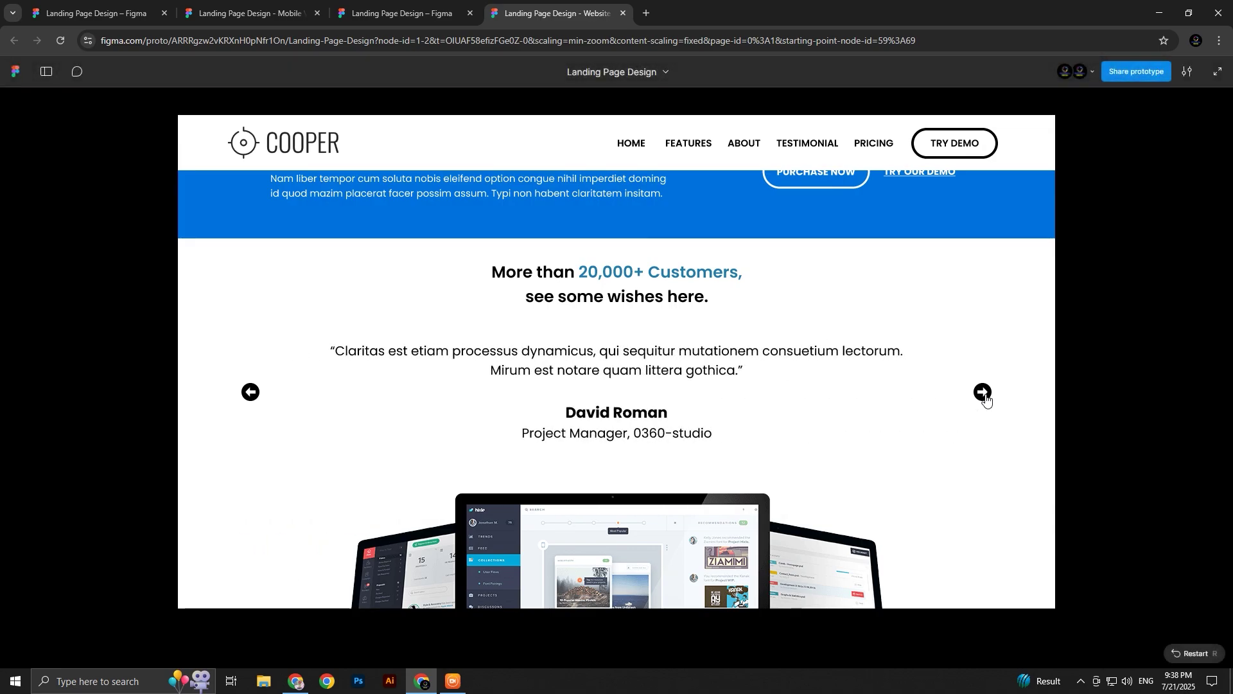
left_click(103, 11)
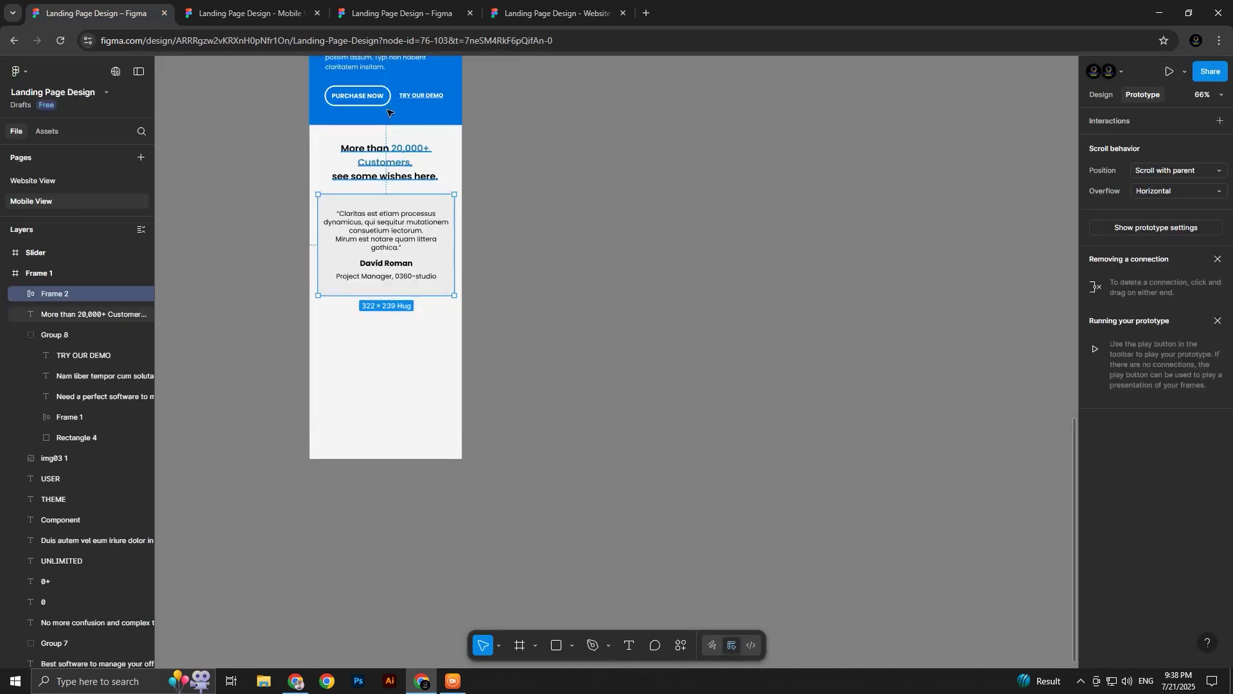
left_click(230, 4)
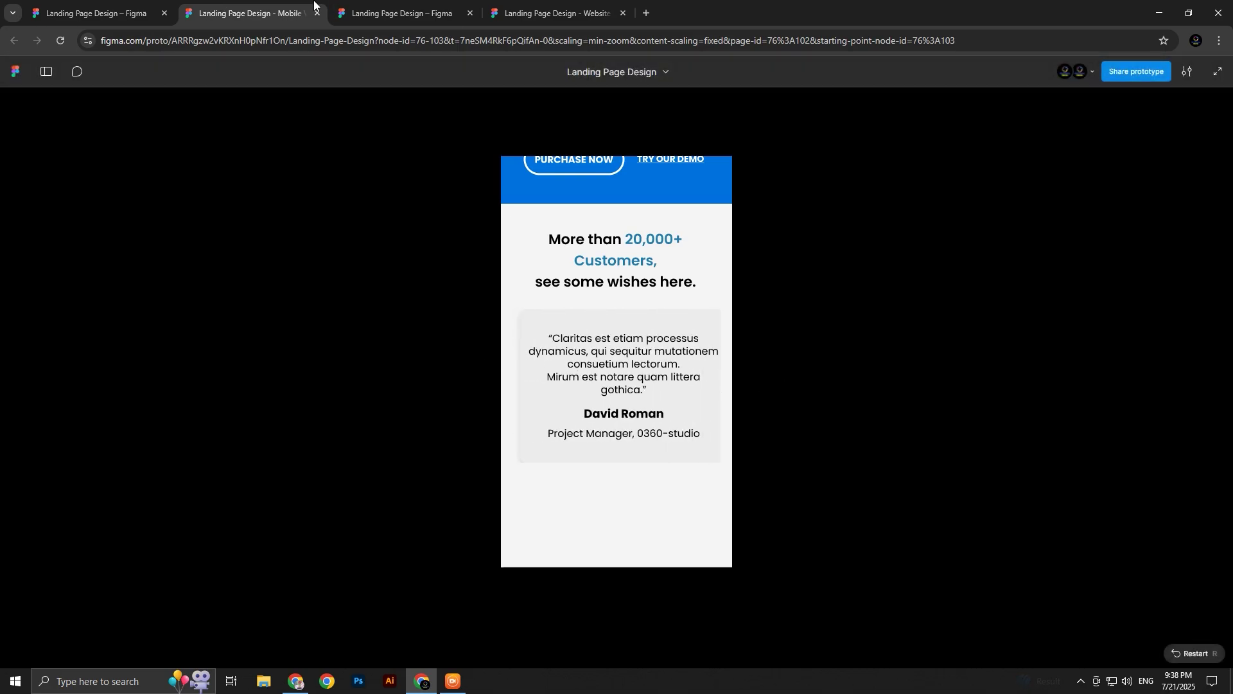
Copy the three-monitor image from the Website View page, paste it into Mobile View and scale it down to about 342 × 167
left_click(419, 14)
scroll(647, 335, "down", 5)
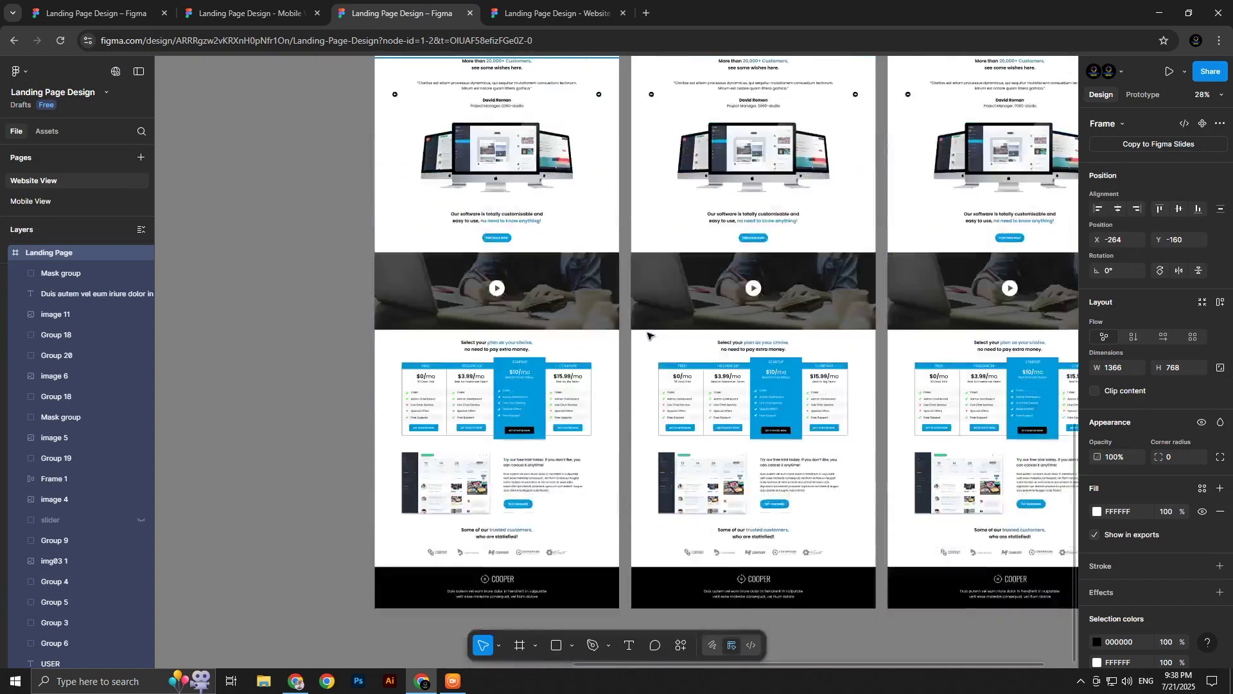
scroll(648, 335, "up", 5)
scroll(573, 207, "up", 3)
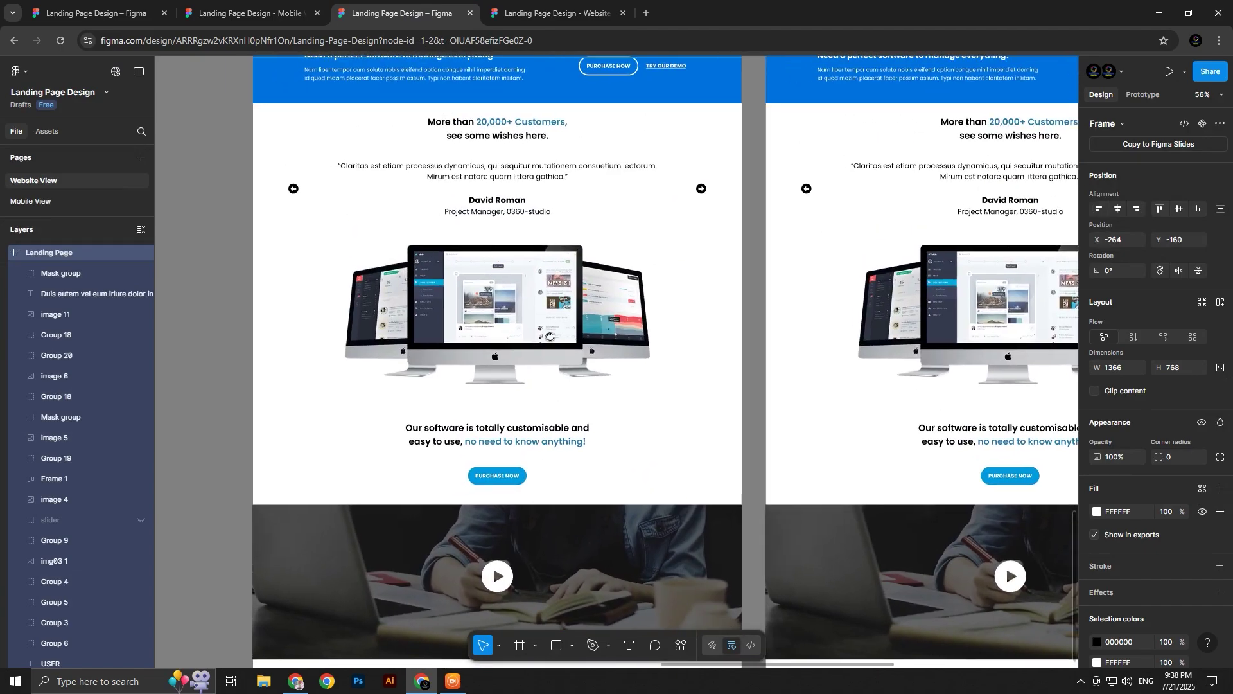
left_click(549, 335)
left_click(230, 9)
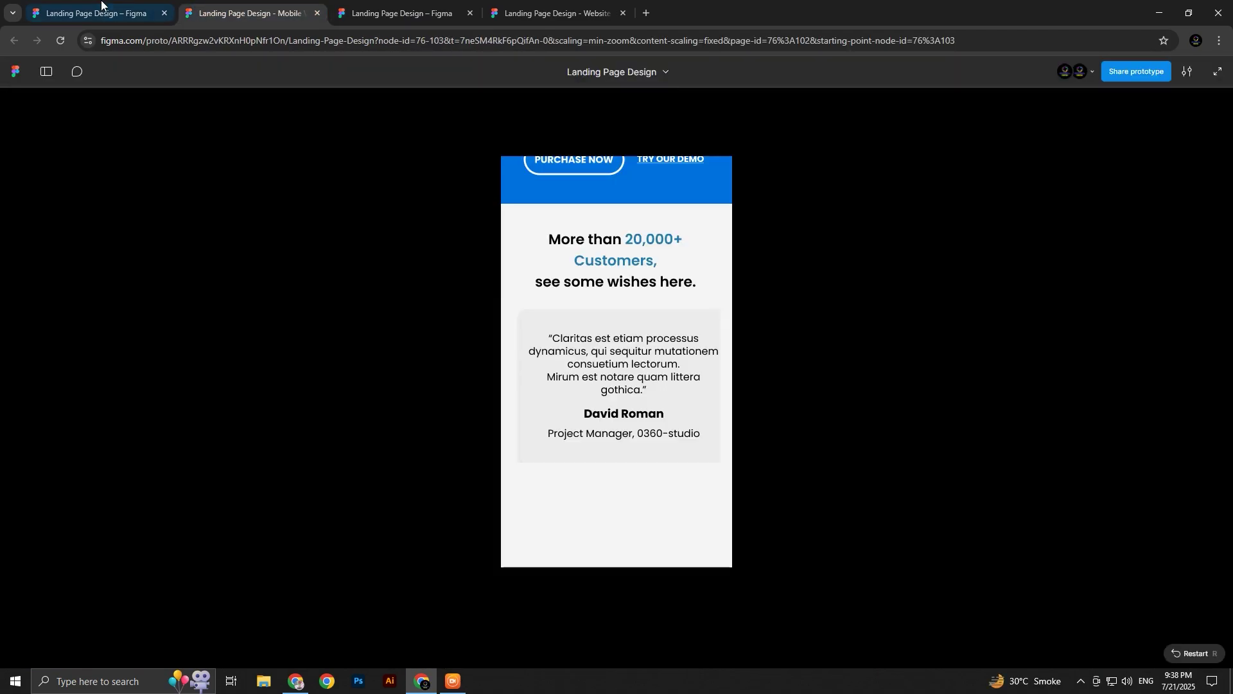
left_click(101, 4)
key("ctrl+v")
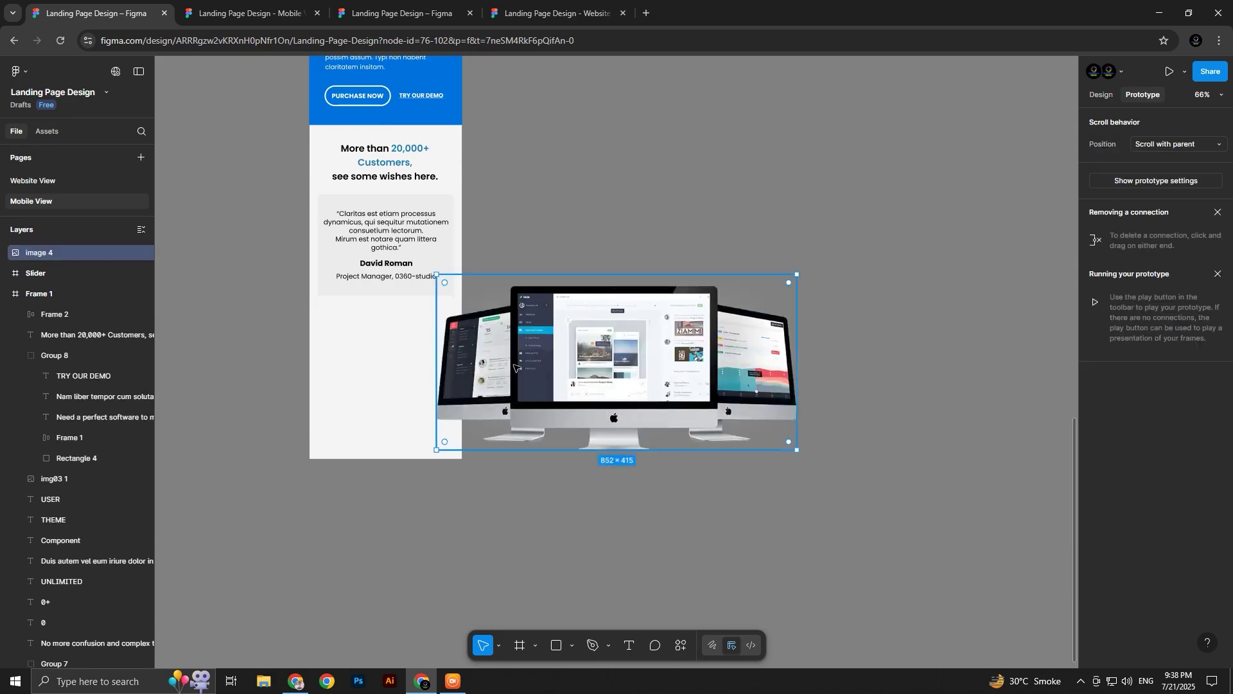
left_click_drag(793, 350, 582, 350)
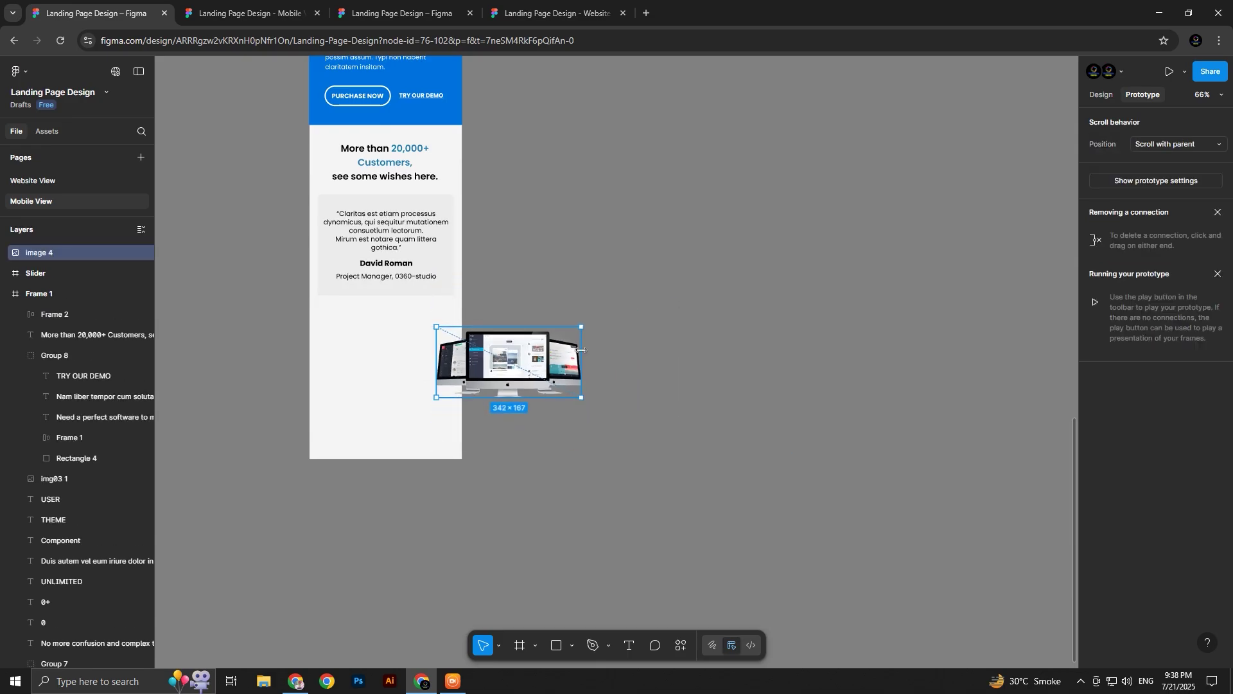
Place the three-monitor image inside Frame 1 below the testimonial card, centre it horizontally and scale it to 280 × 137
left_click_drag(455, 346, 338, 324)
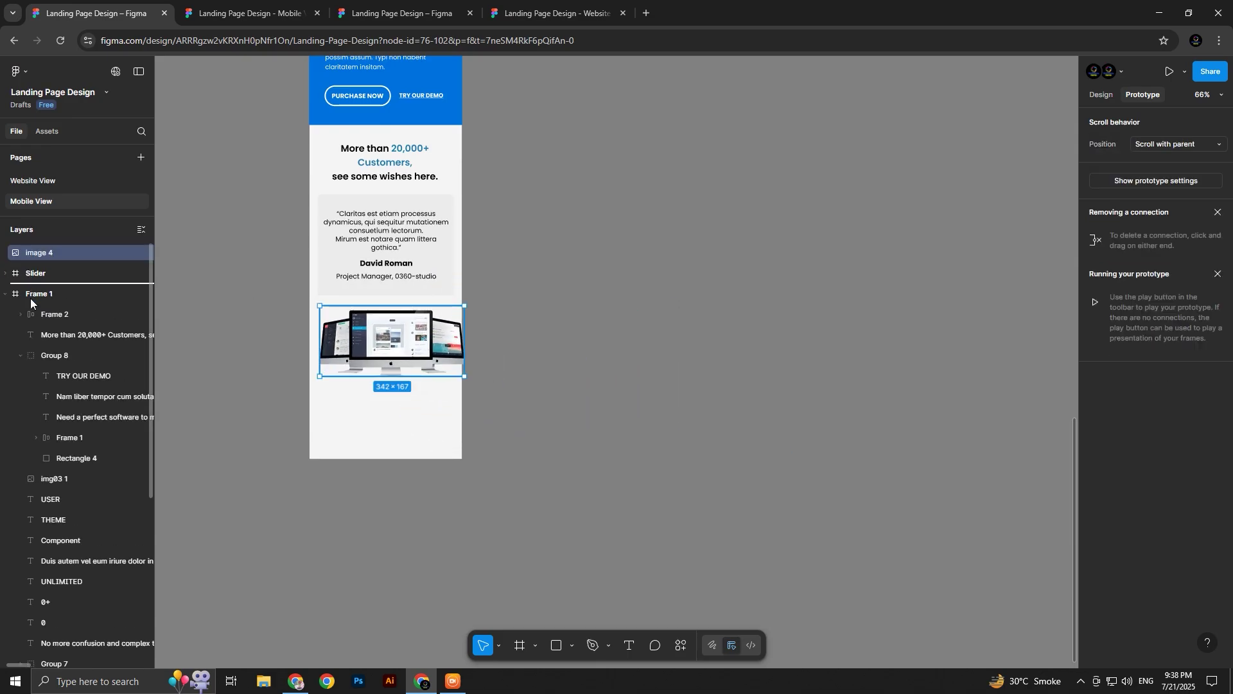
left_click_drag(30, 300, 30, 301)
scroll(340, 352, "up", 5)
scroll(1048, 168, "left", 2)
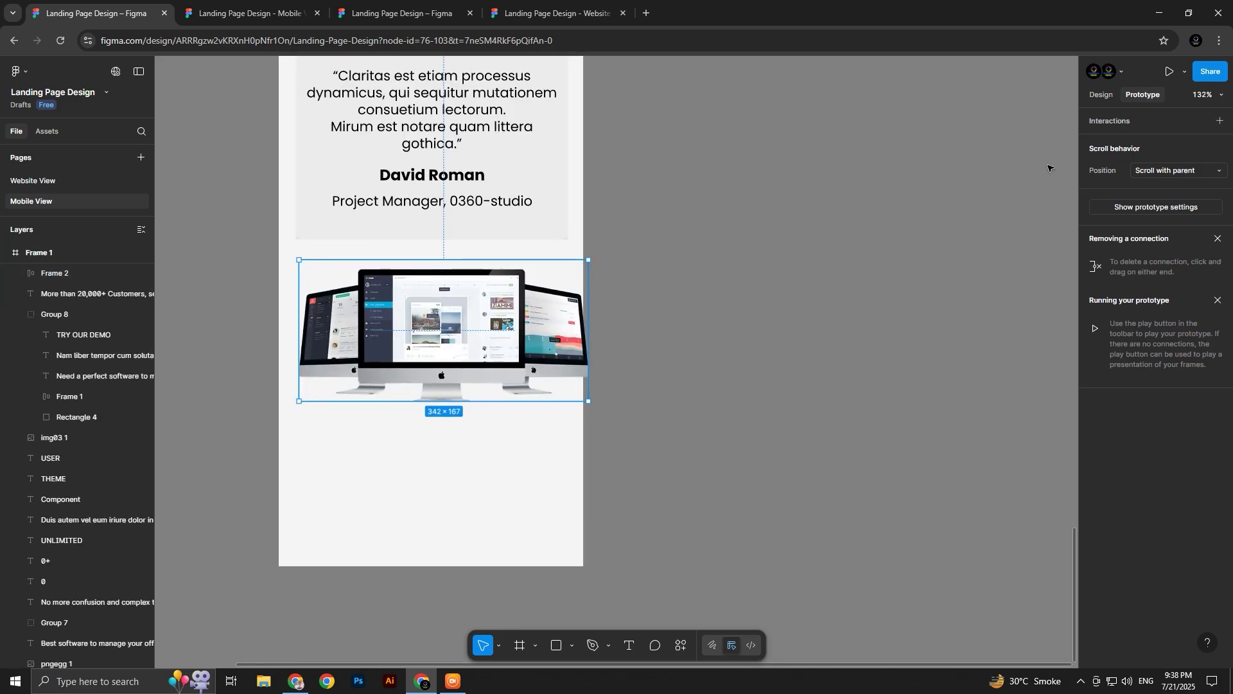
left_click(1100, 96)
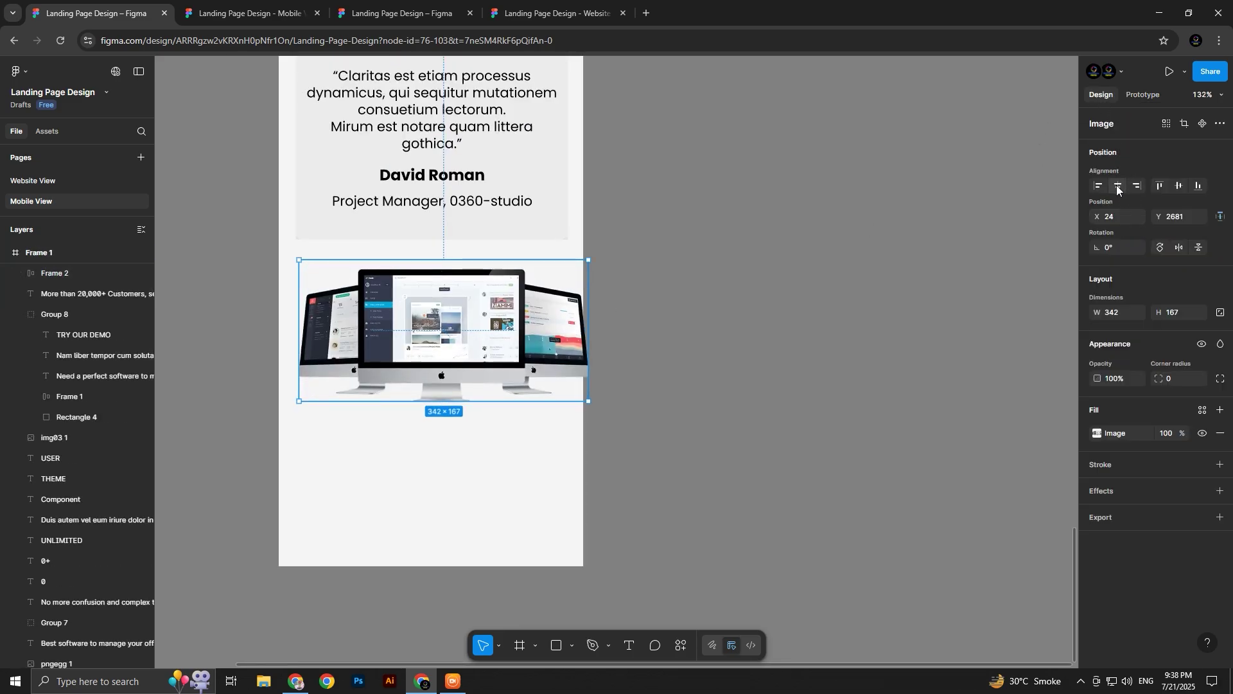
left_click(1119, 187)
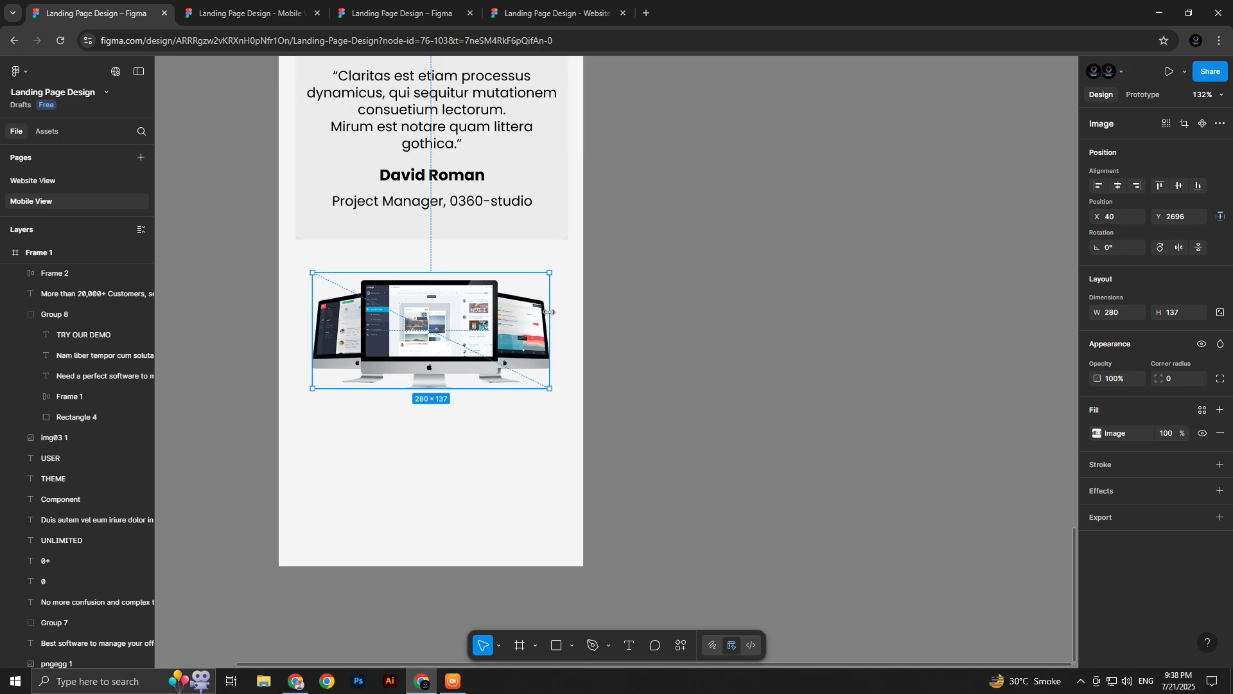
Copy the "Our software is totally customisable" heading from the Website View page and paste it into Frame 1 of Mobile View
left_click(410, 6)
scroll(507, 322, "down", 3)
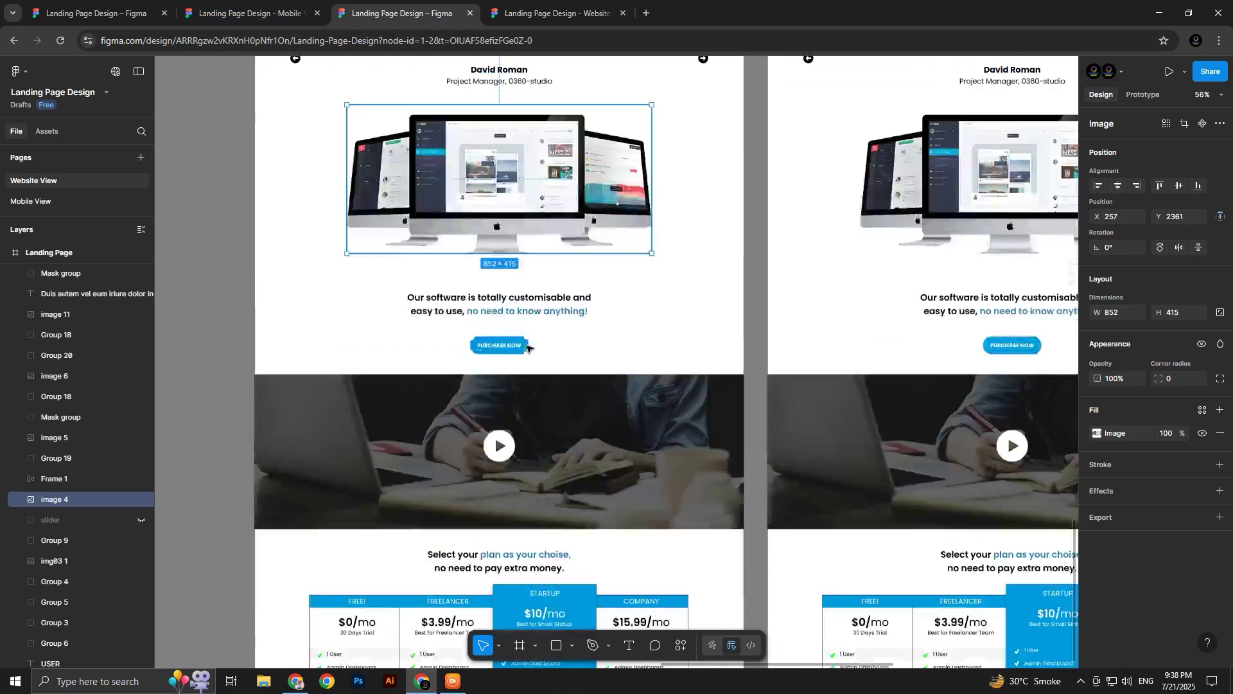
left_click(510, 313)
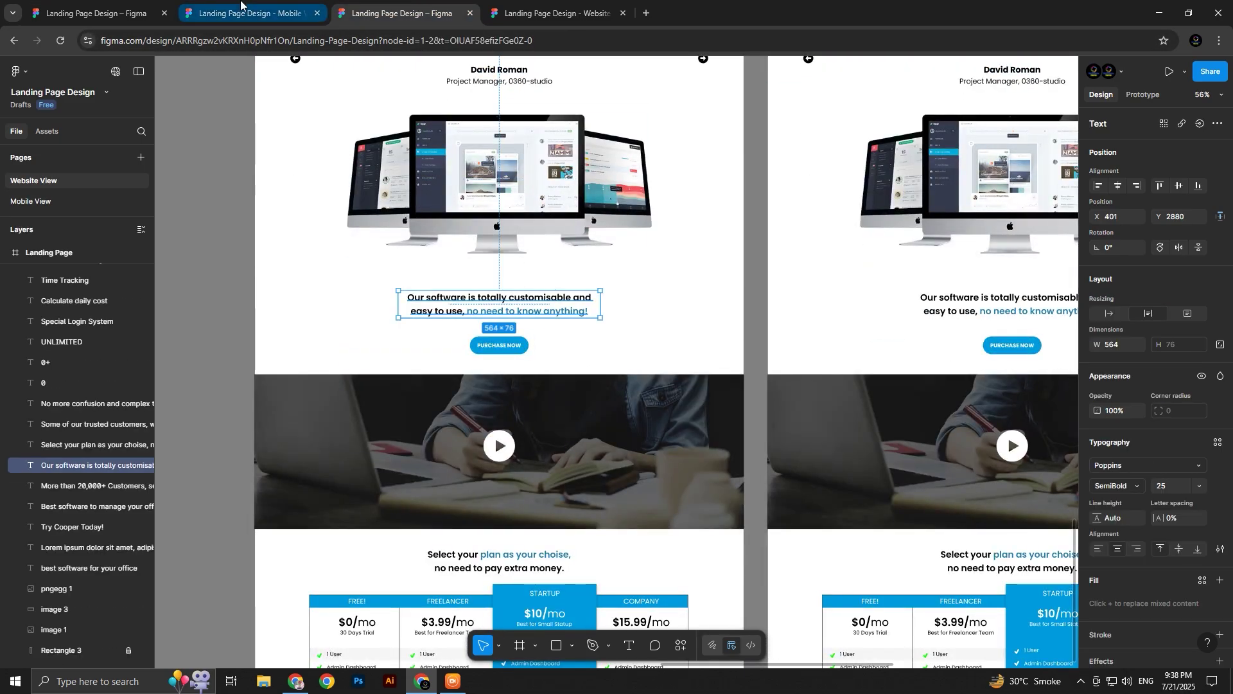
left_click(97, 13)
left_click(517, 486)
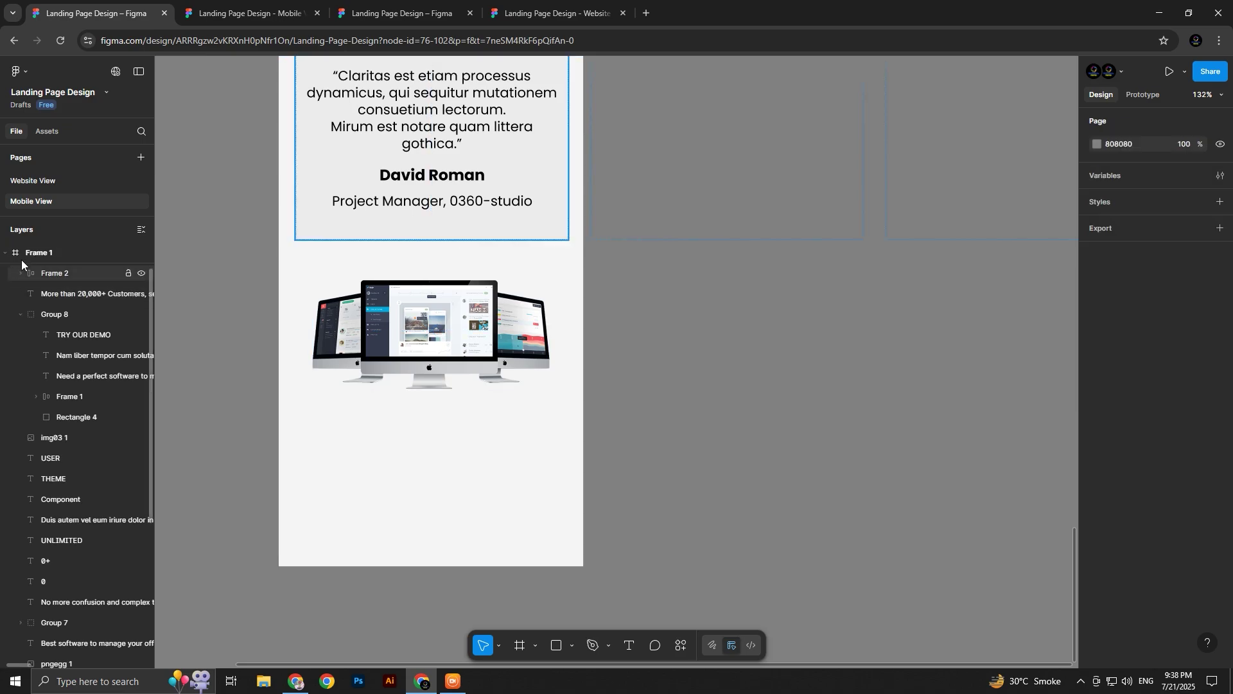
key("ctrl+v")
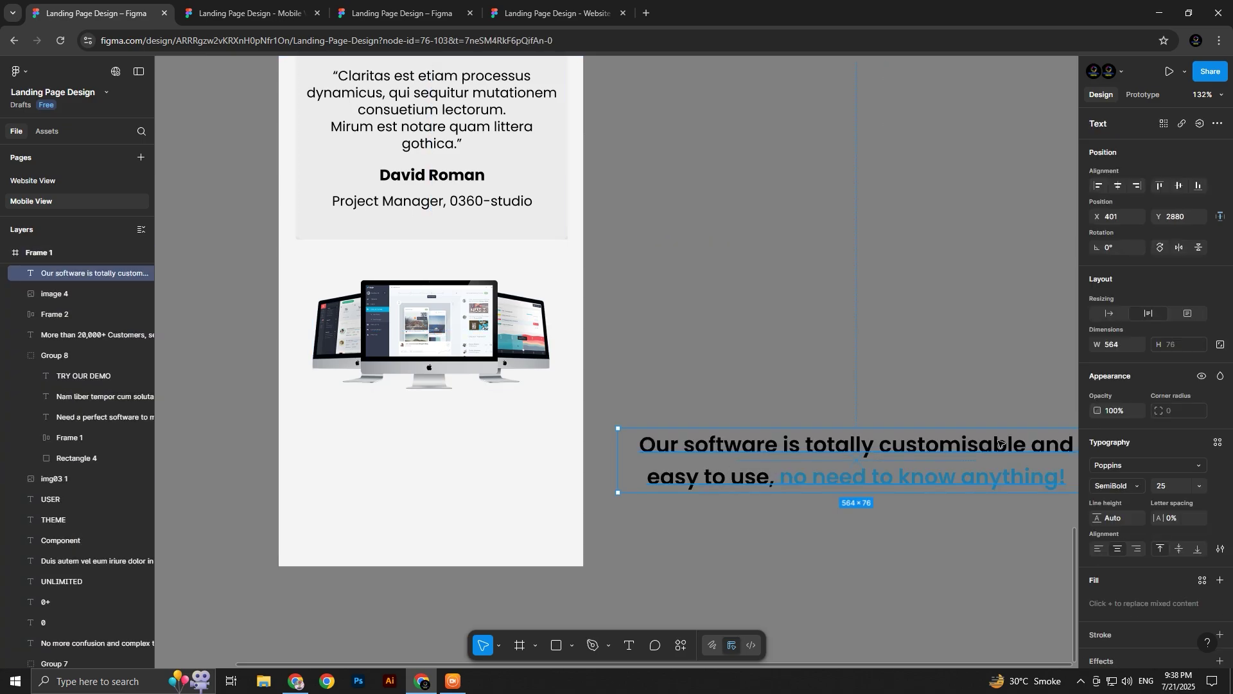
Centre the pasted software heading horizontally in the mobile frame and set its font size to 18
left_click(1118, 186)
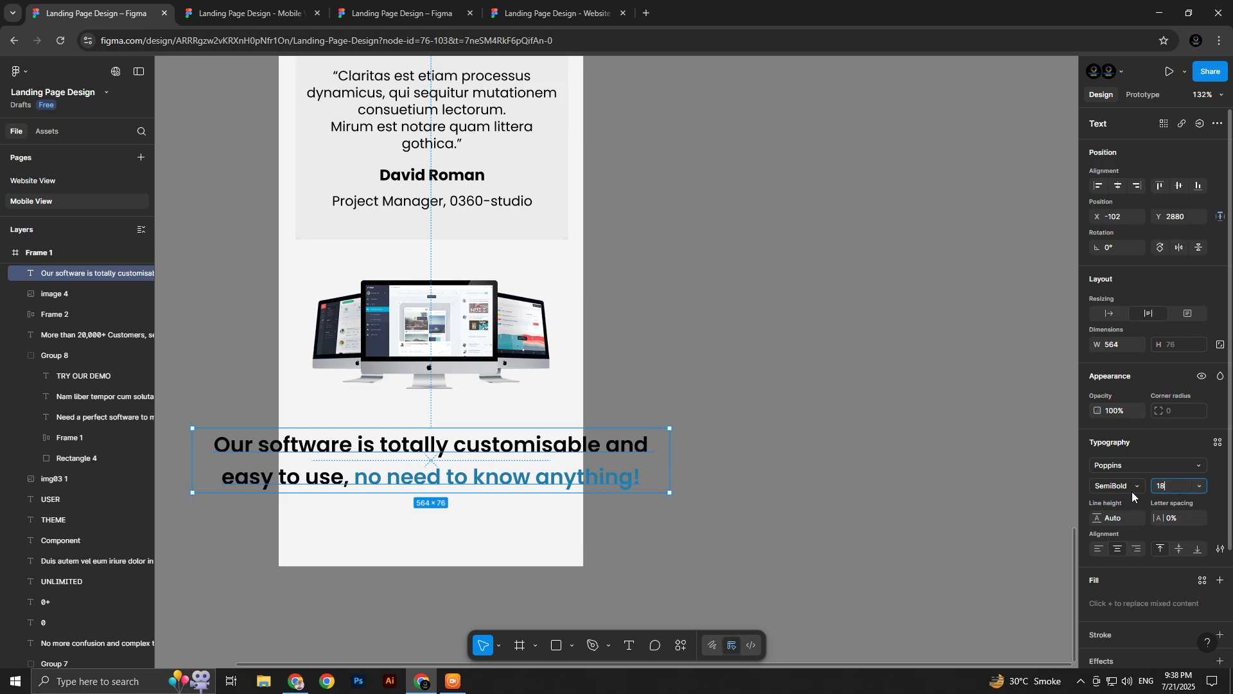
type("18")
key("Return")
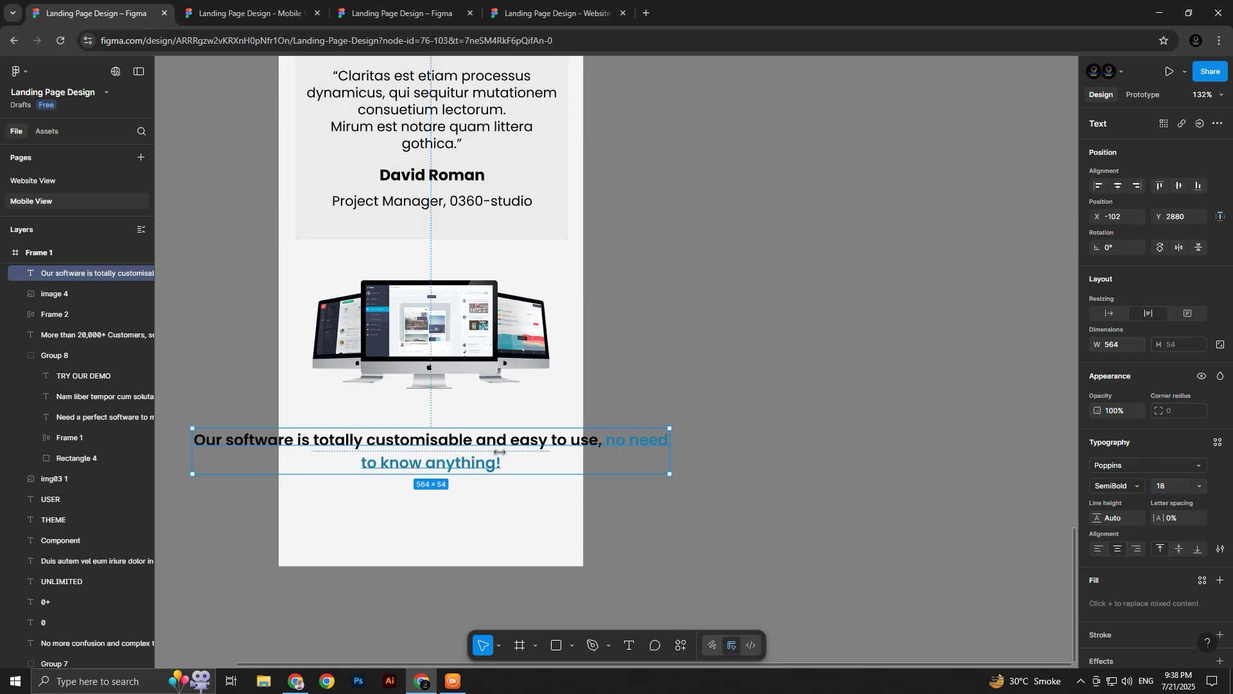
Narrow the software heading to 237 wide and position it below the monitor image at X 62, Y 2868
mouse_move(499, 452)
left_mouse_down()
mouse_move(402, 452)
mouse_move(545, 435)
mouse_move(485, 437)
left_mouse_up()
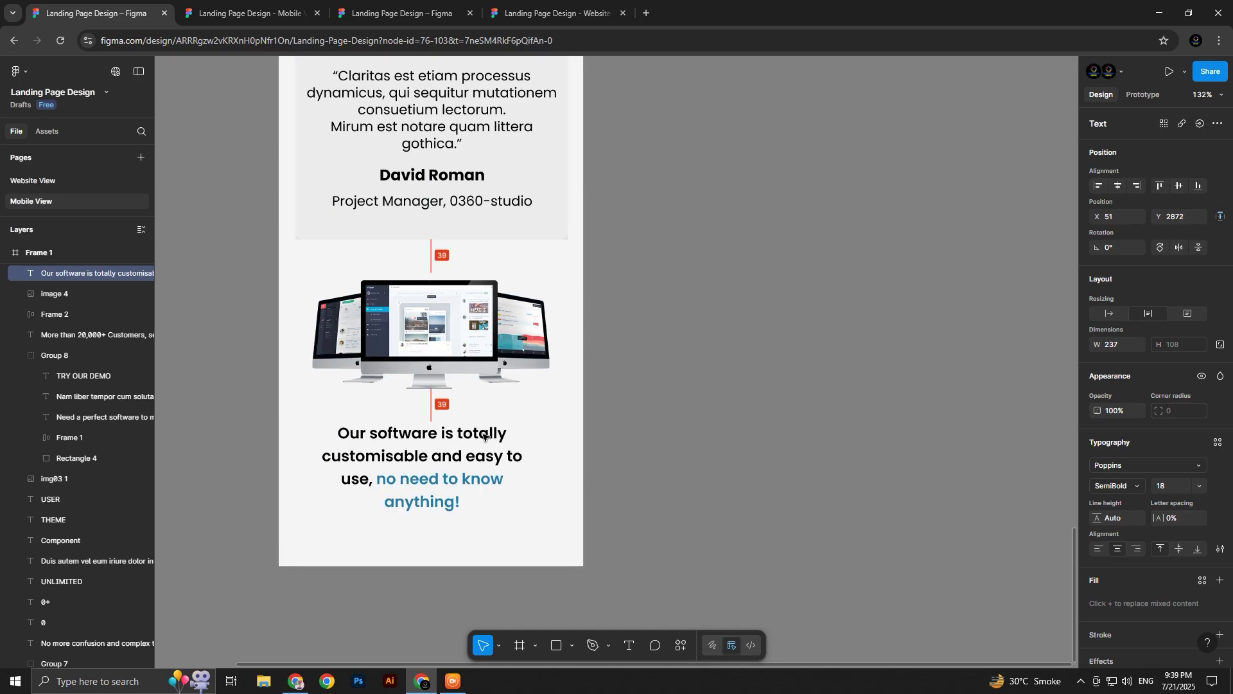
key("shift+Right")
key("Right")
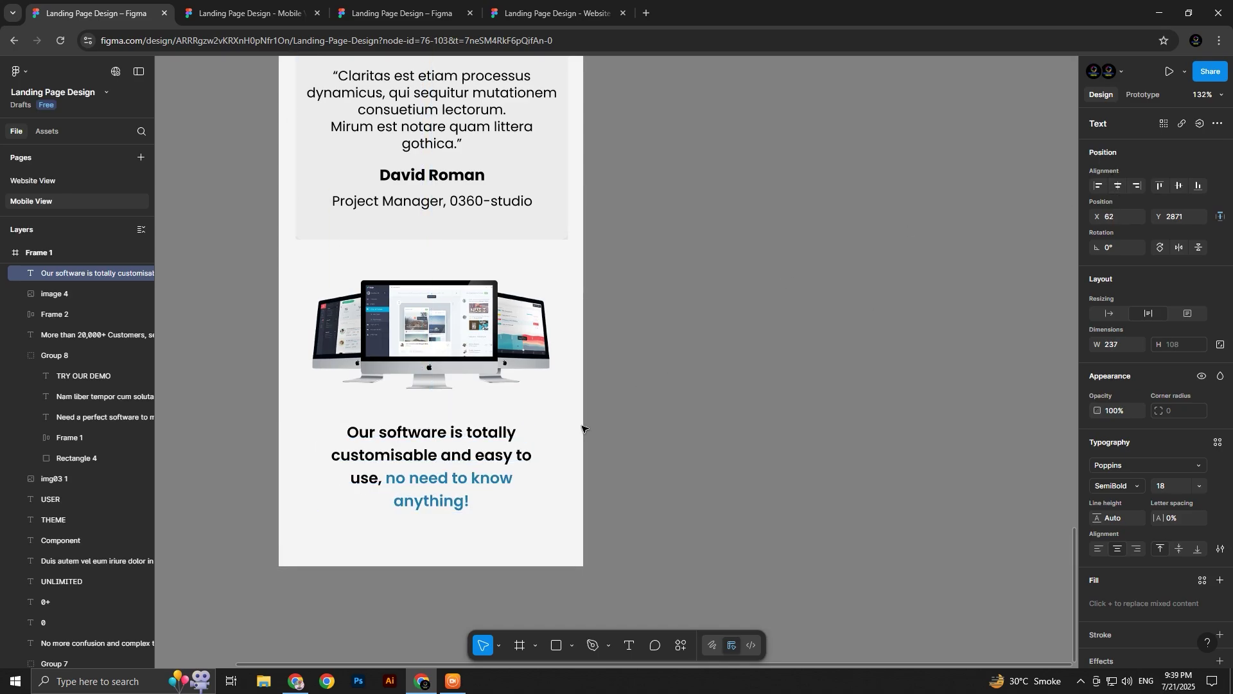
key("Up")
key("Up")
key("Up")
key("Up")
Check the spacing of the monitor image and software heading in the mobile prototype
left_click(296, 10)
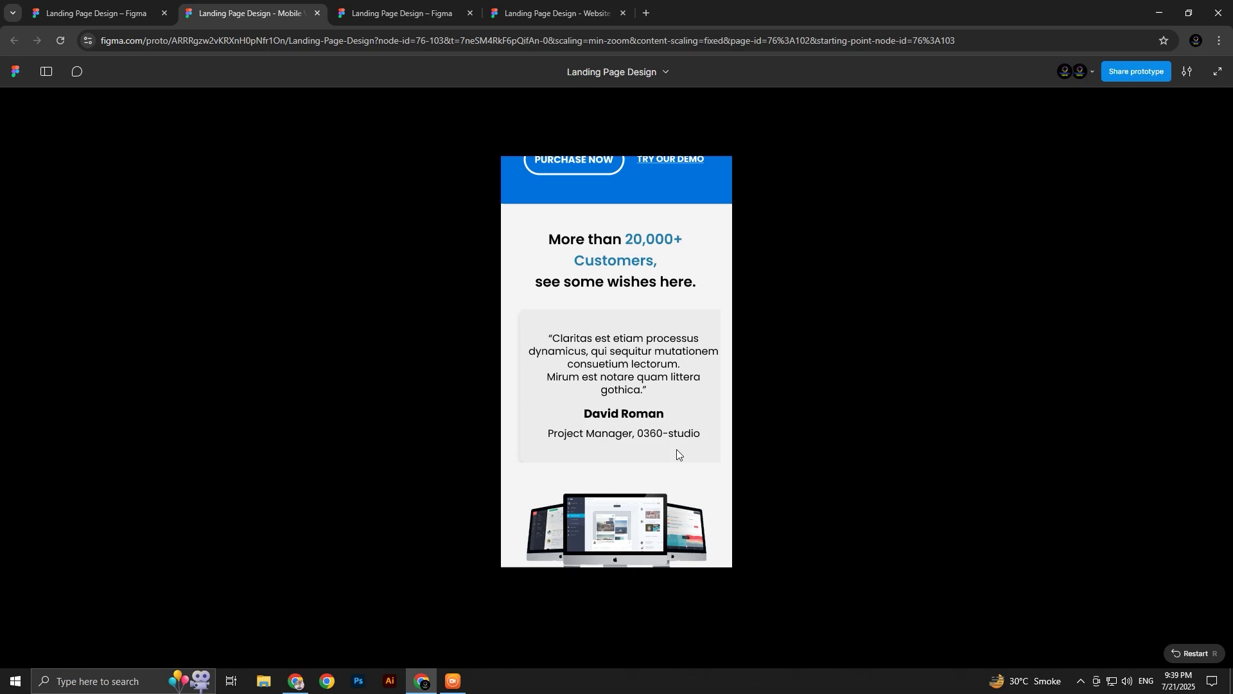
scroll(677, 449, "down", 3)
key("ctrl+1")
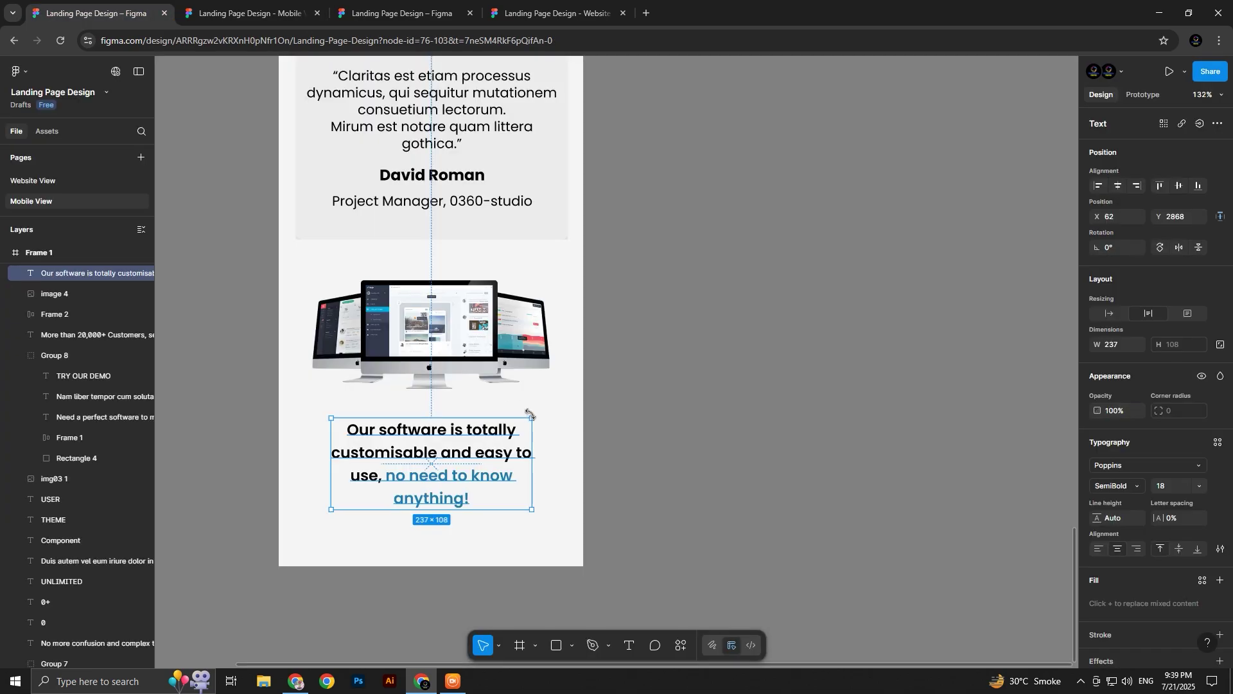
Extend the mobile page's background Rectangle 3 downward to a height of 4076
left_click(456, 408, "alt")
left_click(463, 418)
left_click(488, 496, "alt")
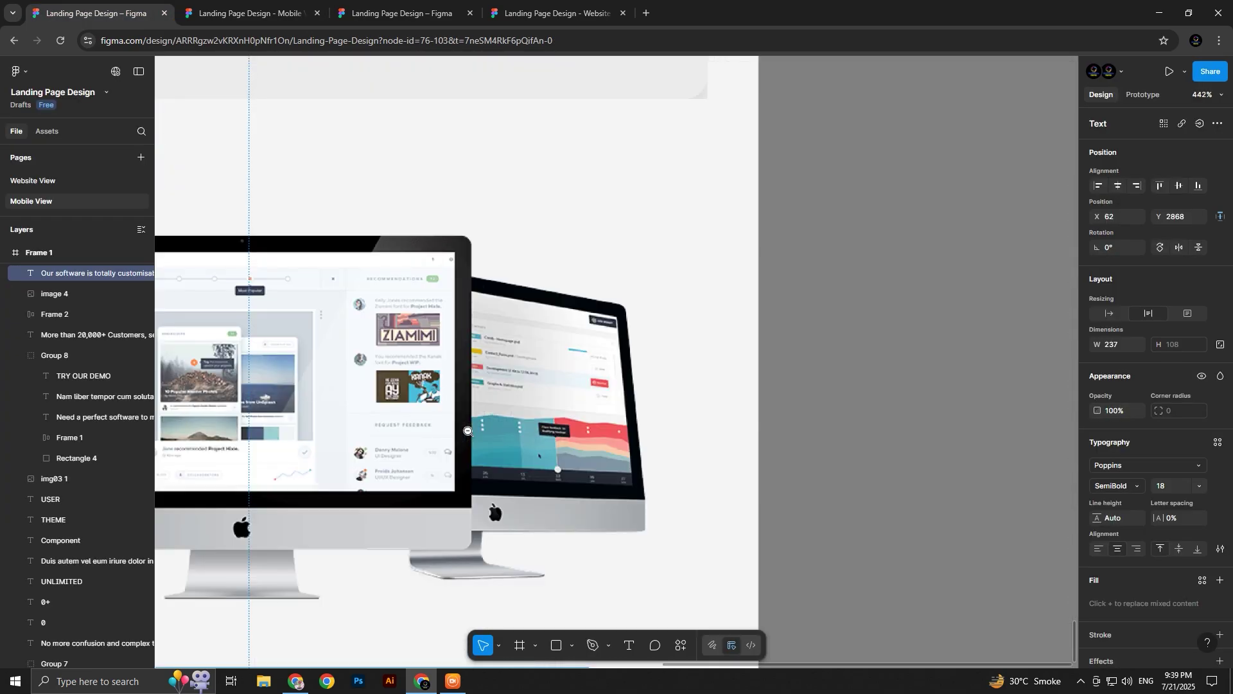
left_click(466, 431, "alt")
left_click(466, 430, "alt")
scroll(58, 483, "down", 5)
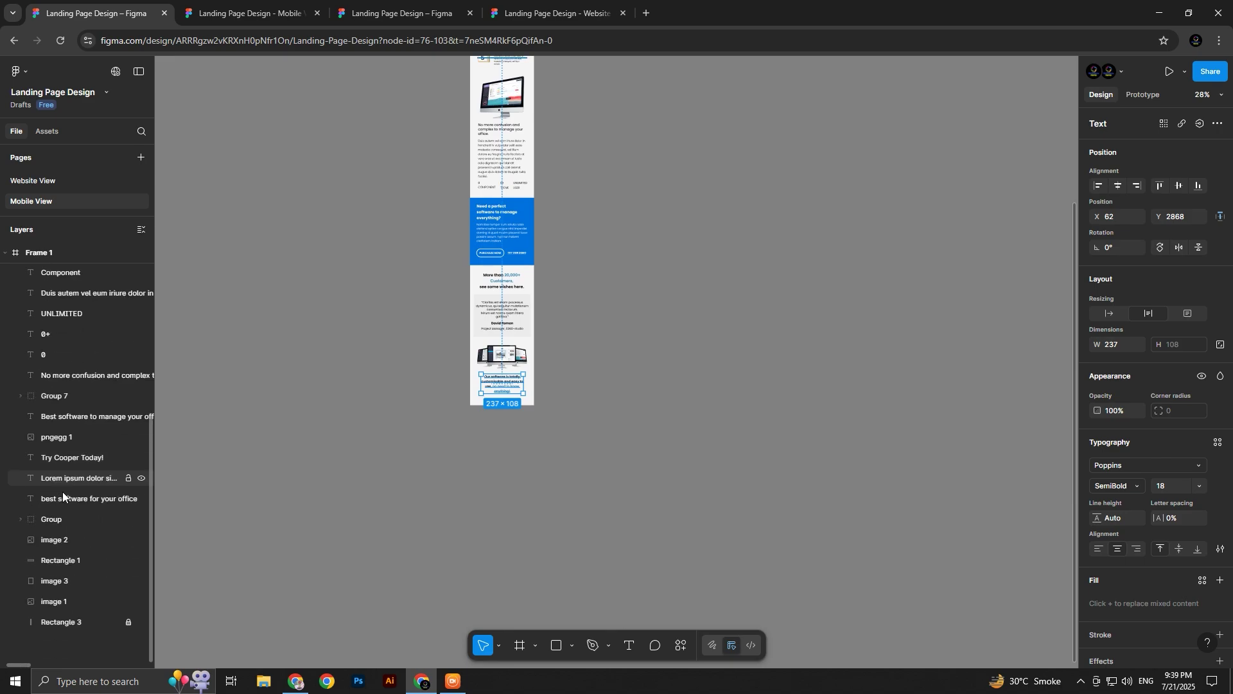
left_click(71, 623)
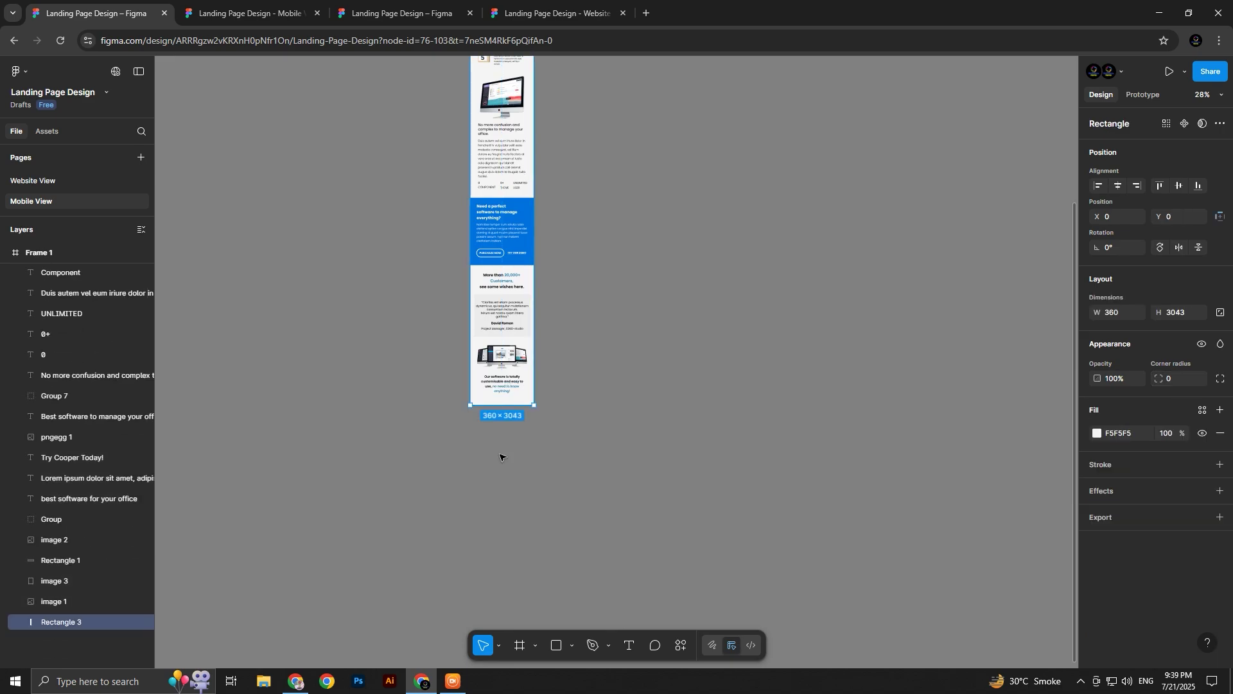
left_click_drag(502, 431, 503, 615)
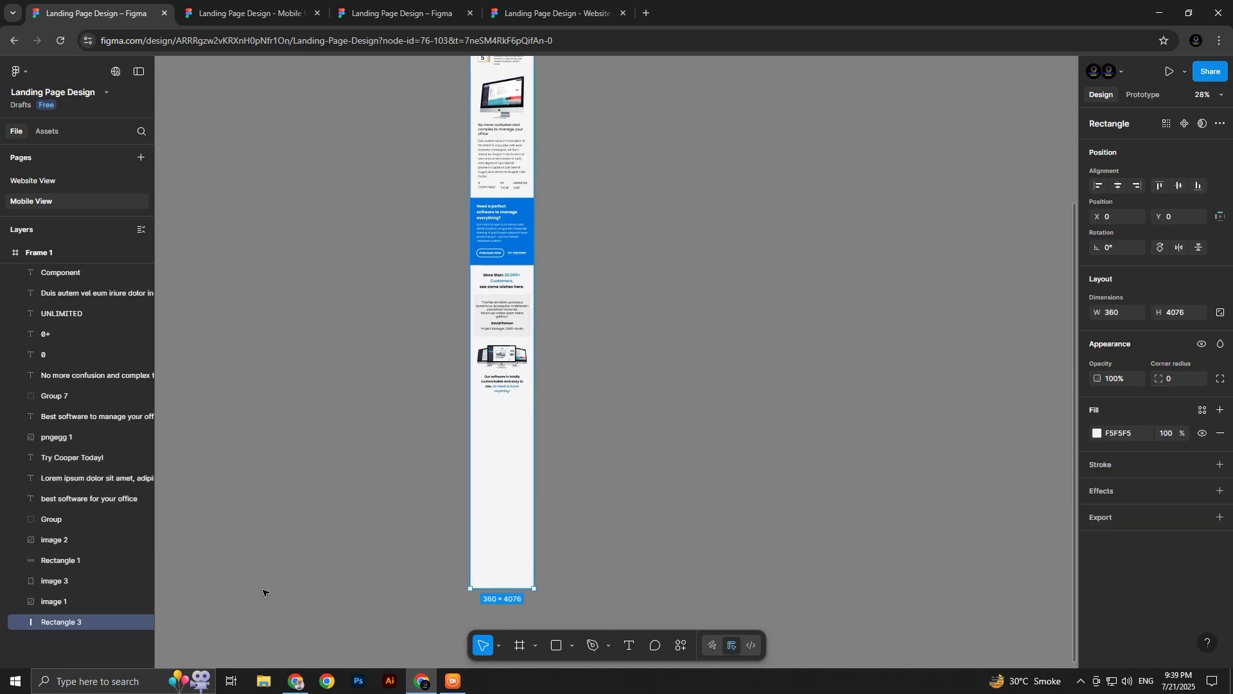
Scroll through the mobile prototype to review the sections built so far
left_click(247, 13)
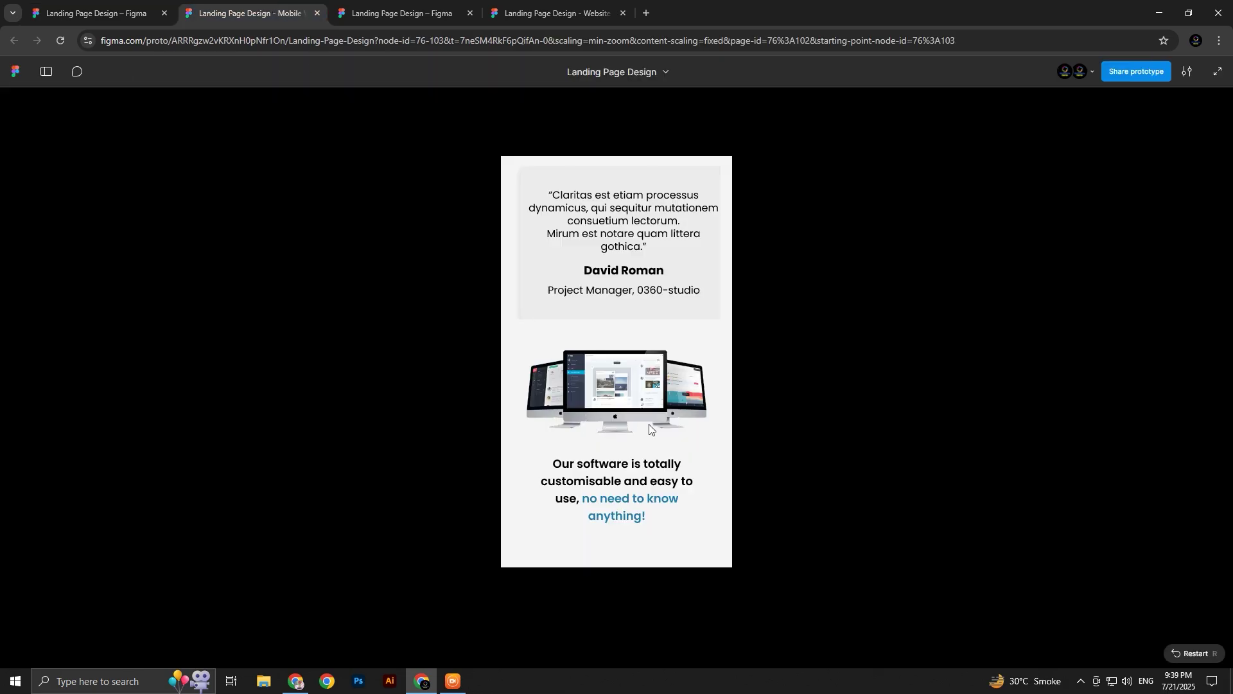
scroll(640, 418, "up", 10)
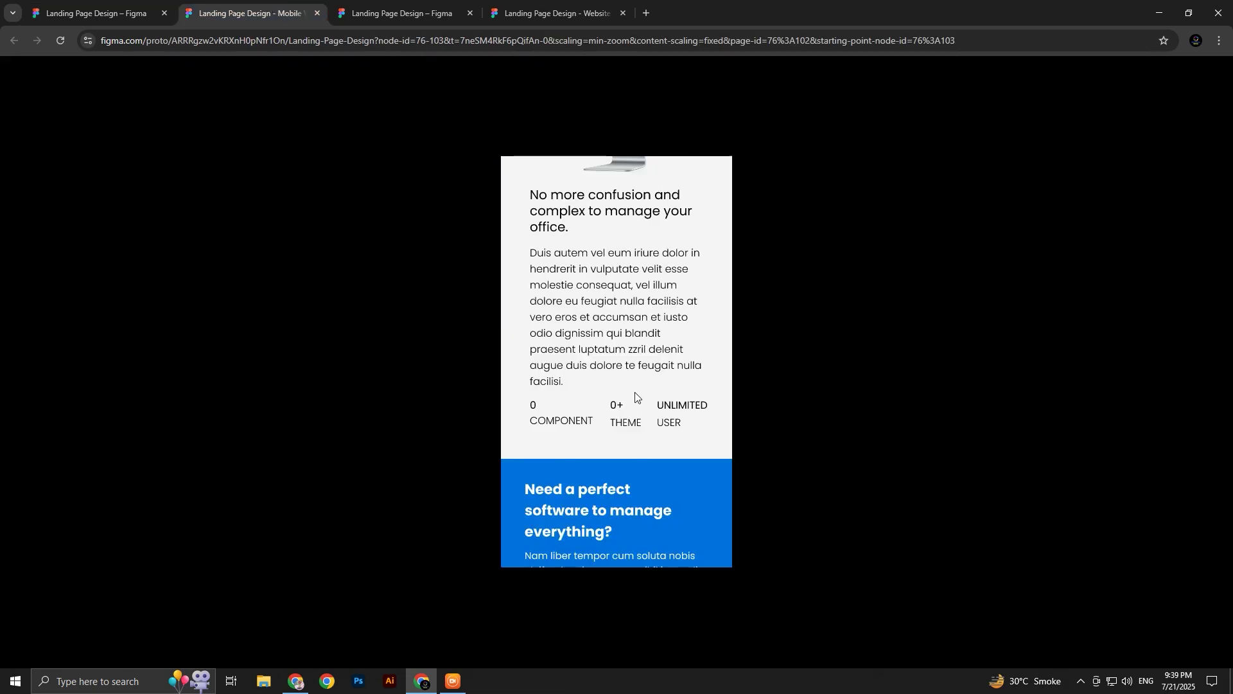
scroll(640, 418, "down", 8)
Copy the video banner image and its play button from the Website View page and paste them into Frame 1 of Mobile View
left_click(373, 2)
scroll(584, 299, "down", 3)
scroll(584, 299, "up", 1)
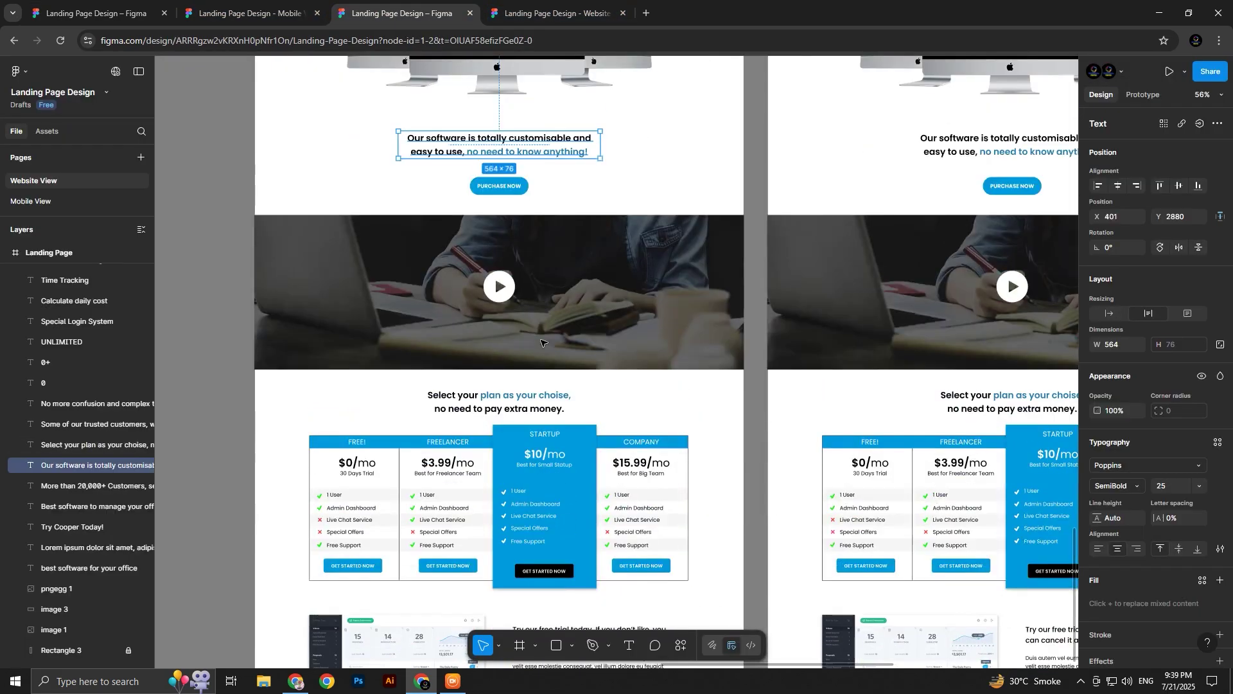
left_click(499, 286)
left_click(618, 294, "shift")
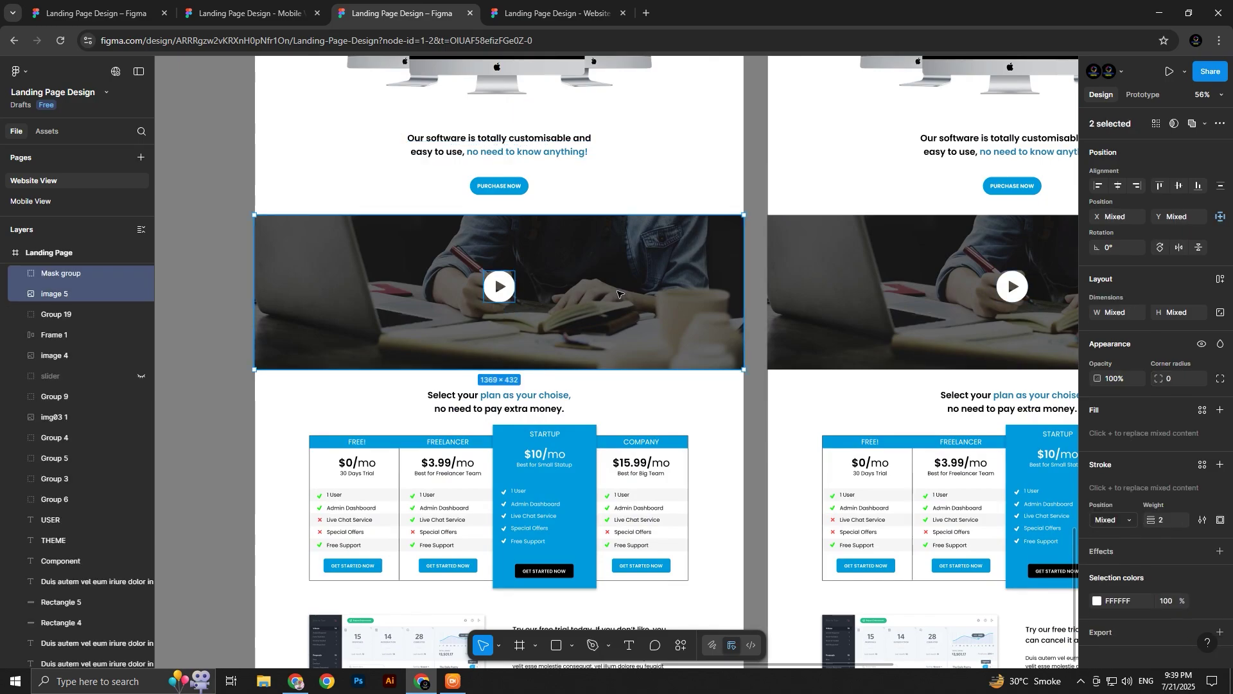
left_click(96, 13)
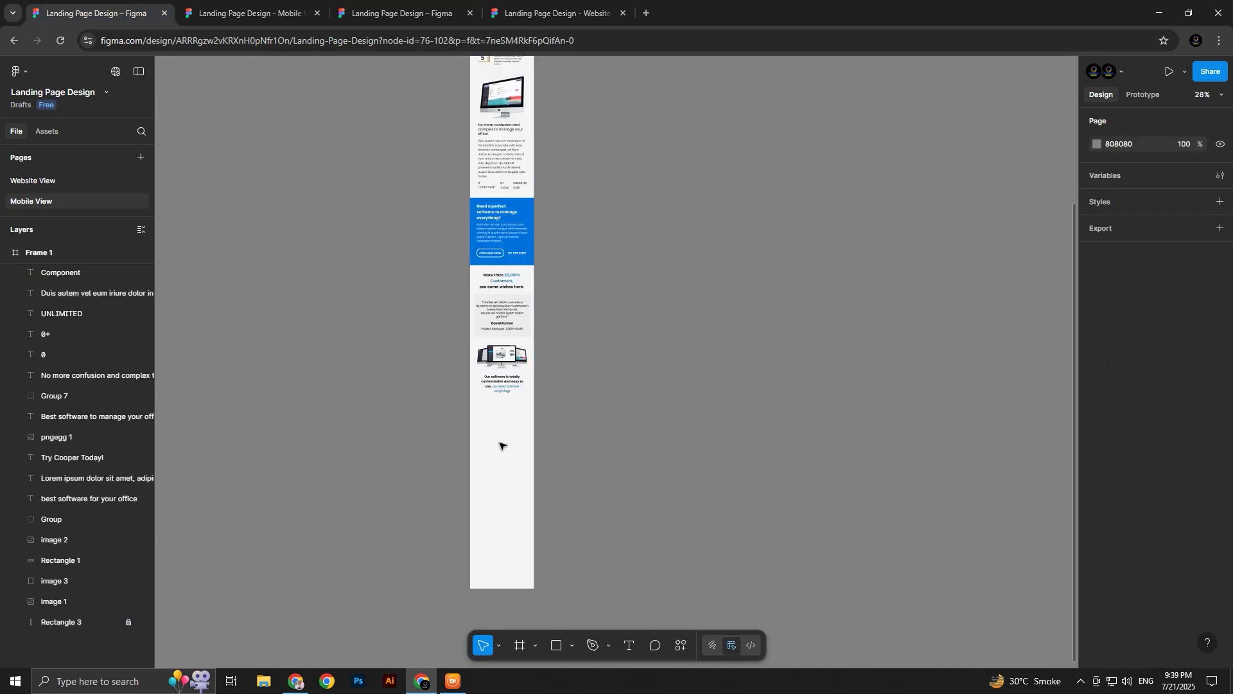
left_click(48, 252)
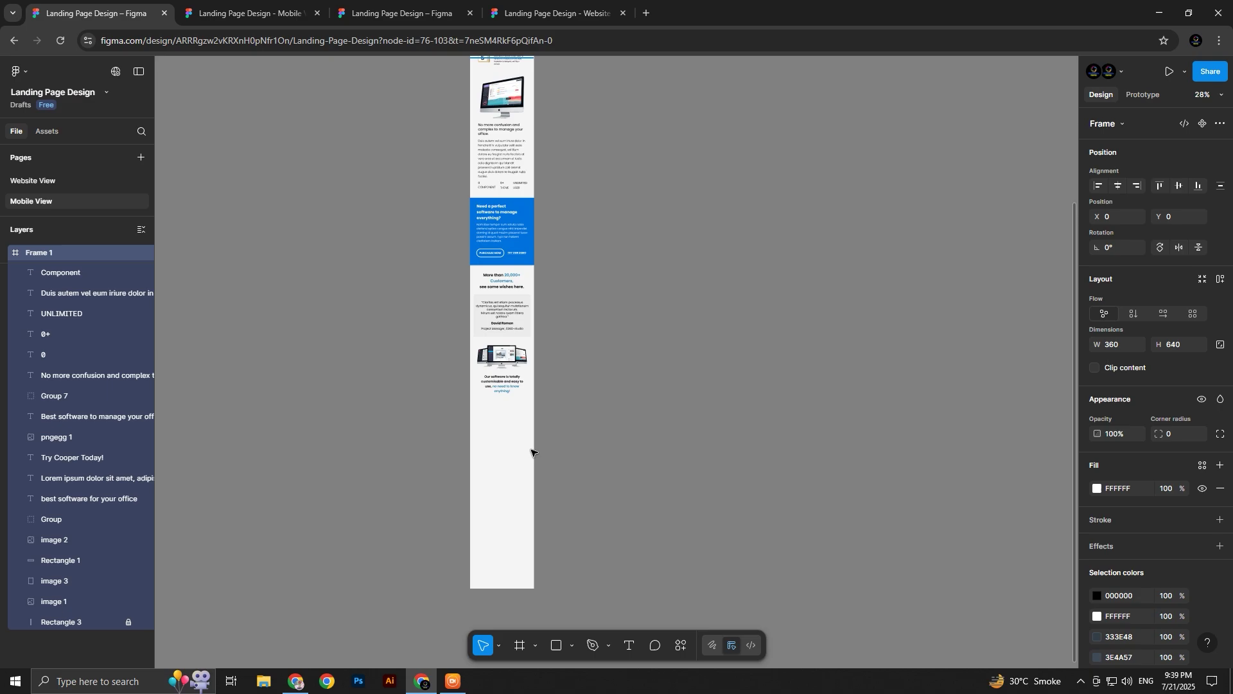
key("ctrl+v")
Narrow the video banner image to 371 × 432 and move it up directly below the software heading at Y 3015
scroll(514, 469, "up", 6)
scroll(578, 337, "down", 3)
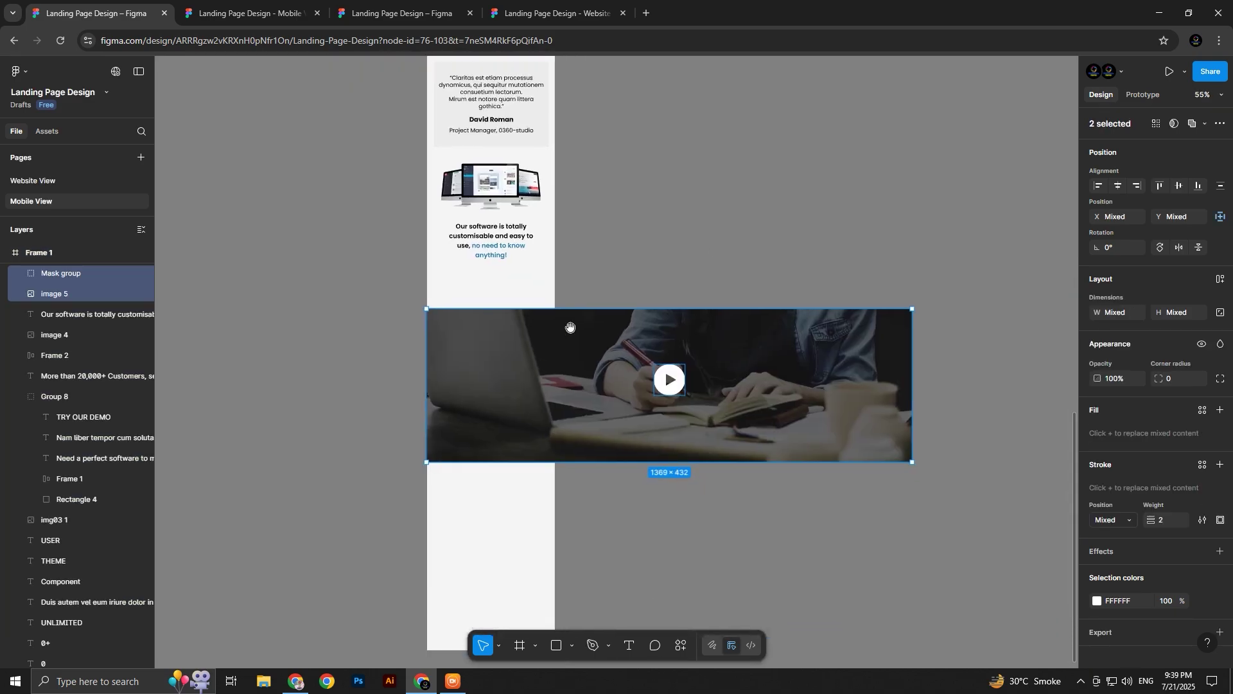
left_click(571, 327)
left_click_drag(910, 375, 551, 356)
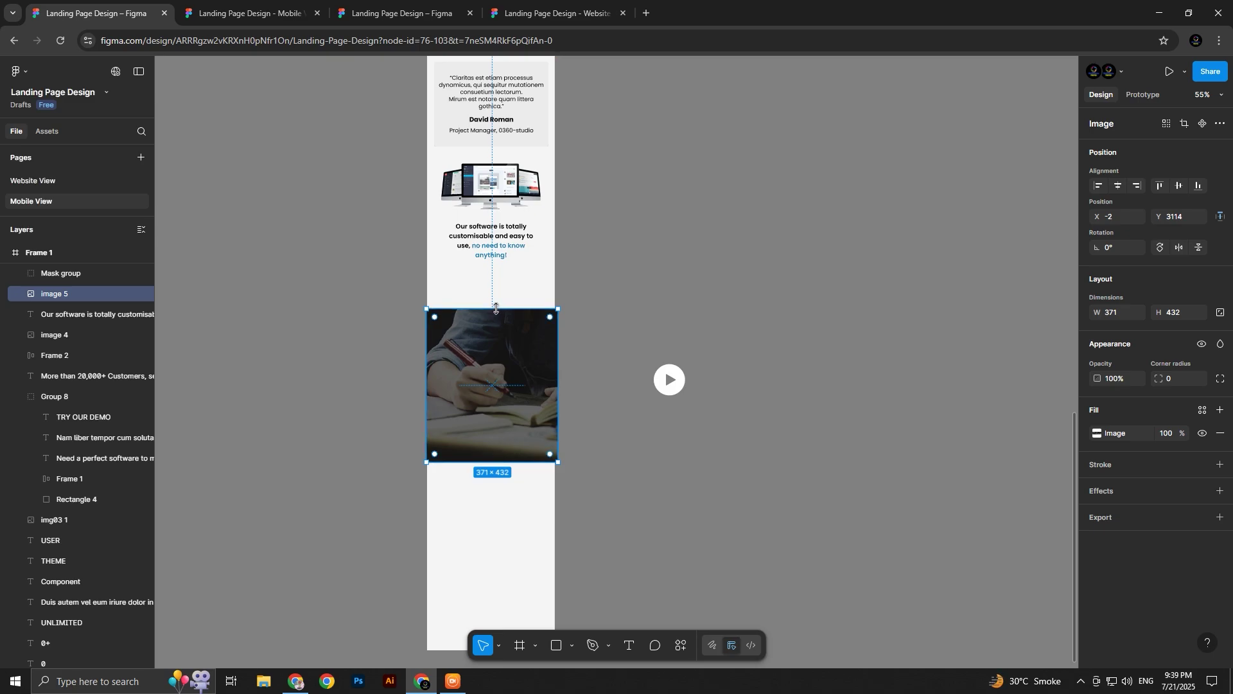
left_click_drag(494, 315, 494, 279)
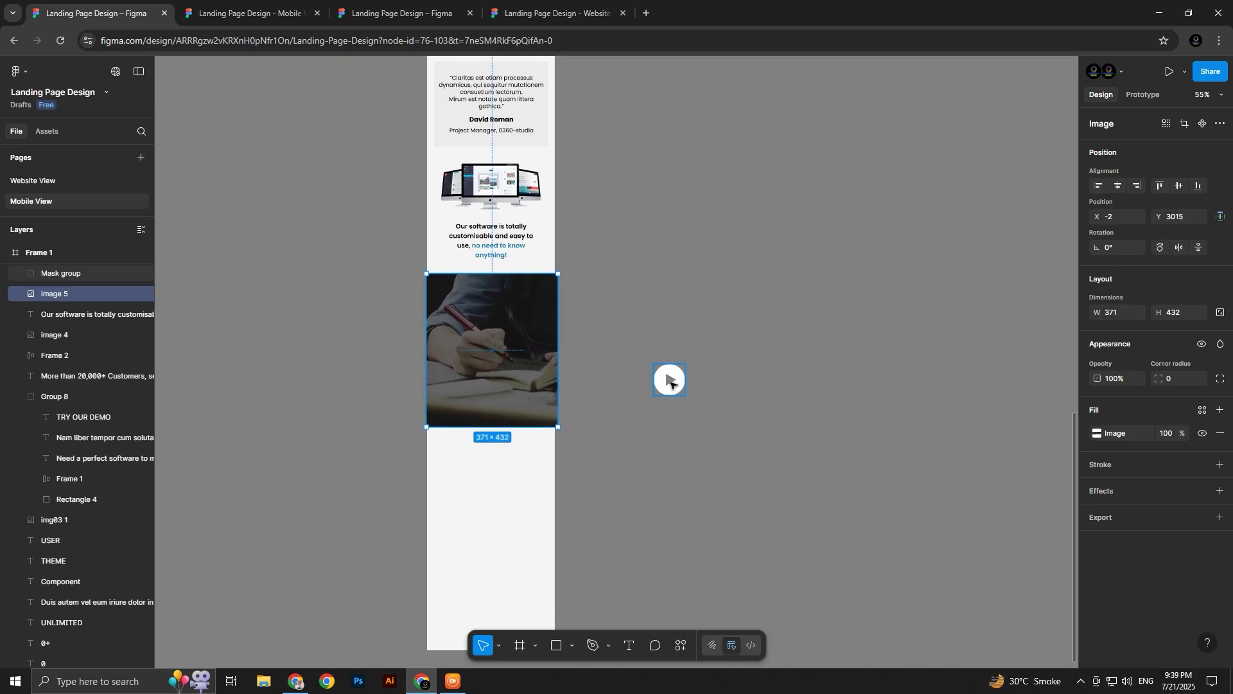
Move the play button onto the middle of the video image and align the two on their vertical centres
left_click_drag(671, 384, 496, 341)
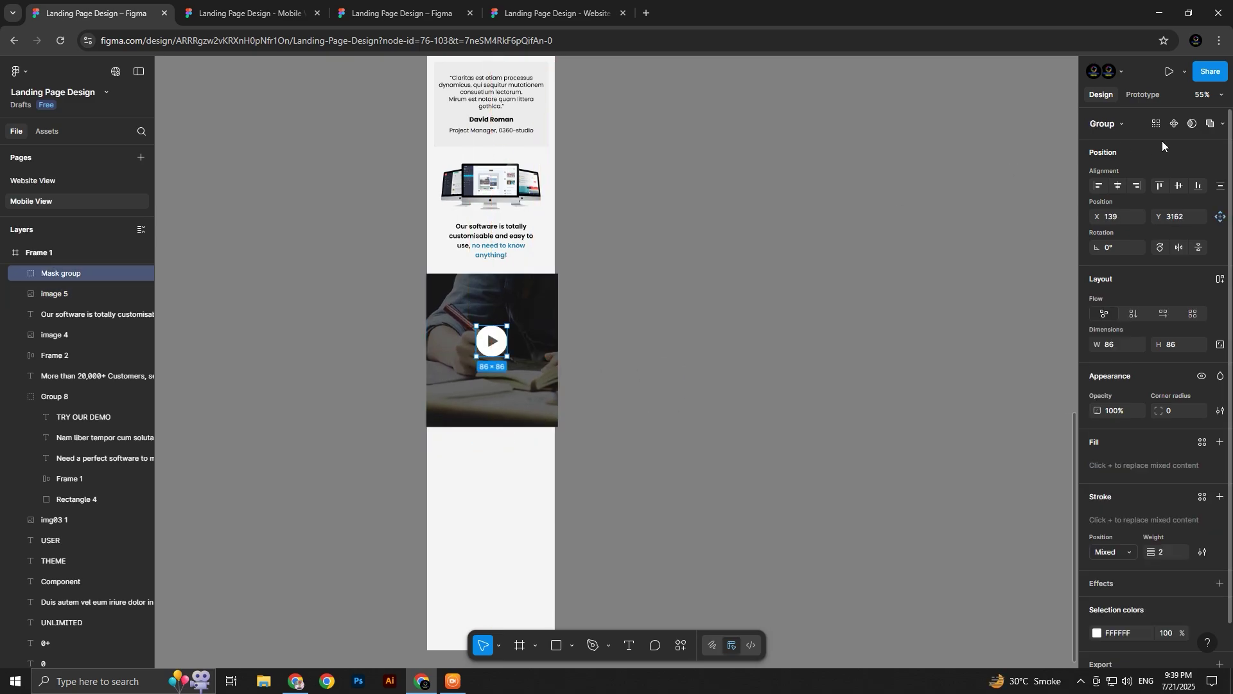
left_click(550, 309, "shift")
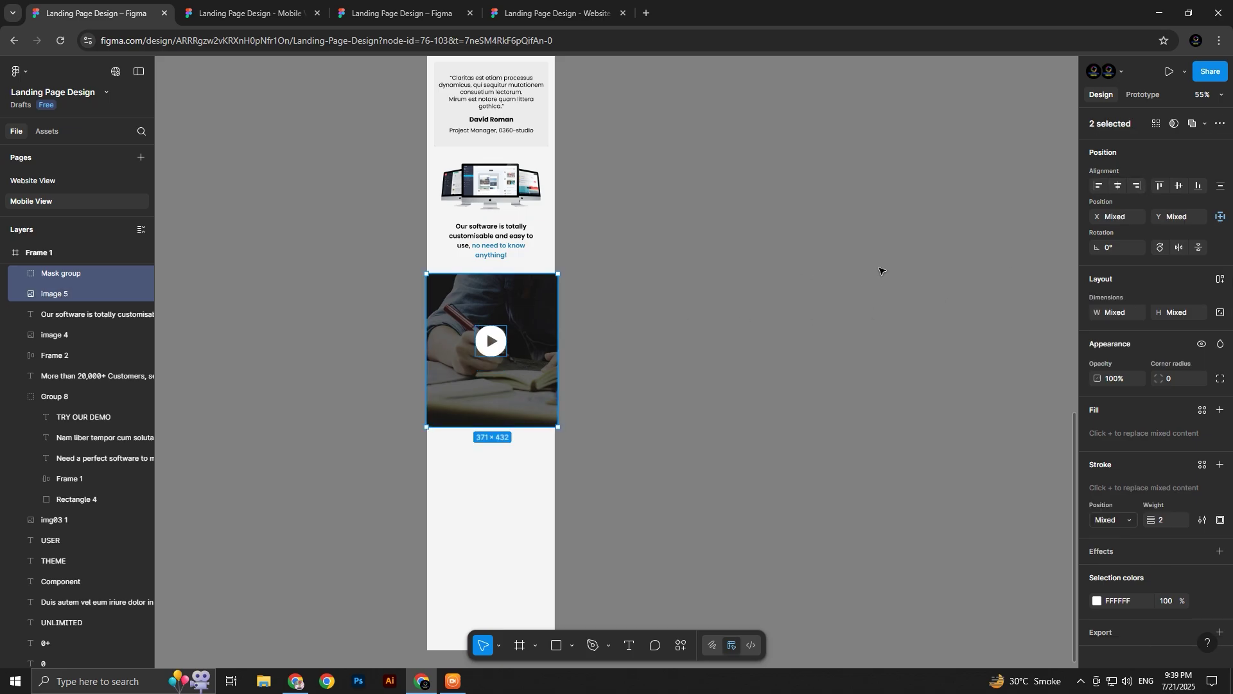
left_click(1179, 186)
left_click(765, 319)
Copy the "Select your plan as your choise" heading from the Website View page and paste it into Frame 1 of Mobile View
left_click(365, 3)
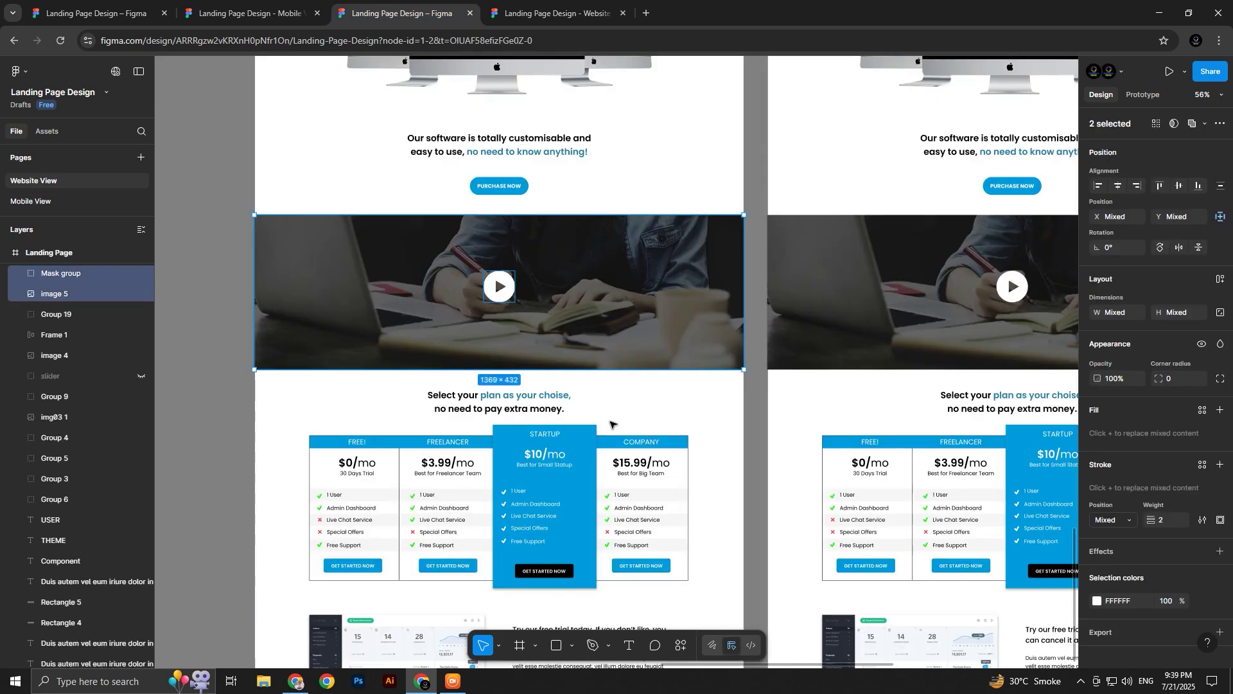
scroll(604, 421, "down", 1)
left_click(490, 378)
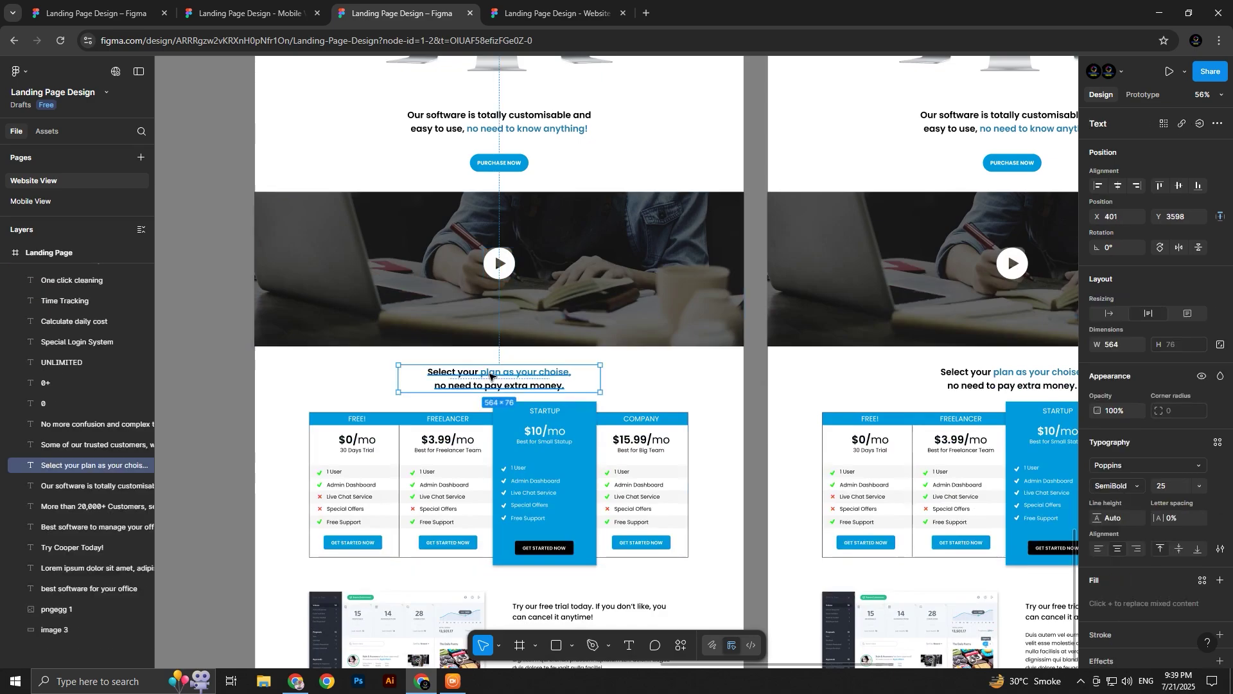
left_click(131, 9)
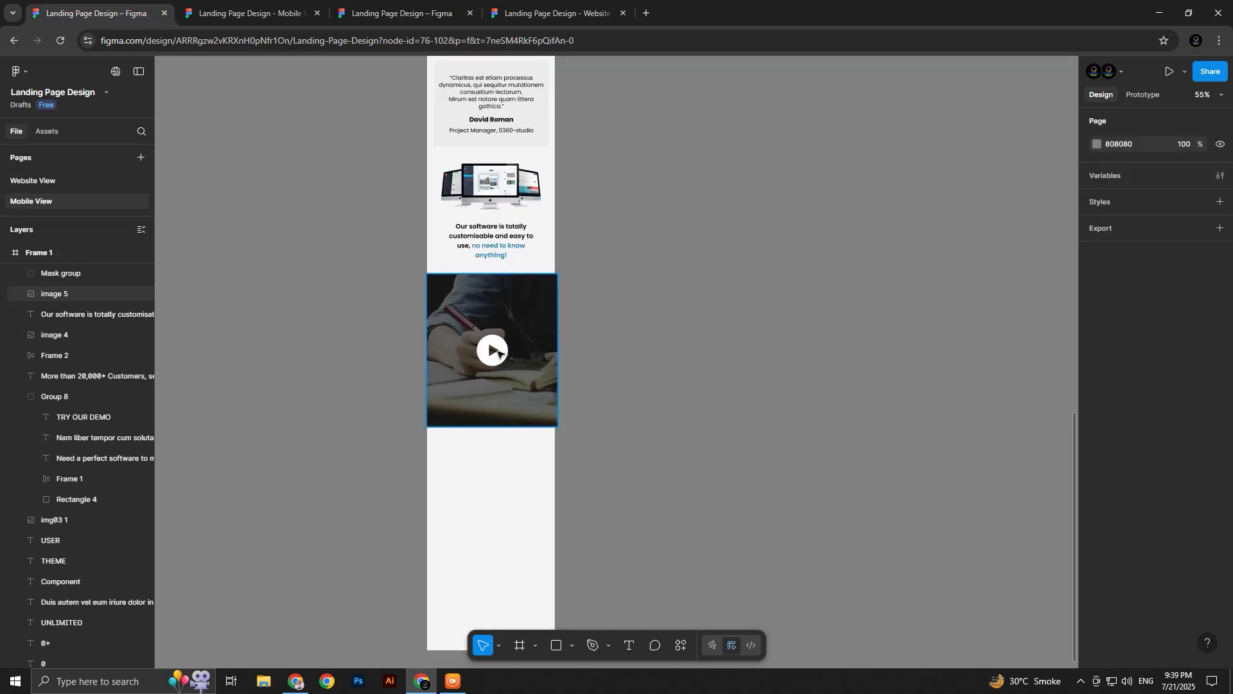
left_click(31, 252)
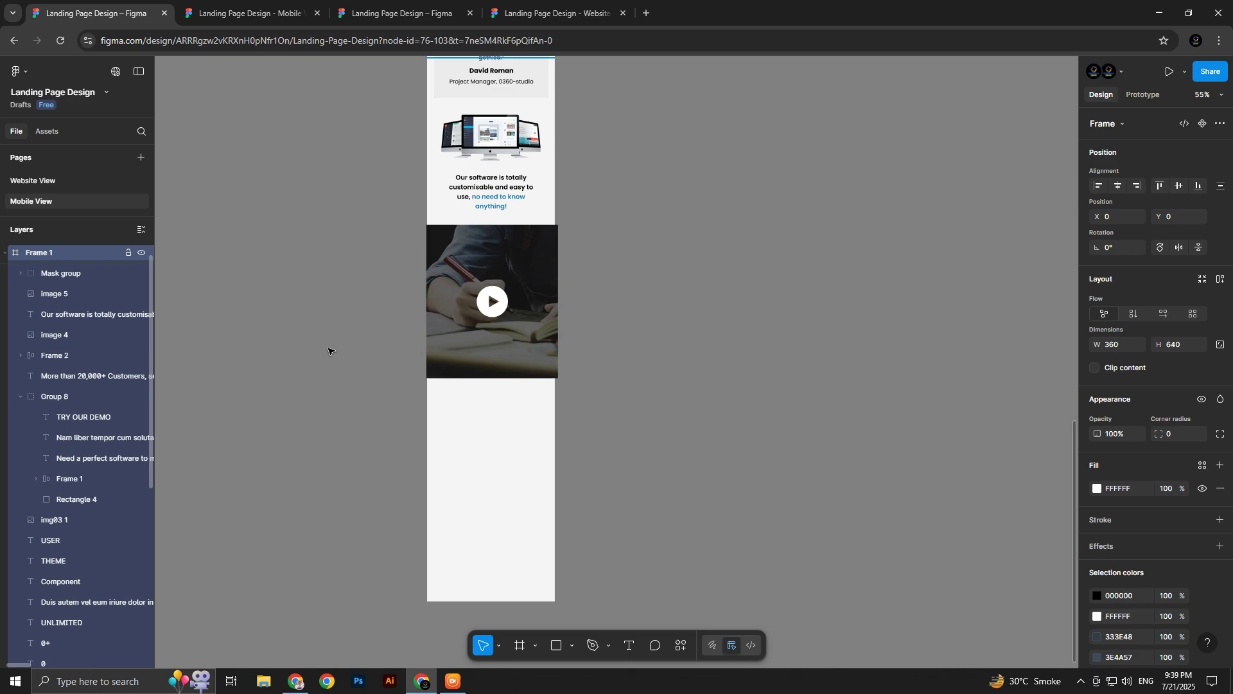
key("ctrl+v")
scroll(622, 435, "up", 5)
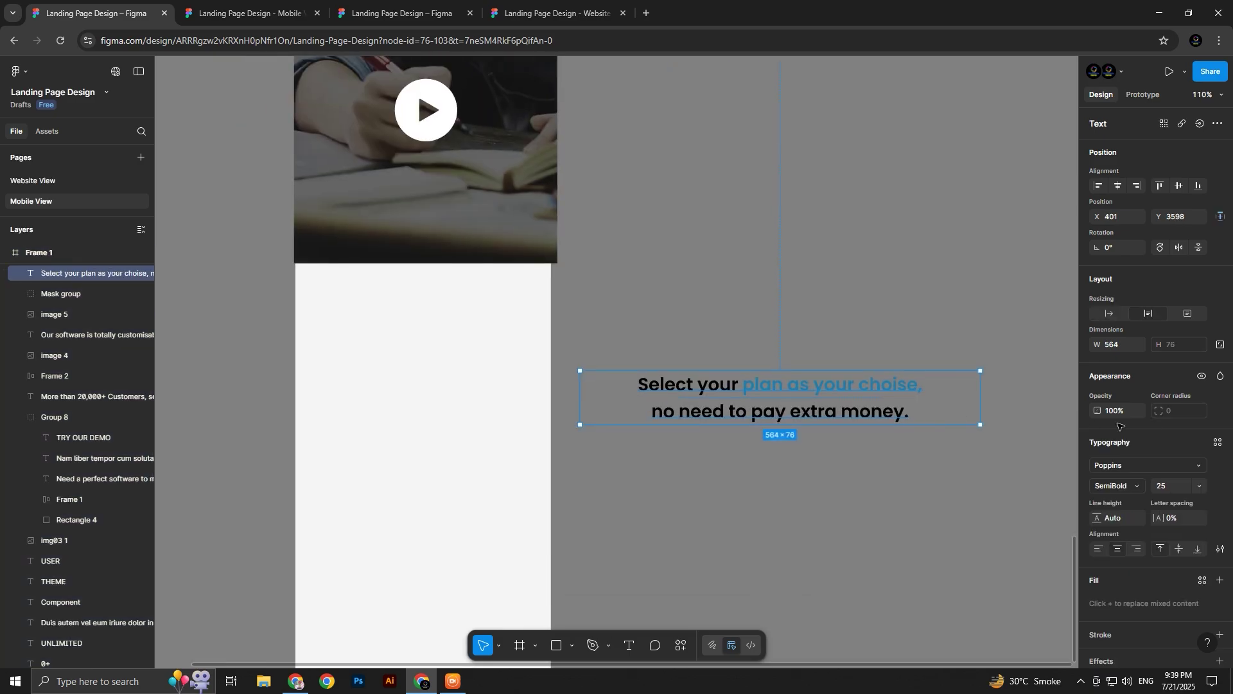
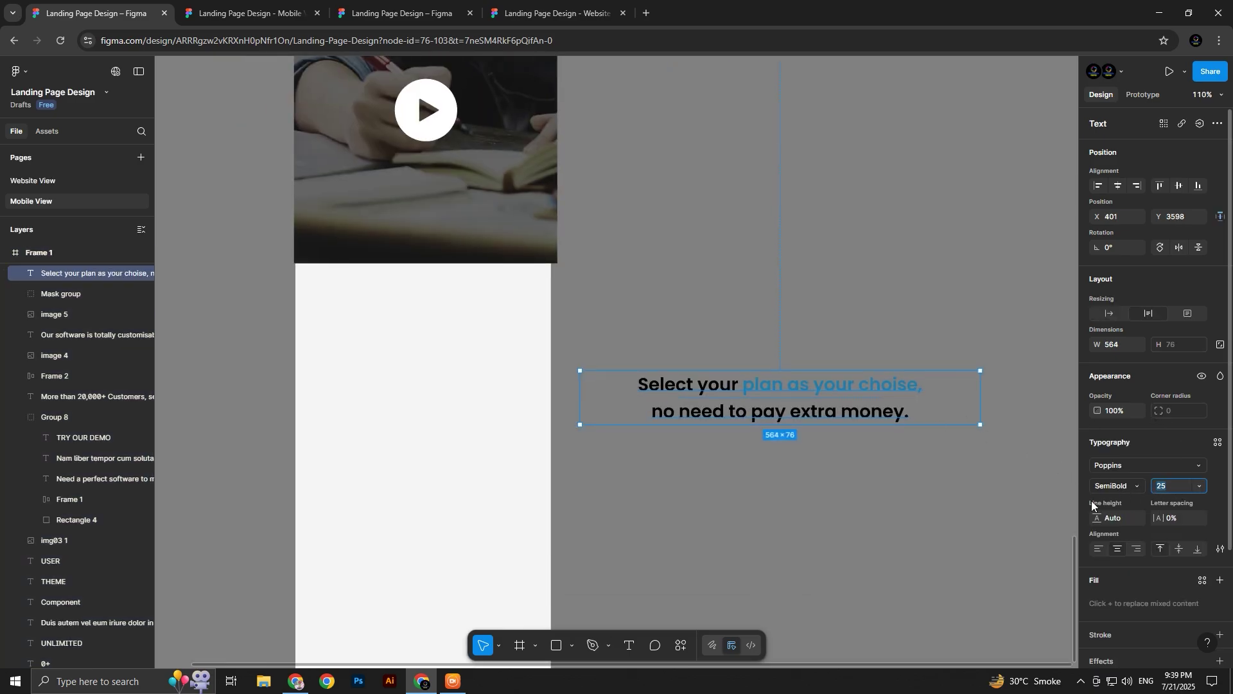
Set the plan heading's font size to 18, narrow it to 293 and centre it in the frame just below the video image
type("18")
key("Return")
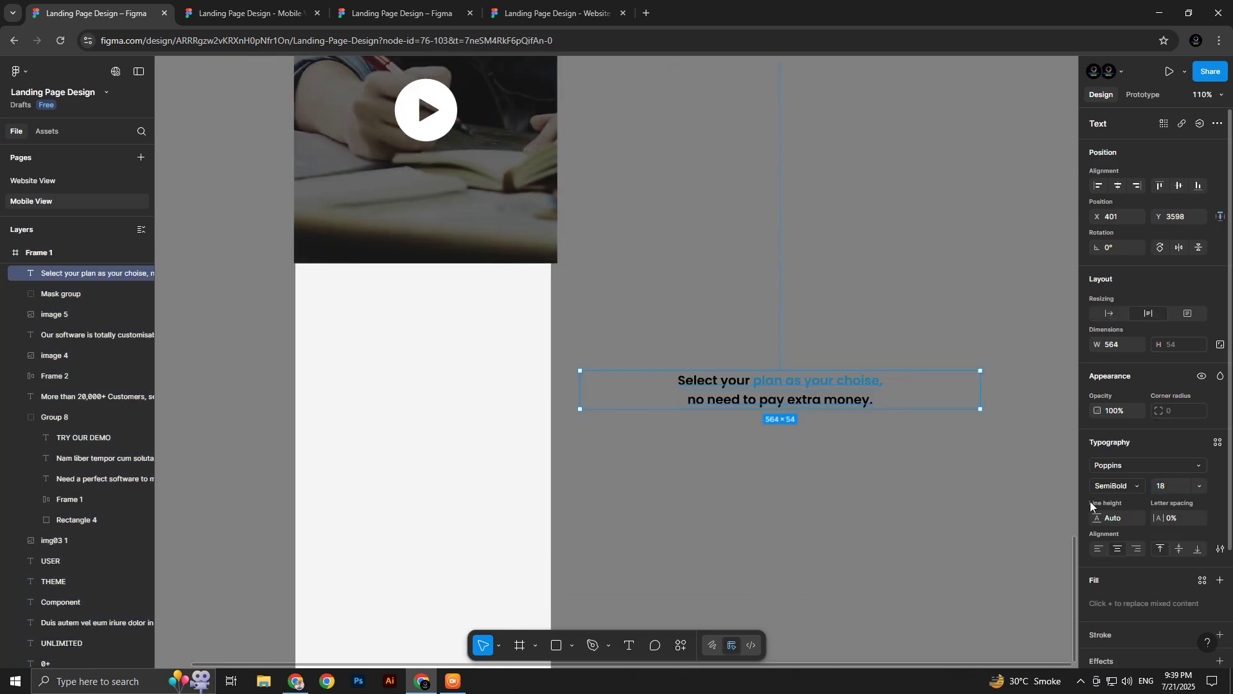
left_click(1119, 187)
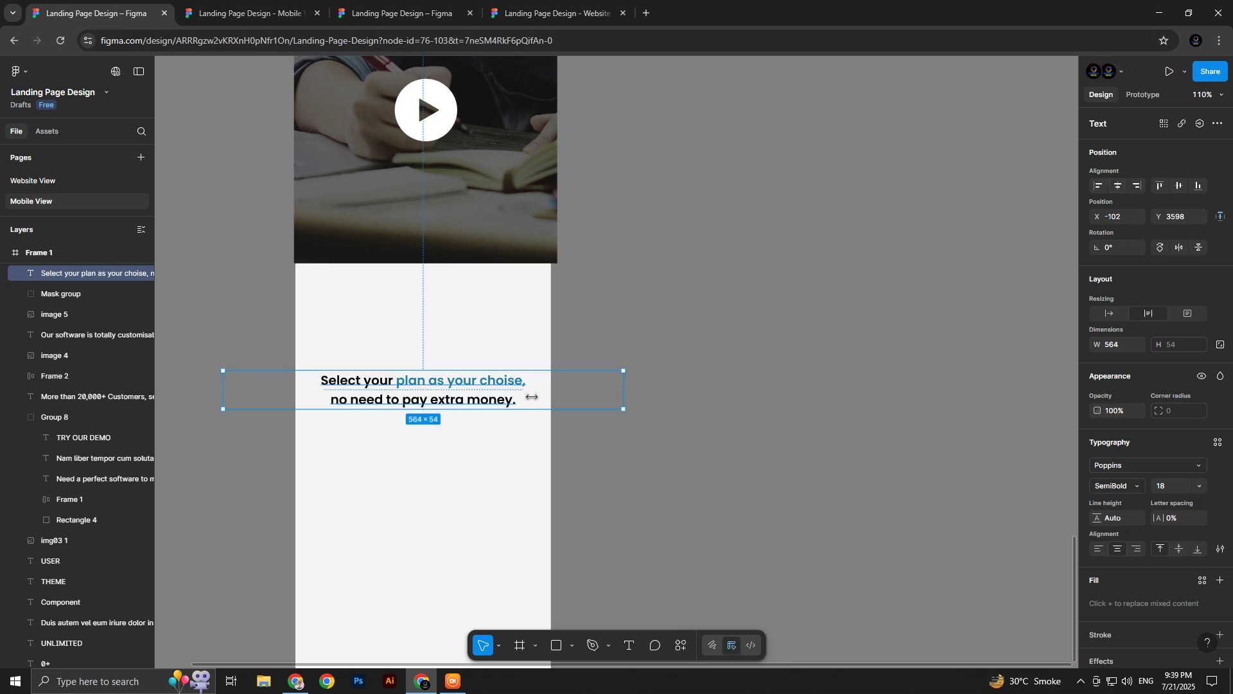
left_click_drag(532, 397, 431, 393)
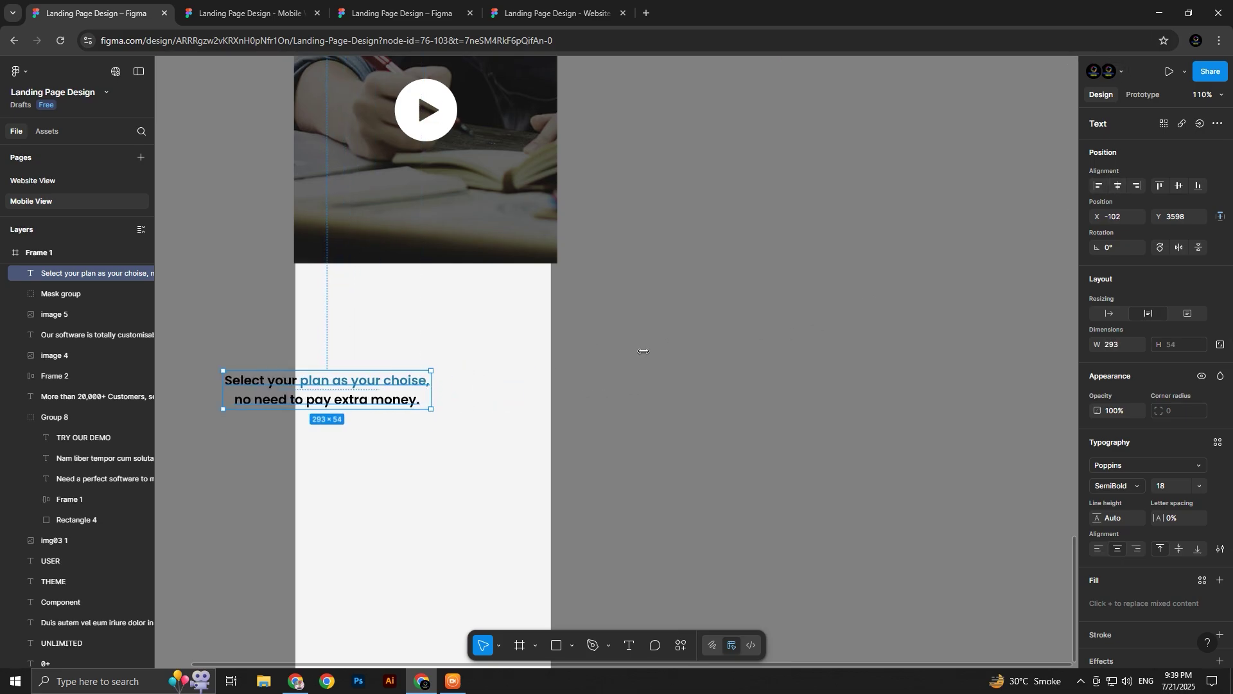
left_click(1119, 186)
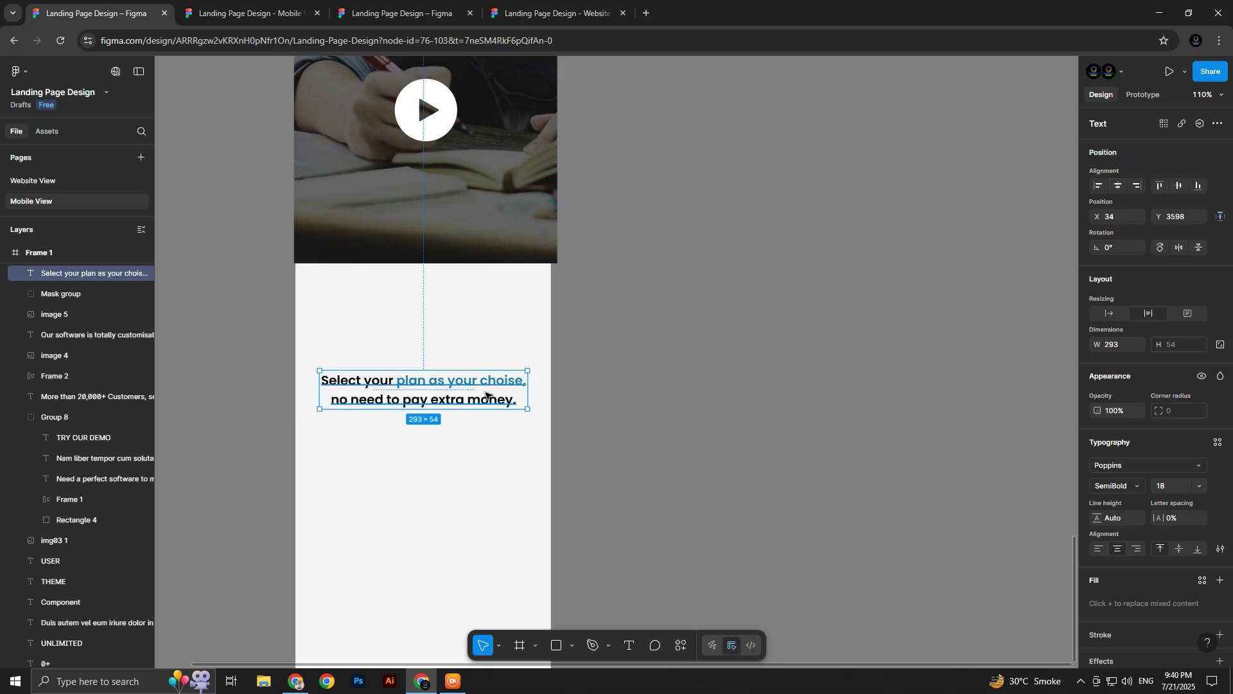
scroll(486, 394, "down", 3)
Copy the four-column pricing table group from the Website View page and paste it into Mobile View
left_click(301, 6)
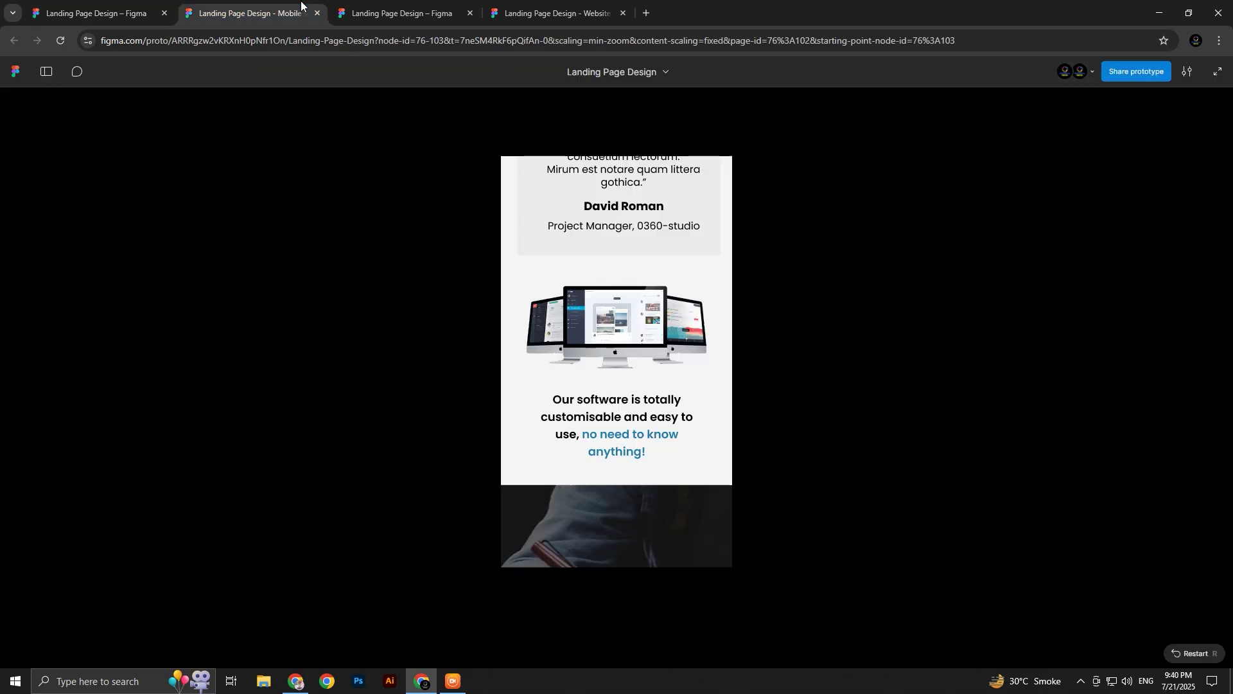
left_click(392, 13)
scroll(534, 380, "down", 3)
left_click(534, 380)
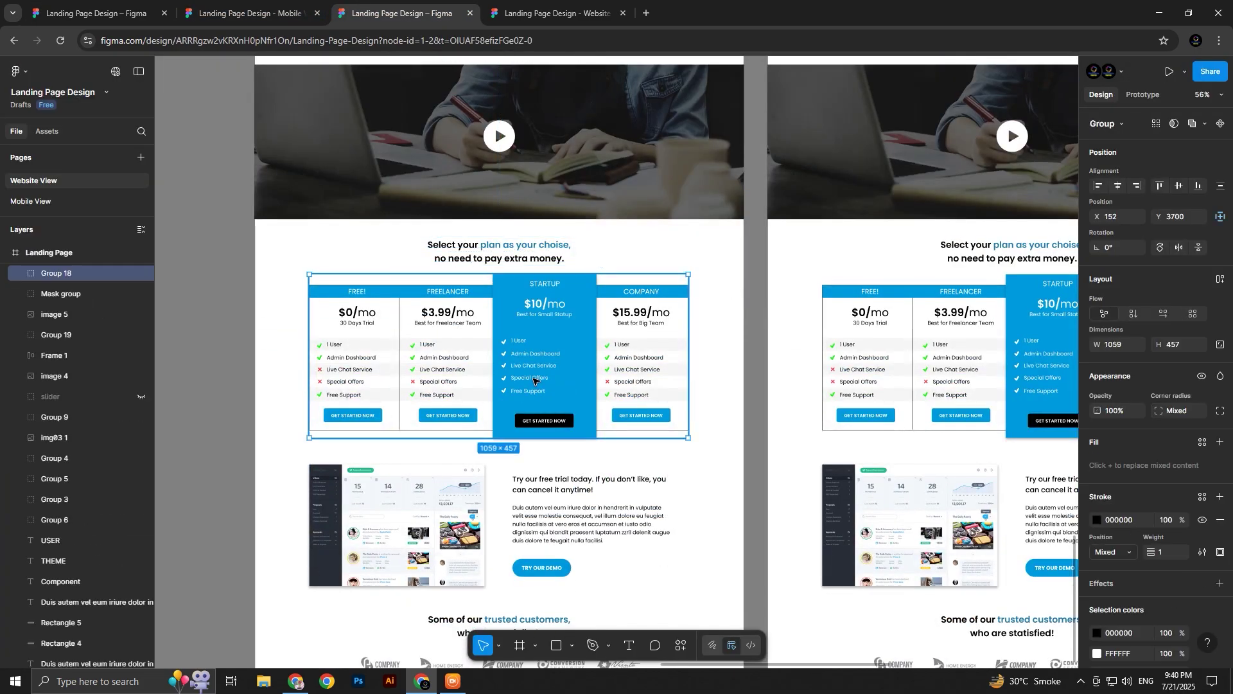
key("ctrl+1")
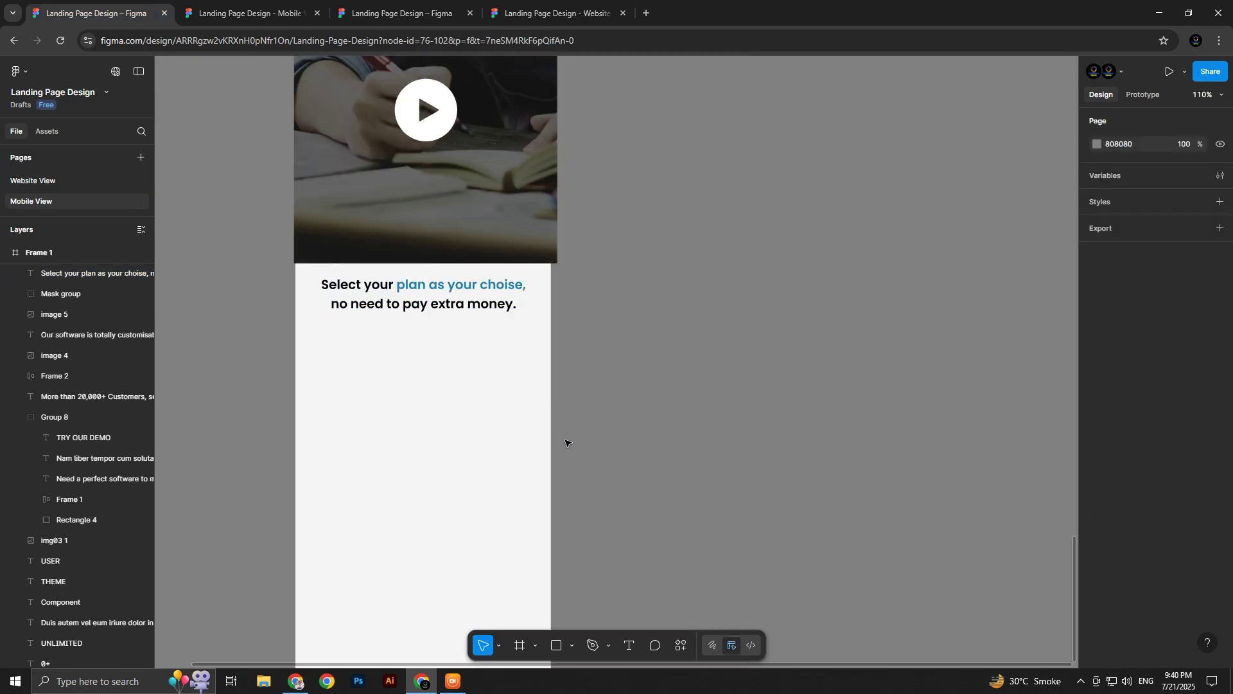
key("ctrl+v")
scroll(565, 431, "down", 5)
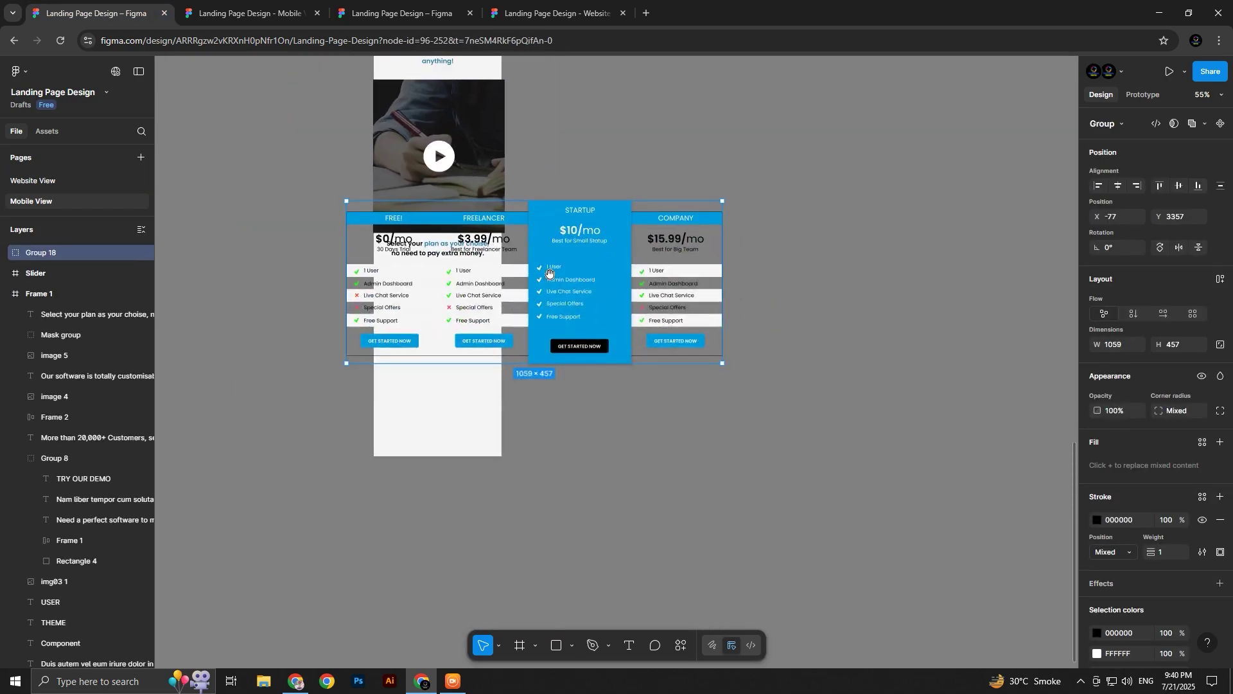
Move the pasted pricing table beside the mobile frame at X 448, Y 3505 and ungroup it
left_click_drag(601, 253, 789, 305)
scroll(735, 386, "up", 5)
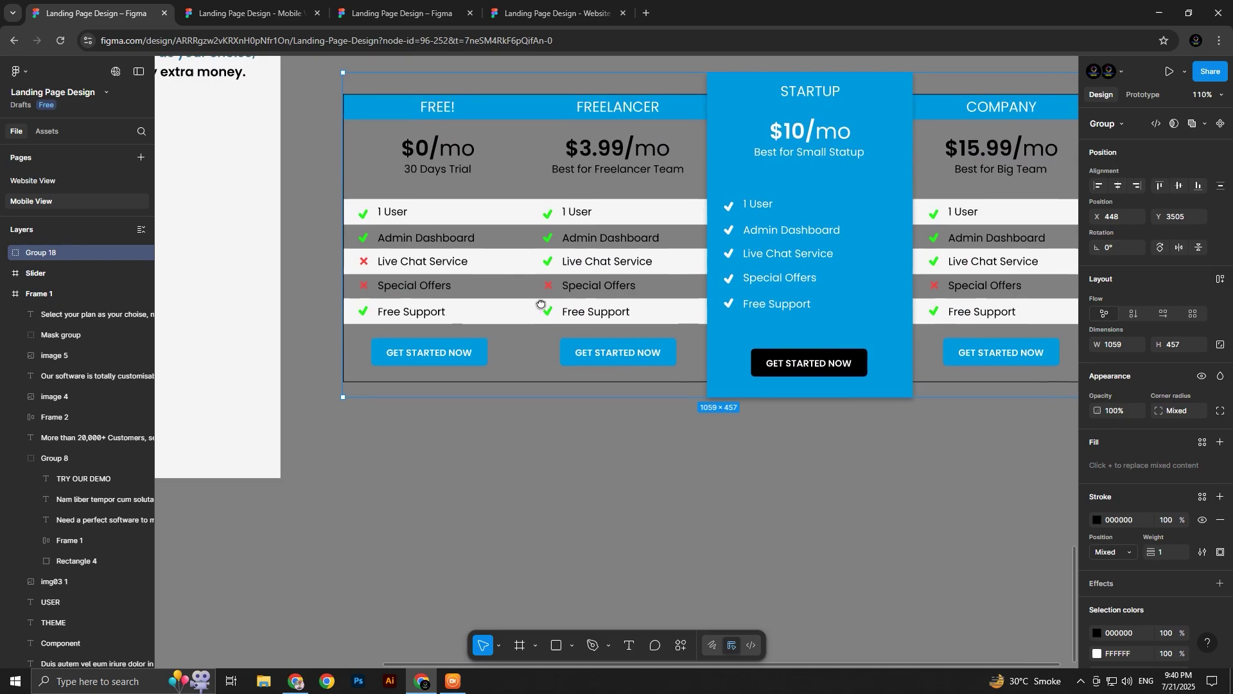
scroll(543, 334, "down", 5)
scroll(559, 321, "up", 5)
right_click(564, 321)
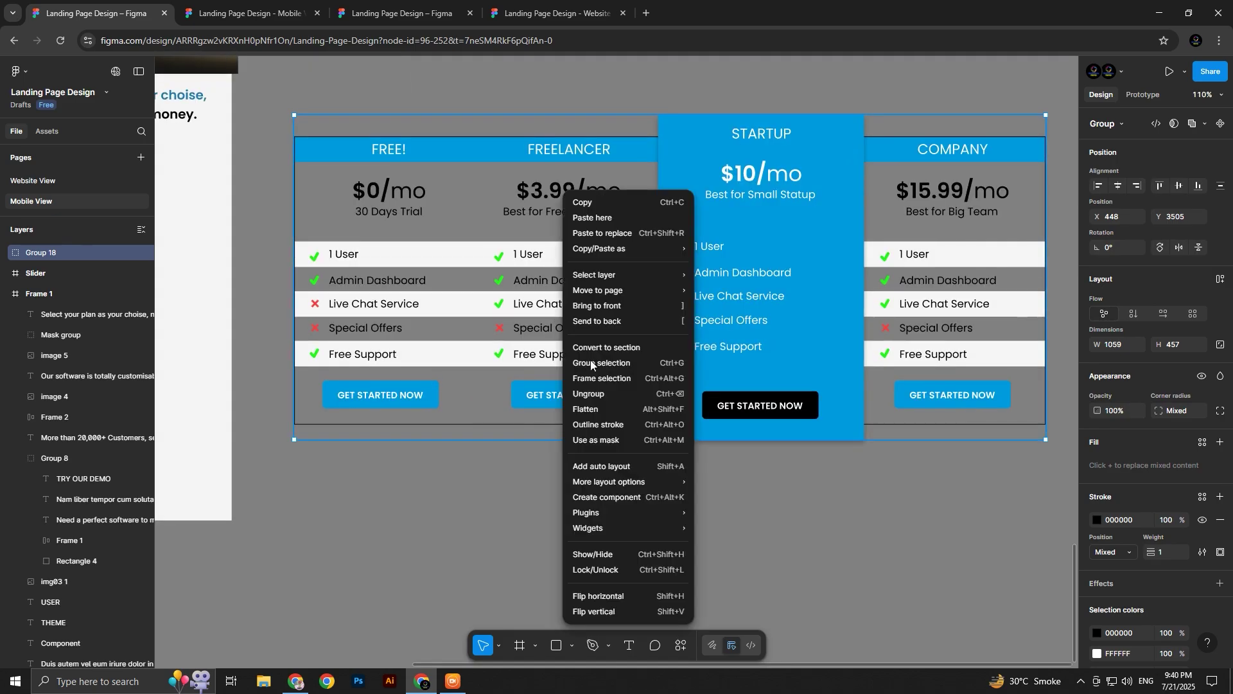
left_click(589, 394)
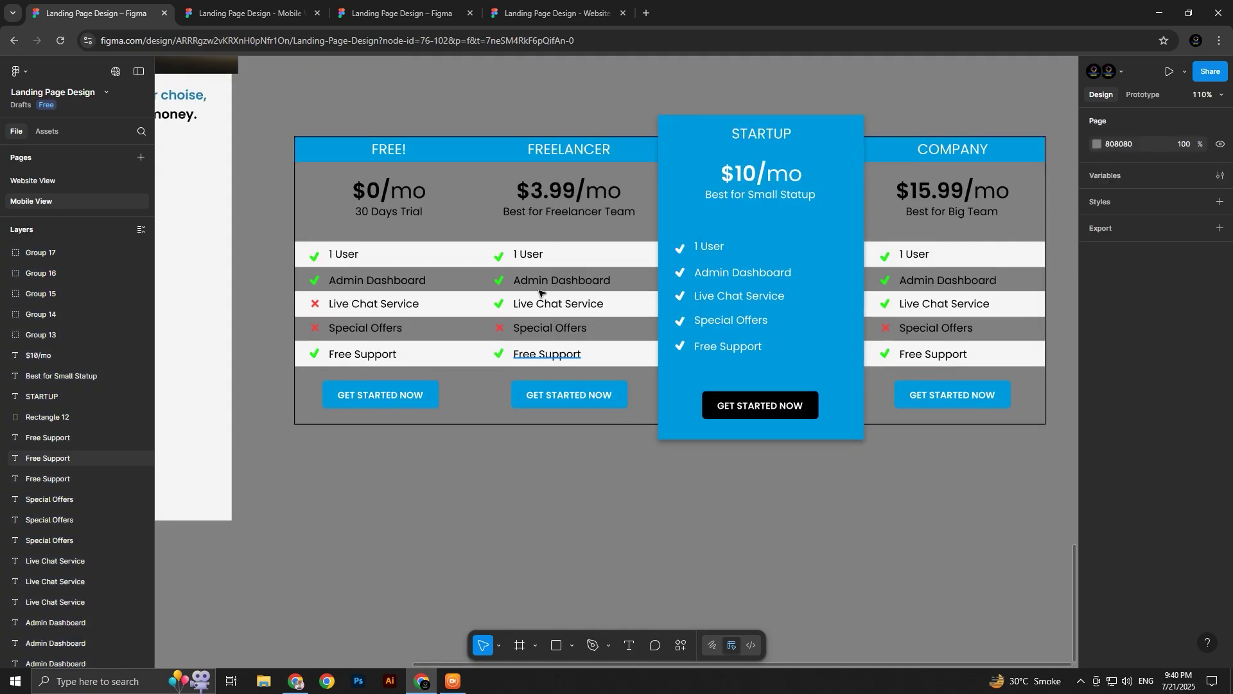
Stretch the blue header rectangle to 406 high and narrow it to 243 so it backs only the FREE! column
left_click(753, 250)
mouse_move(781, 238)
left_mouse_down()
mouse_move(889, 243)
mouse_move(801, 241)
left_mouse_up()
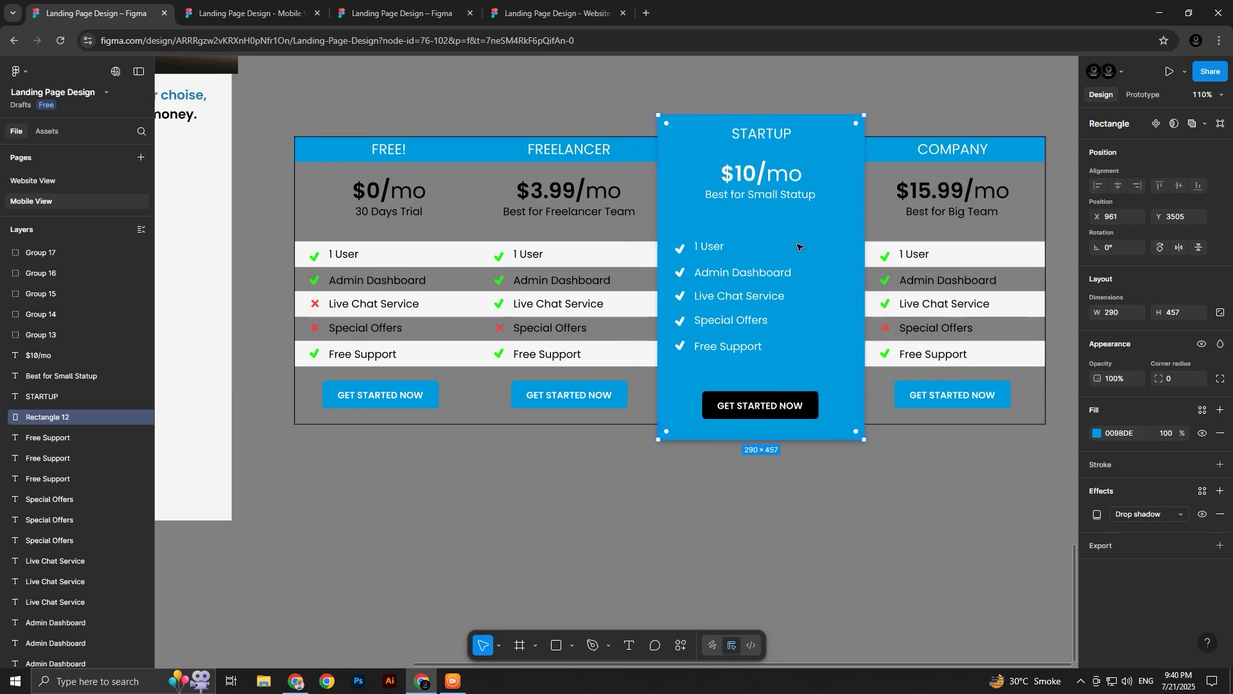
left_click(468, 153)
left_click_drag(483, 186, 462, 425)
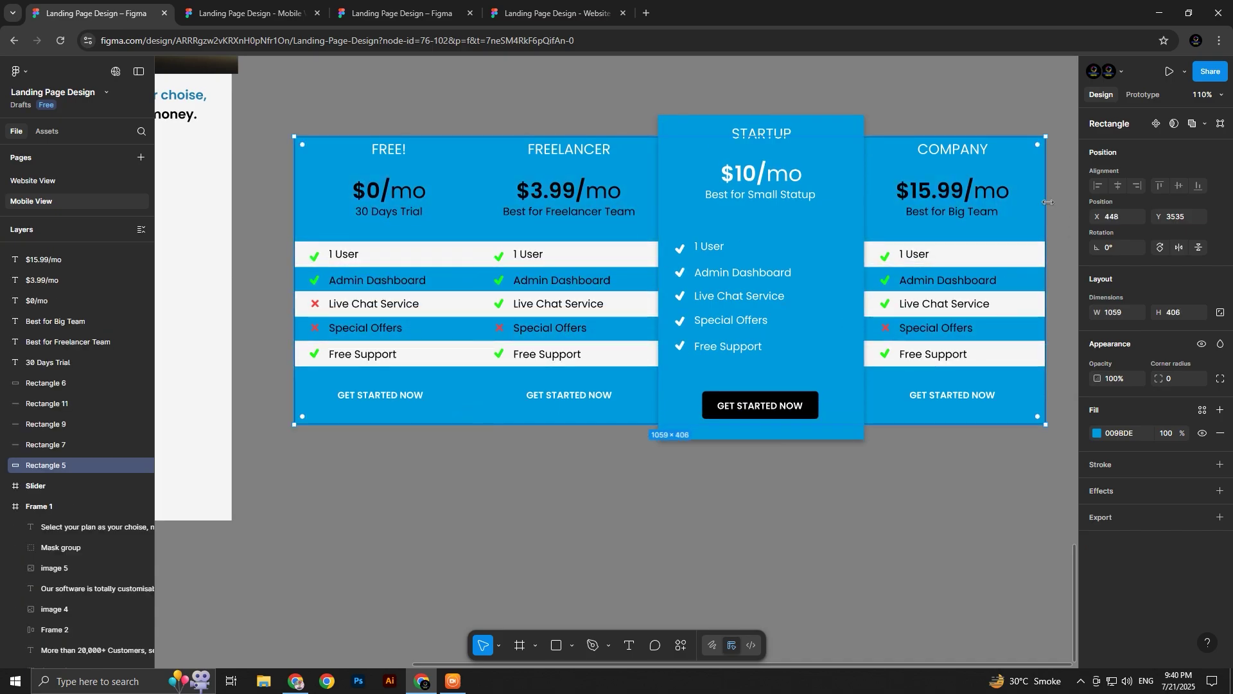
left_click_drag(1048, 202, 469, 208)
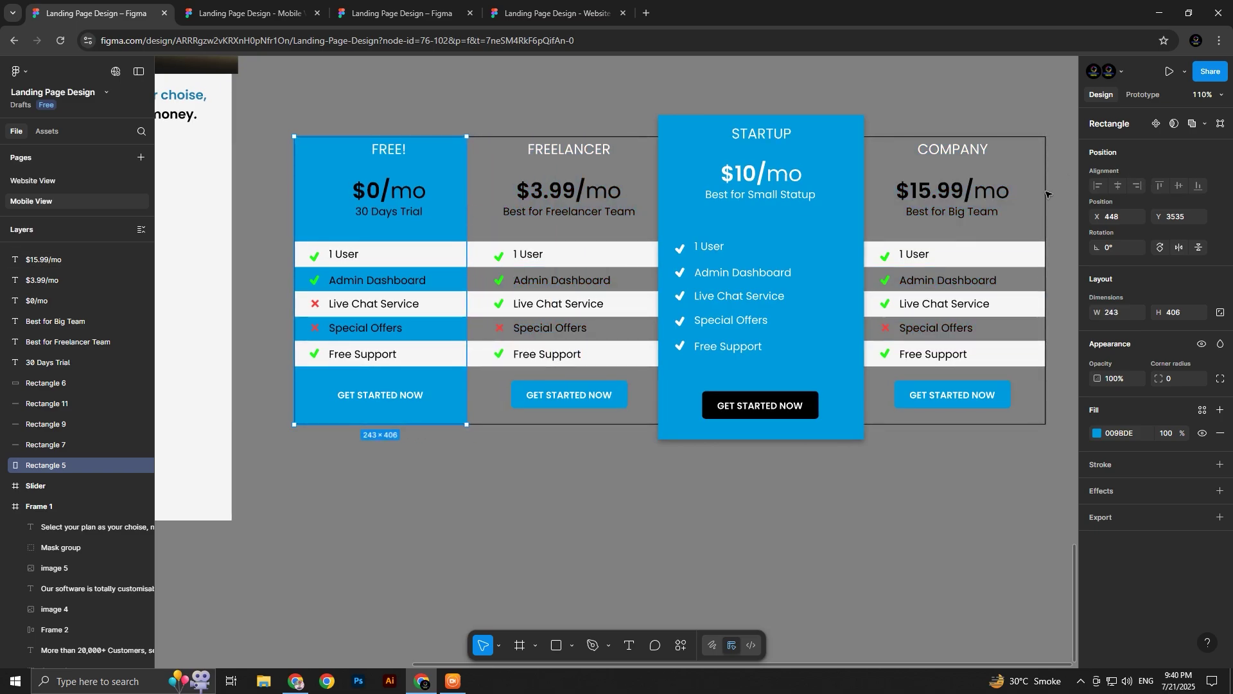
Narrow the table's black outline and white row stripes to 243 and group them with the FREE! column's contents
left_click(1048, 247)
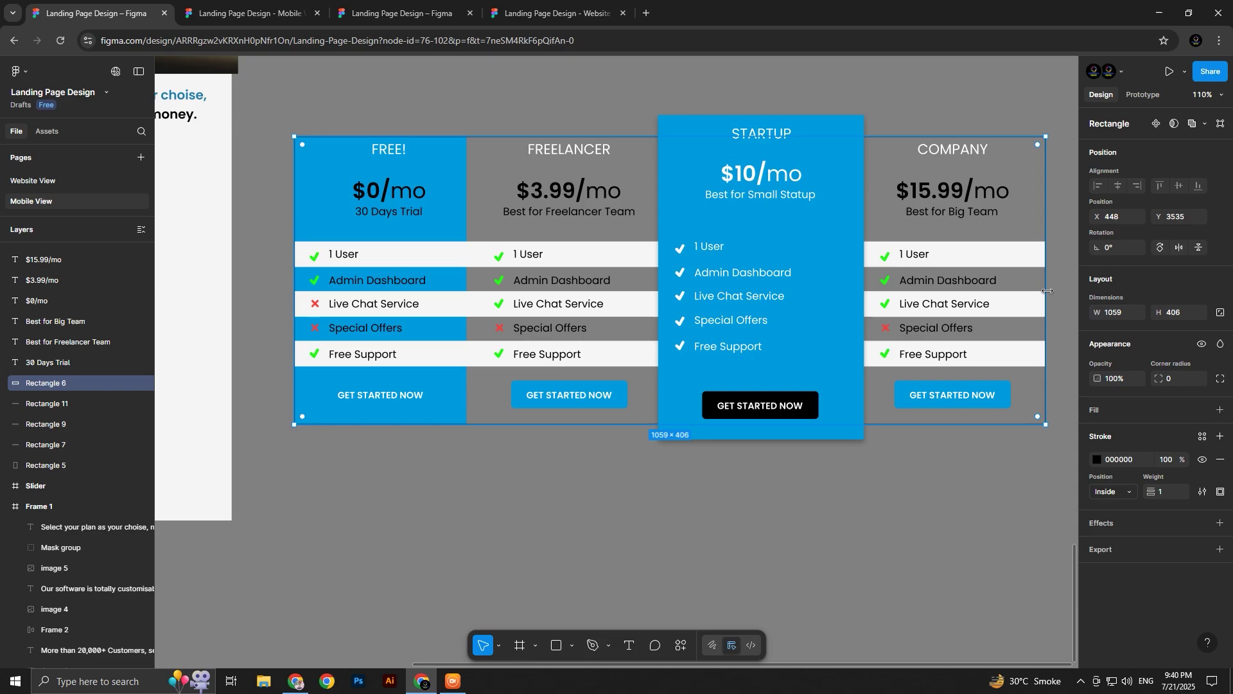
left_click_drag(739, 273, 468, 255)
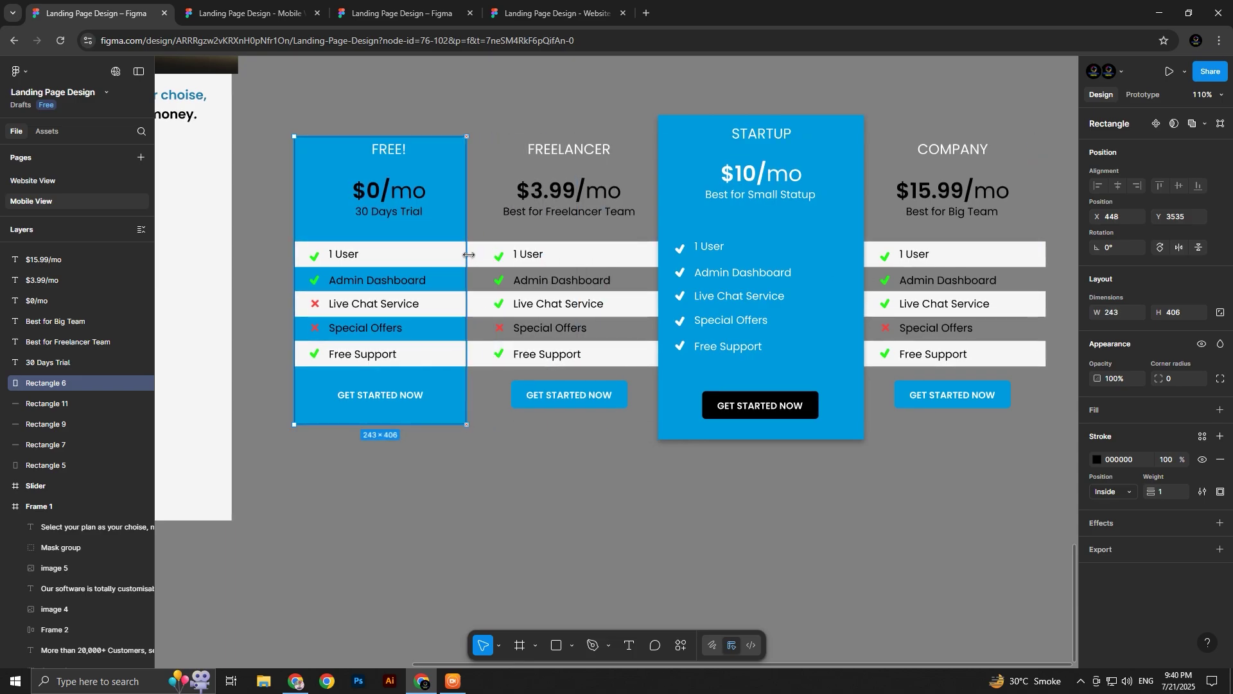
left_click_drag(1046, 303, 467, 304)
left_click_drag(334, 109, 543, 427)
key("ctrl+g")
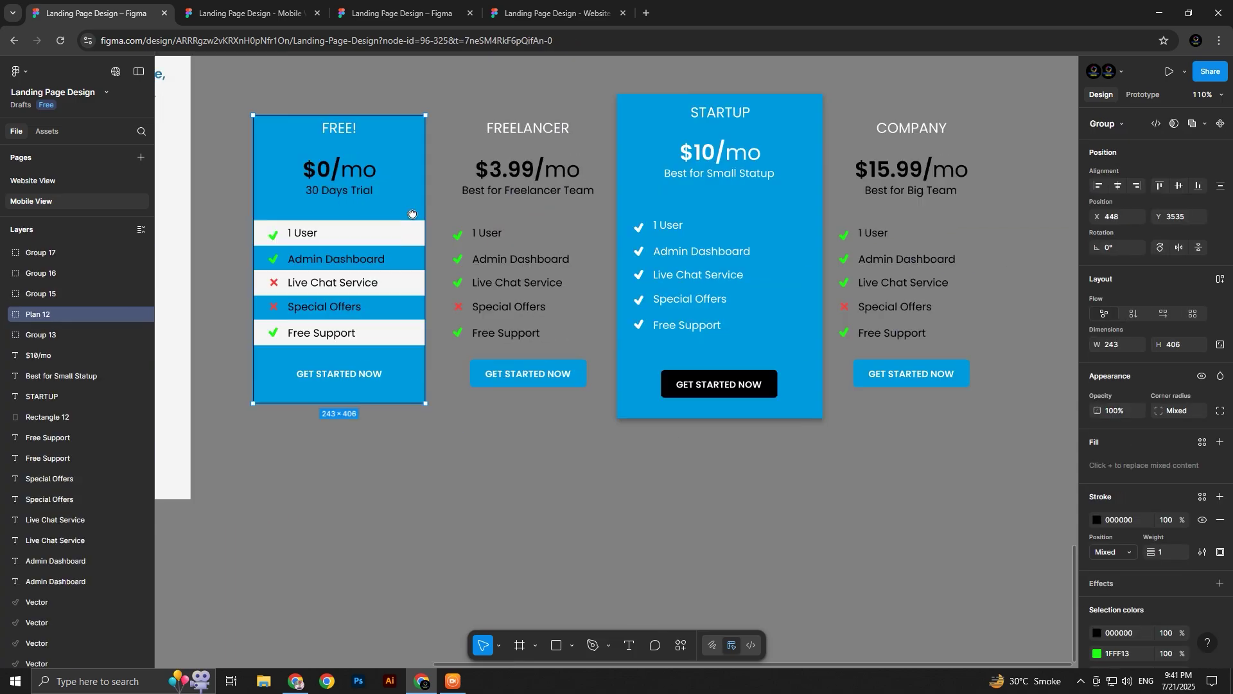
Duplicate the FREE! card, strip its contents and group the blank card background with the FREELANCER column
left_click_drag(413, 214, 413, 518)
key("ctrl+shift+g")
left_click(347, 317)
left_click(347, 281, "shift")
key("Delete")
left_click_drag(369, 363, 561, 179)
key("Delete")
key("ctrl+g")
Duplicate the FREELANCER card below itself, ungroup the copy and move its background and stripes behind the STARTUP column
left_click_drag(449, 154, 450, 476)
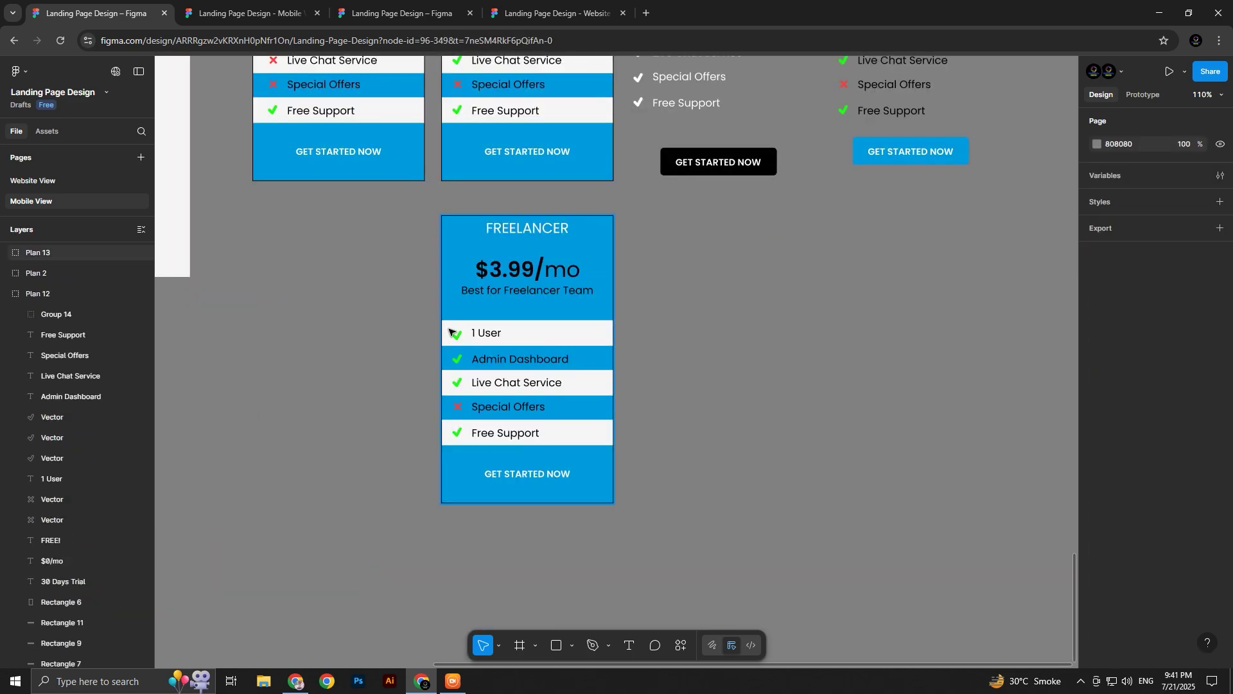
key("ctrl+shift+g")
left_click_drag(528, 380, 714, 97)
key("ctrl+z")
scroll(488, 385, "down", 2)
left_click_drag(443, 408, 628, 85)
Line up the STARTUP title and feature rows on the new card, with black feature text and green check marks
scroll(578, 257, "up", 5)
mouse_move(586, 241)
left_mouse_down()
mouse_move(523, 253)
mouse_move(588, 251)
left_mouse_up()
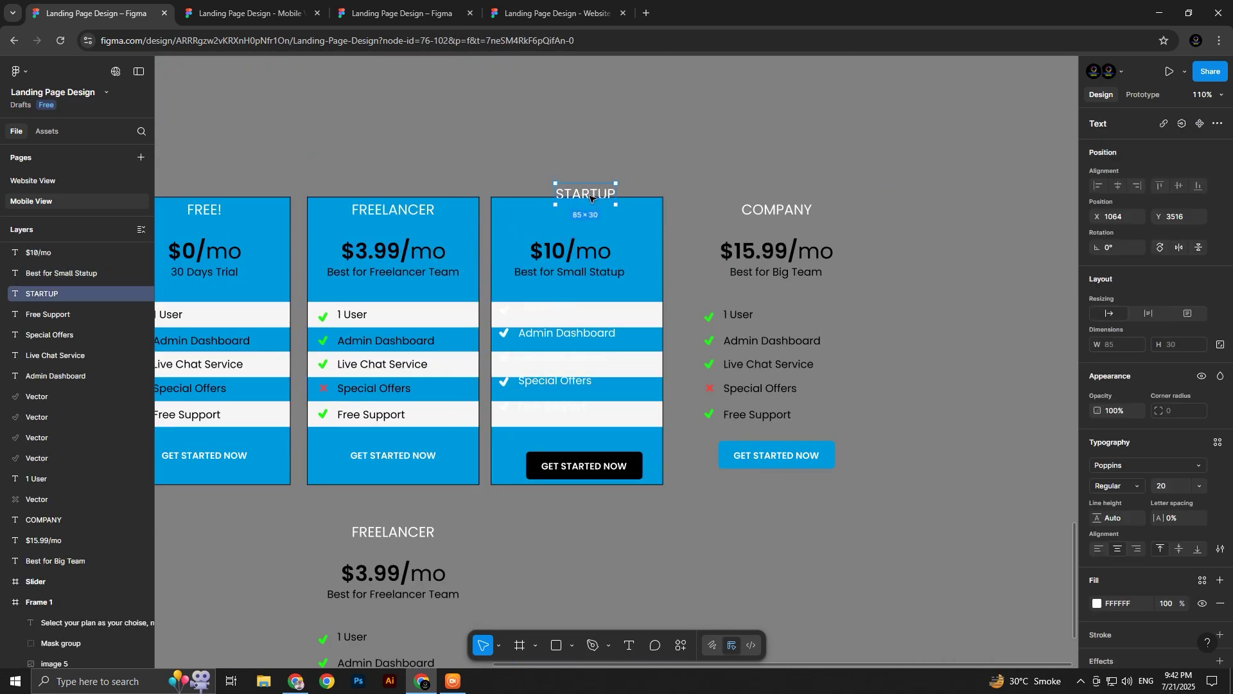
left_click_drag(586, 195, 577, 212)
left_click(551, 329)
left_click_drag(548, 321, 548, 328)
double_click(514, 339)
Group the COMPANY plan on its own 243 × 406 card background and delete the leftover FREELANCER copy below
left_click_drag(630, 267, 835, 267)
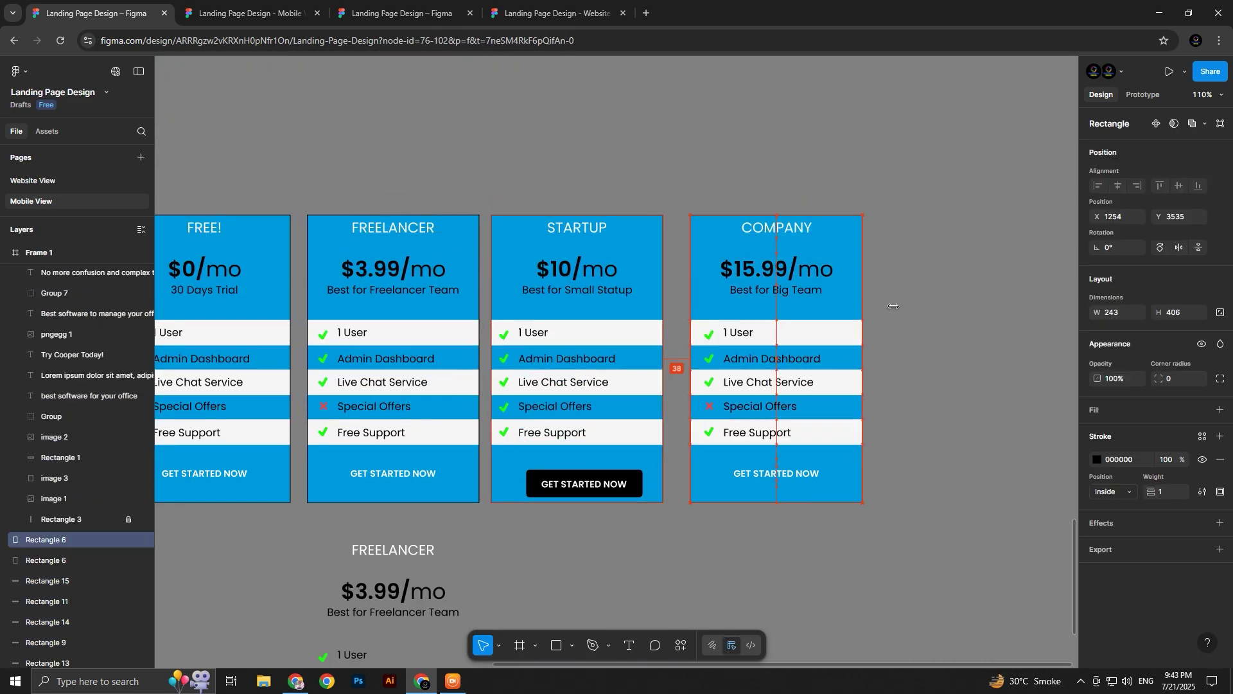
key("ctrl+g")
scroll(514, 386, "down", 1)
left_click(334, 418)
left_click_drag(334, 418, 546, 662)
key("Delete")
Rename the COMPANY card's group as Plan 4
scroll(594, 251, "down", 5)
left_click(697, 282)
scroll(33, 322, "up", 5)
type("Plan 4")
Reorder Plan 4 above plan 3 and move all four plan groups into Frame 1
scroll(435, 342, "up", 6)
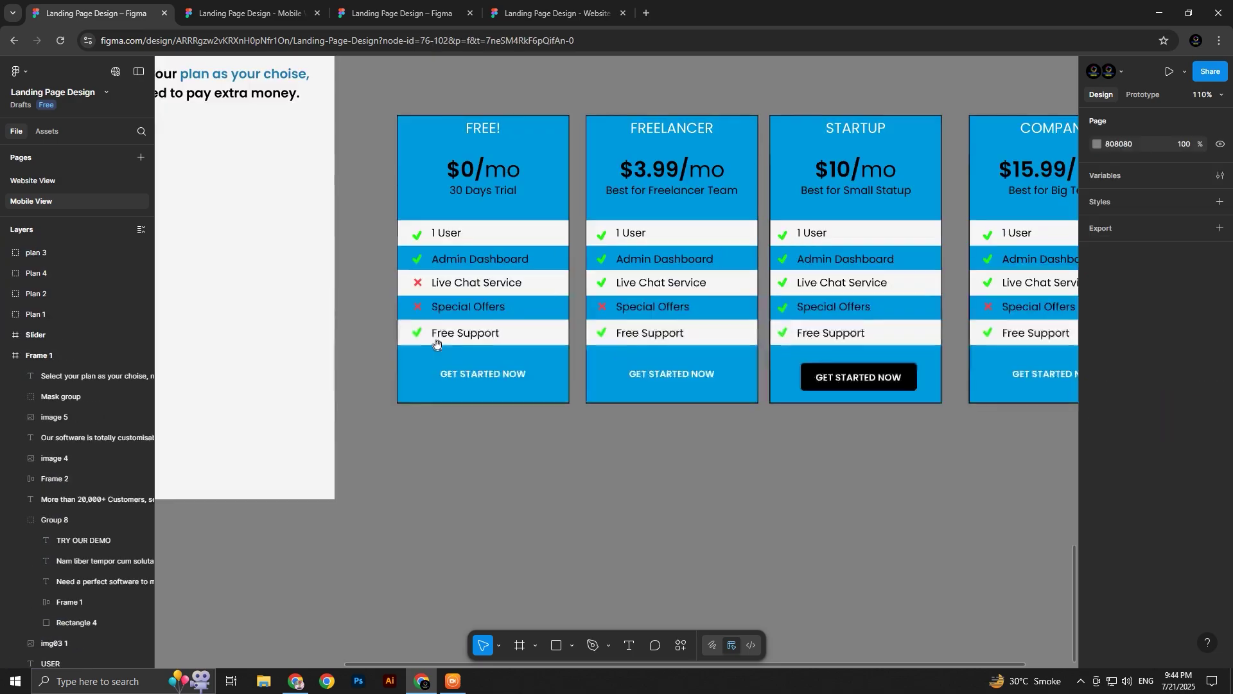
scroll(442, 345, "down", 1)
left_click(442, 344, "alt")
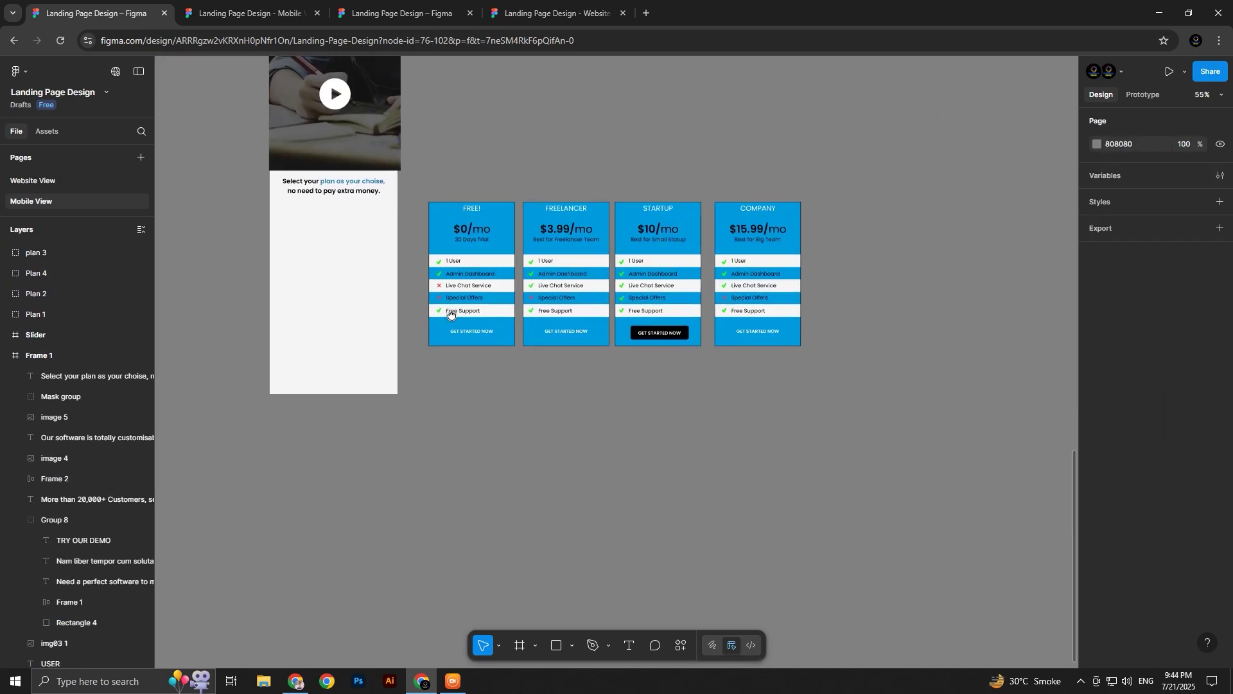
left_click(29, 315)
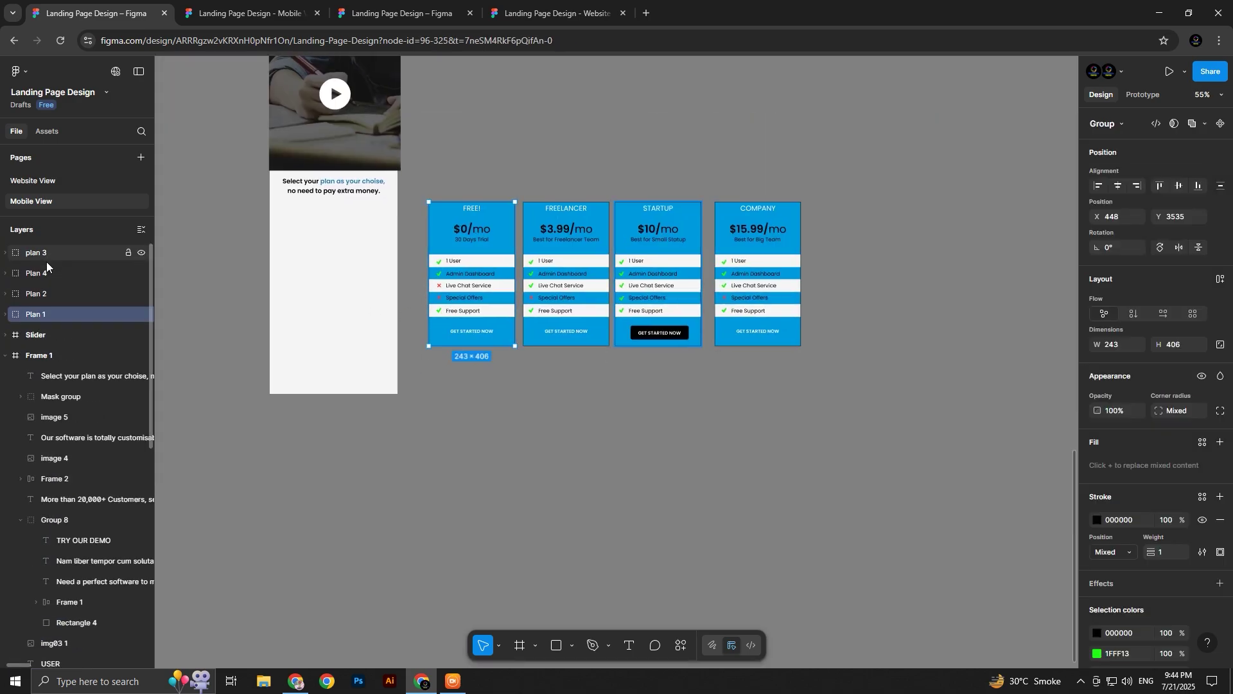
left_click(35, 274)
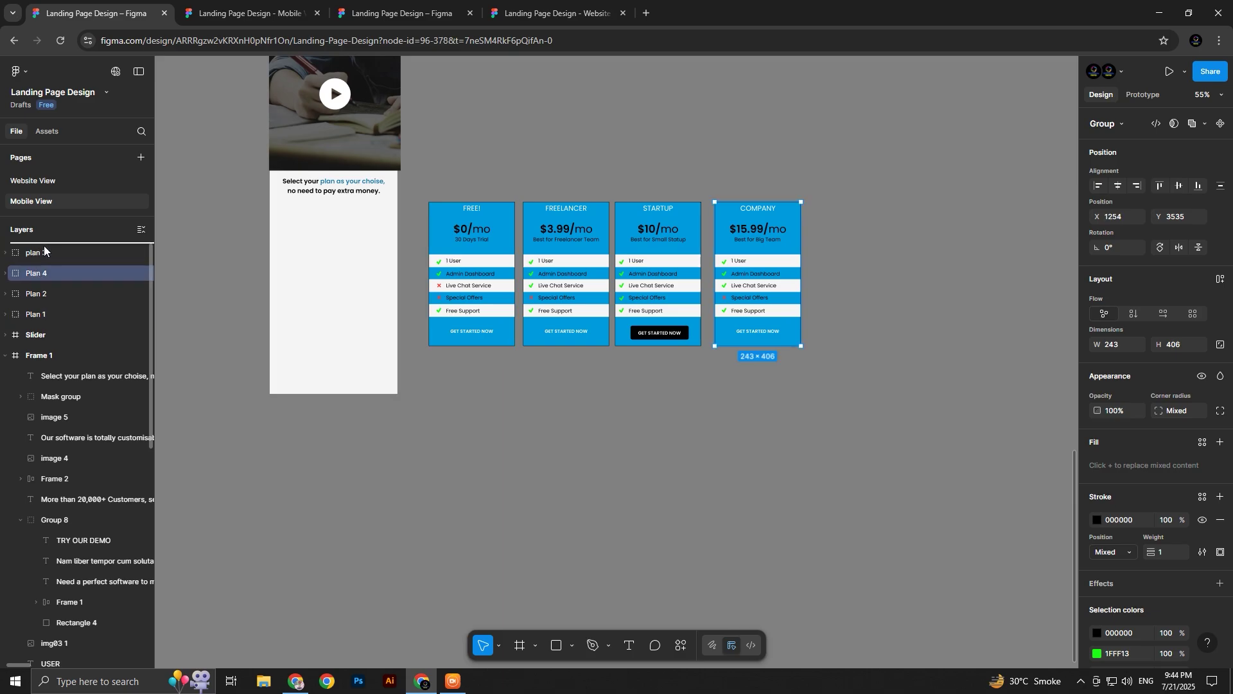
left_click_drag(46, 247, 49, 368)
left_click(37, 315, "shift")
left_click(504, 474)
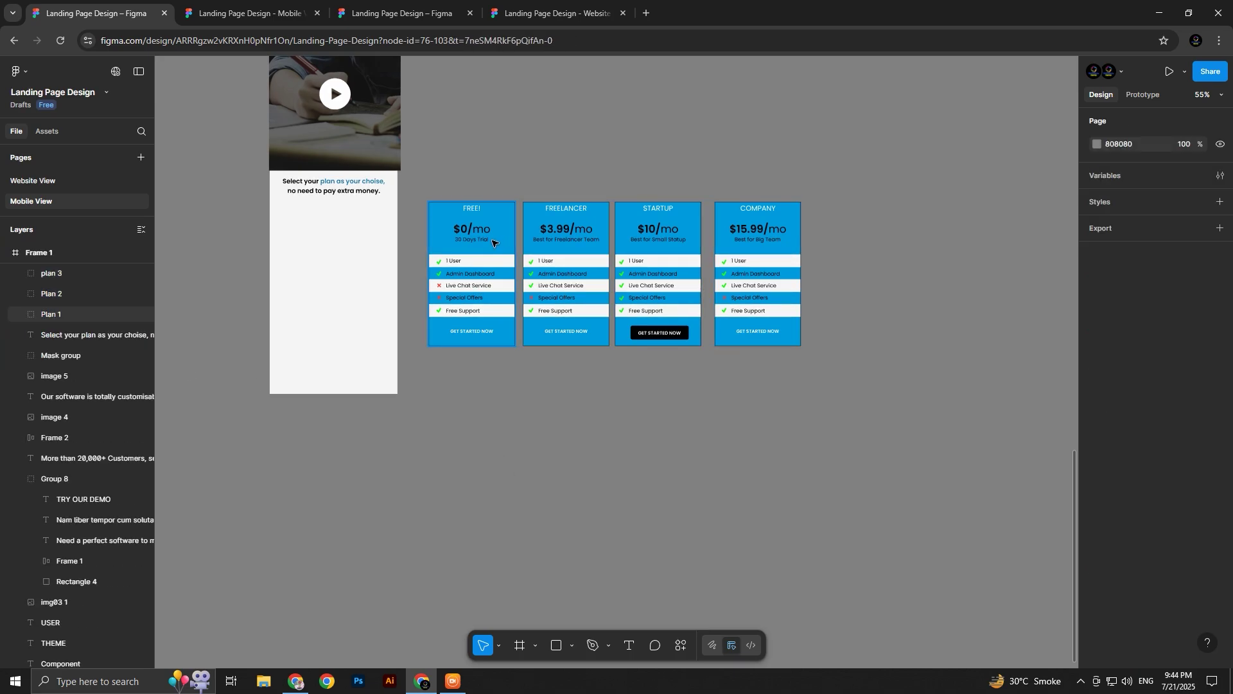
Place the FREE! card below the plan heading at Y 3568 and centre it horizontally in the frame
left_click_drag(493, 243, 356, 245)
left_click(1118, 187)
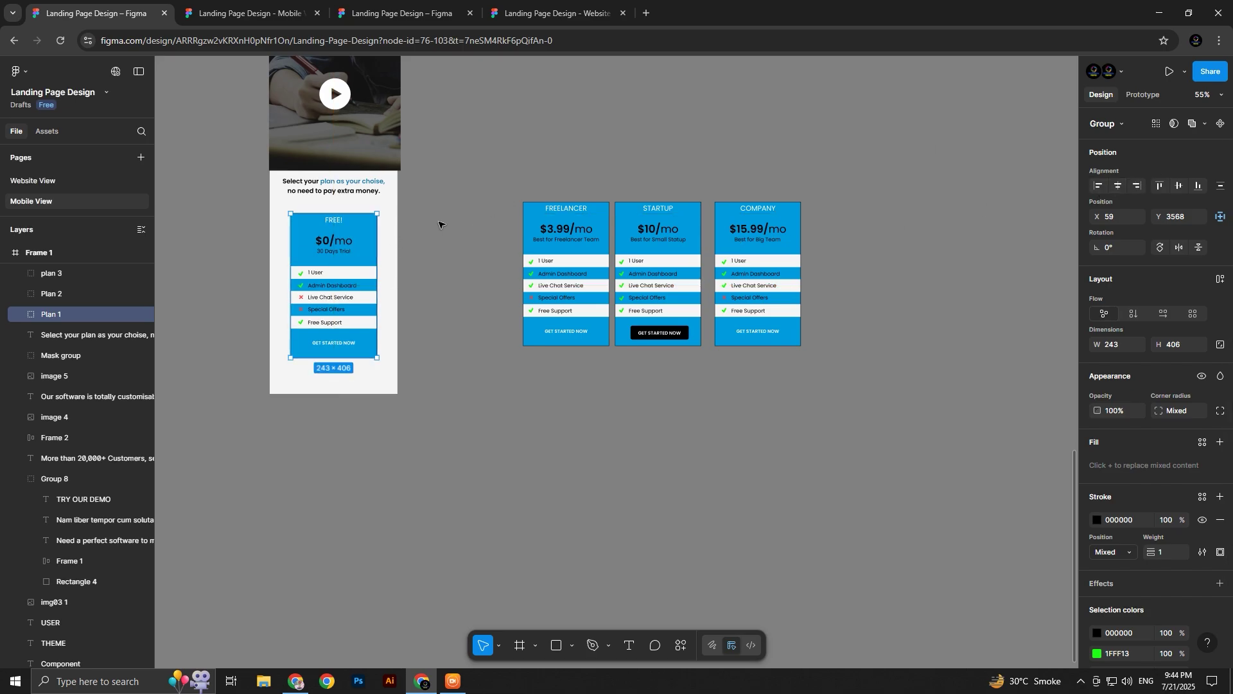
left_click(439, 224)
Move the FREELANCER card directly under the FREE! card and lengthen the mobile frame to make room for more cards
left_click_drag(566, 231, 347, 664)
scroll(84, 476, "down", 5)
left_click(72, 627)
left_click_drag(386, 321, 441, 533)
Stack the STARTUP and COMPANY cards below the FREELANCER card with a gap of 28 between cards
left_click(735, 167)
left_click(814, 166, "shift")
left_click_drag(720, 163, 397, 484)
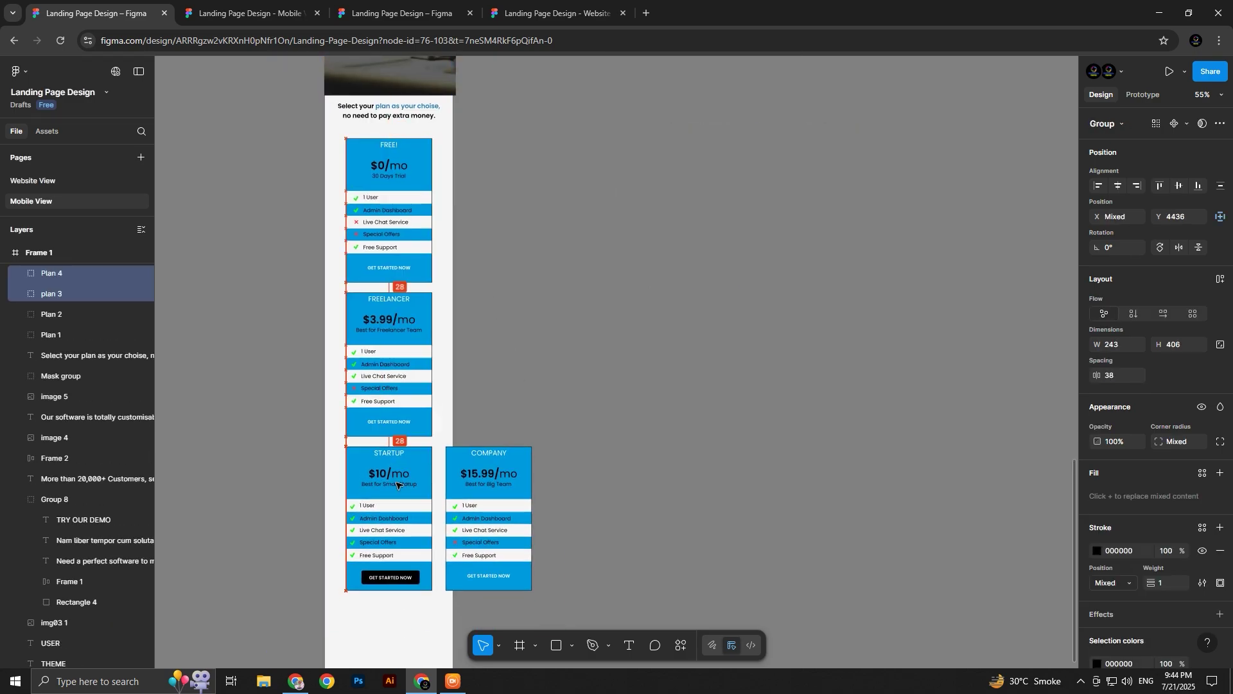
left_click(486, 476)
left_click_drag(486, 476, 387, 630)
Set the vertical spacing between all four stacked plan cards to 20
left_click(391, 238)
left_click(390, 369, "shift")
left_click(388, 517, "shift")
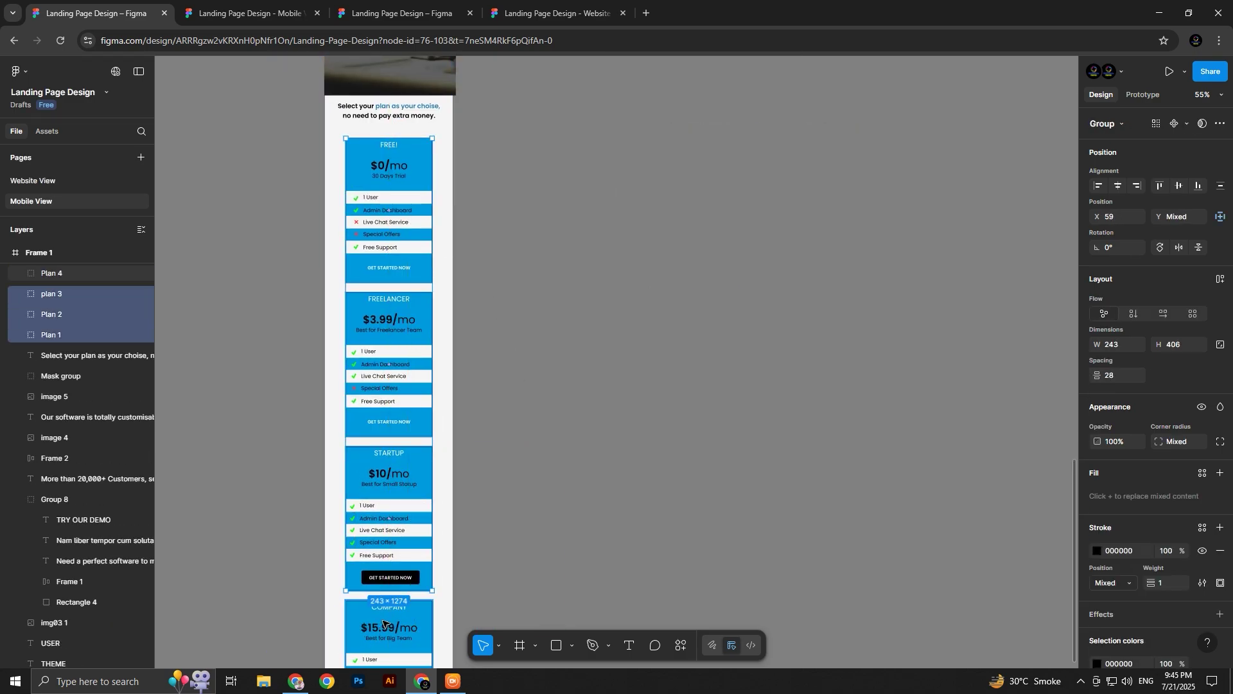
left_click(384, 623, "shift")
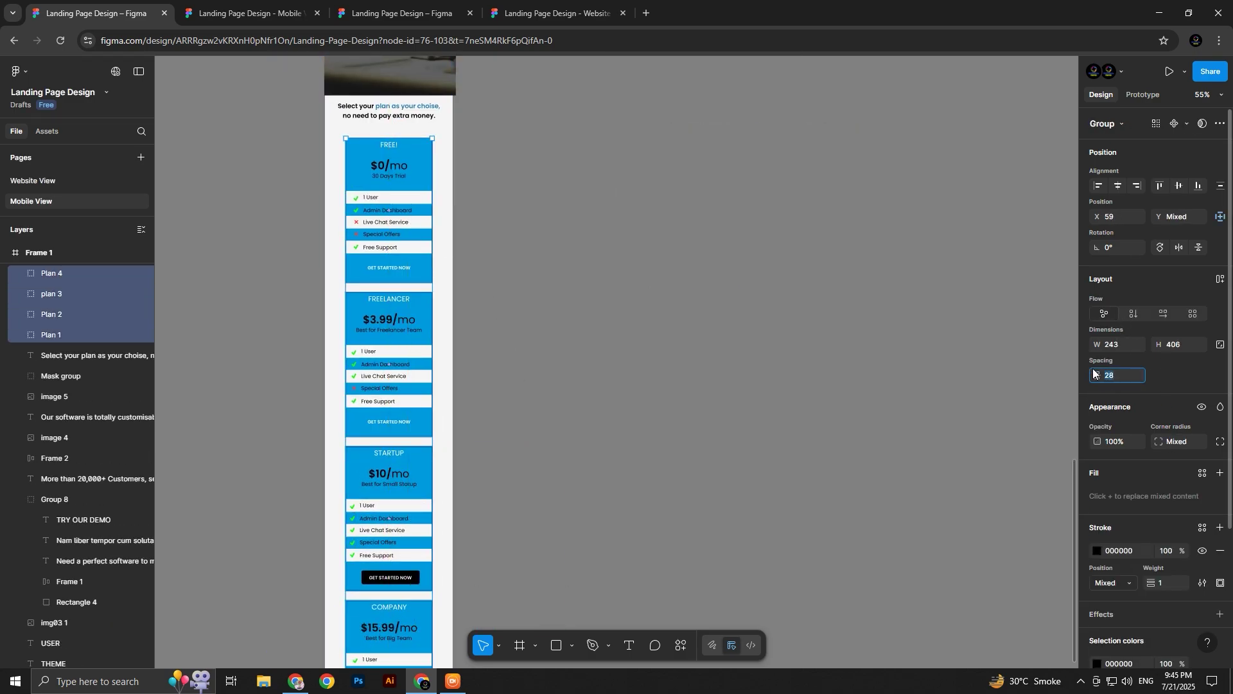
type("20")
key("Return")
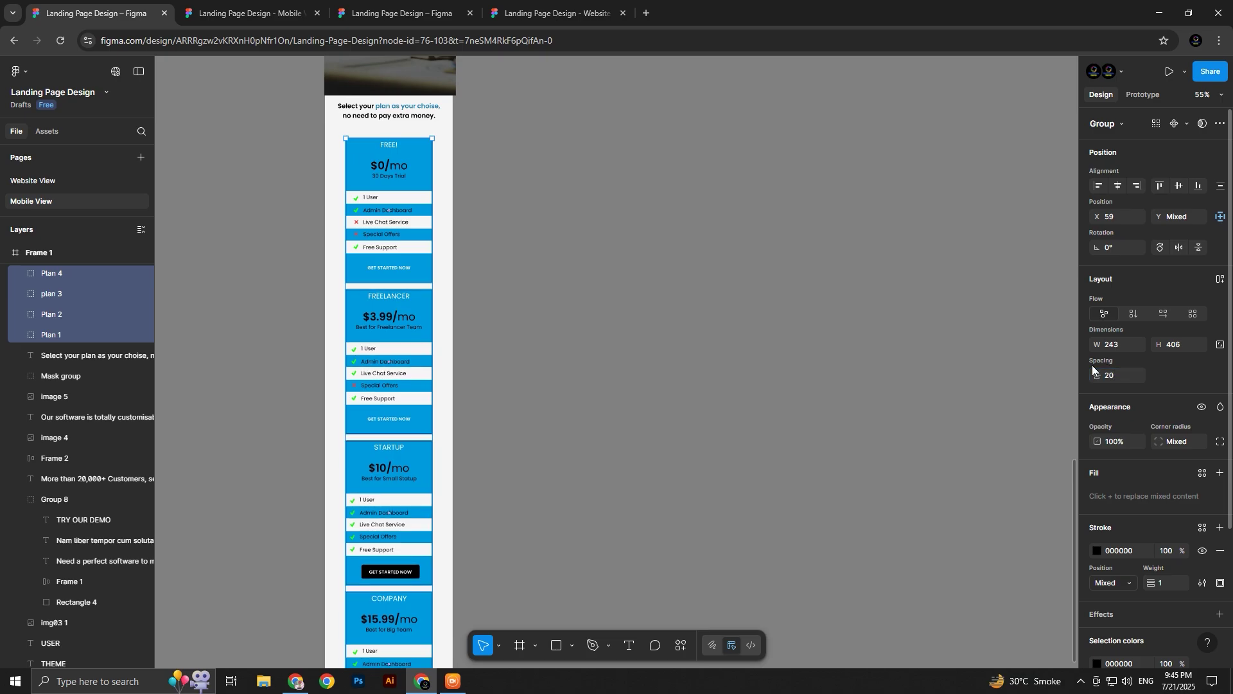
Review the stacked plan cards in the mobile prototype preview and return to the Website View design
key("ctrl+Tab")
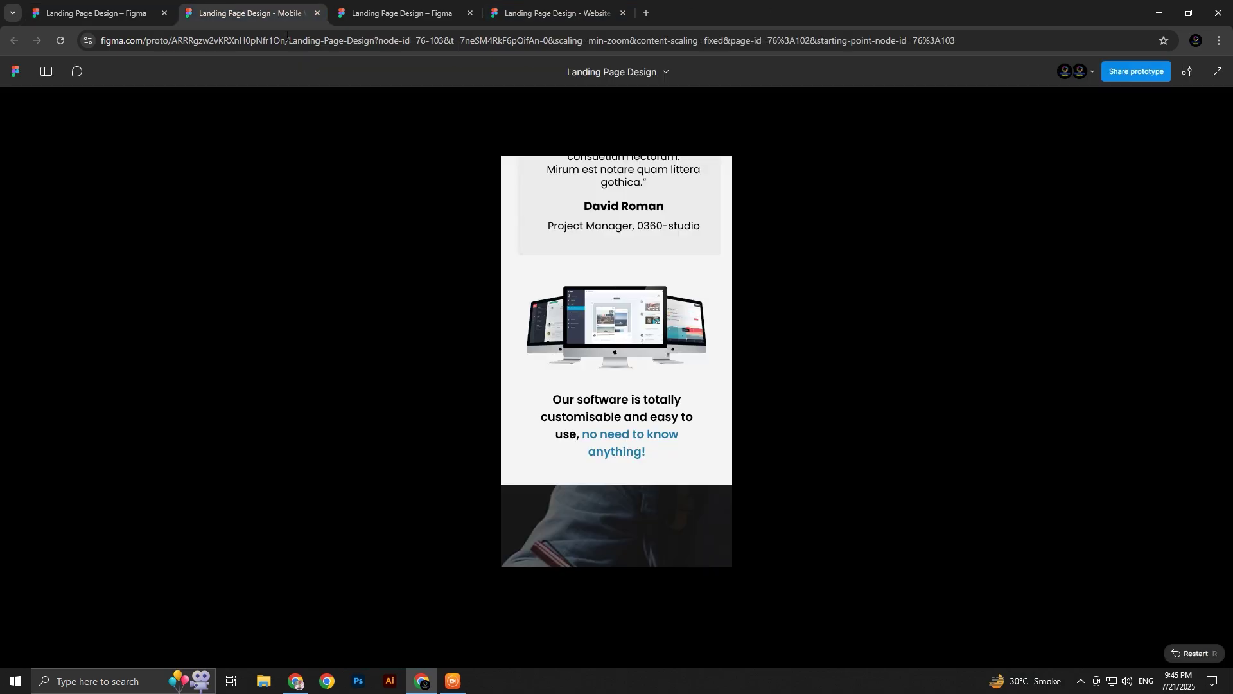
scroll(627, 244, "down", 10)
scroll(620, 256, "down", 5)
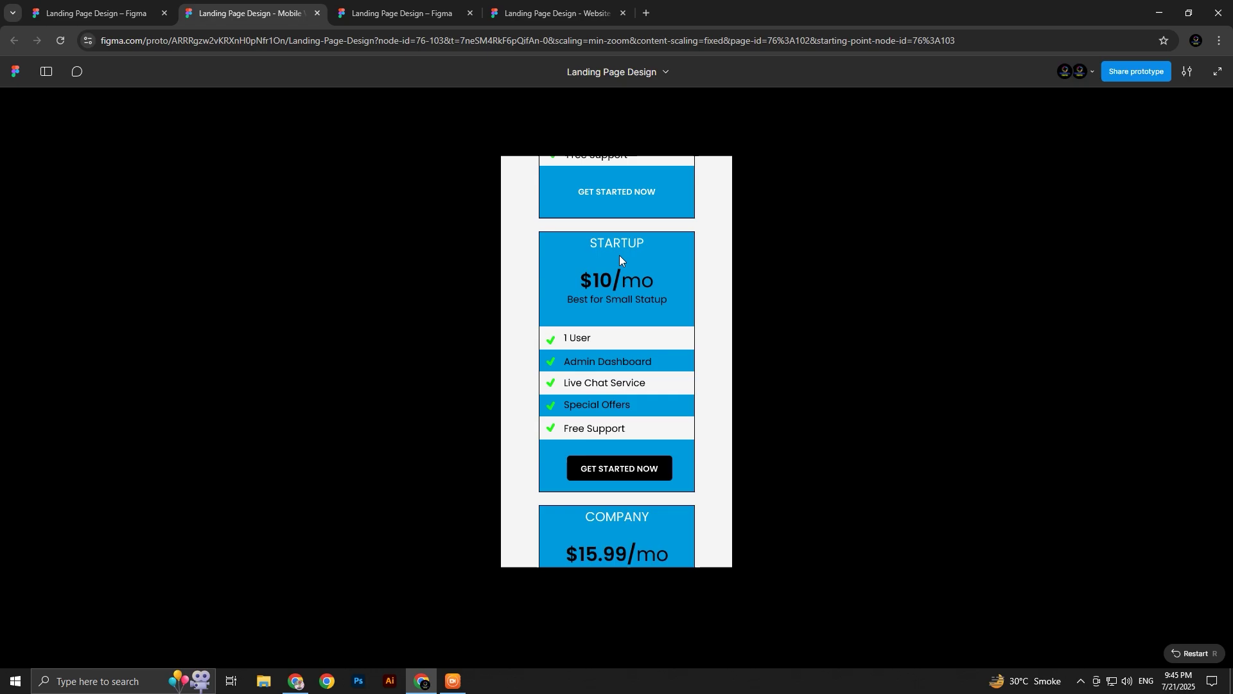
scroll(617, 289, "up", 8)
scroll(629, 334, "up", 3)
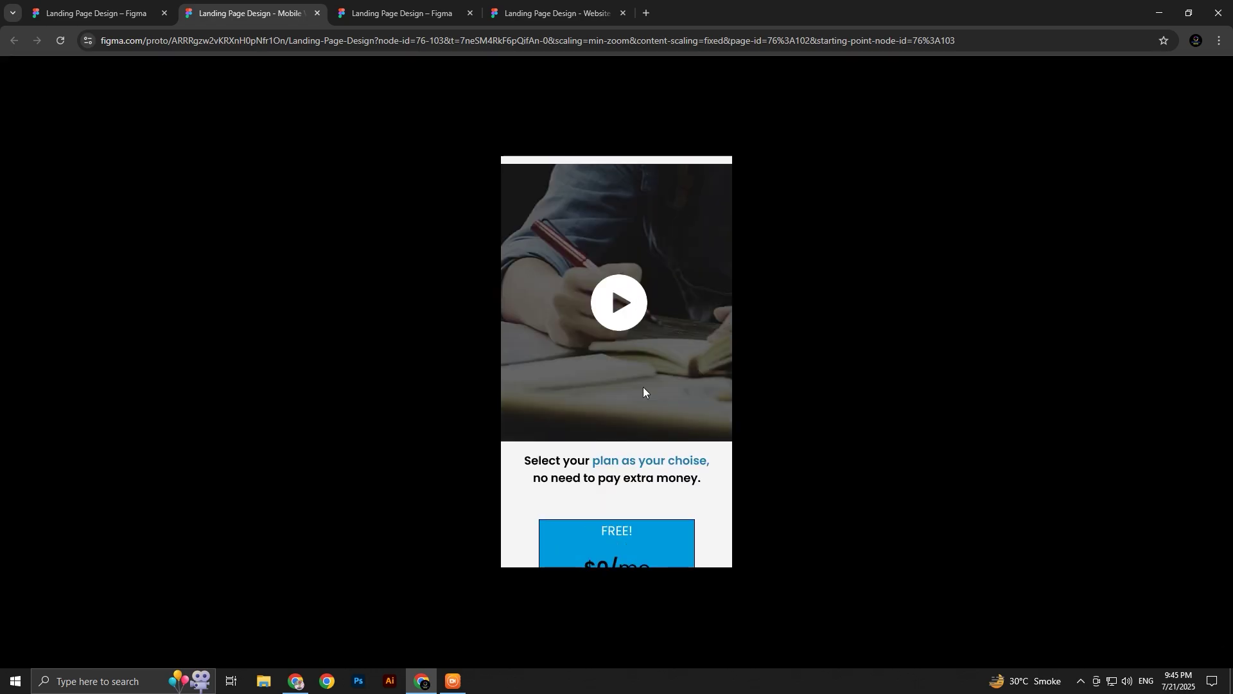
scroll(642, 387, "down", 9)
scroll(674, 354, "down", 6)
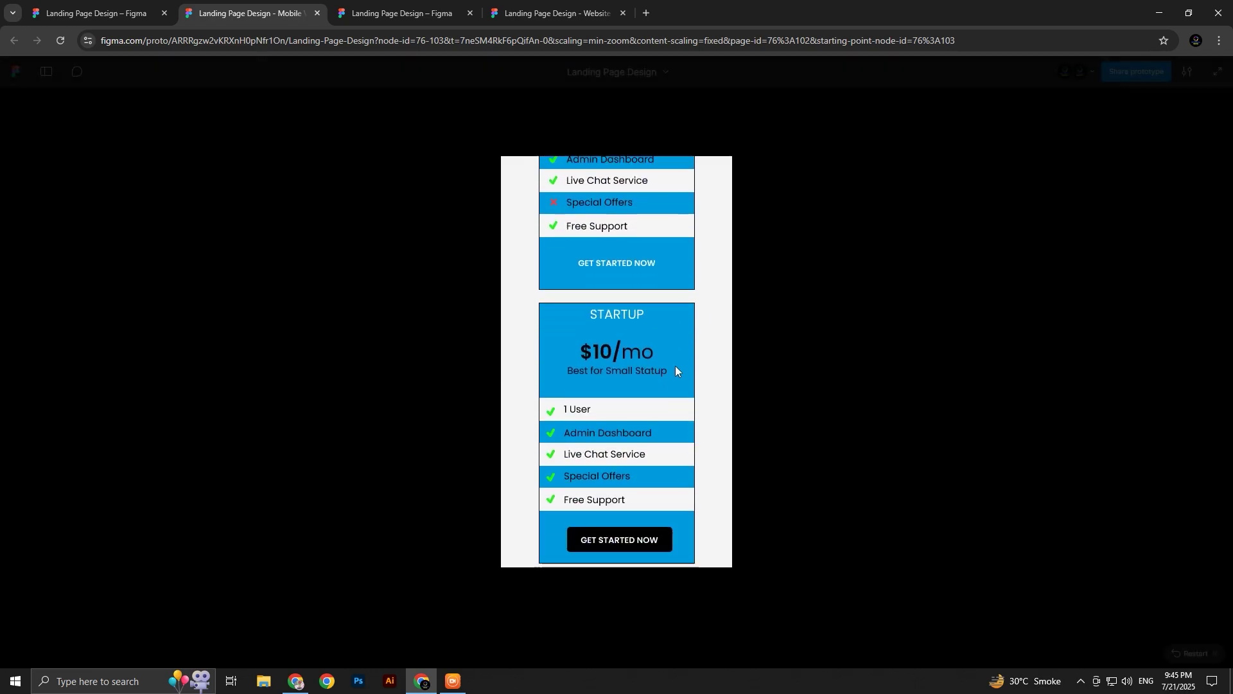
left_click(416, 3)
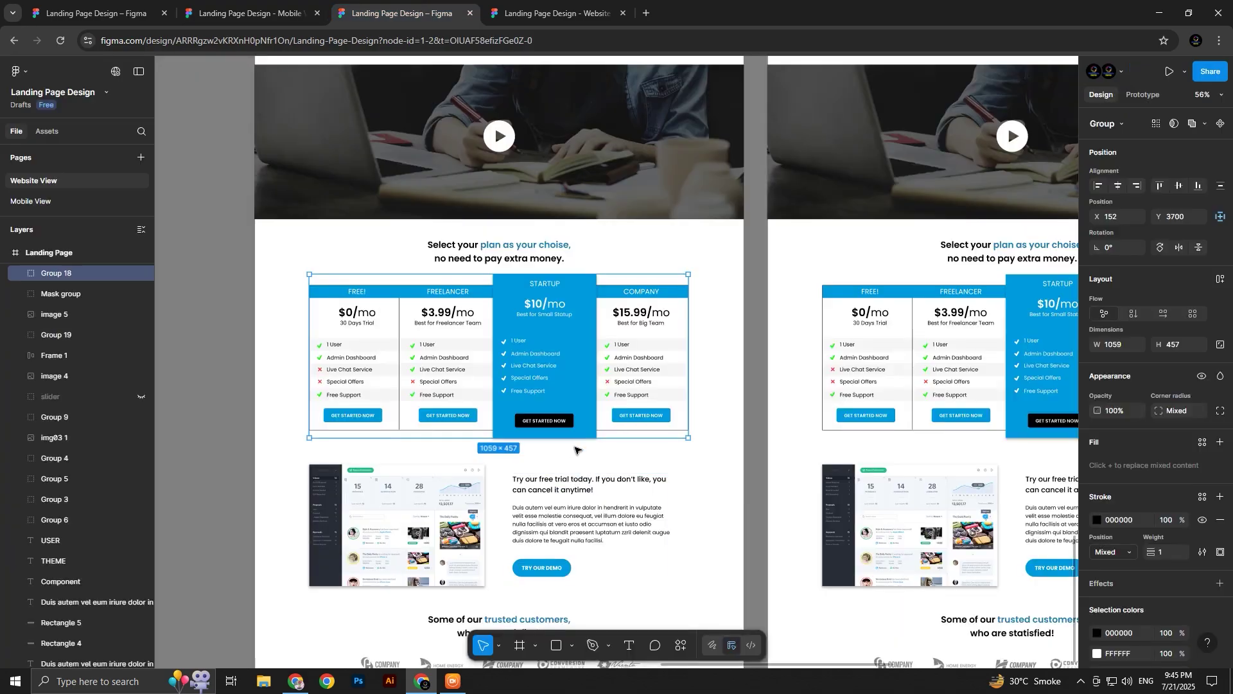
Copy the dashboard image and free trial text group from the Website View design and paste them into the Mobile View page
scroll(578, 450, "down", 4)
left_click(599, 380, "shift")
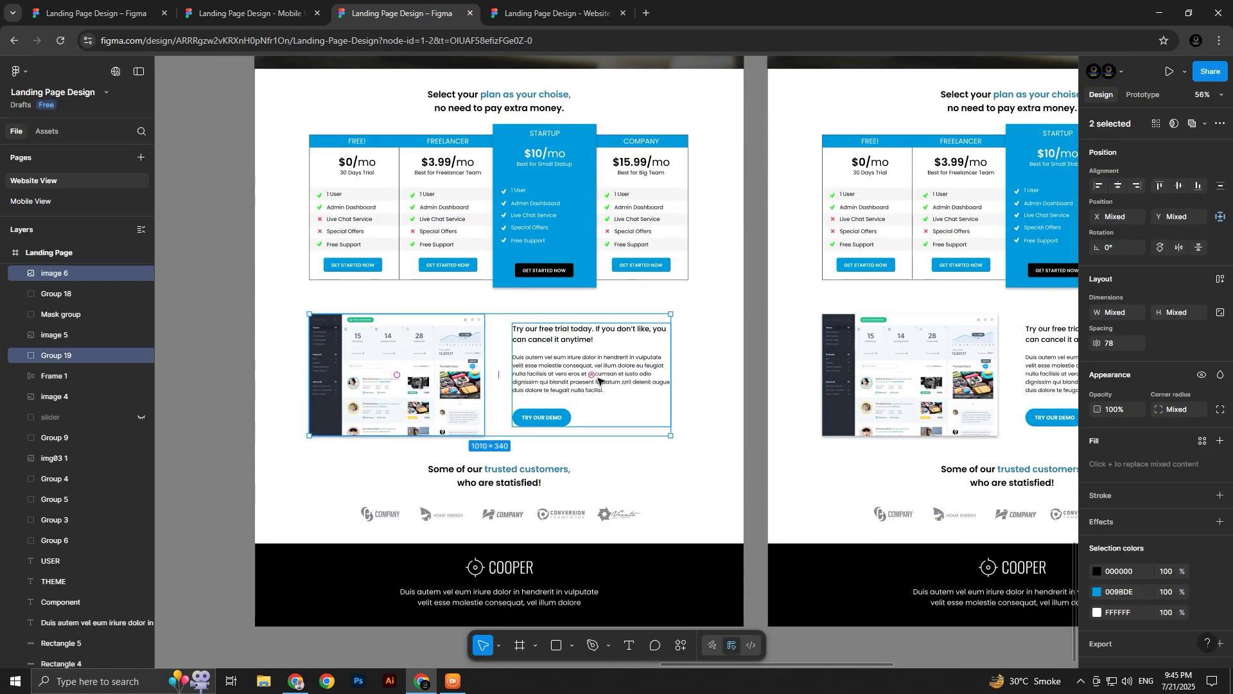
left_click(97, 13)
scroll(585, 374, "down", 6)
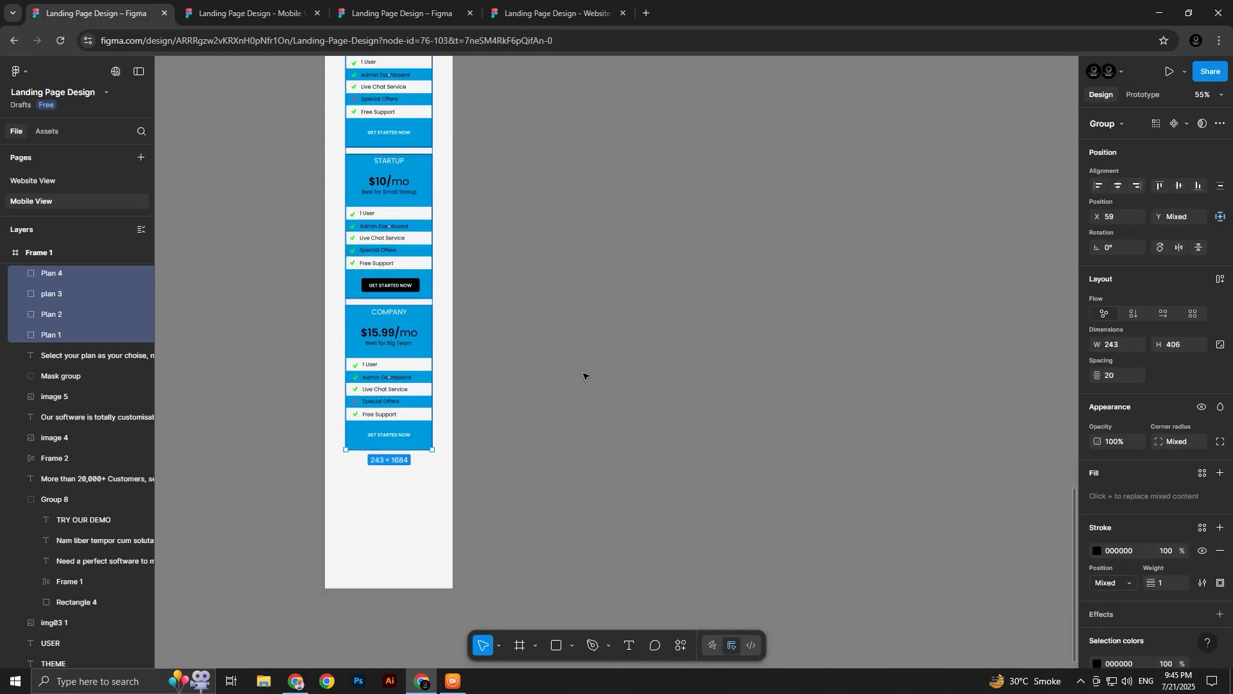
left_click(585, 373)
key("ctrl+v")
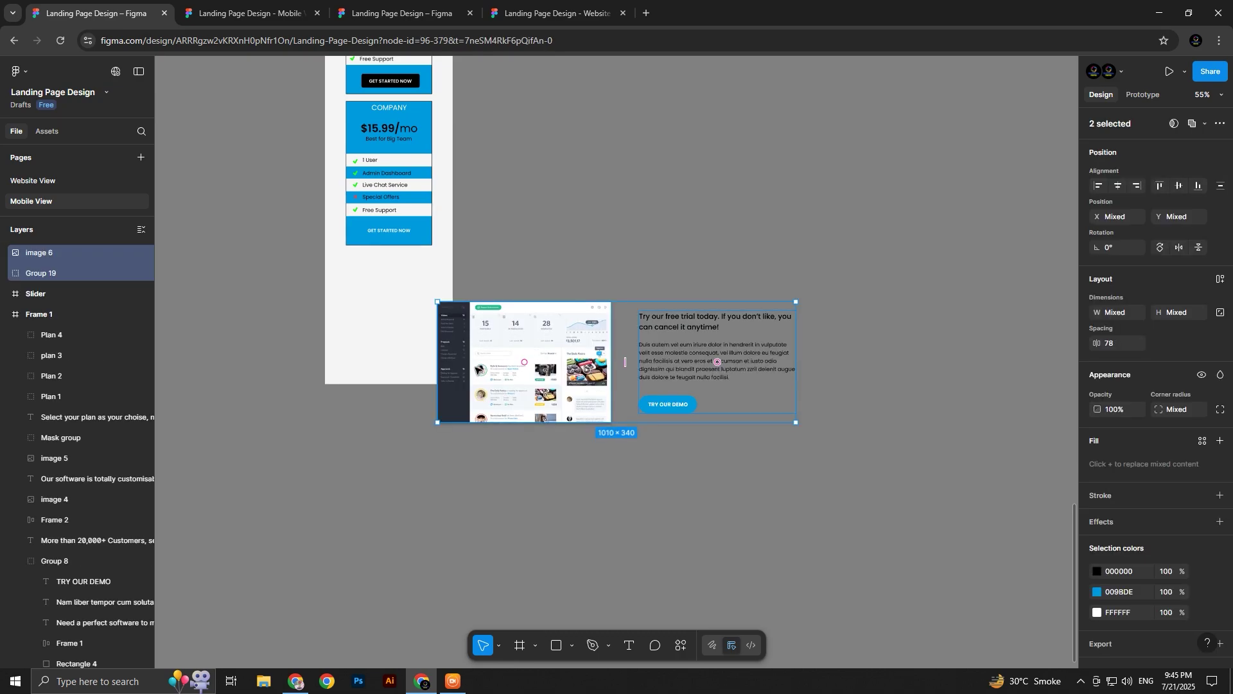
Nest the pasted dashboard image in the mobile frame, scale it to 305 × 212, and center it horizontally below the COMPANY card
left_click_drag(475, 368, 422, 330)
key("Escape")
left_click_drag(65, 256, 55, 325)
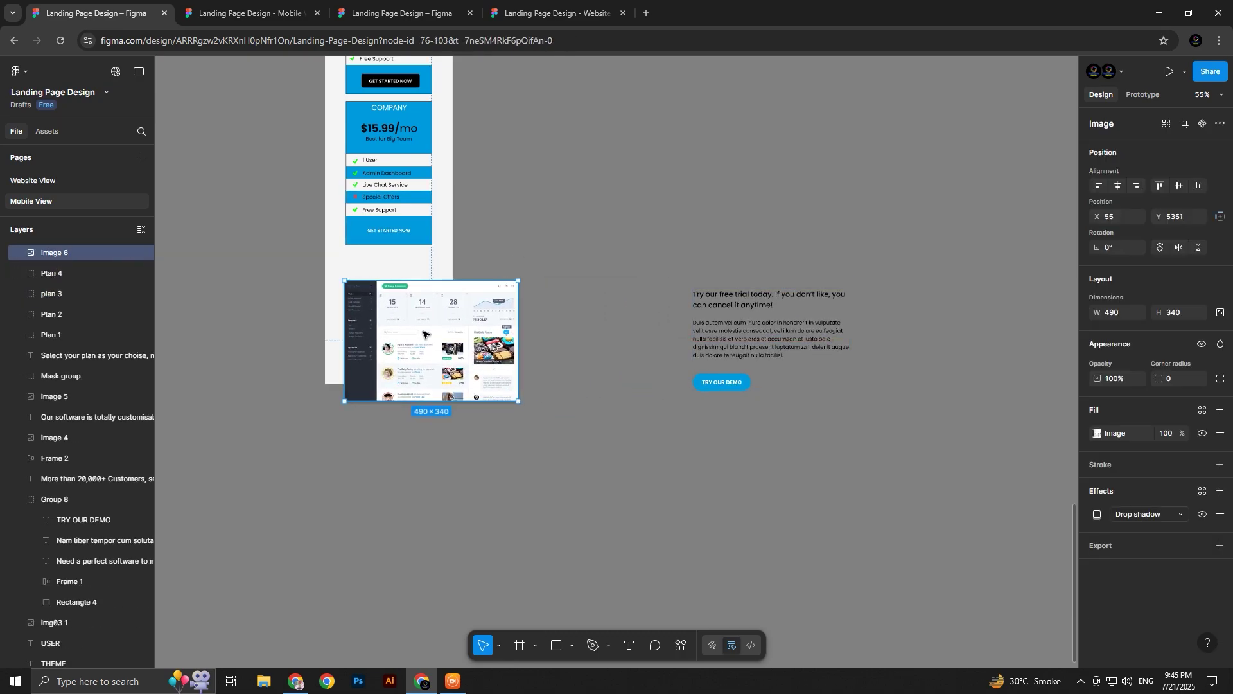
left_click_drag(461, 330, 413, 334)
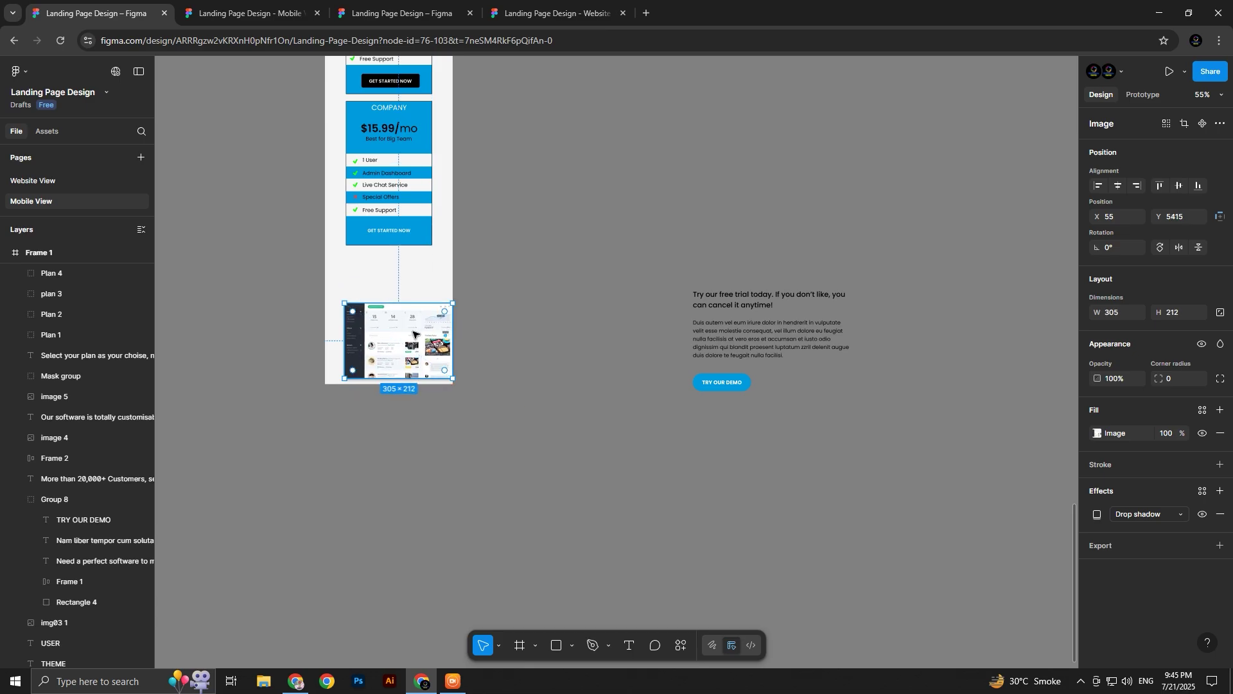
left_click(1120, 186)
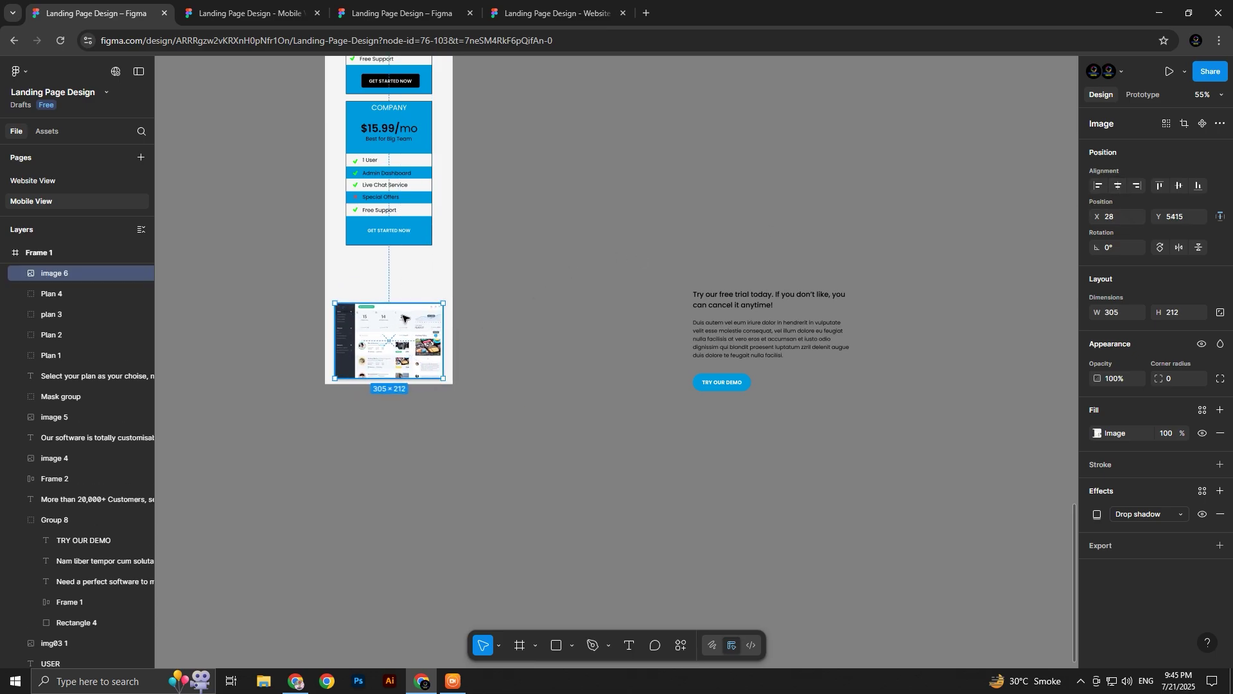
Move the dashboard image up by 100, closer to the COMPANY card
key("shift+Up")
key("shift+Up")
key("shift+Up")
key("shift+Up")
key("shift+Up")
key("shift+Up")
key("shift+Up")
key("shift+Up")
key("shift+Up")
key("shift+Up")
Lengthen the mobile page's background rectangle to a height of 6570
scroll(91, 454, "down", 10)
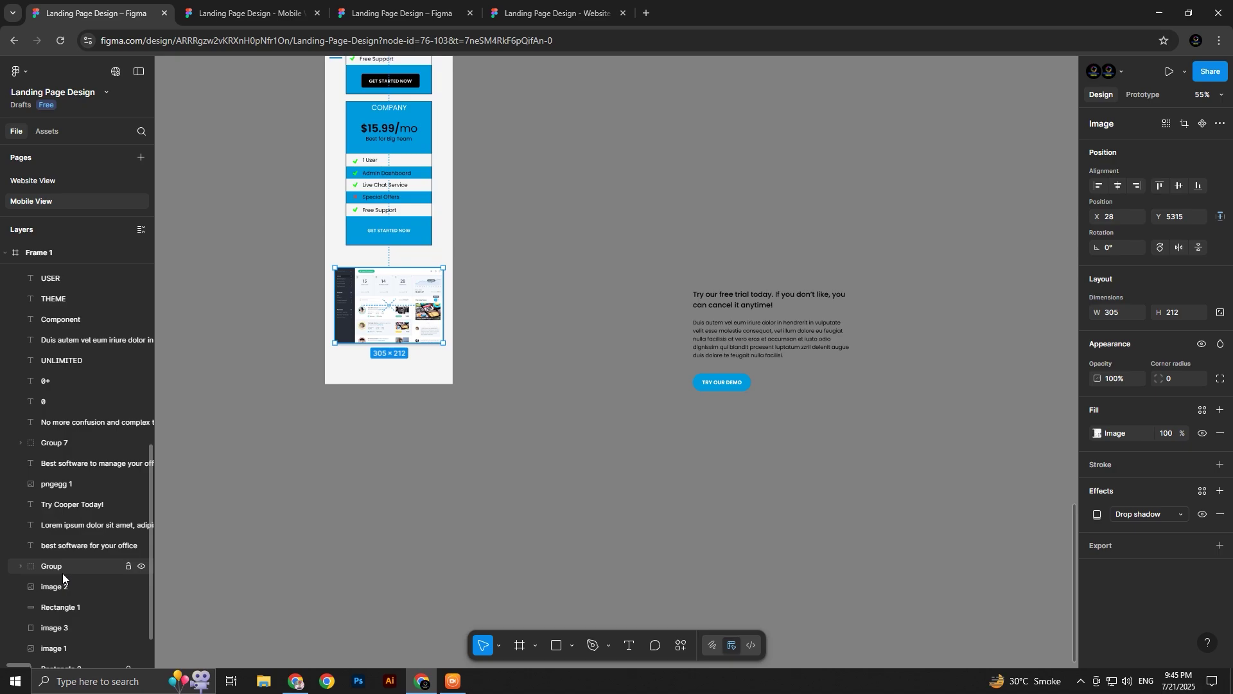
left_click(123, 622)
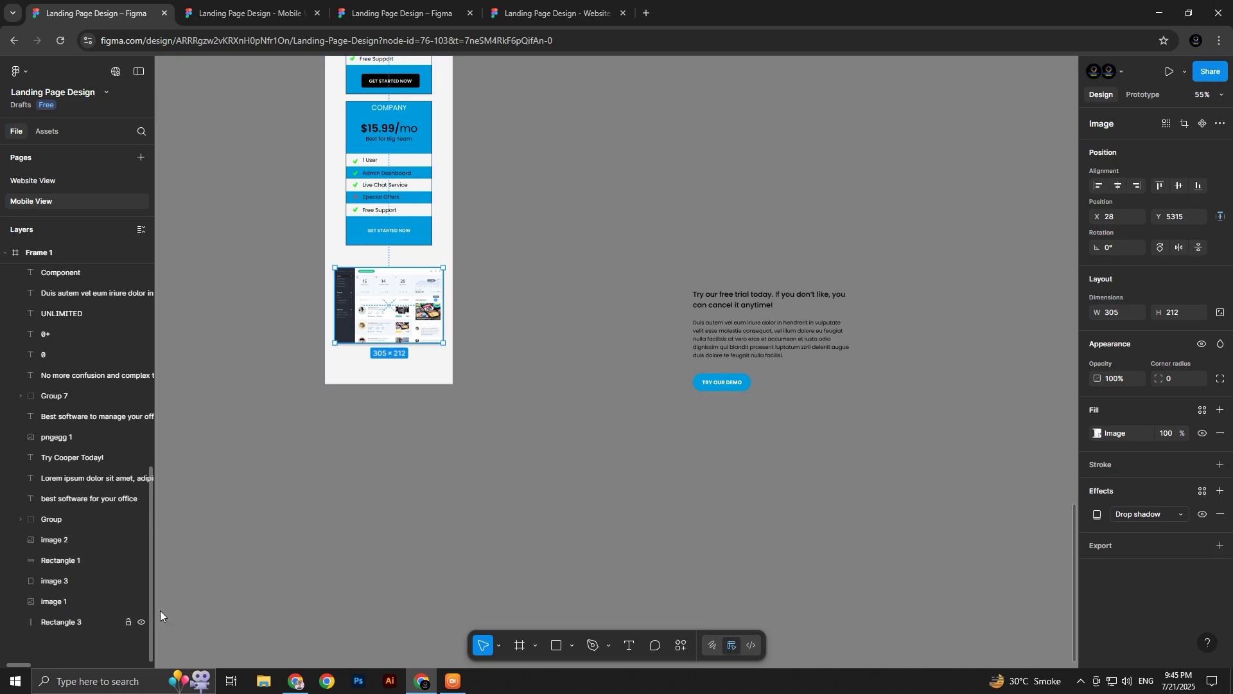
left_click_drag(373, 381, 372, 663)
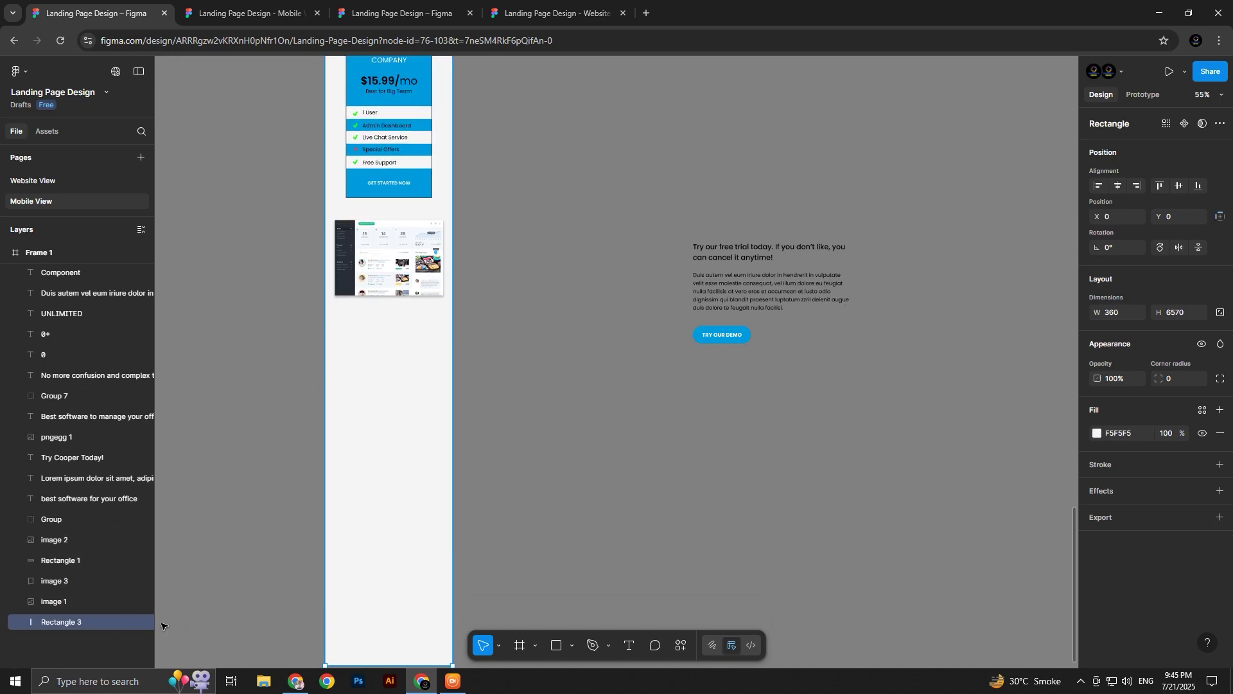
Move the free trial text group below the dashboard image, aligned with its left edge, and nest it inside the mobile frame
left_click(639, 292)
left_click(776, 281)
left_click_drag(776, 280, 418, 350)
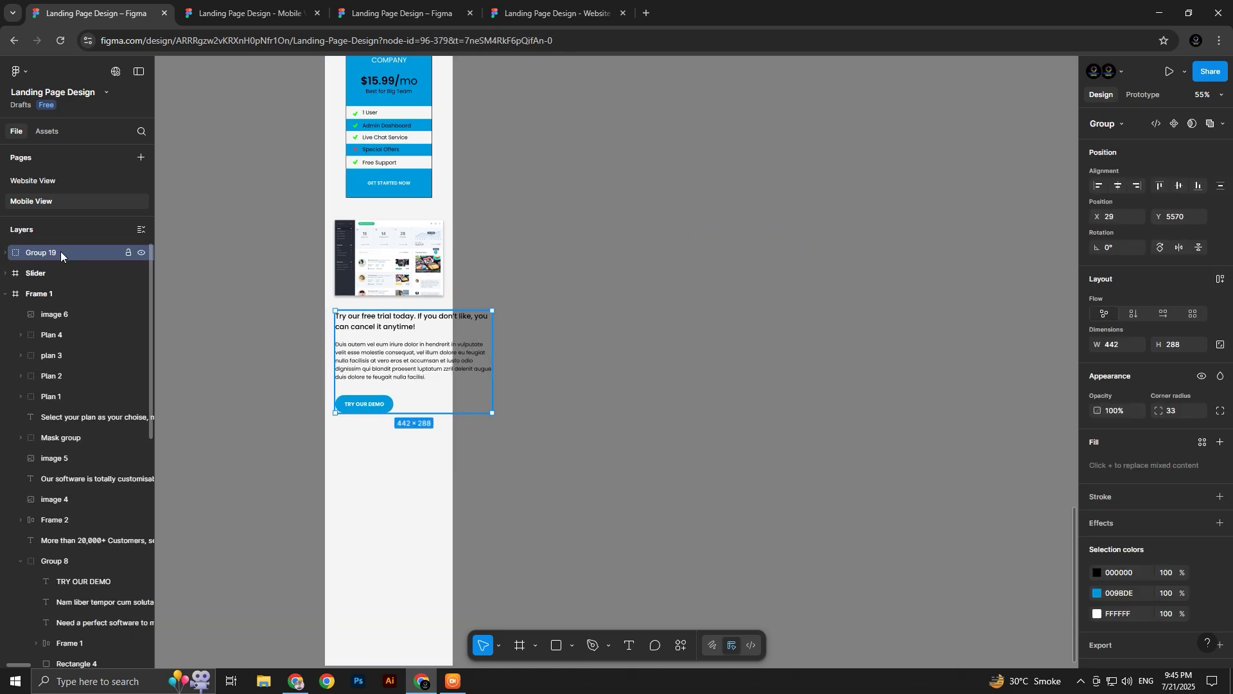
left_click_drag(61, 252, 54, 305)
scroll(440, 412, "up", 5)
scroll(449, 386, "down", 1)
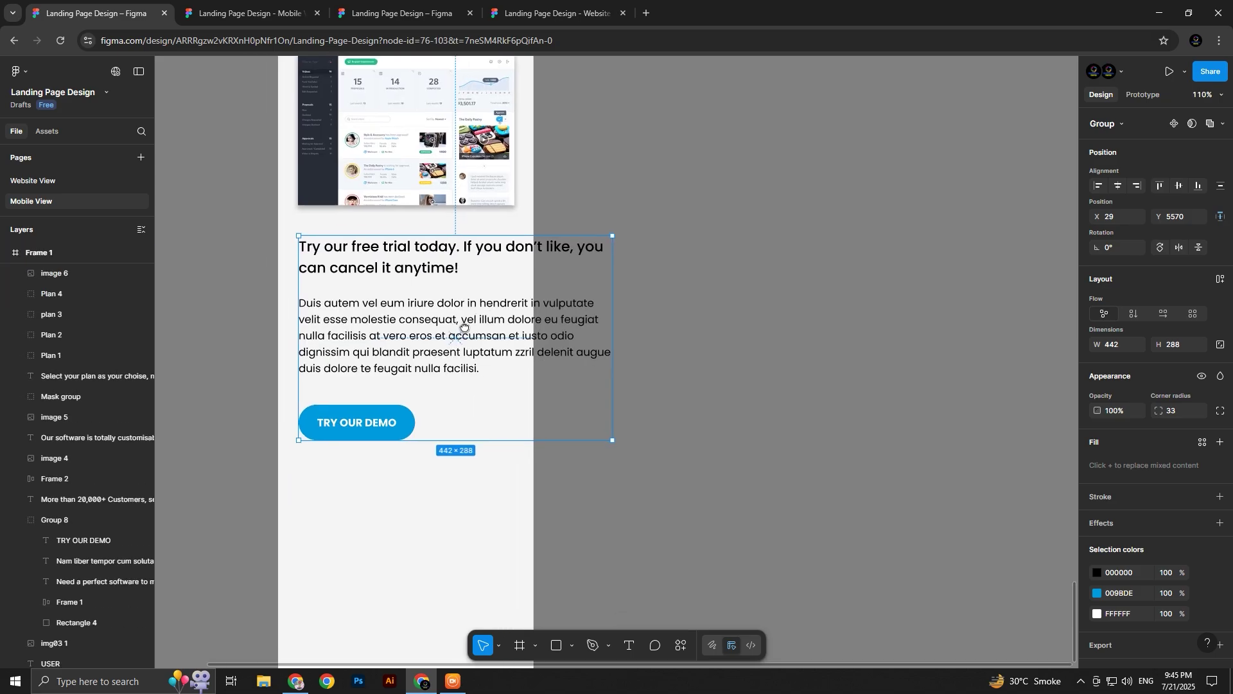
Ungroup the free trial text, set its heading to font size 18, and narrow the heading to a width of 304
right_click(475, 345)
key("Escape")
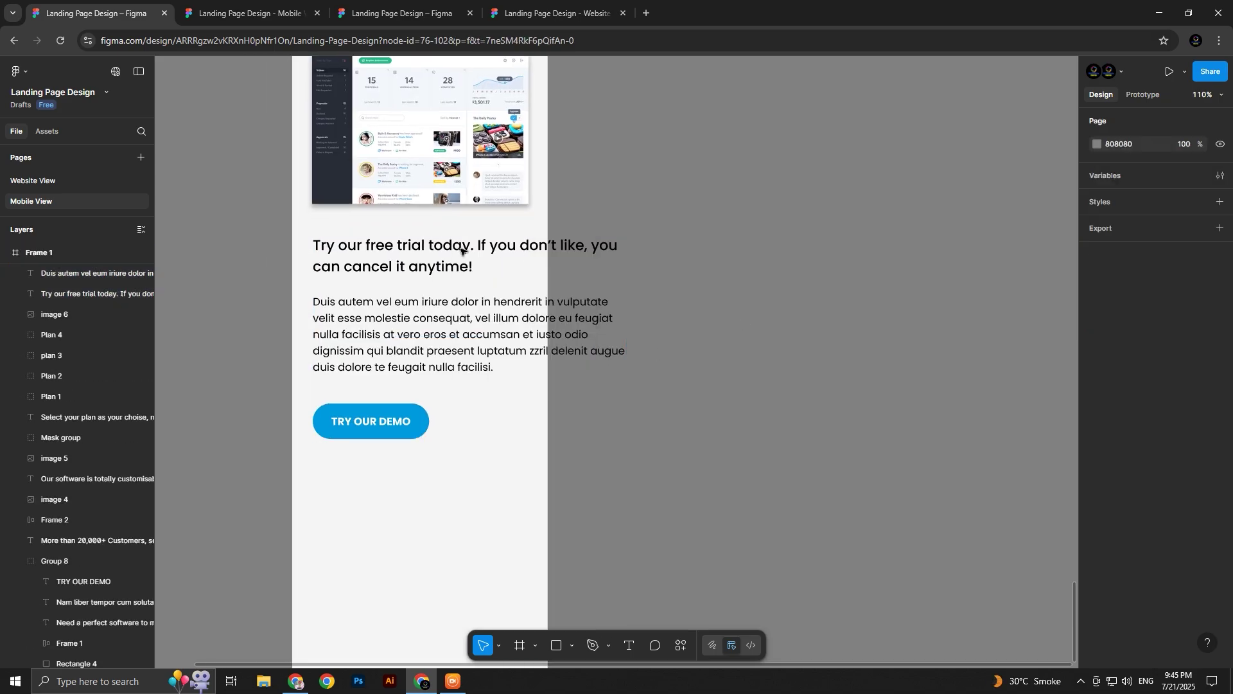
left_click(462, 249)
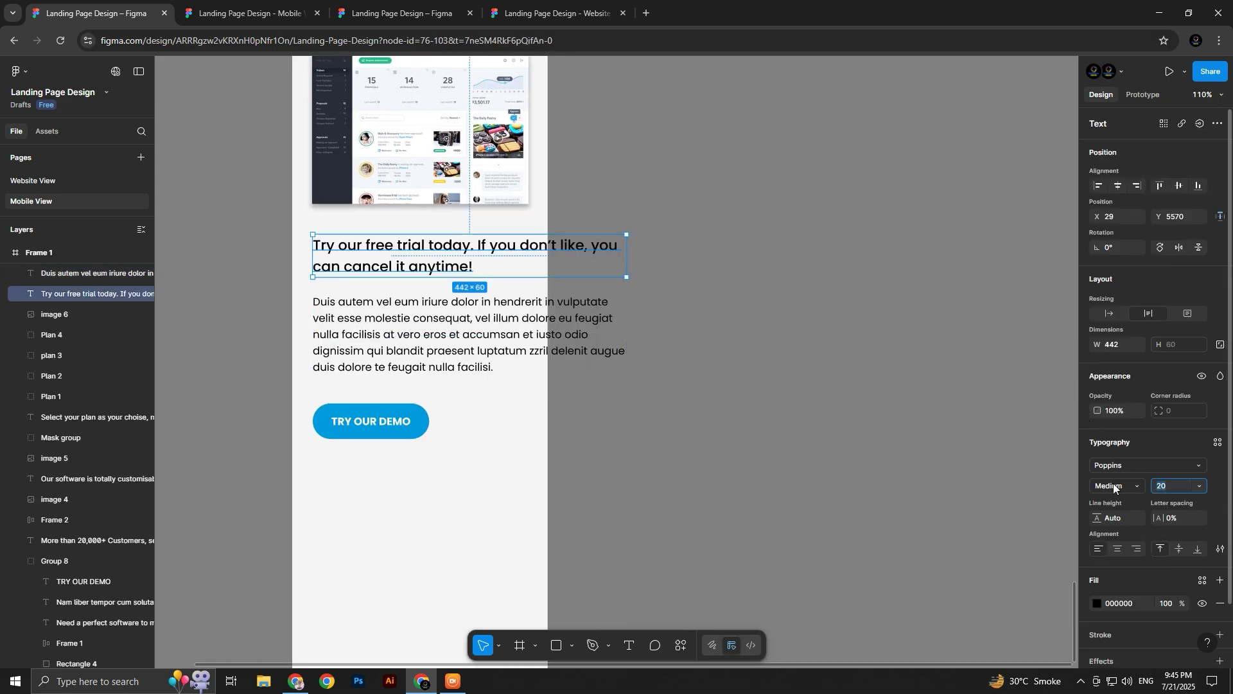
type("18")
key("Return")
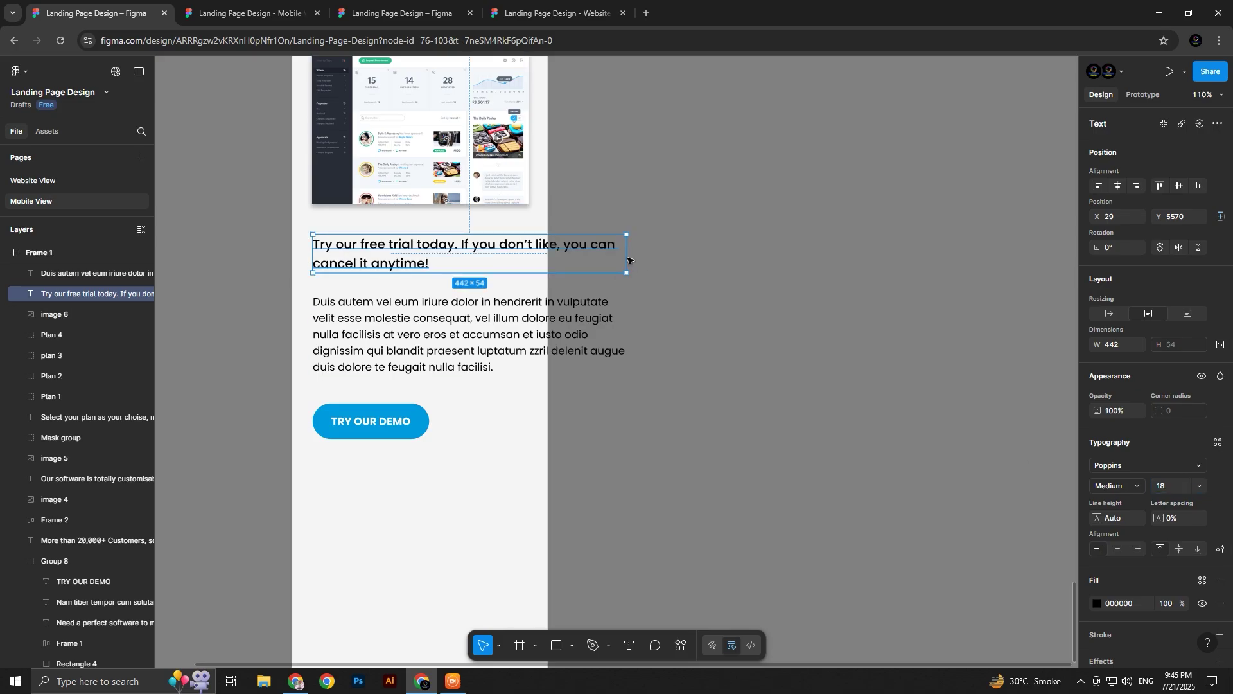
left_click_drag(571, 255, 529, 251)
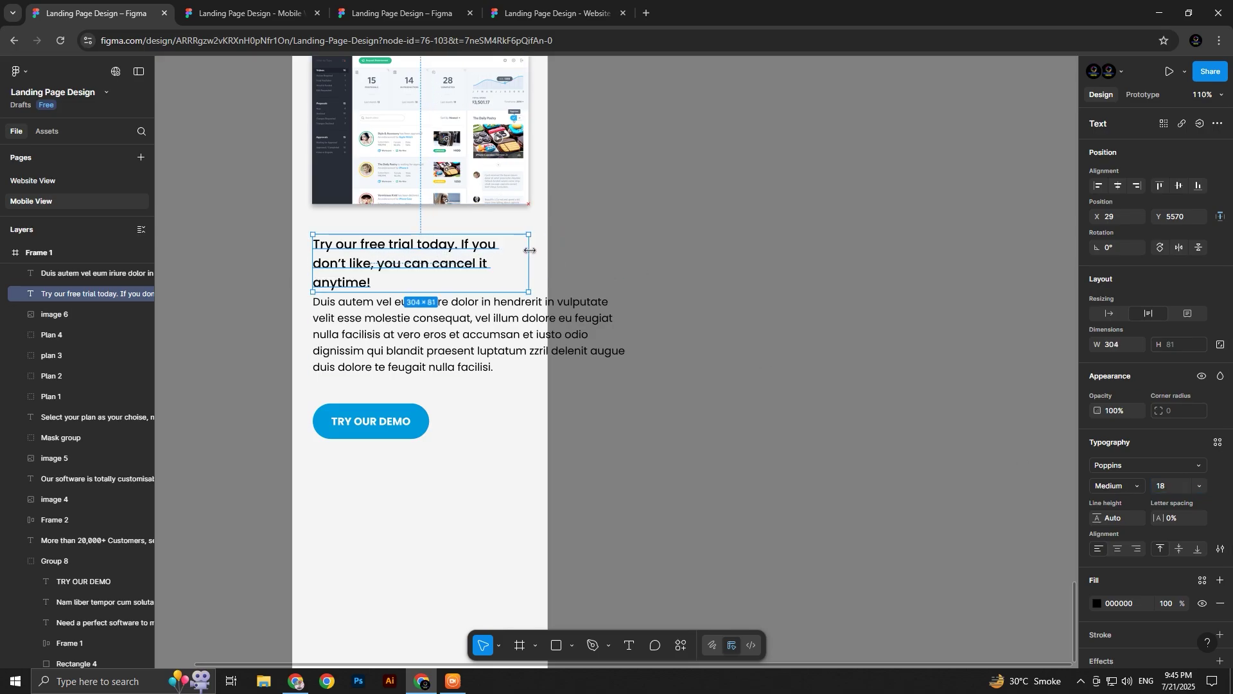
Move the free trial paragraph down by 10 and narrow its text box to a width of 304
left_click(481, 323)
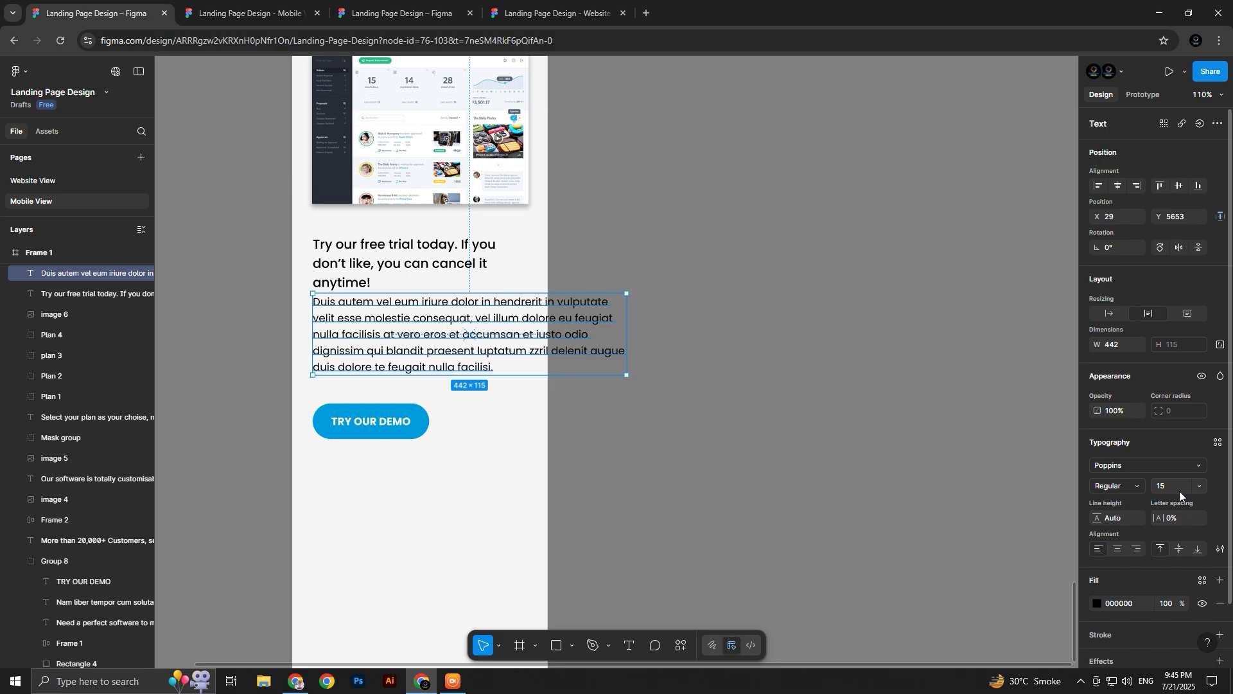
key("shift+Down")
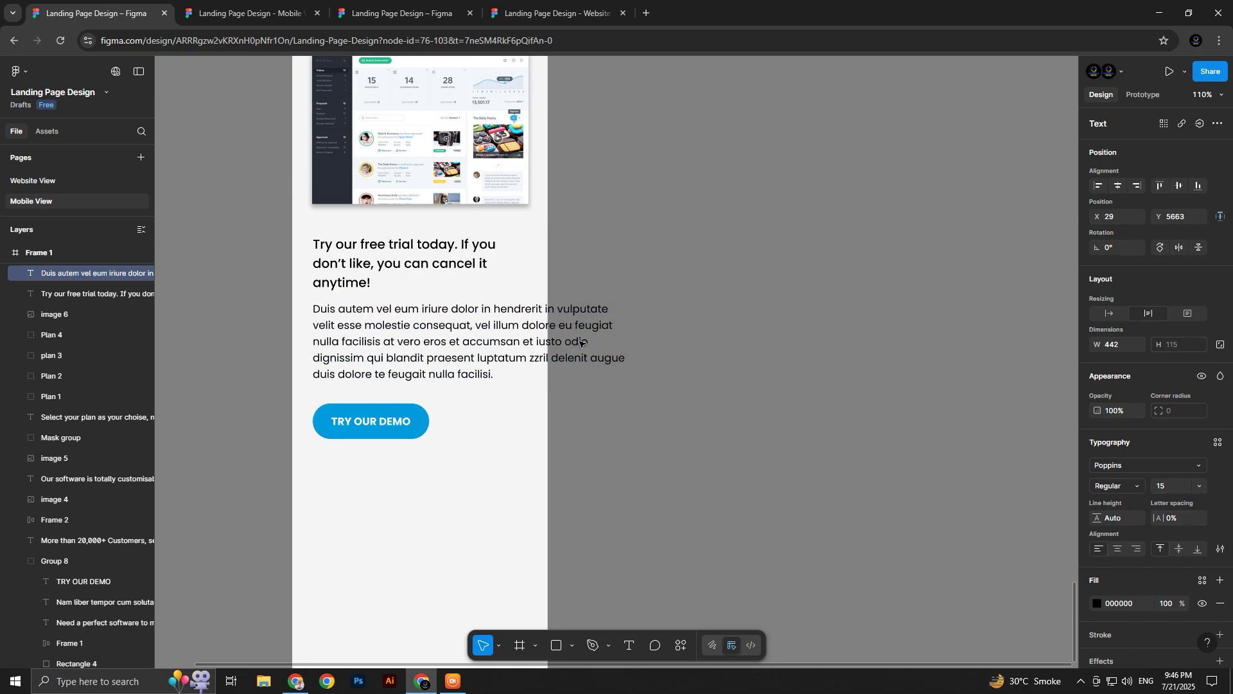
left_click_drag(623, 336, 525, 318)
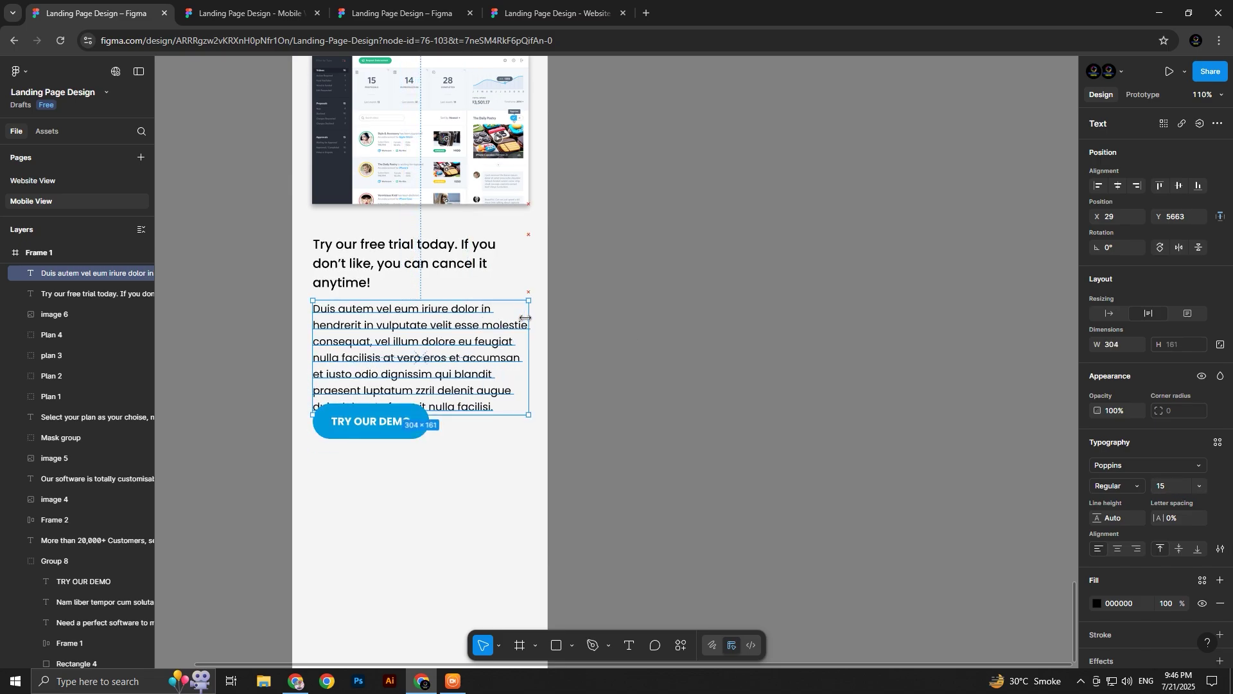
Move the TRY OUR DEMO button below the paragraph and widen it to match the text column
left_click(350, 437)
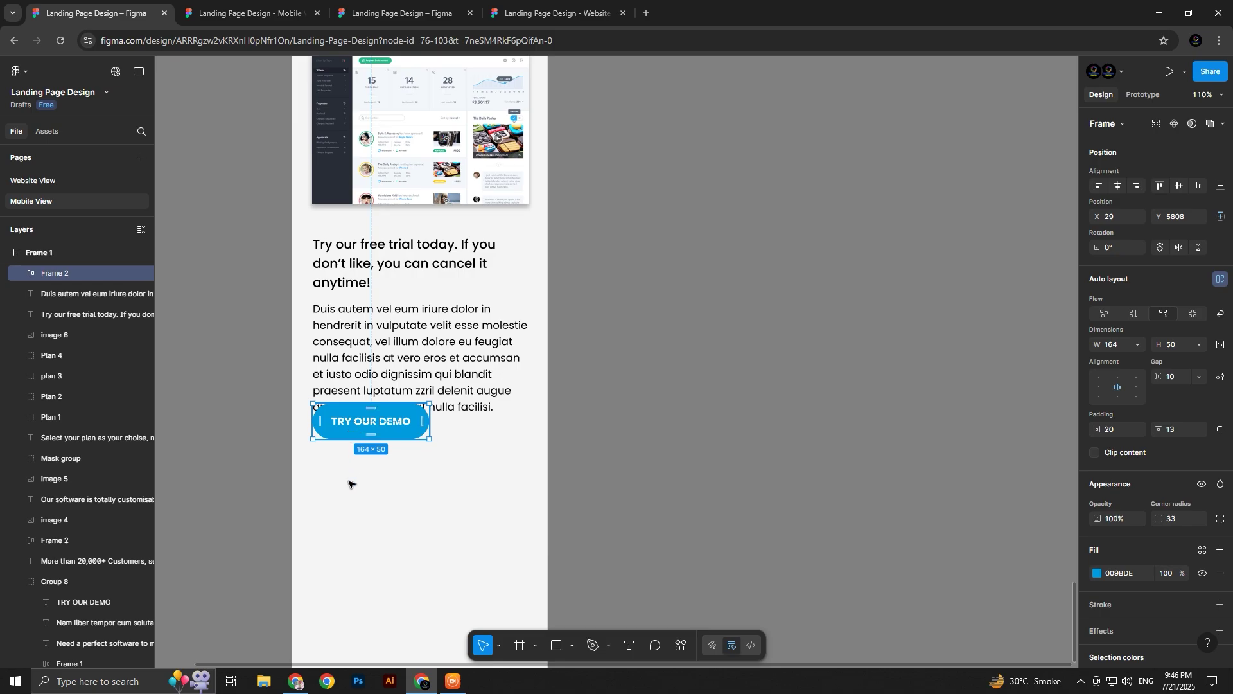
left_click_drag(355, 429, 355, 456)
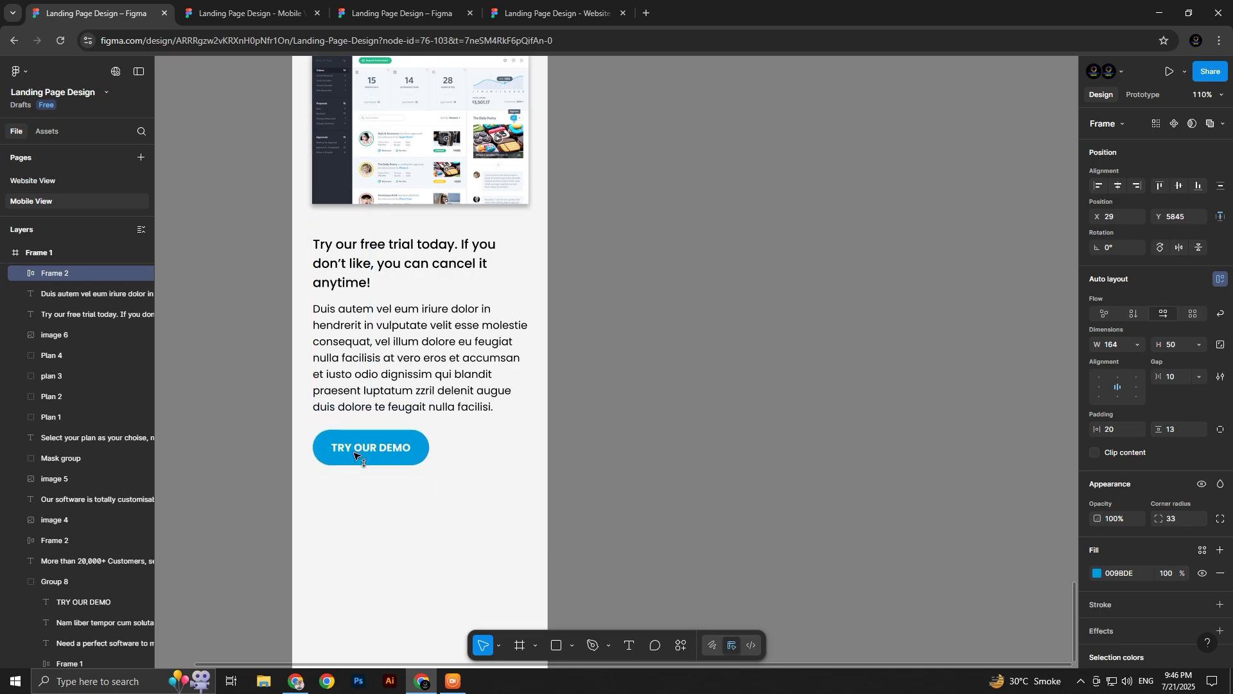
left_click(542, 331)
scroll(526, 347, "down", 5)
scroll(465, 343, "up", 4)
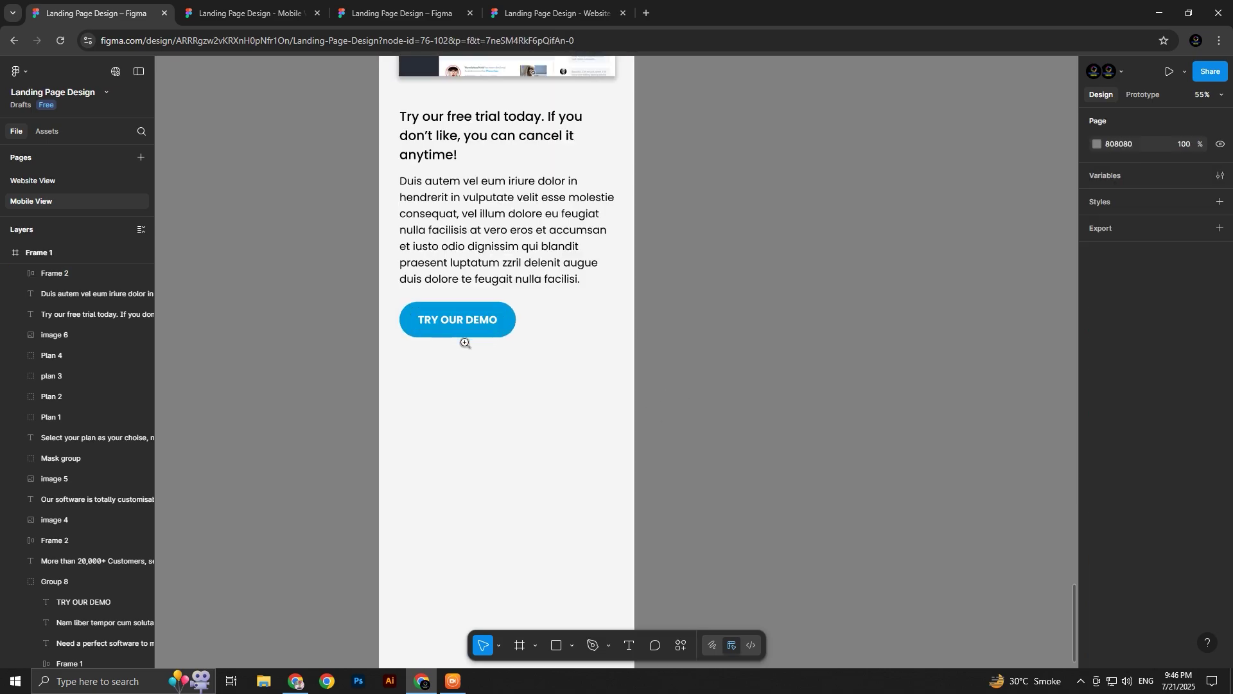
scroll(465, 343, "up", 5)
left_click(546, 302)
left_click_drag(674, 301, 765, 302)
Copy the "trusted customers" heading and company logo strip from the Website View design and paste them into the mobile page
left_click(254, 13)
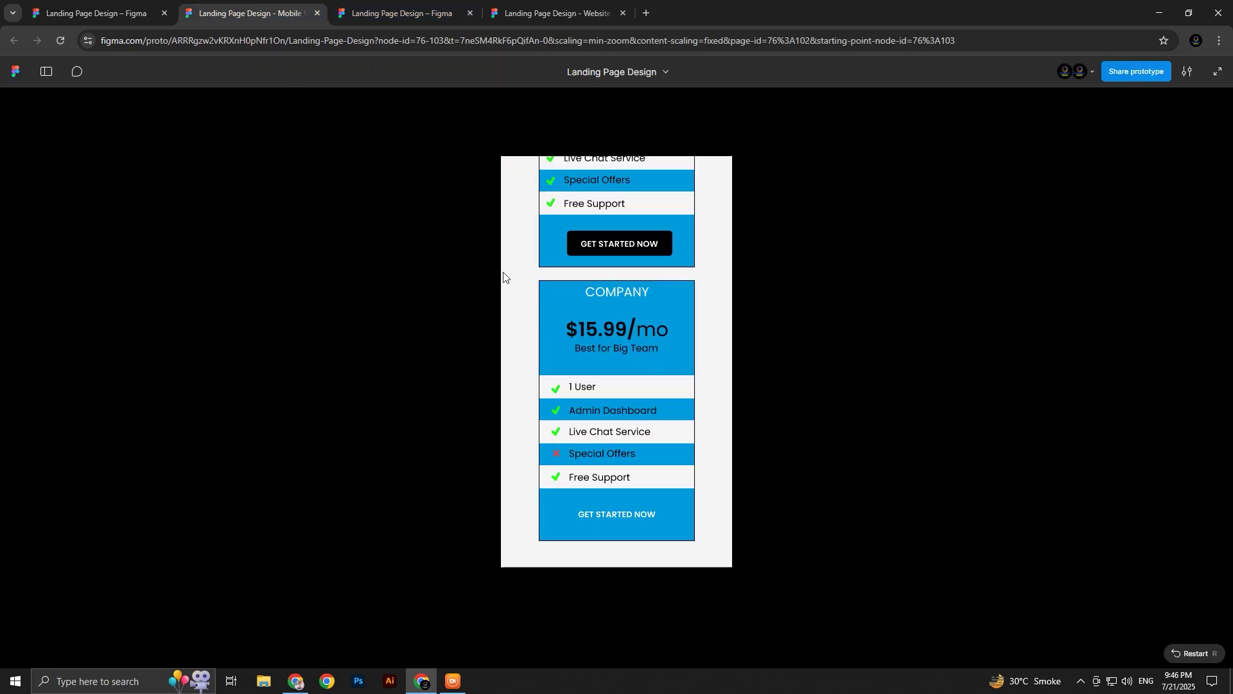
left_click(399, 13)
scroll(479, 404, "down", 1)
left_click(483, 442)
left_click(514, 491, "shift")
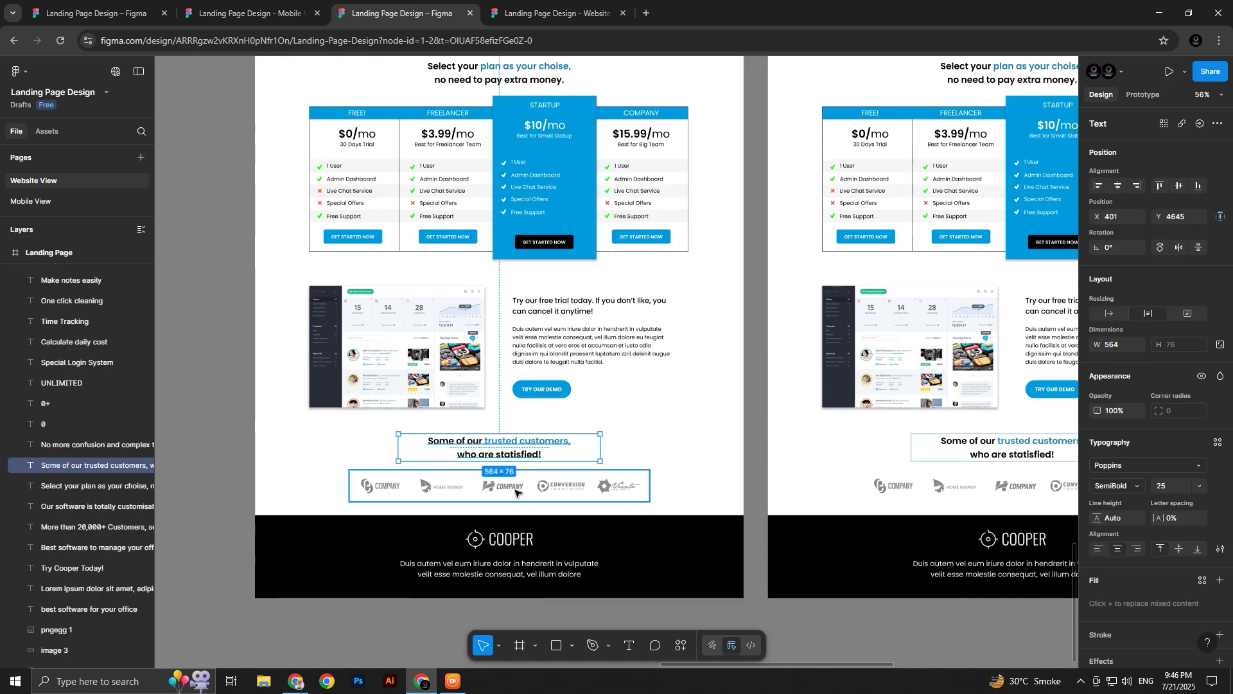
key("ctrl+g")
left_click(96, 13)
left_click(544, 430)
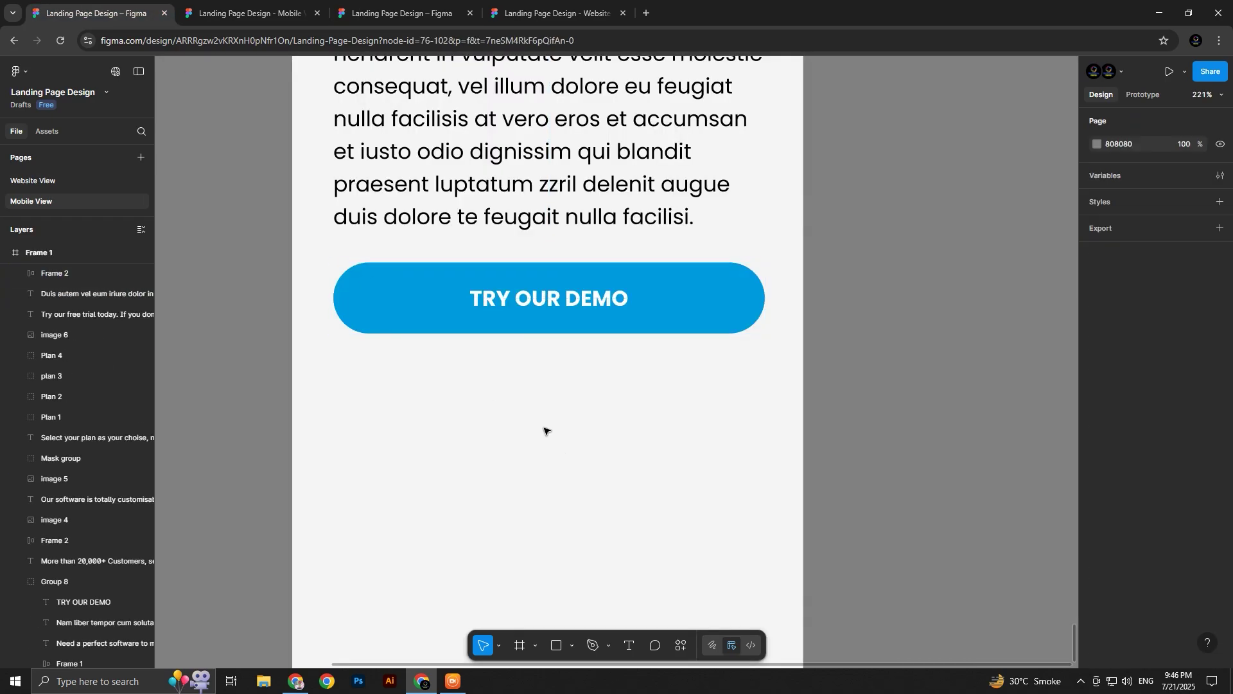
key("ctrl+v")
Set the "trusted customers" heading to font size 18 with auto width and place it just below the TRY OUR DEMO button
scroll(543, 443, "down", 5)
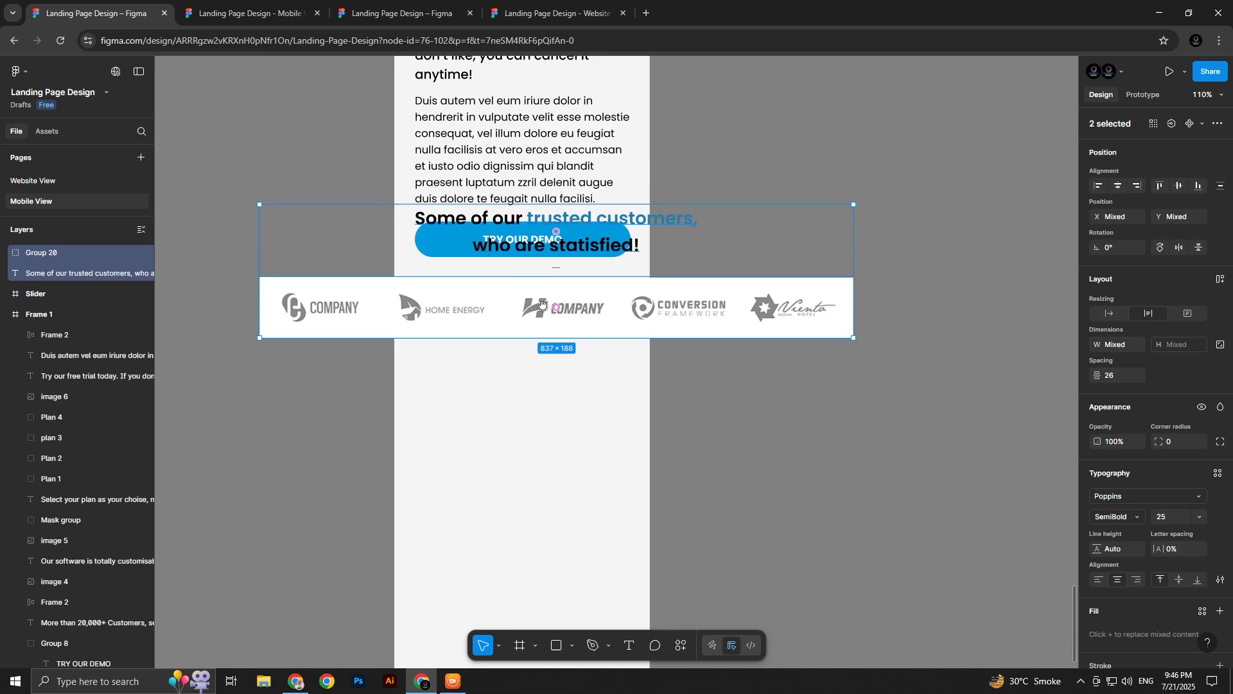
left_click(573, 319)
left_click(556, 385)
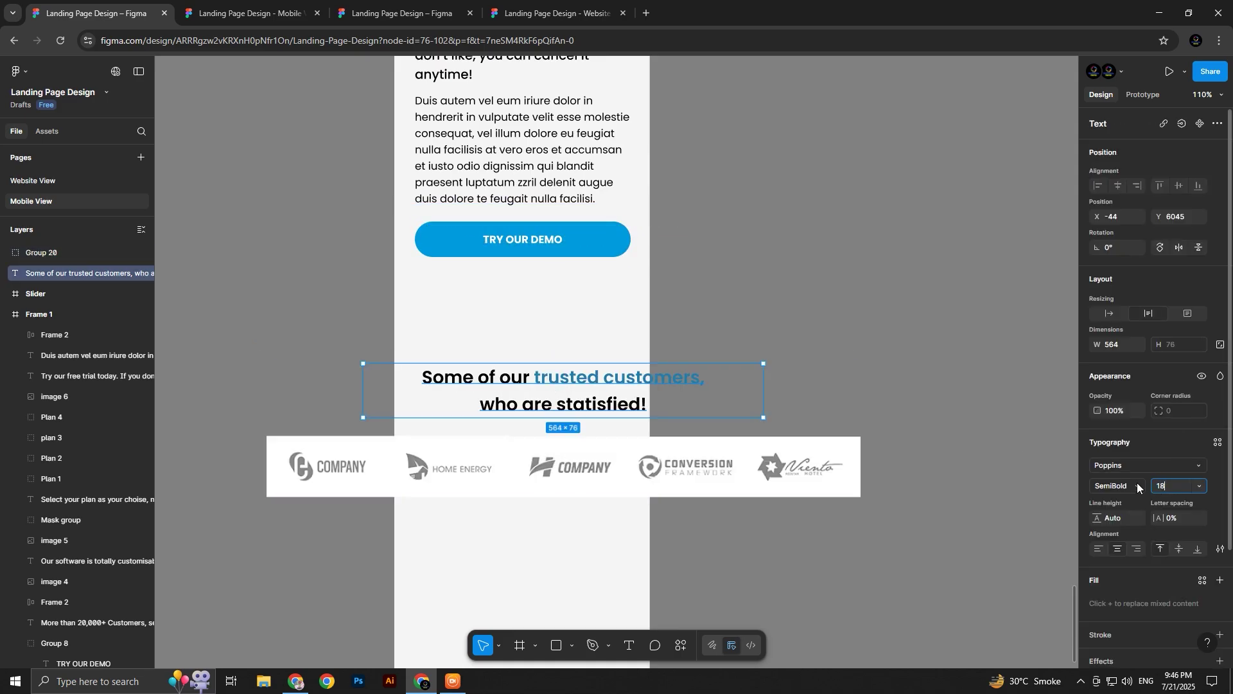
key("Return")
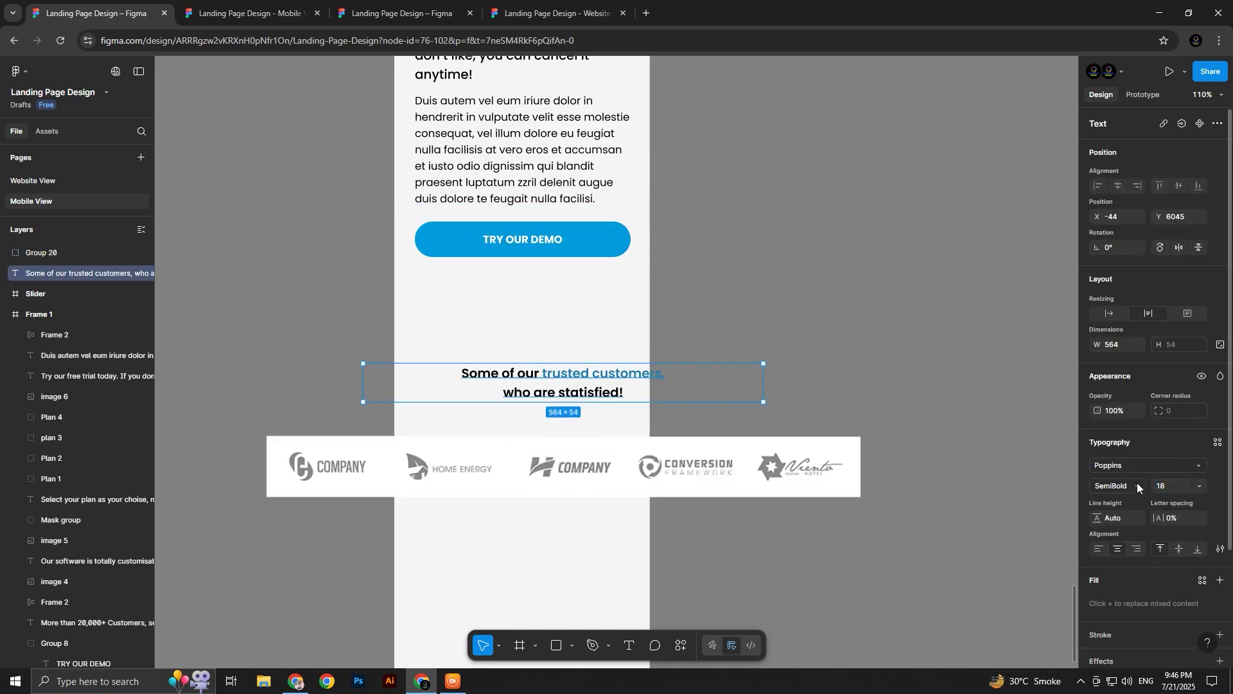
left_click(1110, 313)
left_click_drag(580, 379, 540, 305)
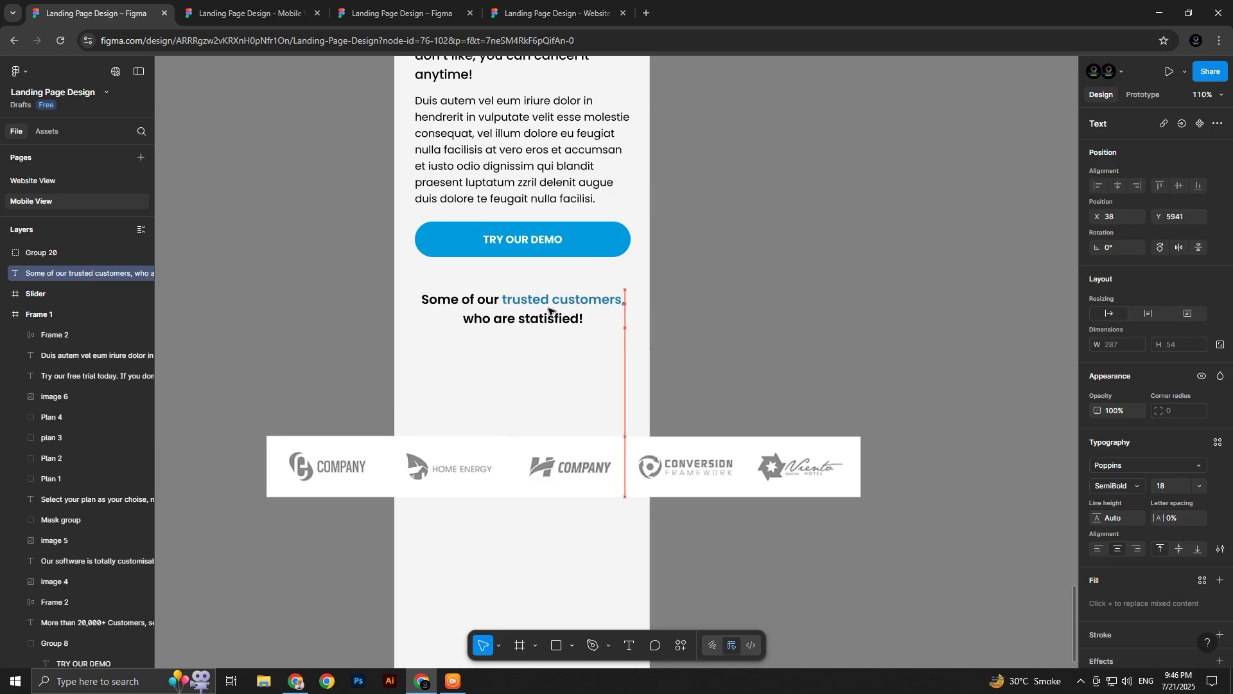
Nest the "trusted customers" heading and logo strip inside the mobile frame, center the heading horizontally, and nudge it up slightly
left_click(49, 257, "shift")
left_click_drag(165, 332, 165, 329)
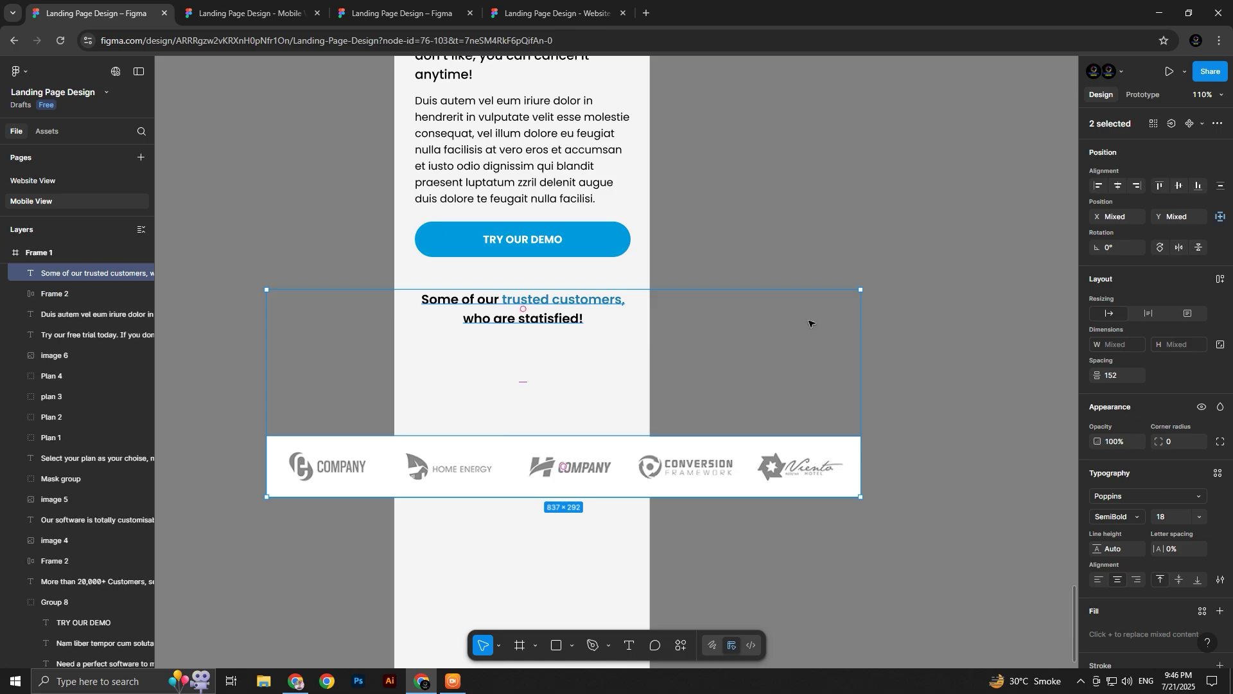
left_click(752, 226)
left_click(500, 317)
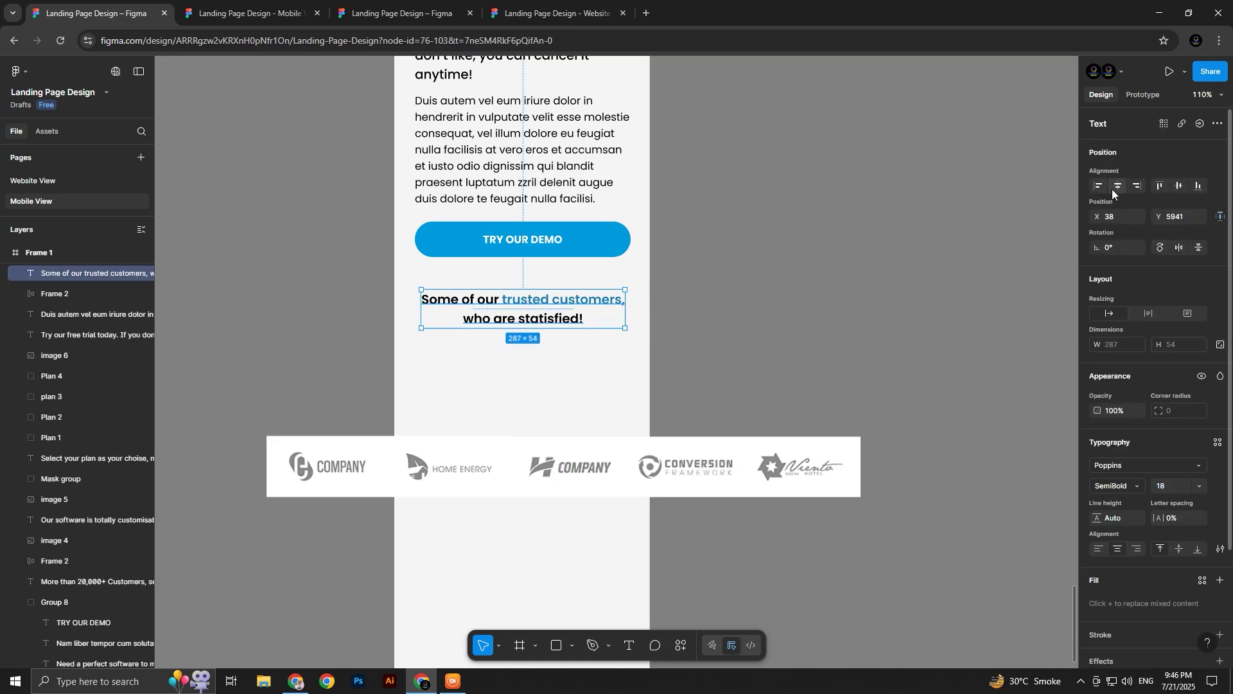
left_click(1120, 187)
left_click_drag(560, 297, 560, 294)
Move the logo strip under the "trusted customers" heading, add auto layout to it, and shorten its frame to a width of 368
left_click_drag(572, 485, 638, 377)
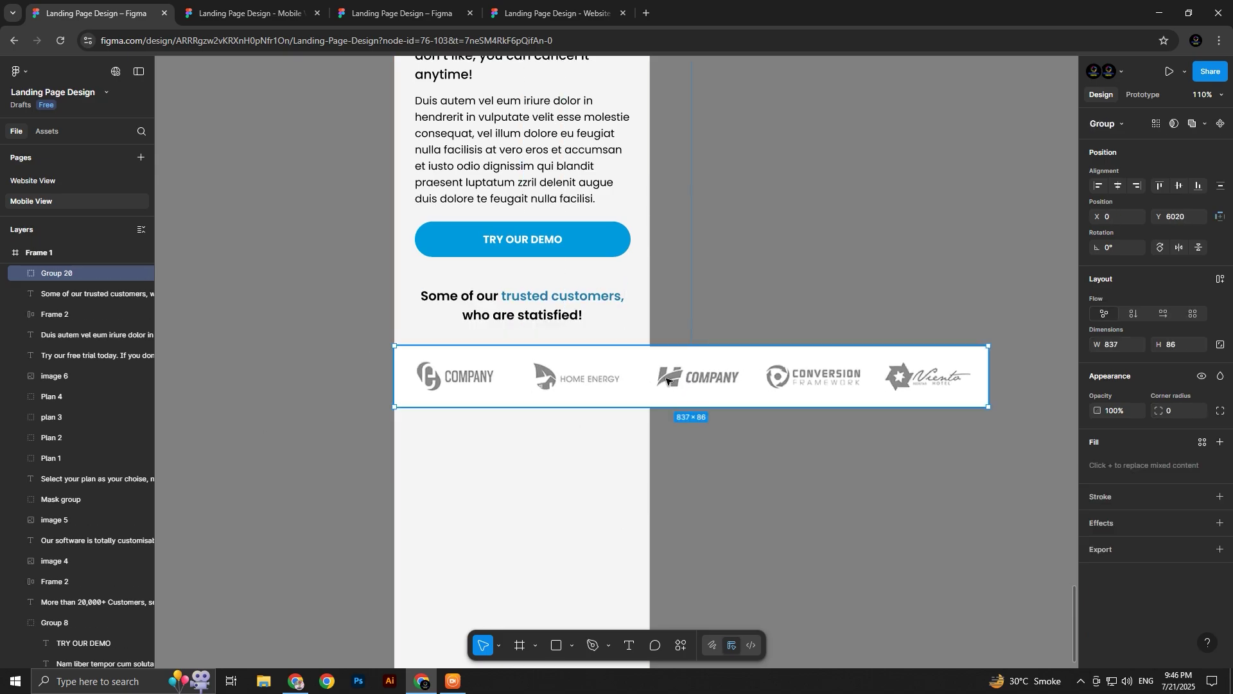
key("shift+a")
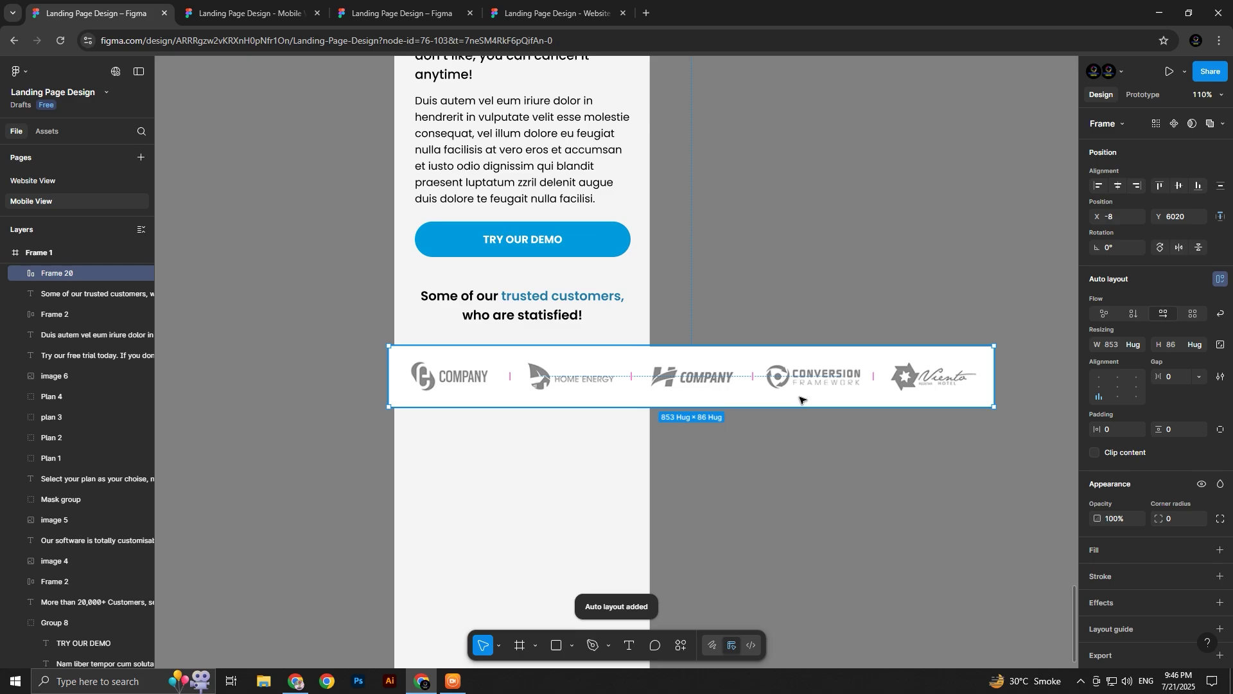
left_click_drag(996, 378, 649, 376)
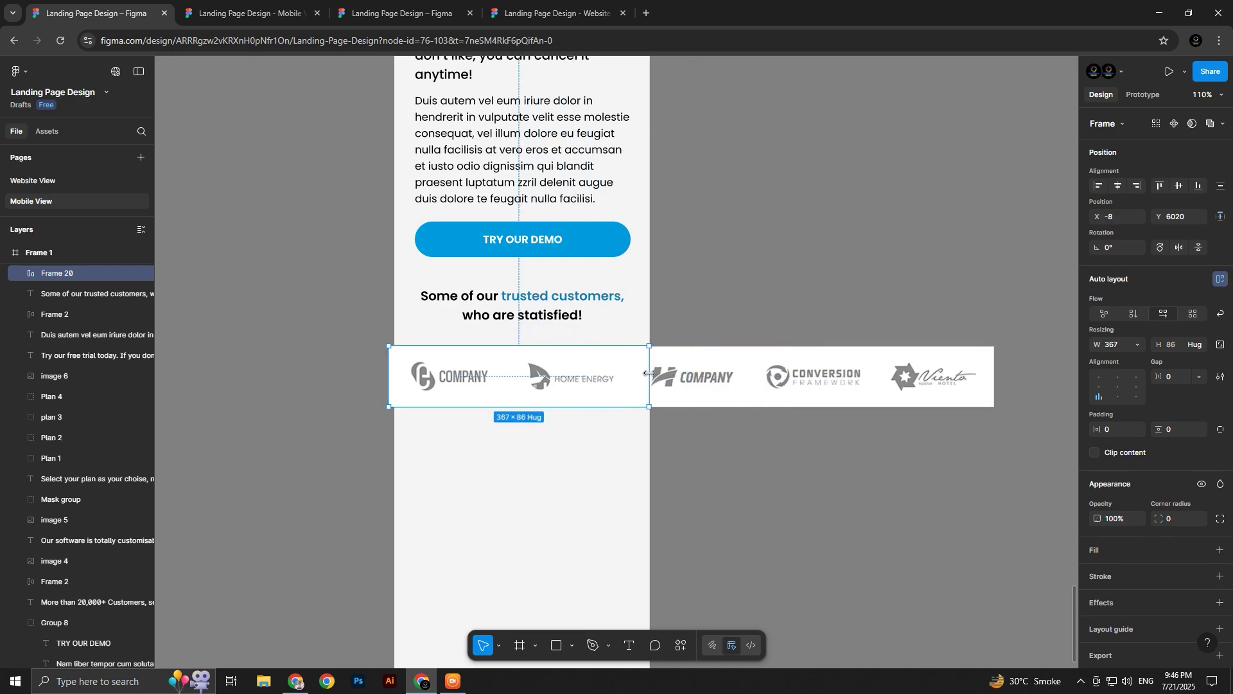
scroll(649, 411, "up", 1)
scroll(646, 425, "up", 5)
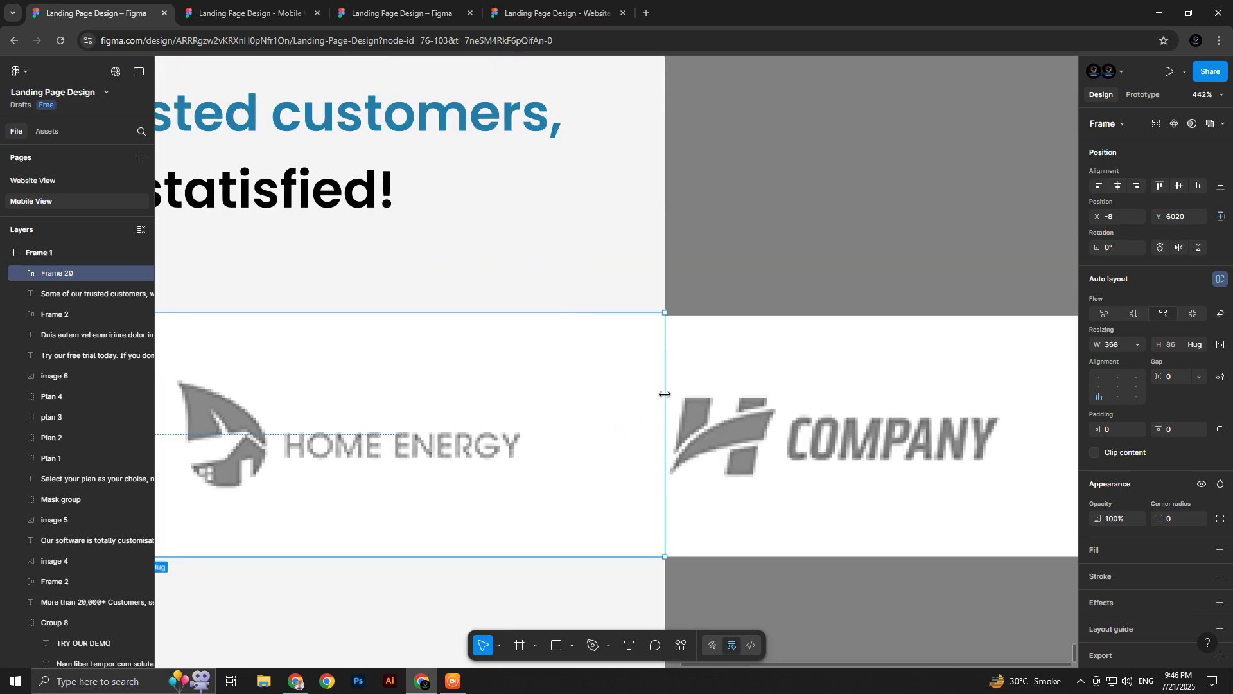
scroll(571, 405, "down", 8)
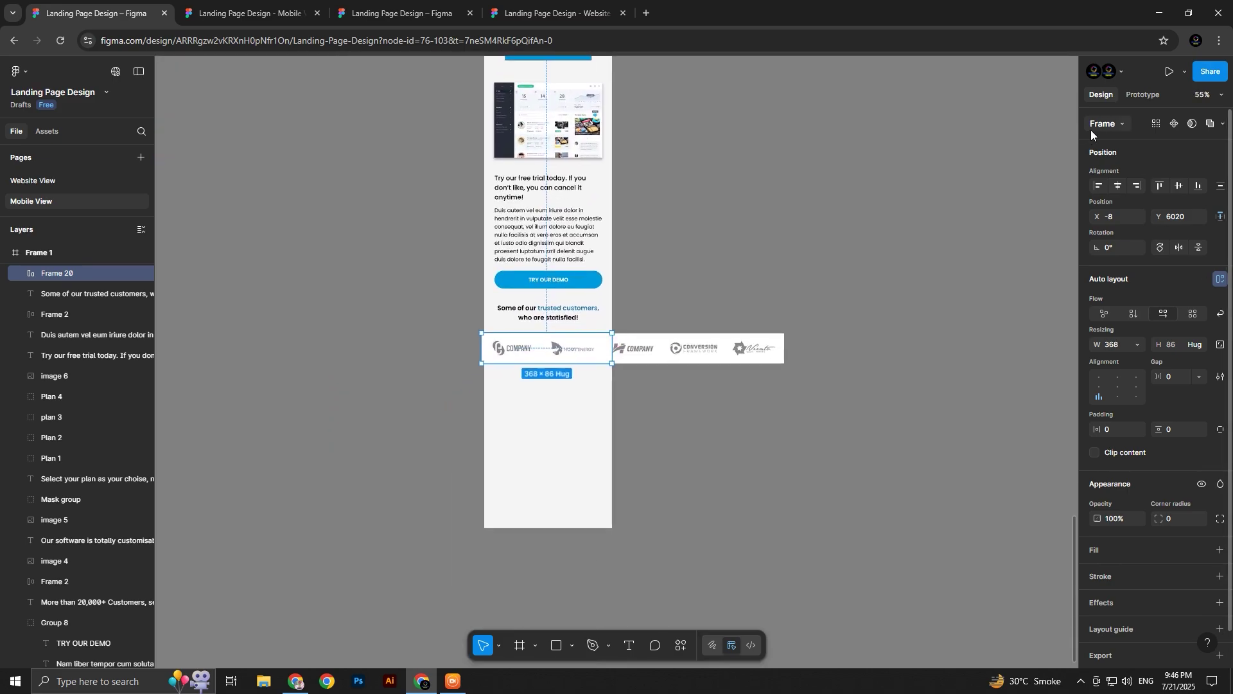
Clip the content of the company logo strip and set its prototype overflow to horizontal scrolling
left_click(1096, 455)
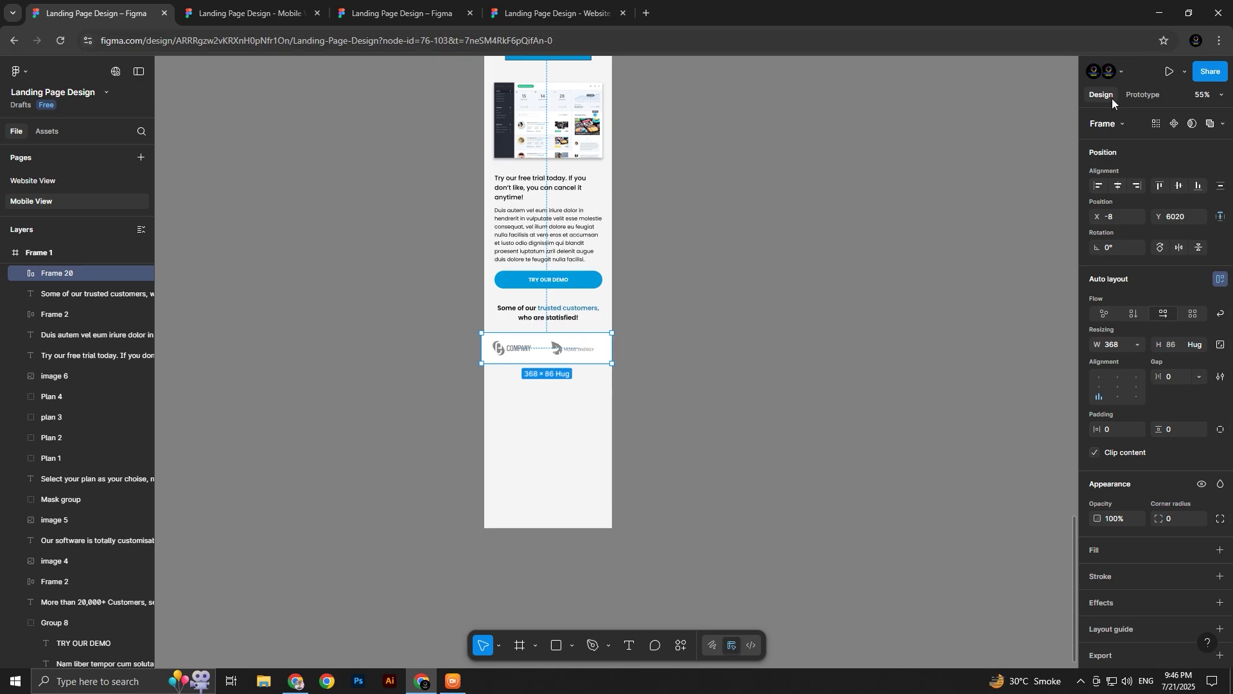
left_click(1141, 94)
left_click(1156, 192)
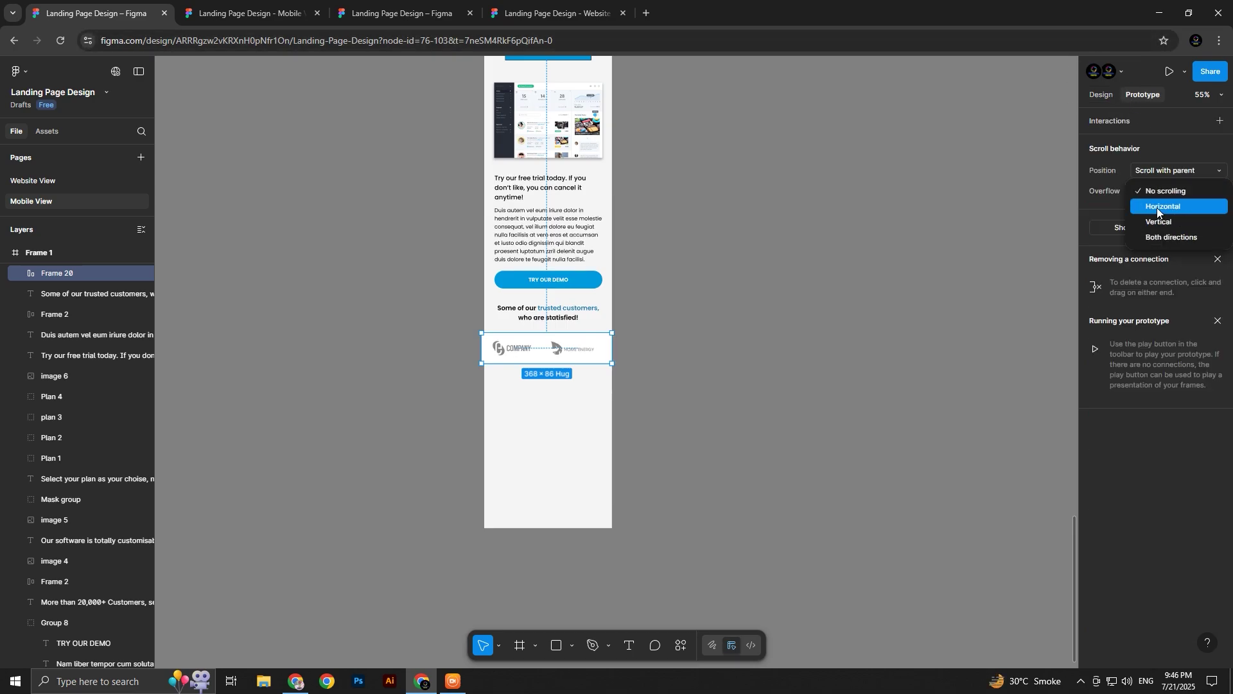
left_click(1161, 216)
Test the sideways scrolling of the customer logo strip in the mobile prototype preview
left_click(286, 4)
left_click_drag(639, 424, 607, 169)
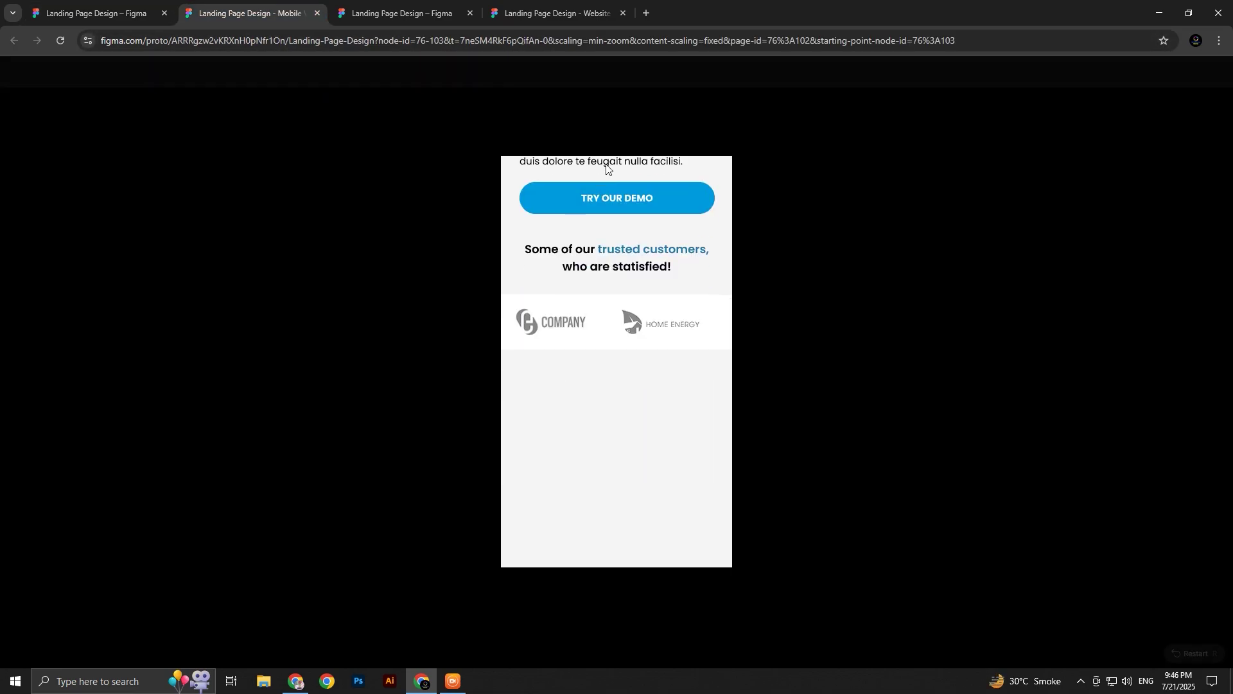
left_click_drag(633, 315, 496, 321)
left_click_drag(578, 321, 777, 316)
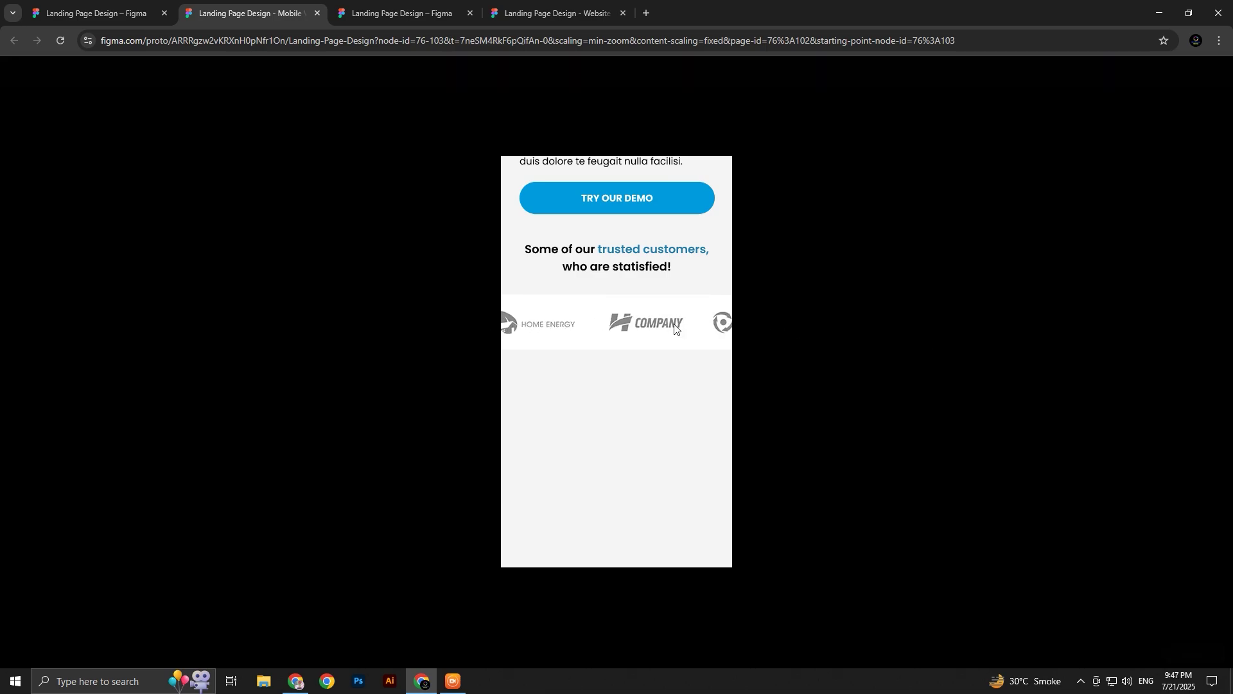
left_click(170, 6)
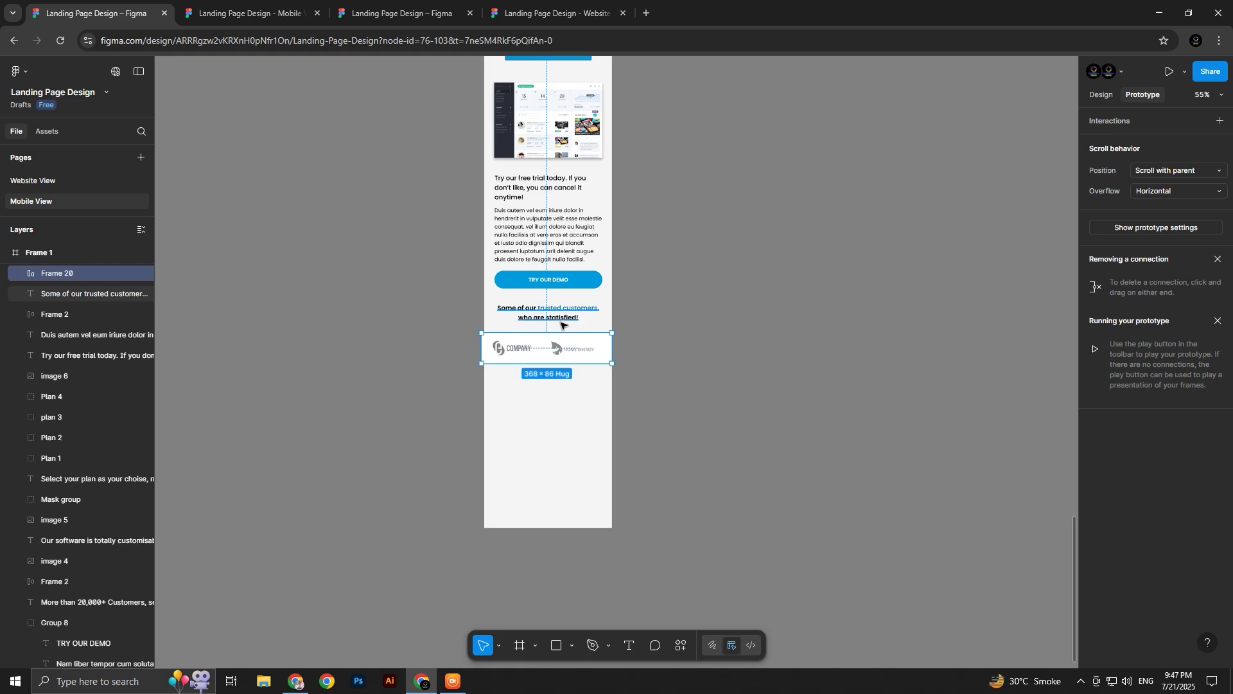
Copy the footer's COOPER logo, paragraph and black background from the Website View design and paste them into the mobile frame below the logo strip
left_click(398, 13)
scroll(515, 435, "down", 1)
left_click(515, 436)
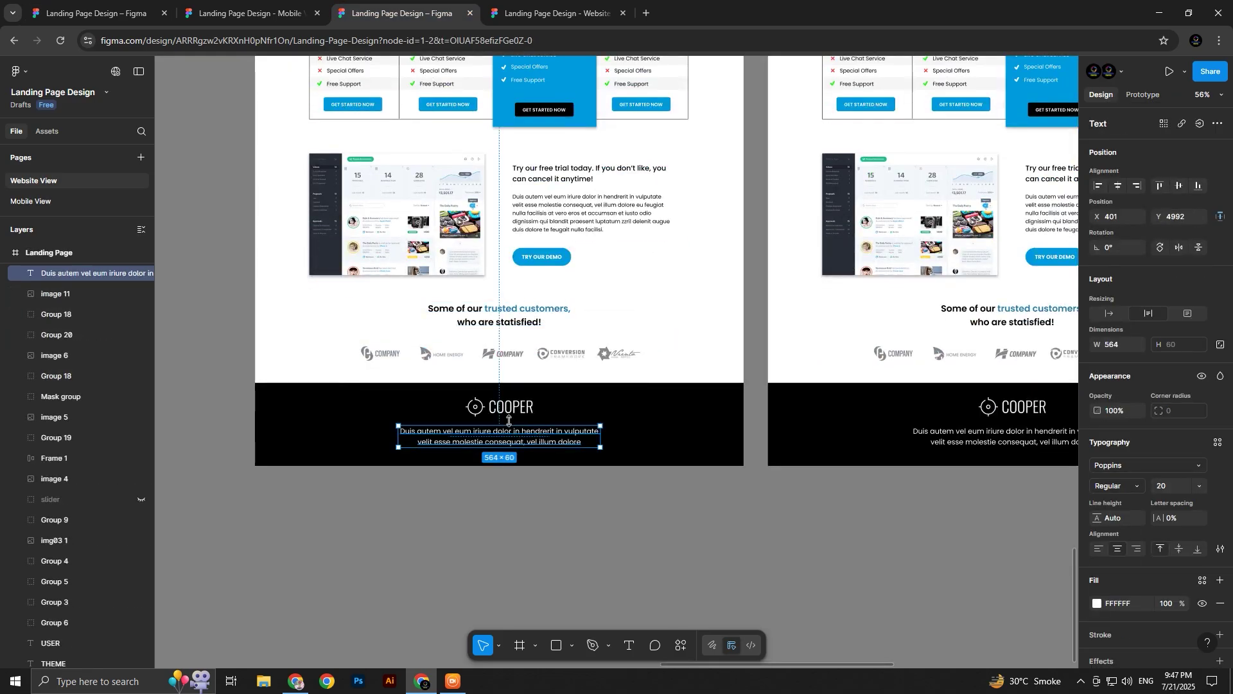
left_click(508, 407, "shift")
left_click(686, 424, "shift")
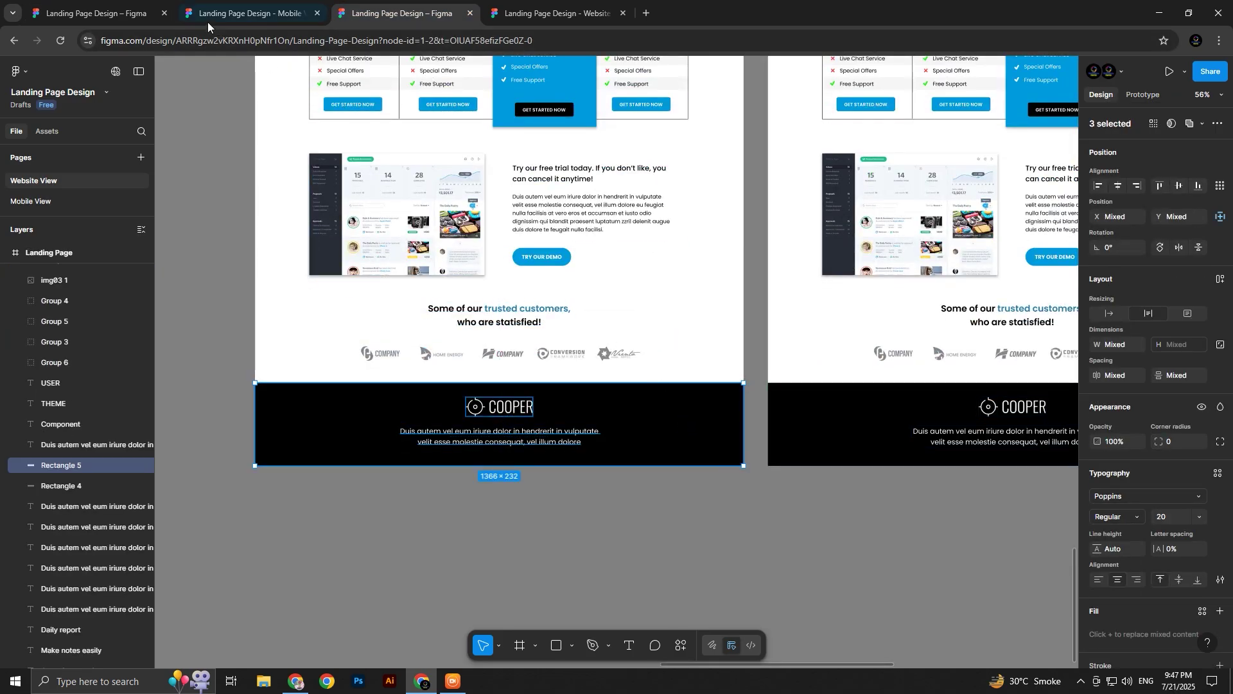
left_click(129, 9)
left_click(568, 427)
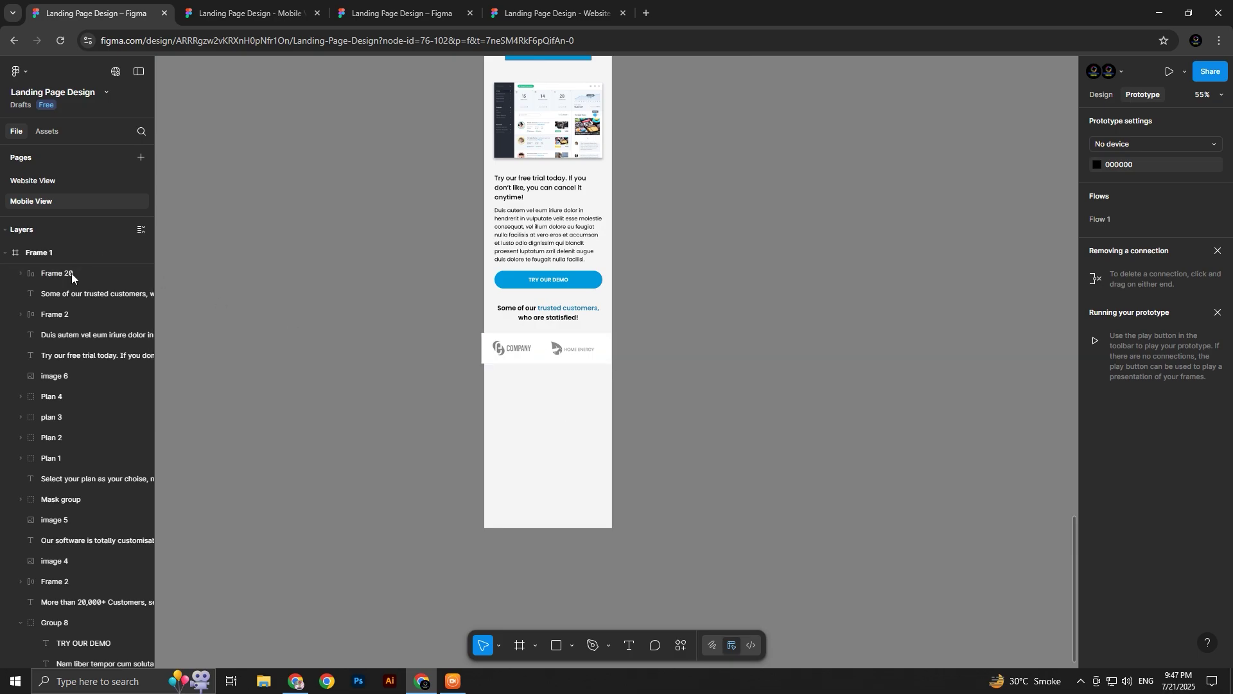
key("ctrl+v")
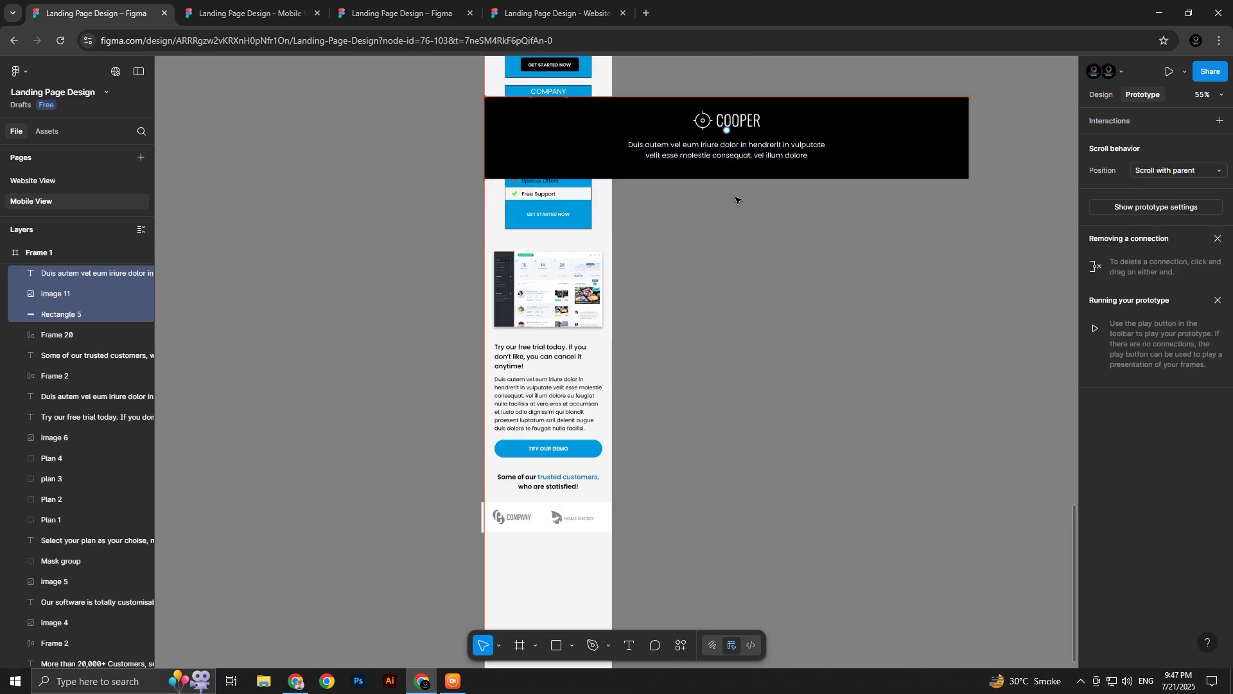
left_click_drag(739, 123, 737, 582)
Narrow the customer logo strip from its left edge to a width of 360 so it aligns with the mobile frame
scroll(527, 389, "up", 10)
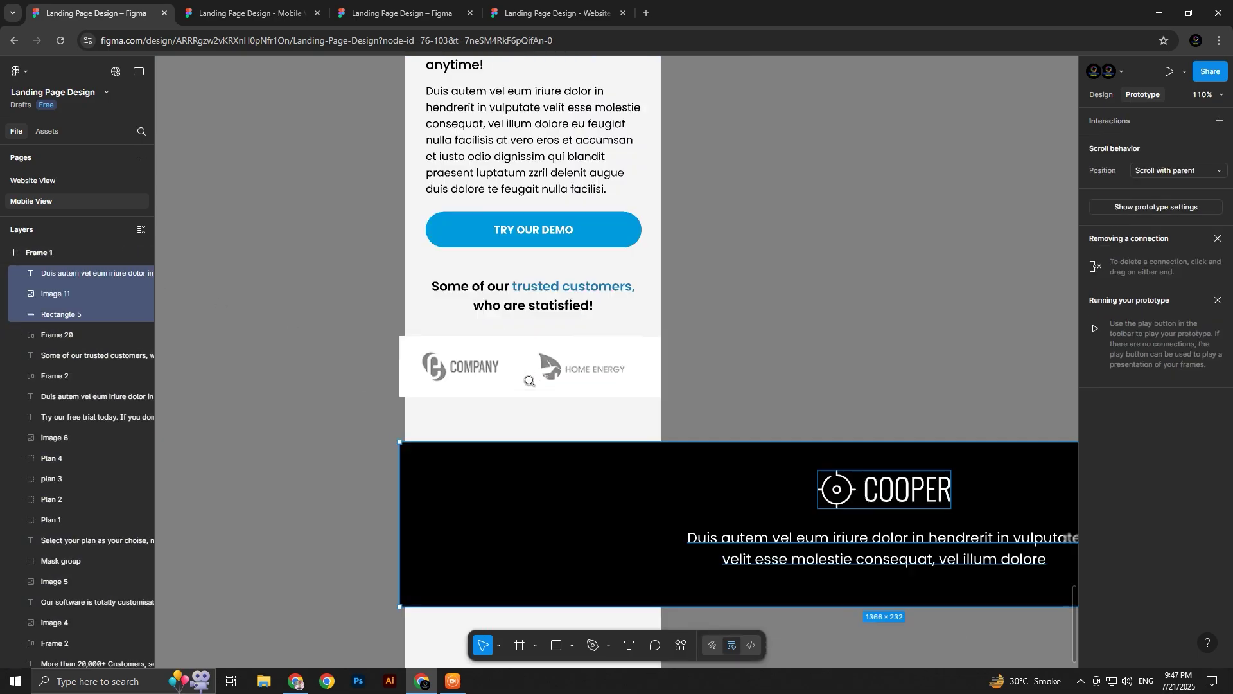
left_click(286, 294)
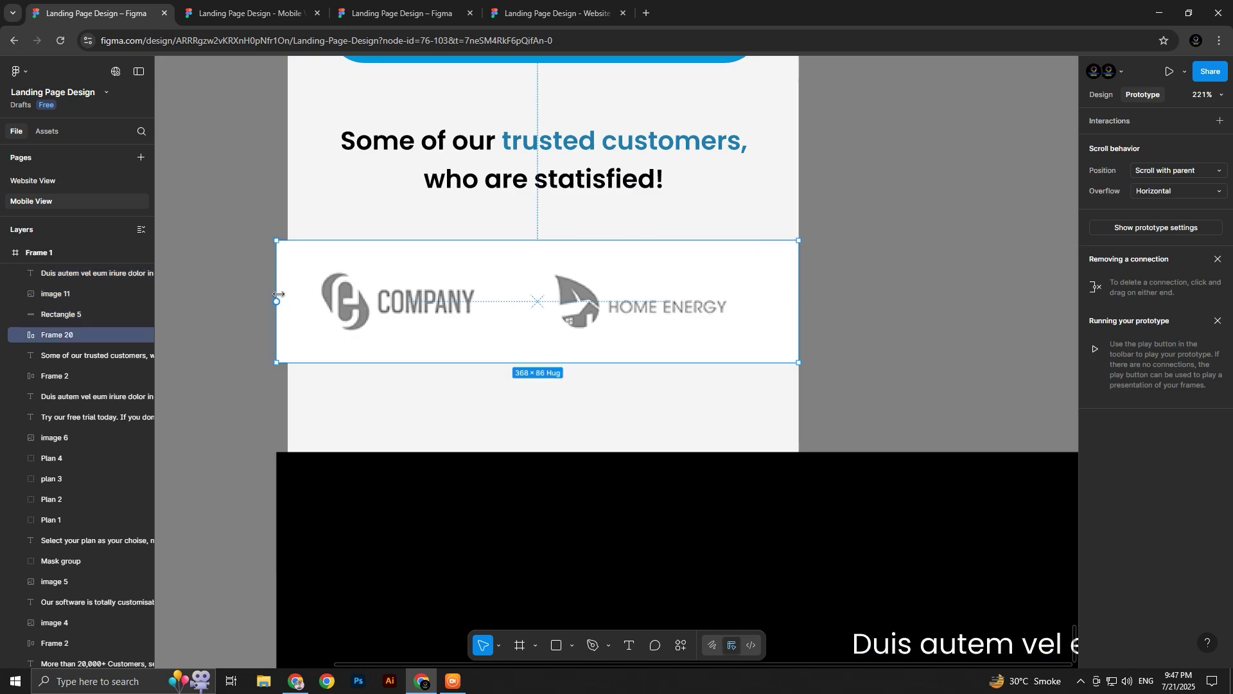
left_click_drag(277, 289, 288, 289)
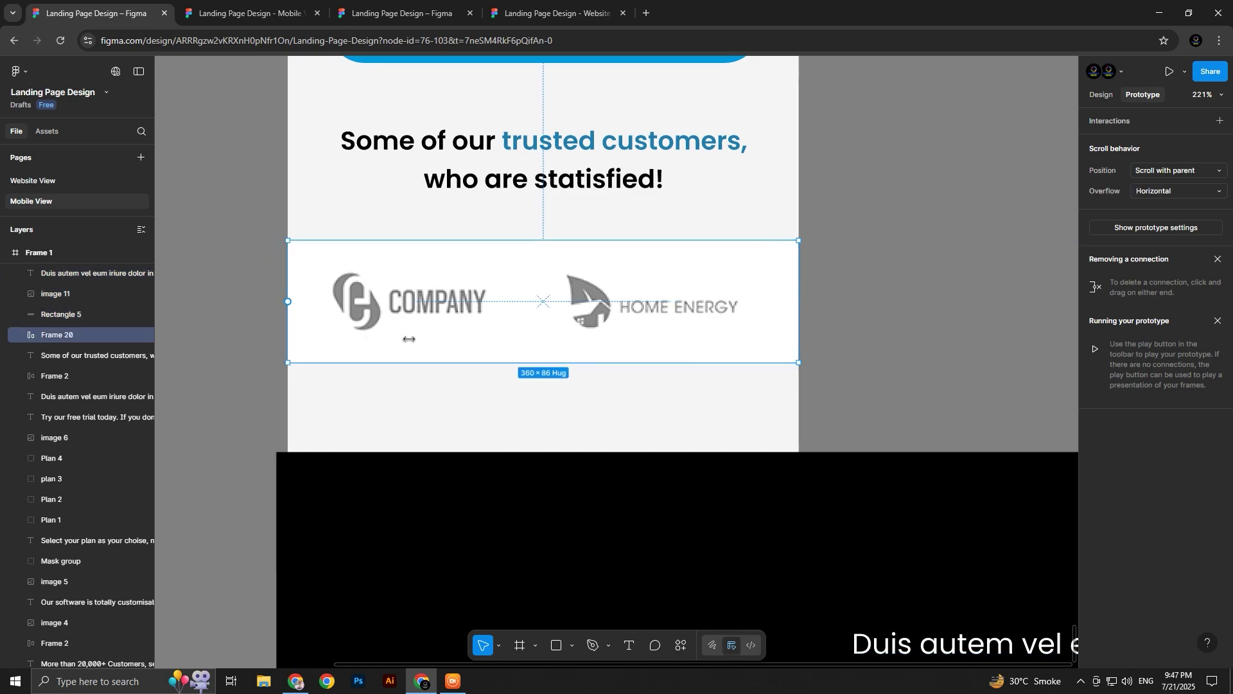
Move the black footer rectangle directly under the logo strip and resize it to about 360 × 464
scroll(409, 338, "down", 3)
left_click(427, 490)
left_click_drag(427, 491, 407, 397)
scroll(586, 452, "down", 10)
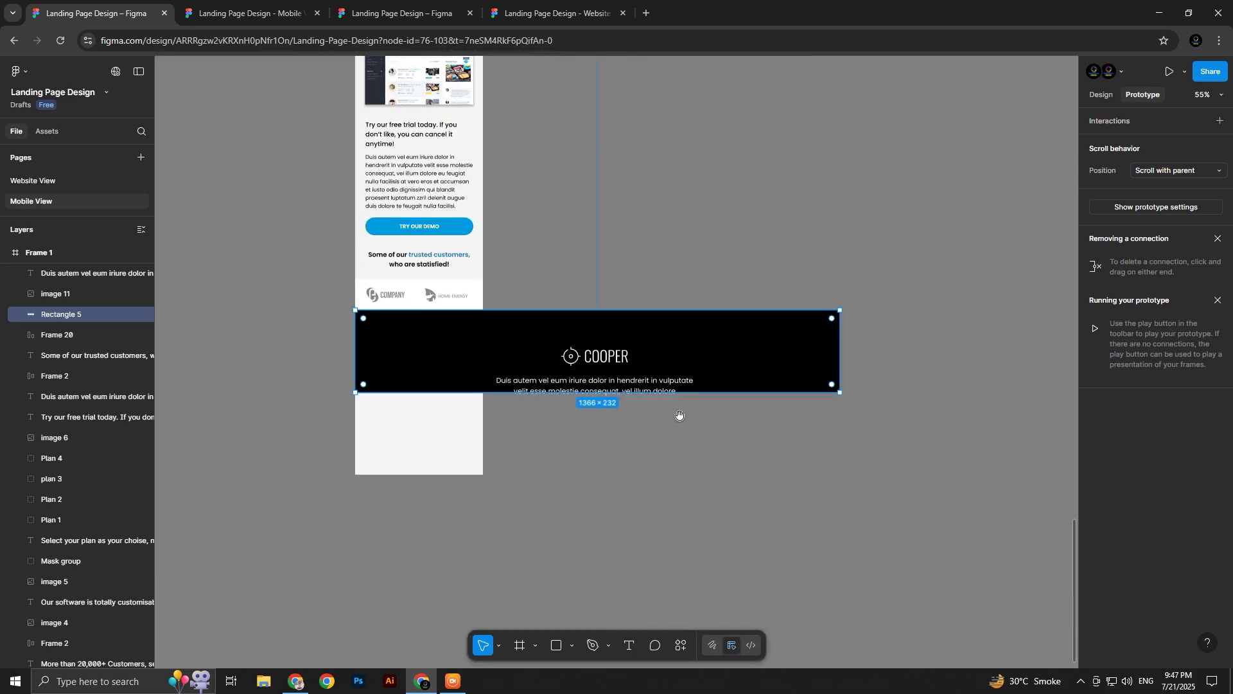
left_click_drag(680, 415, 535, 432)
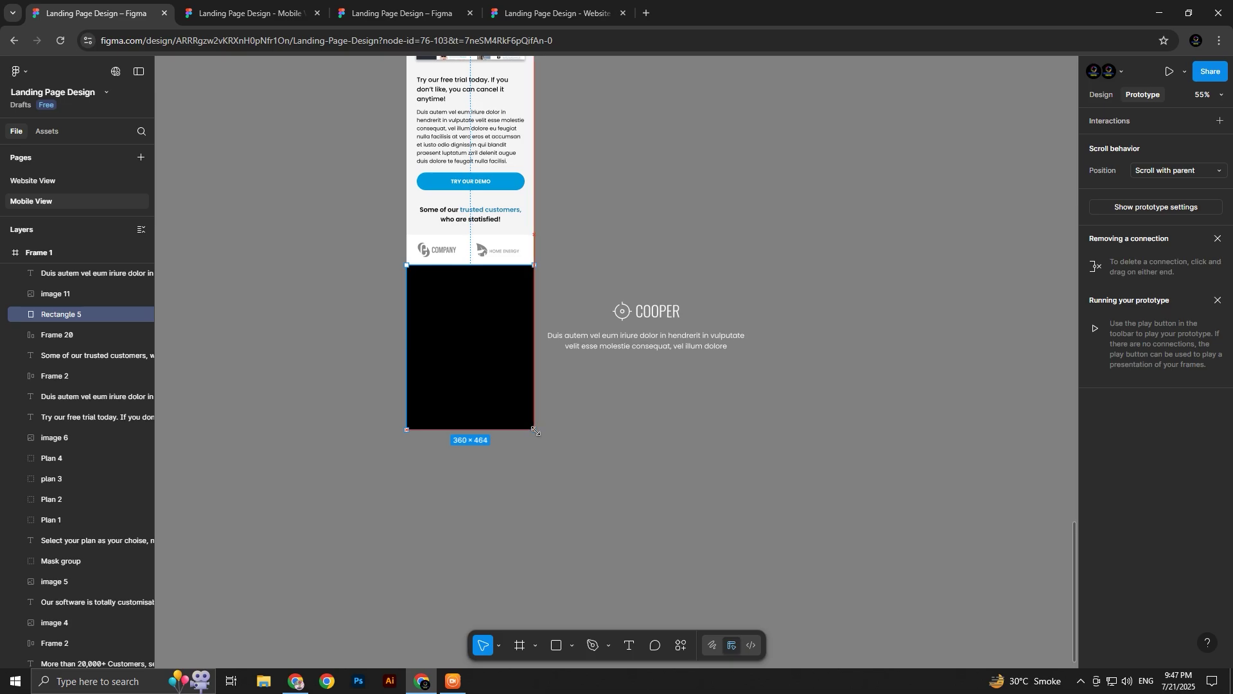
left_click(696, 429)
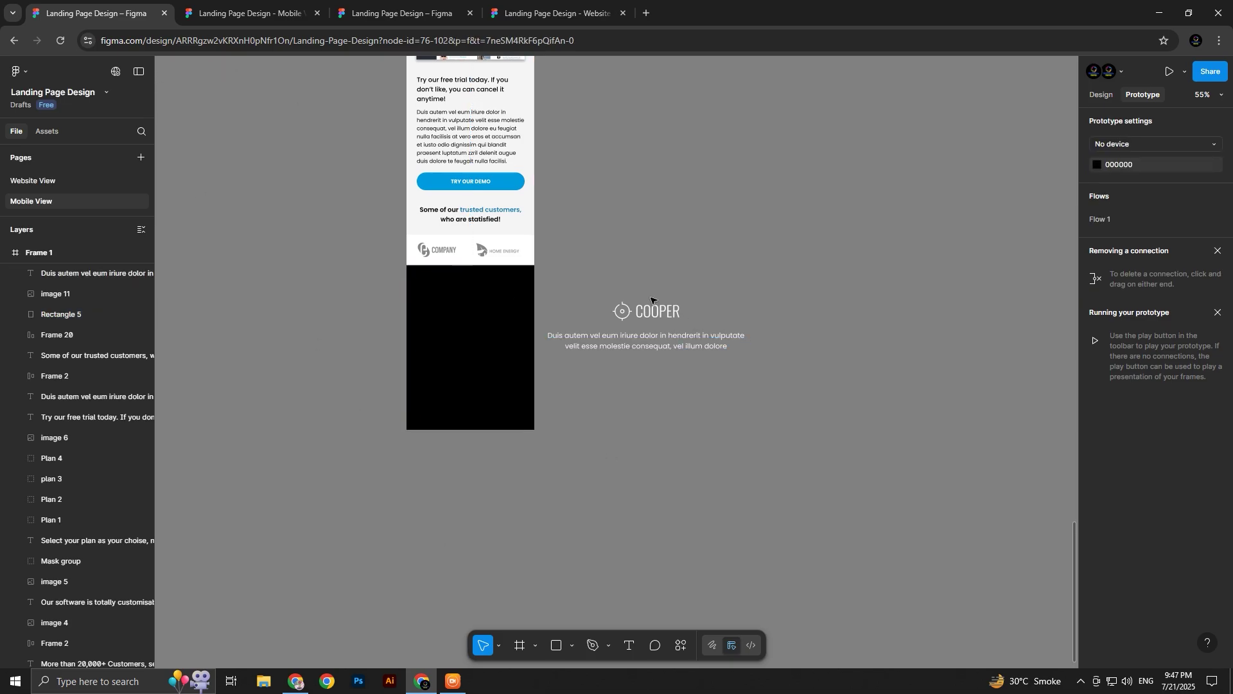
Place the COOPER logo and footer paragraph together onto the upper part of the black footer rectangle
left_click(1101, 95)
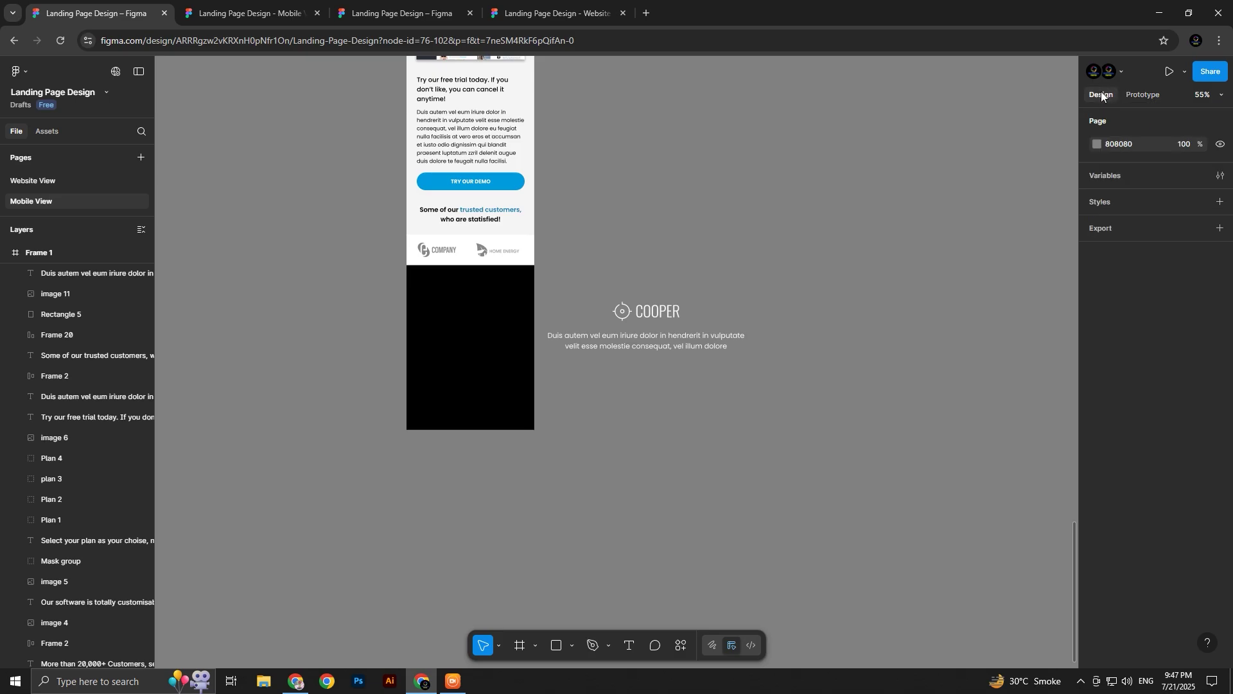
left_click_drag(599, 332, 650, 318)
left_click(712, 303)
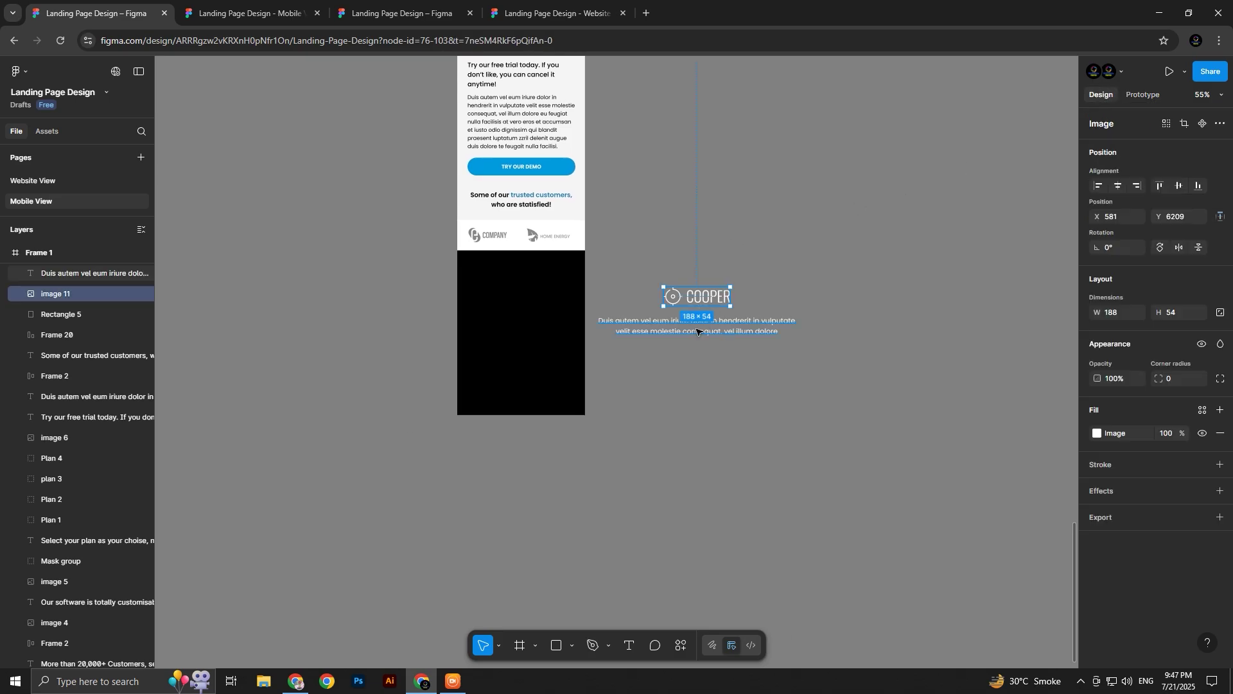
left_click(697, 330, "shift")
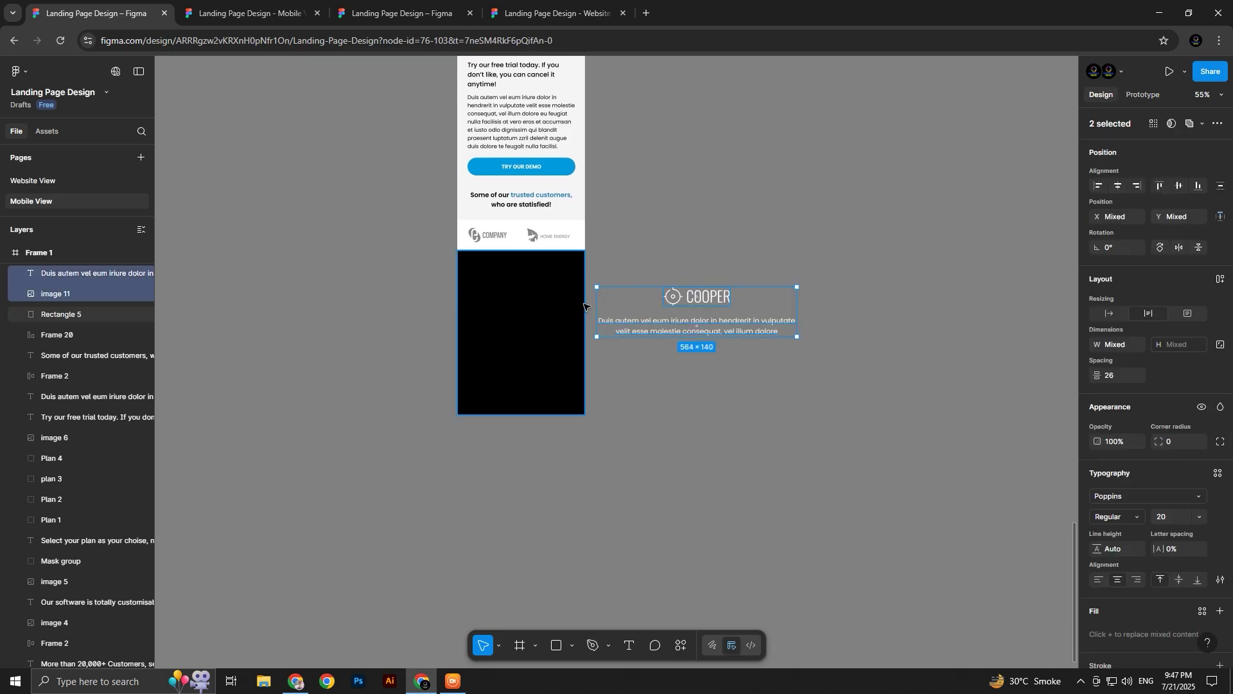
left_click_drag(712, 299, 535, 277)
Narrow the footer paragraph to a width of 318, set its font size to 18, and center it horizontally under the COOPER logo
left_click(603, 306)
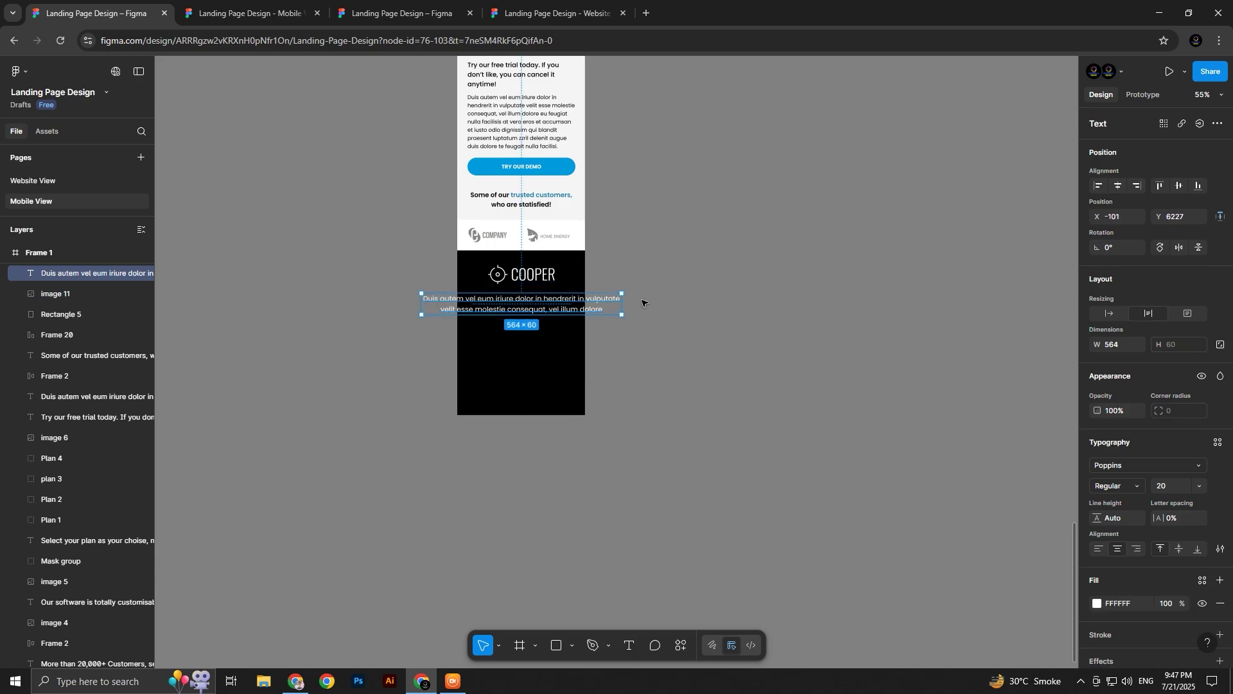
key("ctrl+equal")
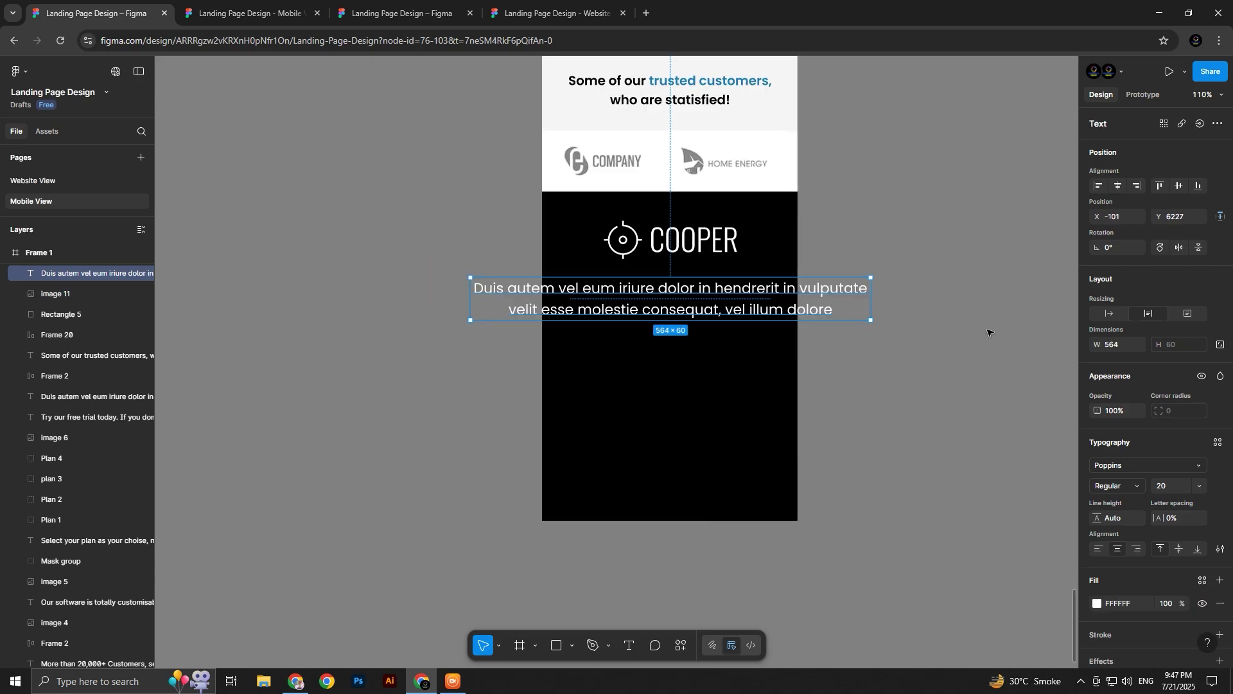
left_click_drag(870, 299, 697, 299)
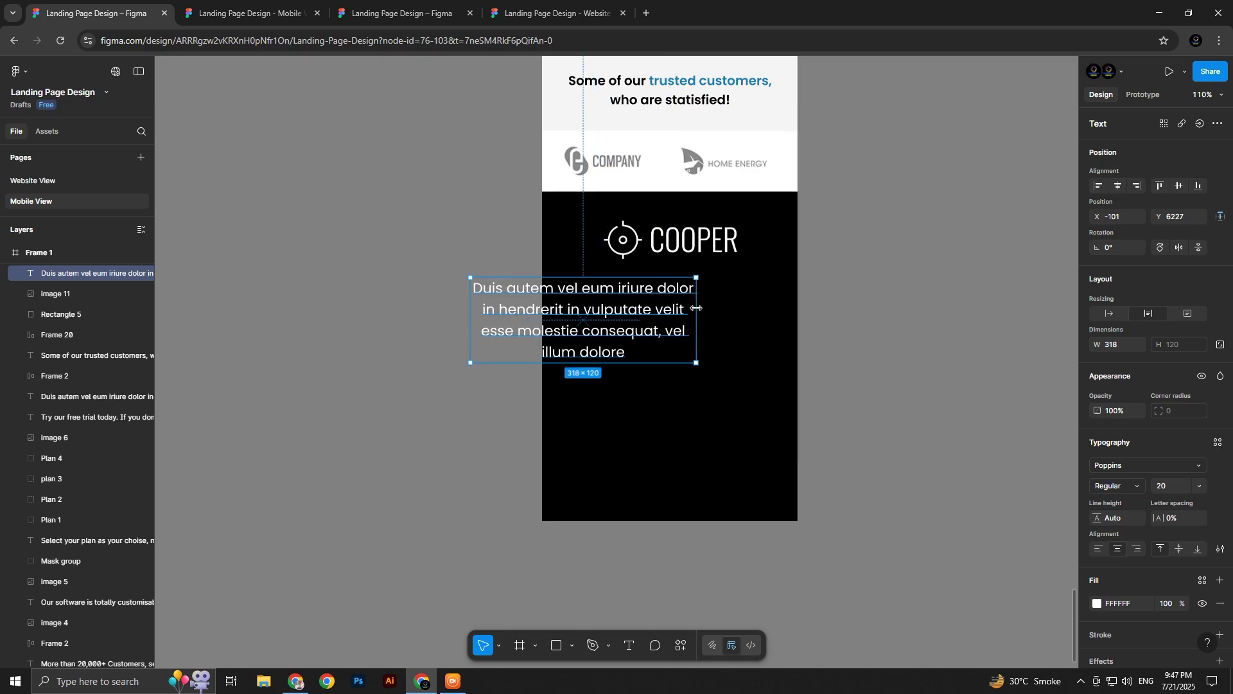
left_click_drag(558, 308, 635, 302)
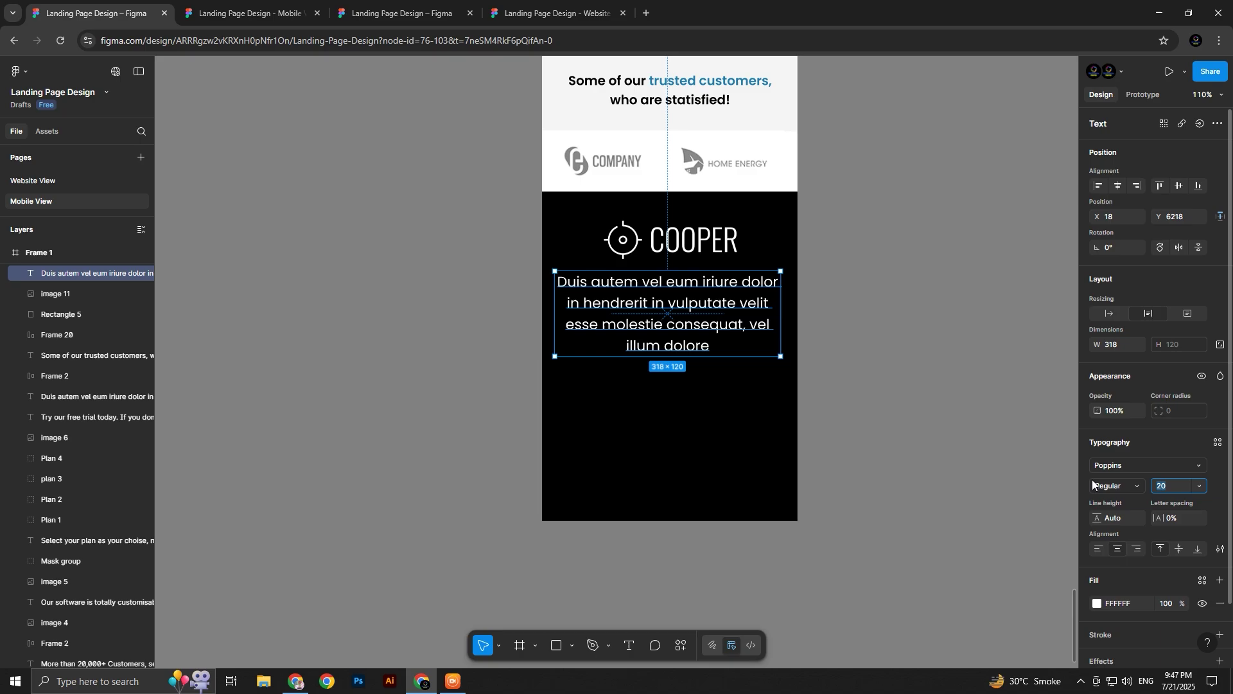
type("18")
key("Return")
left_click(1118, 186)
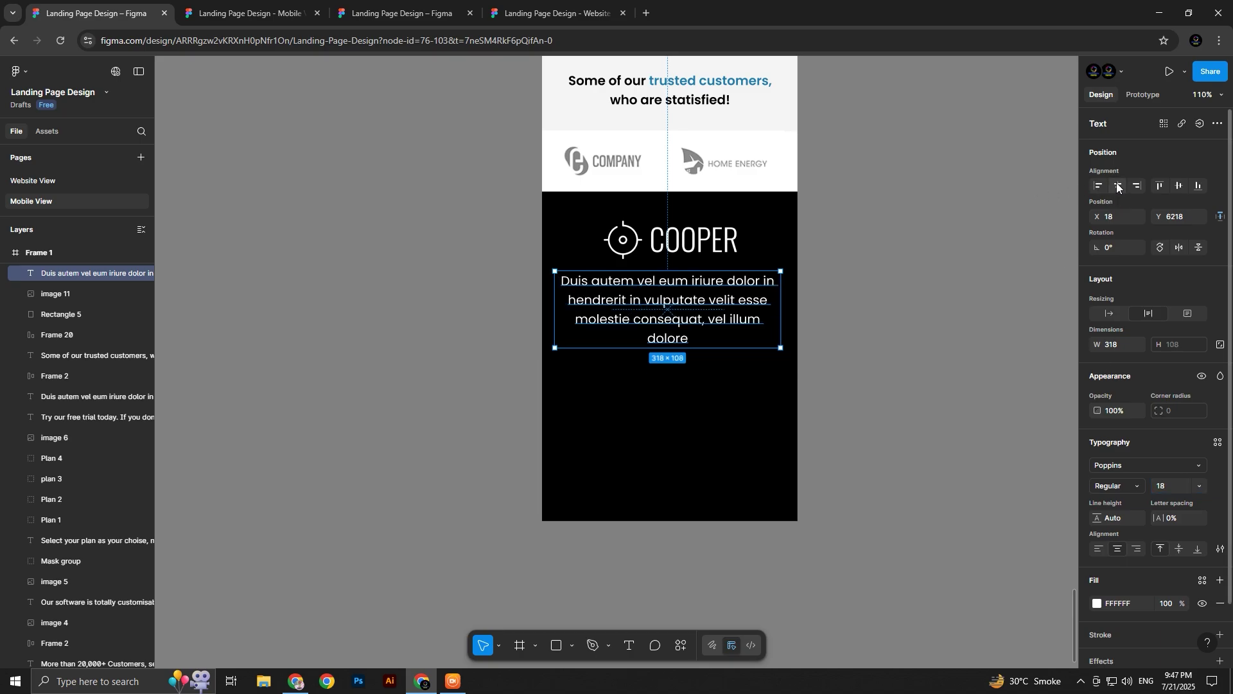
Center the COOPER logo horizontally in the footer and move the logo and paragraph up slightly
left_click(694, 239)
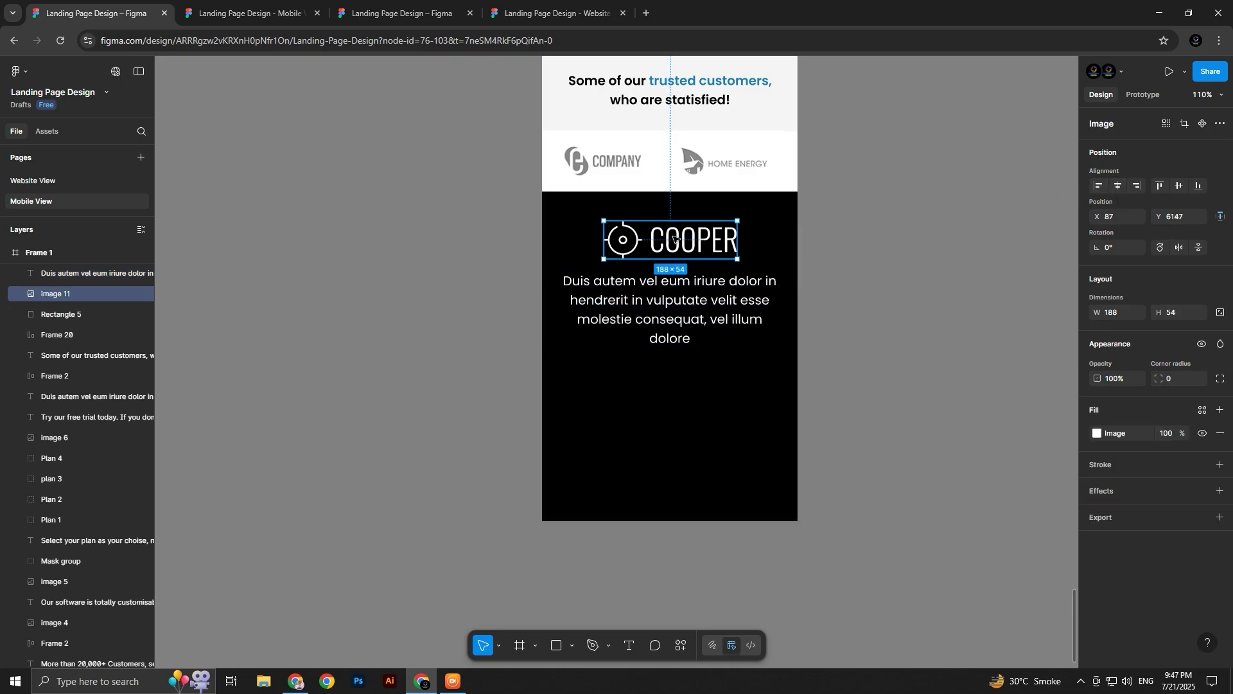
left_click(670, 309, "shift")
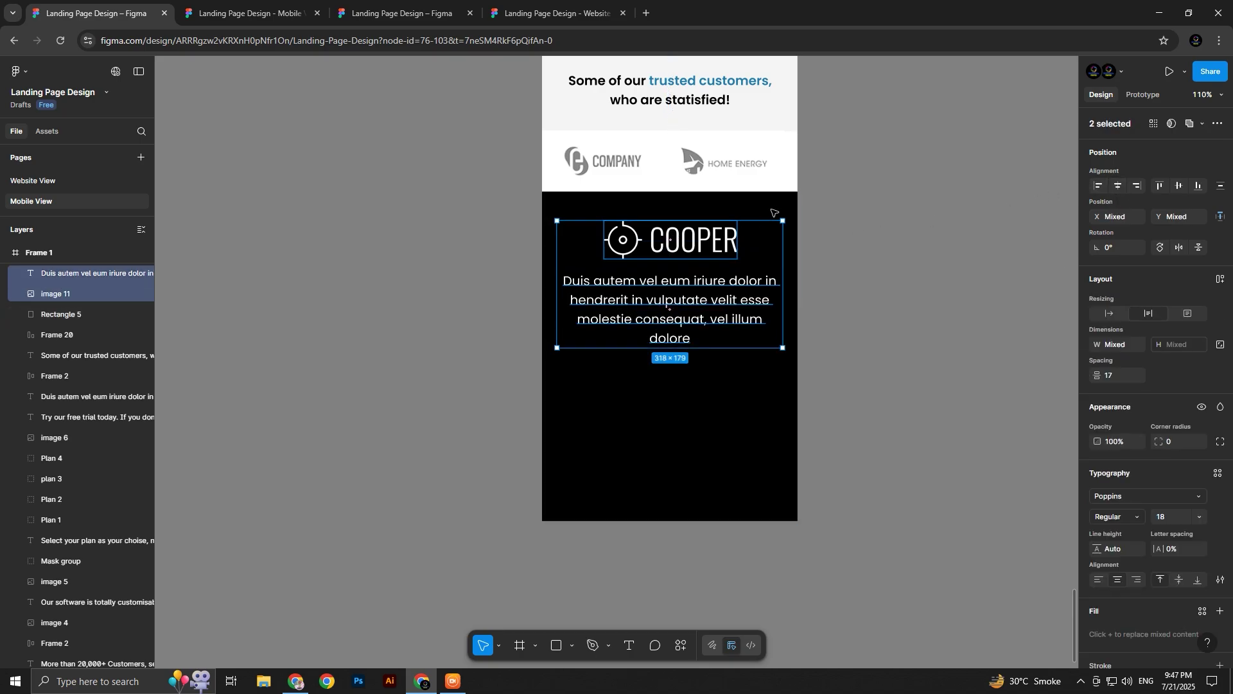
left_click(972, 245)
left_click(674, 243)
left_click(669, 309, "shift")
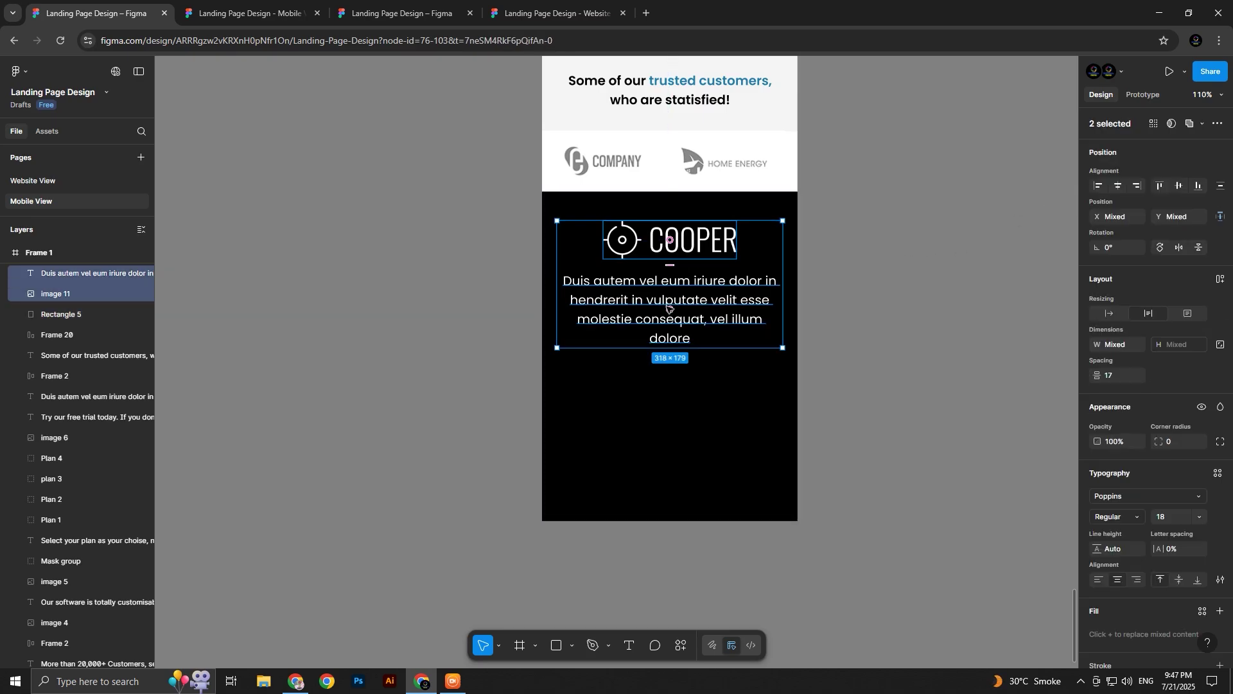
left_click_drag(668, 309, 668, 309)
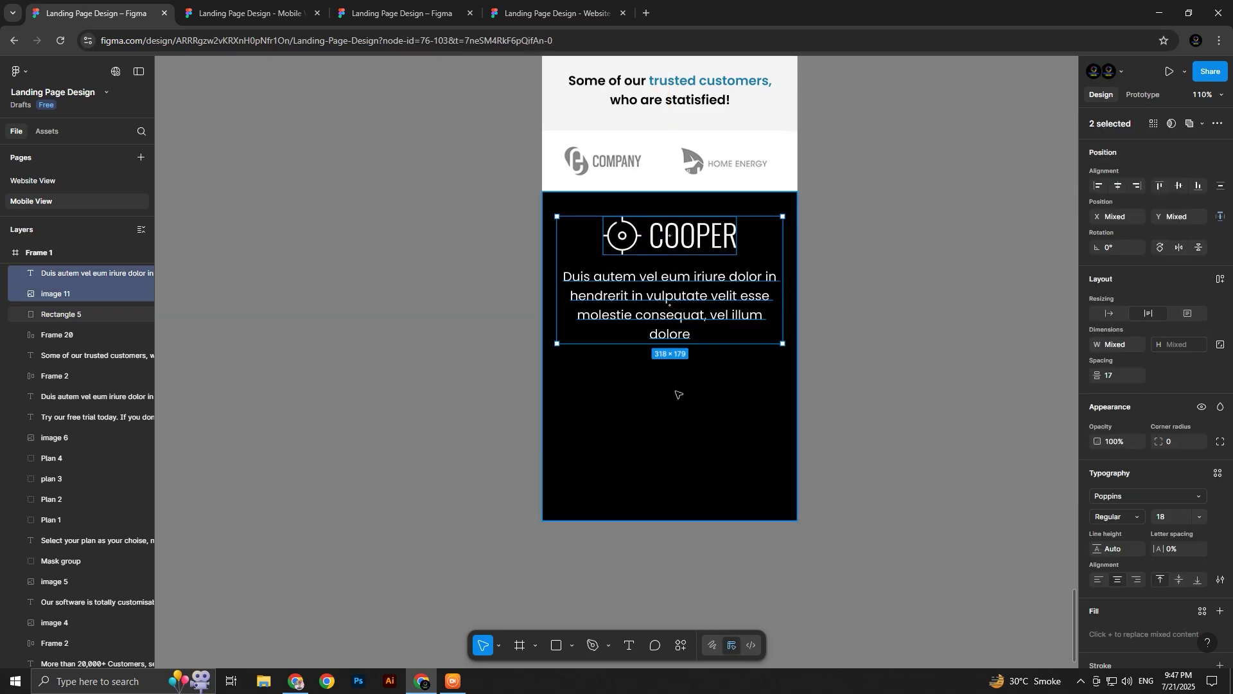
Shorten the black footer rectangle to a height of 250, and unlock and shorten the light gray page background to end at the footer's lower edge
left_click(672, 444)
left_click_drag(674, 522, 675, 369)
scroll(47, 470, "down", 10)
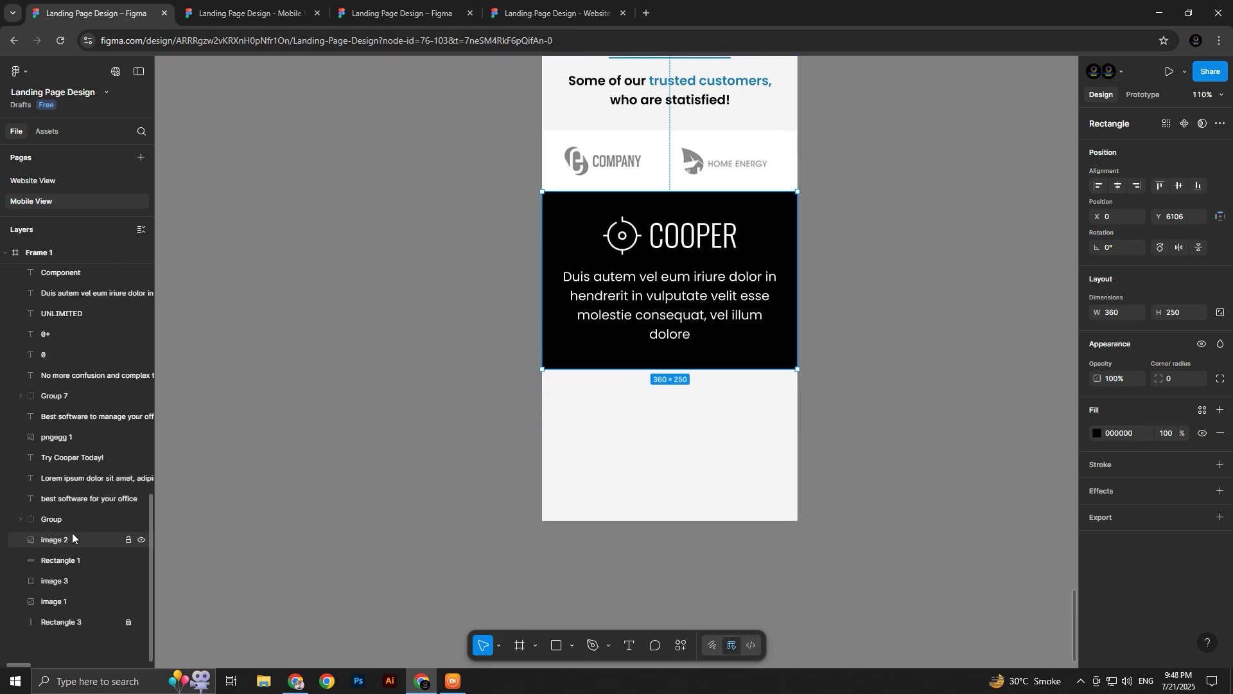
left_click(98, 622)
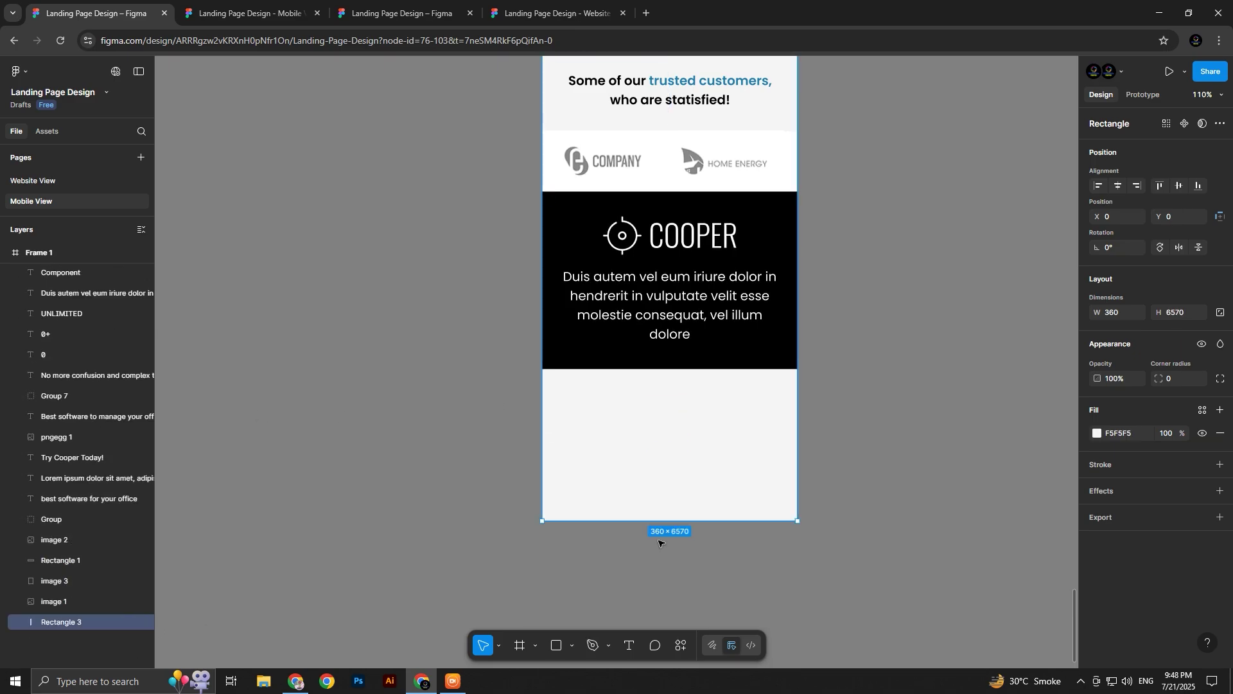
left_click_drag(690, 521, 699, 365)
left_click(348, 345)
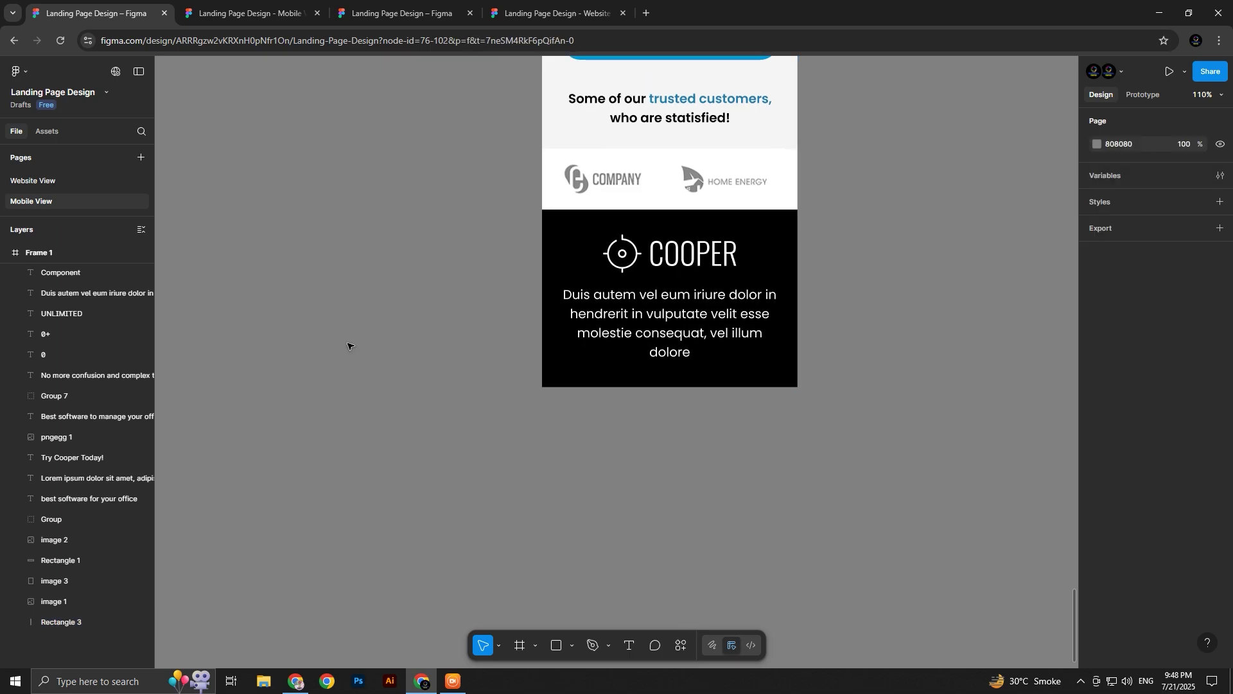
Review the mobile page in the prototype preview, from the Cooper header down through the pricing plans to the customer logos and footer
left_click(259, 8)
scroll(671, 336, "up", 20)
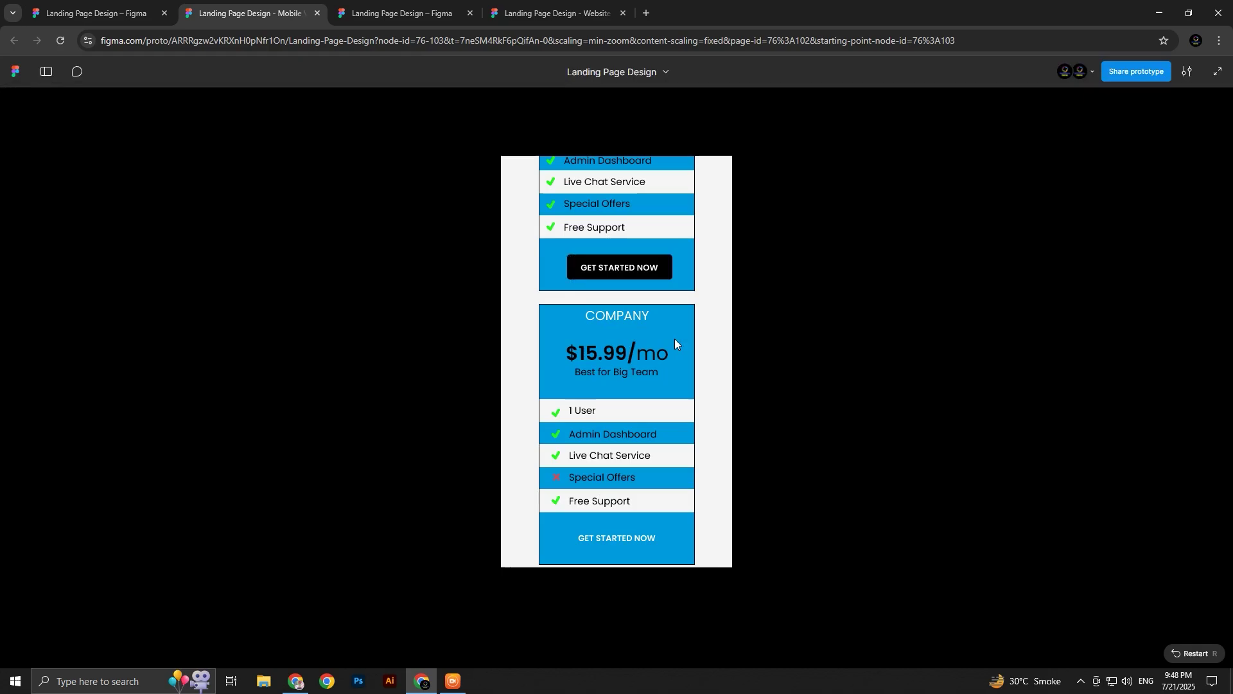
scroll(666, 326, "up", 10)
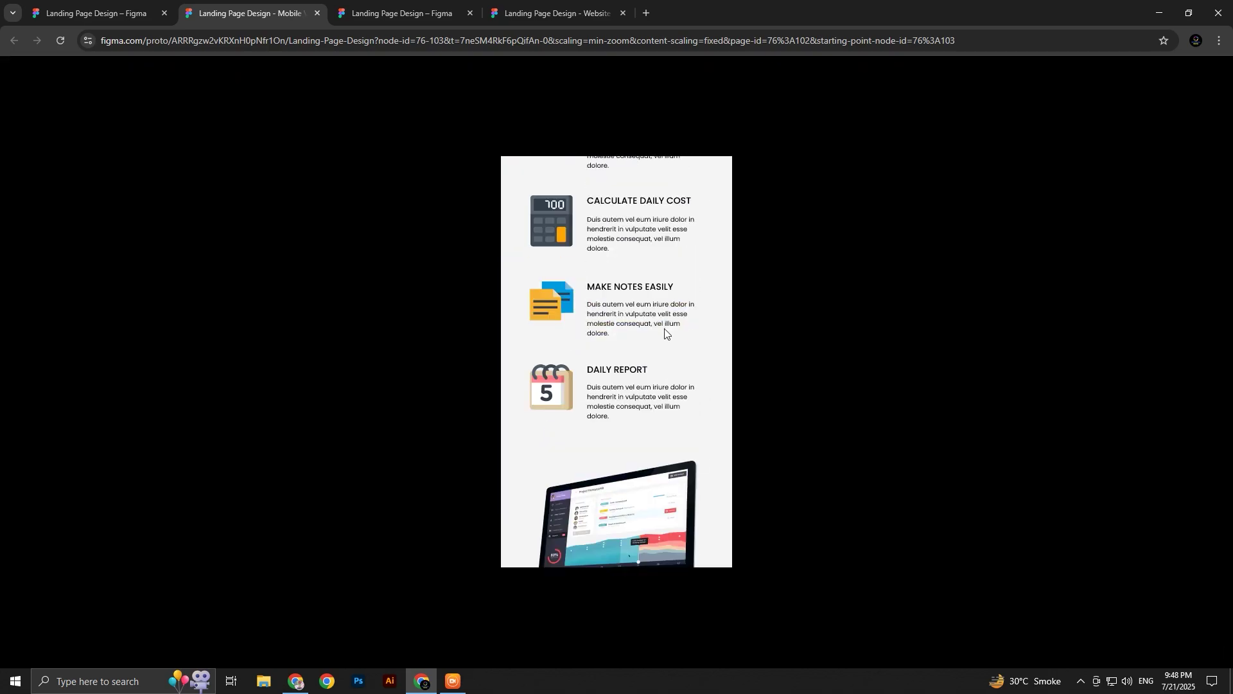
scroll(601, 309, "down", 3)
scroll(604, 321, "up", 3)
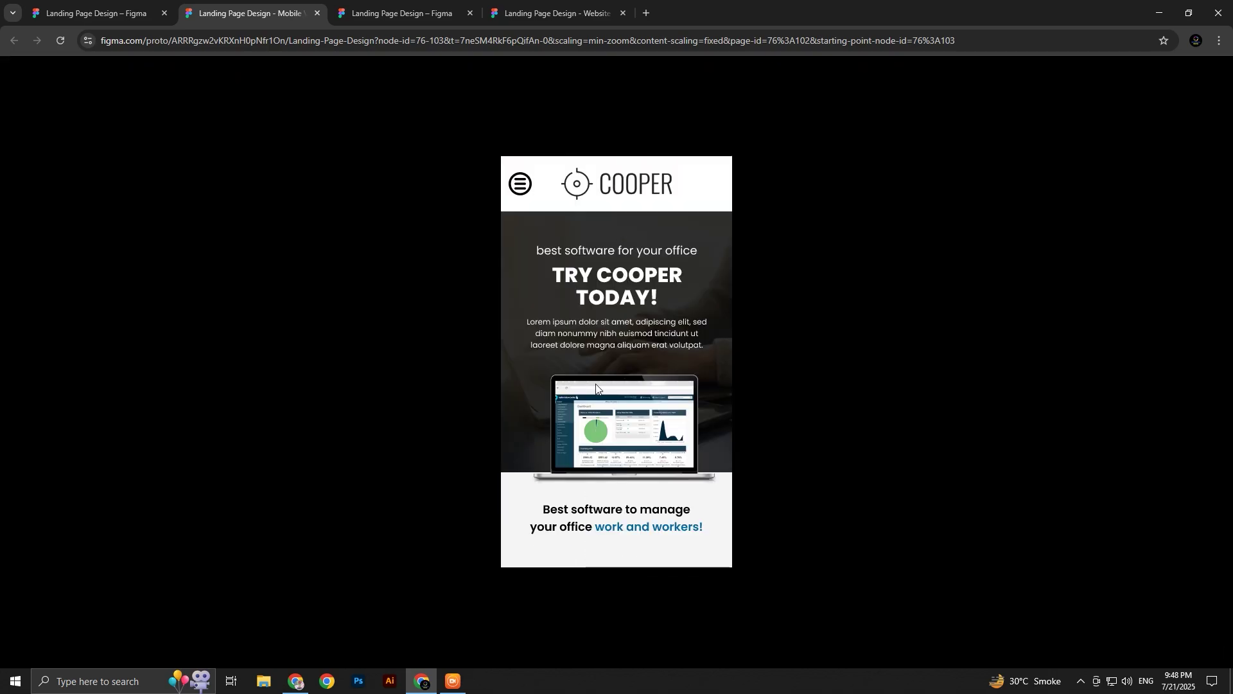
scroll(613, 386, "down", 5)
scroll(617, 414, "down", 10)
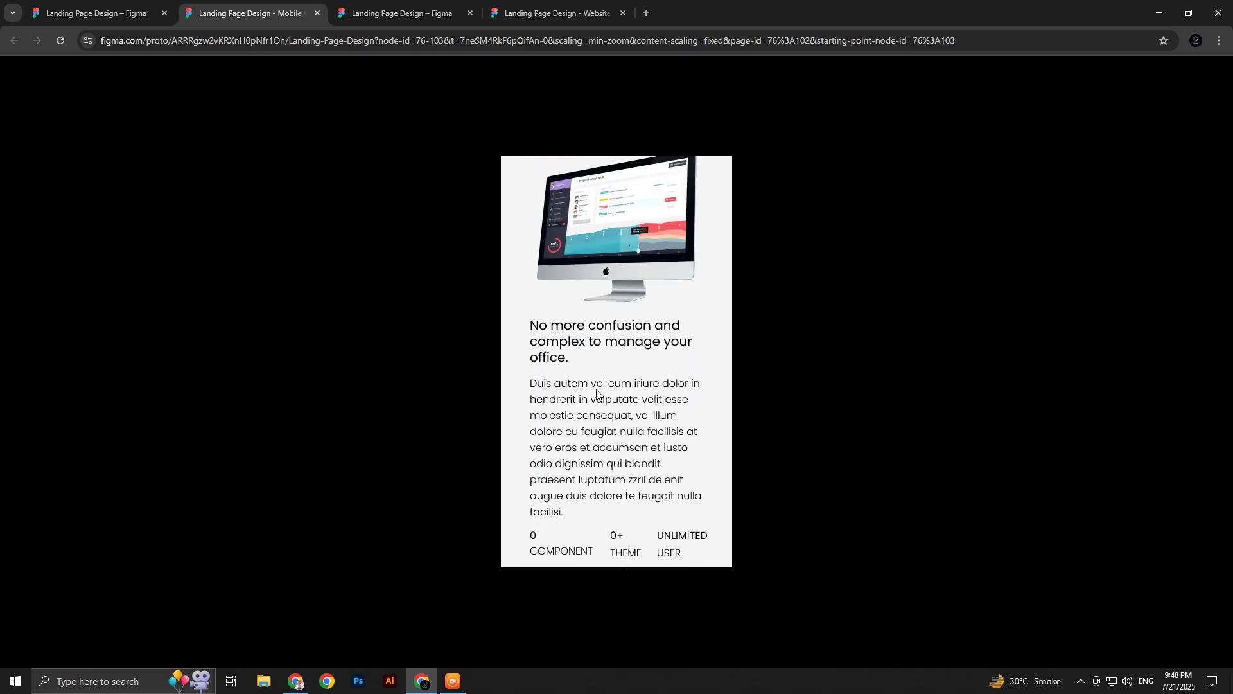
scroll(621, 294, "down", 2)
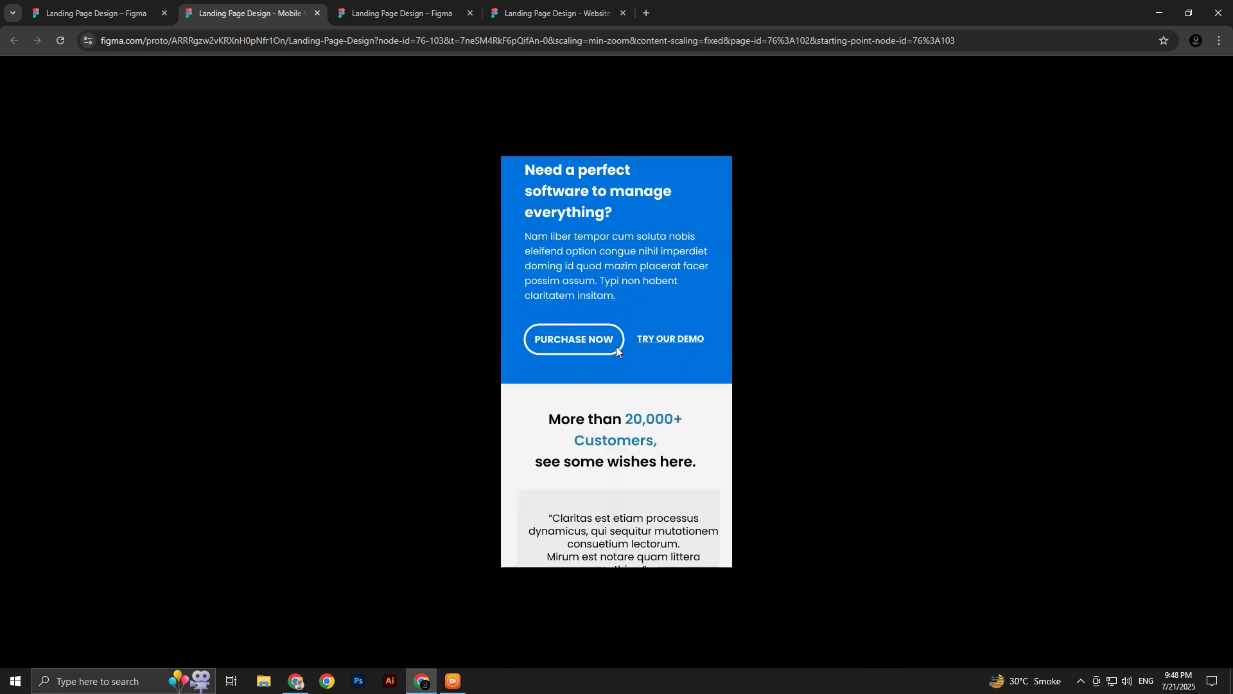
scroll(644, 379, "down", 11)
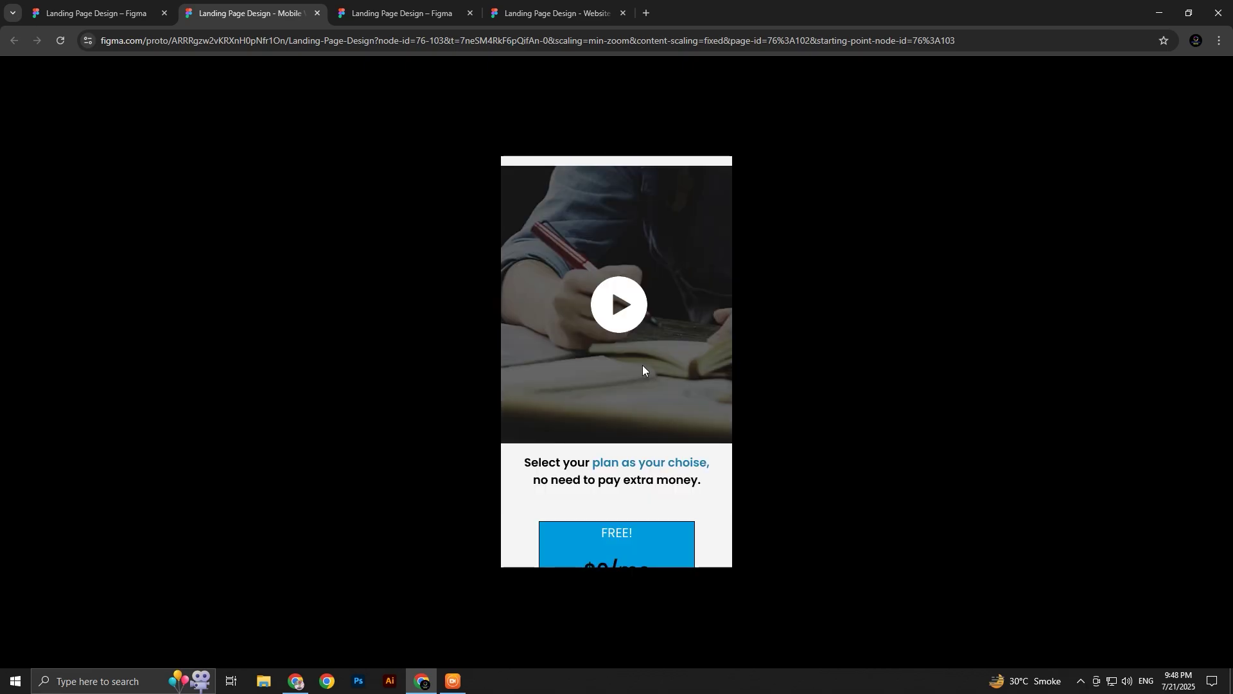
scroll(643, 367, "up", 4)
scroll(642, 363, "up", 6)
scroll(641, 352, "down", 9)
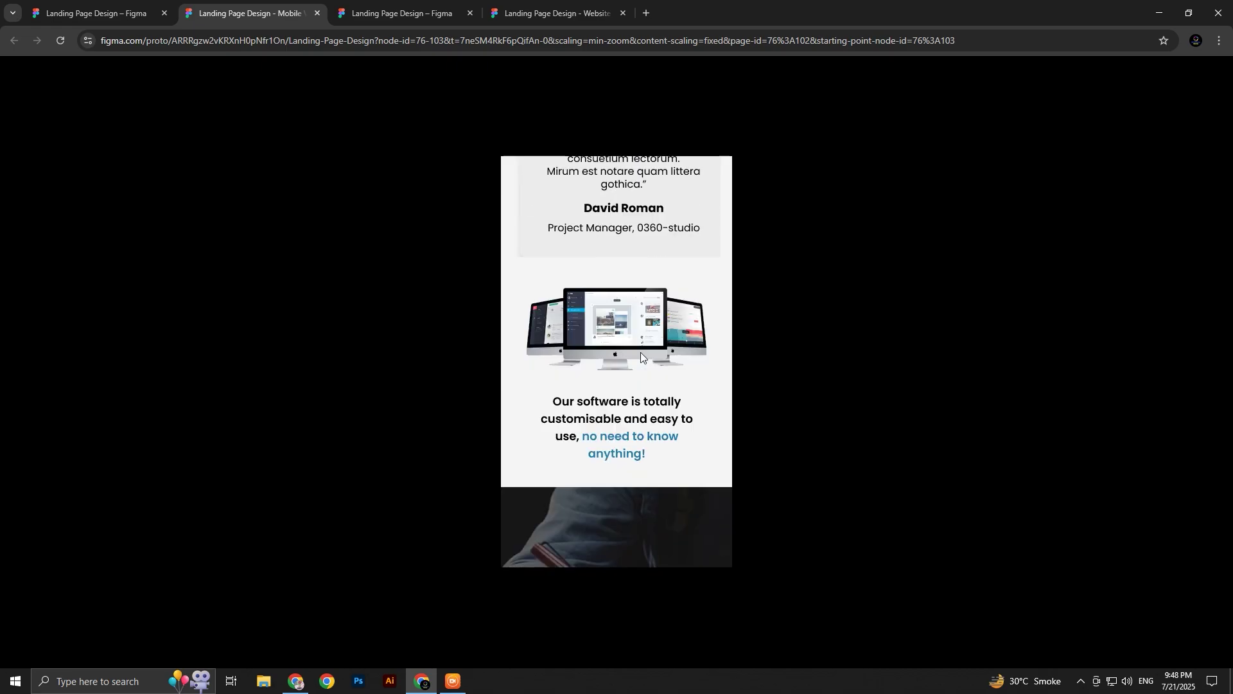
scroll(641, 353, "down", 15)
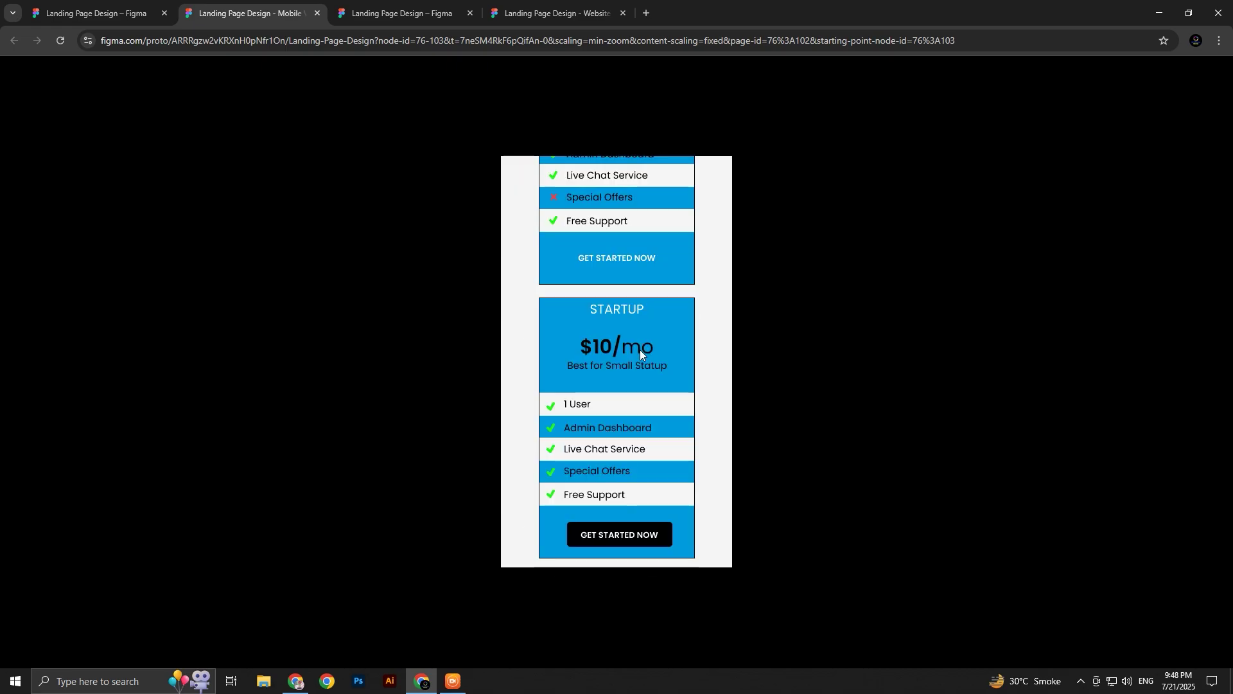
scroll(641, 353, "down", 10)
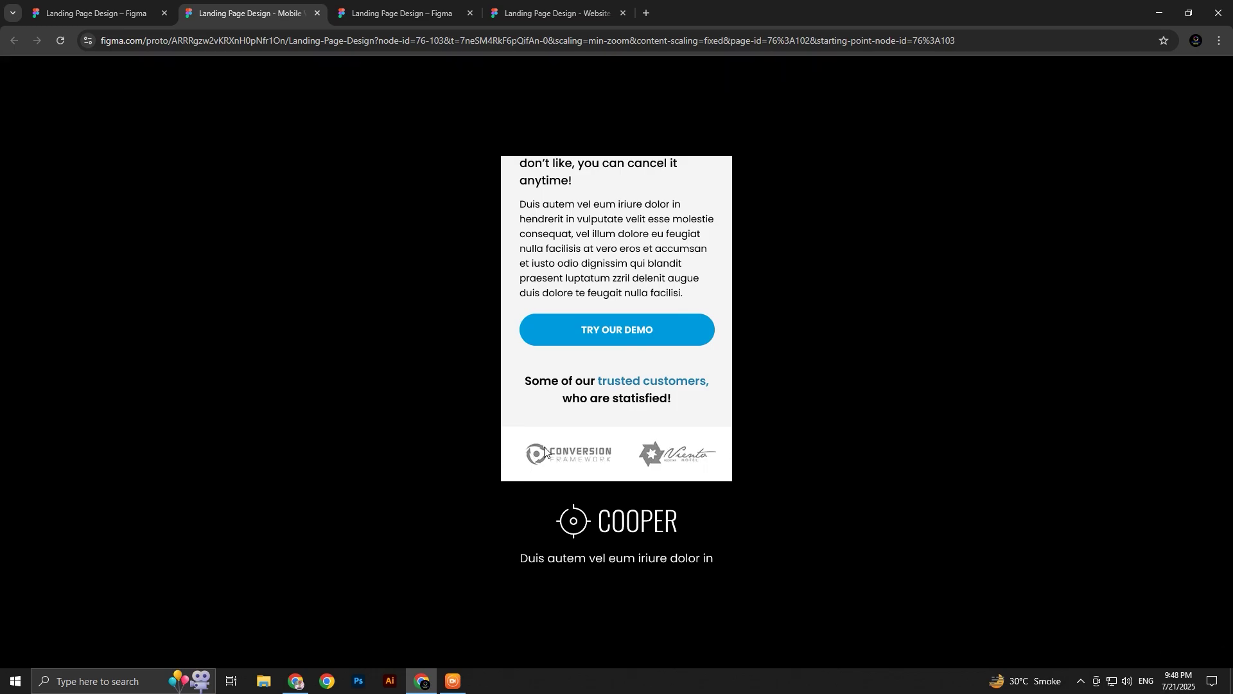
Recheck the preview's feature list, blue call-to-action, video section and pricing cards, ending at the customer testimonials
scroll(620, 334, "up", 20)
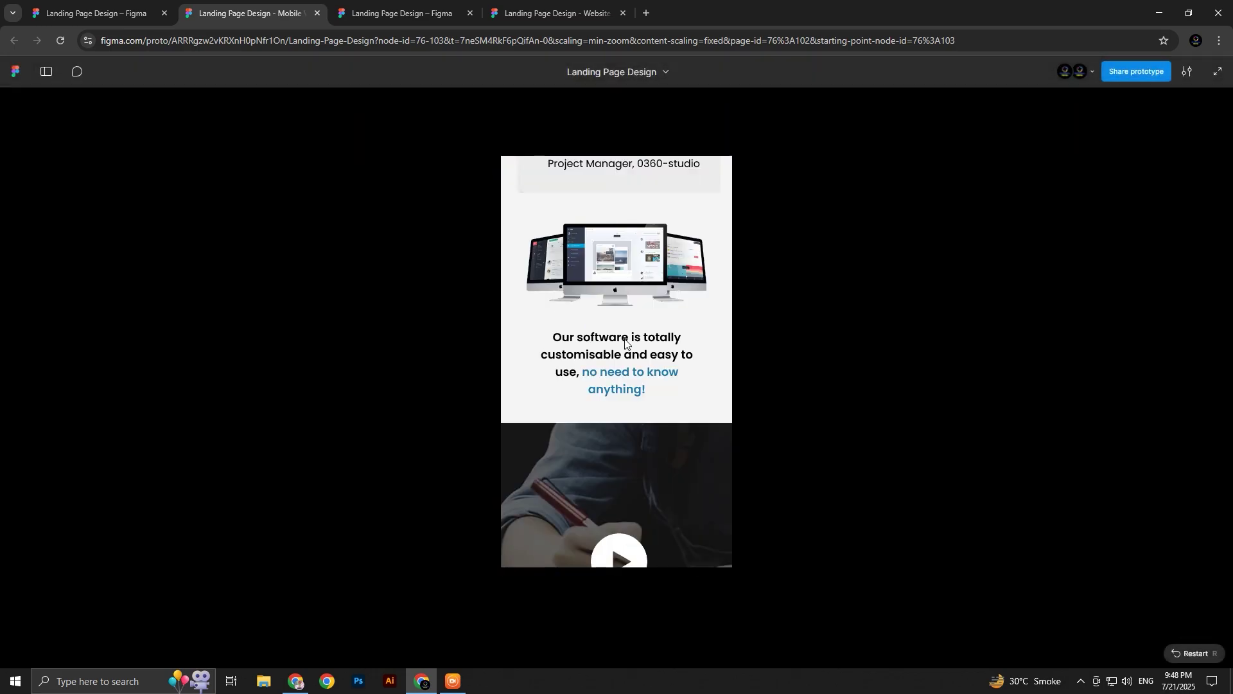
scroll(625, 342, "up", 20)
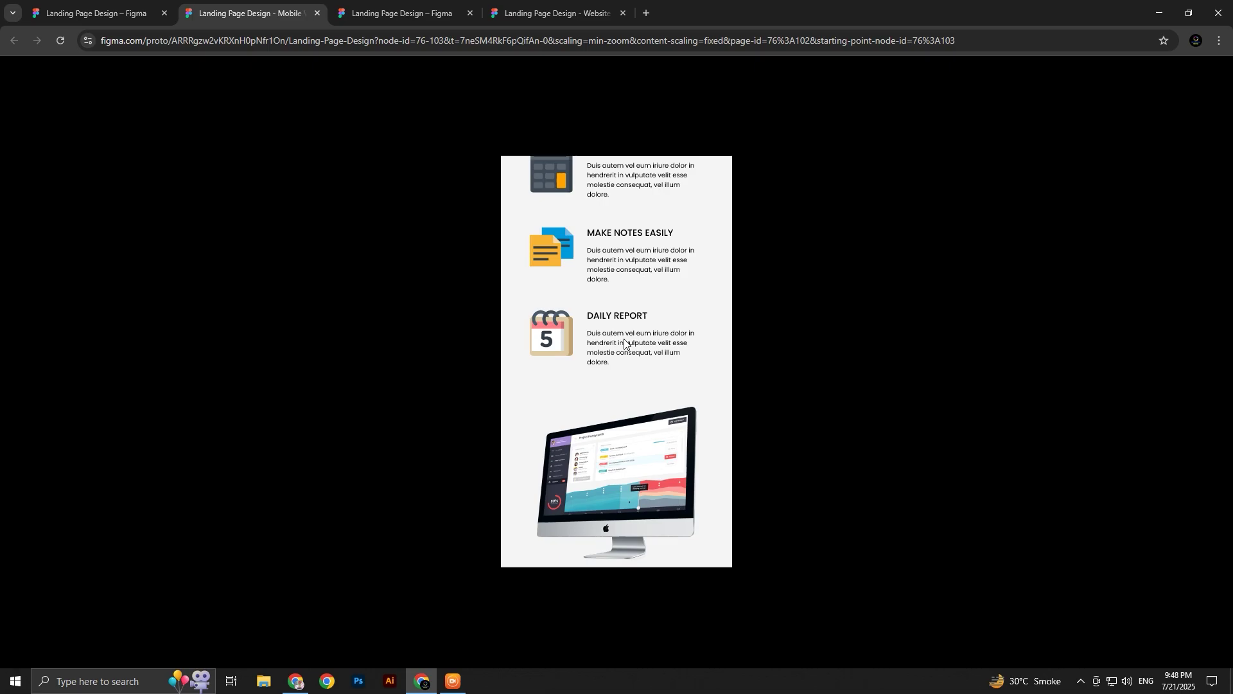
scroll(625, 343, "down", 20)
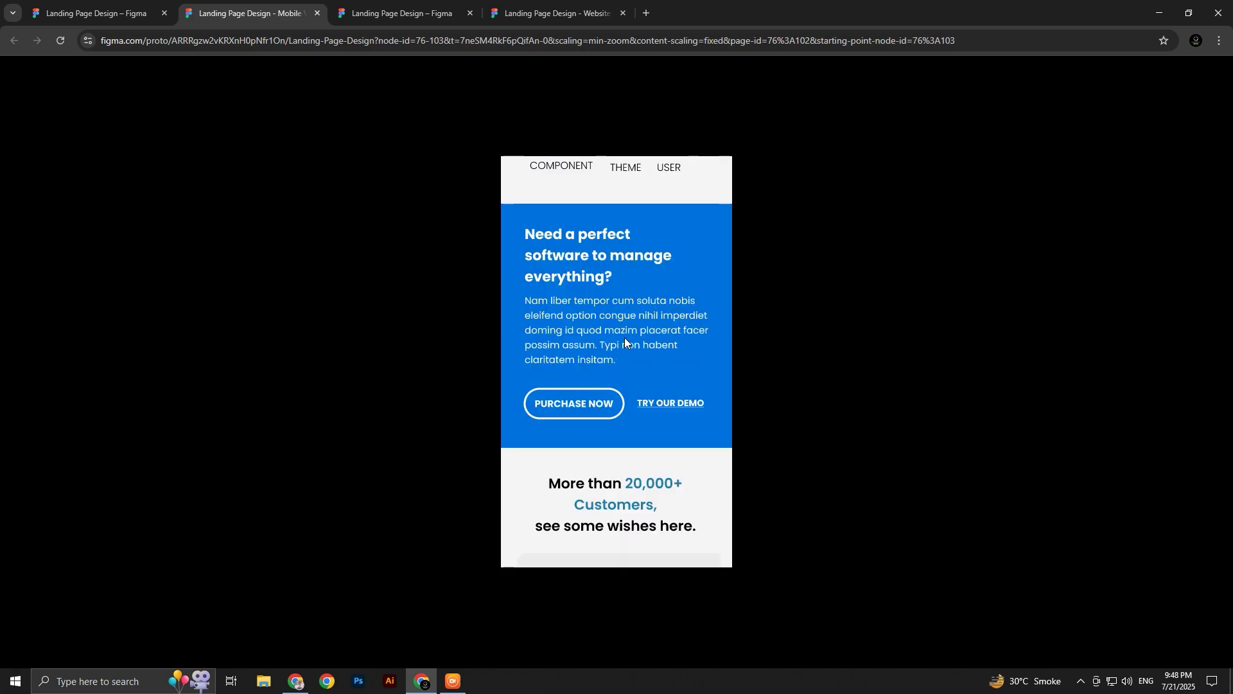
scroll(625, 340, "down", 12)
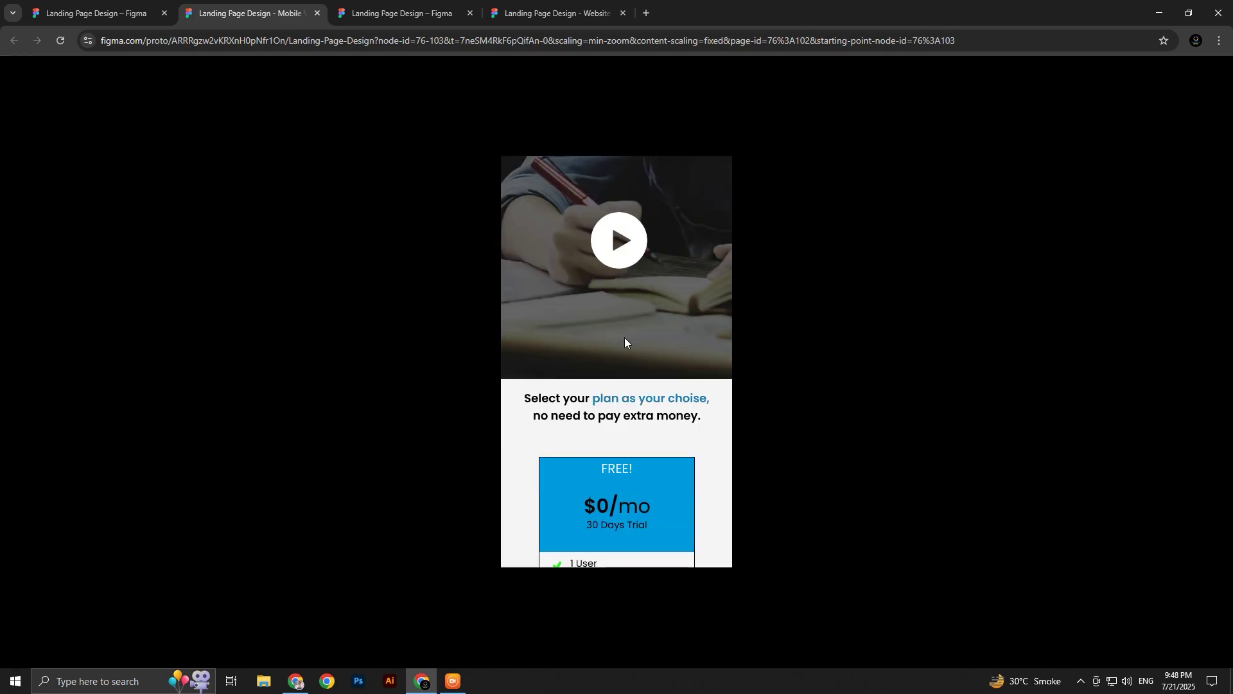
scroll(625, 341, "down", 6)
scroll(625, 340, "up", 10)
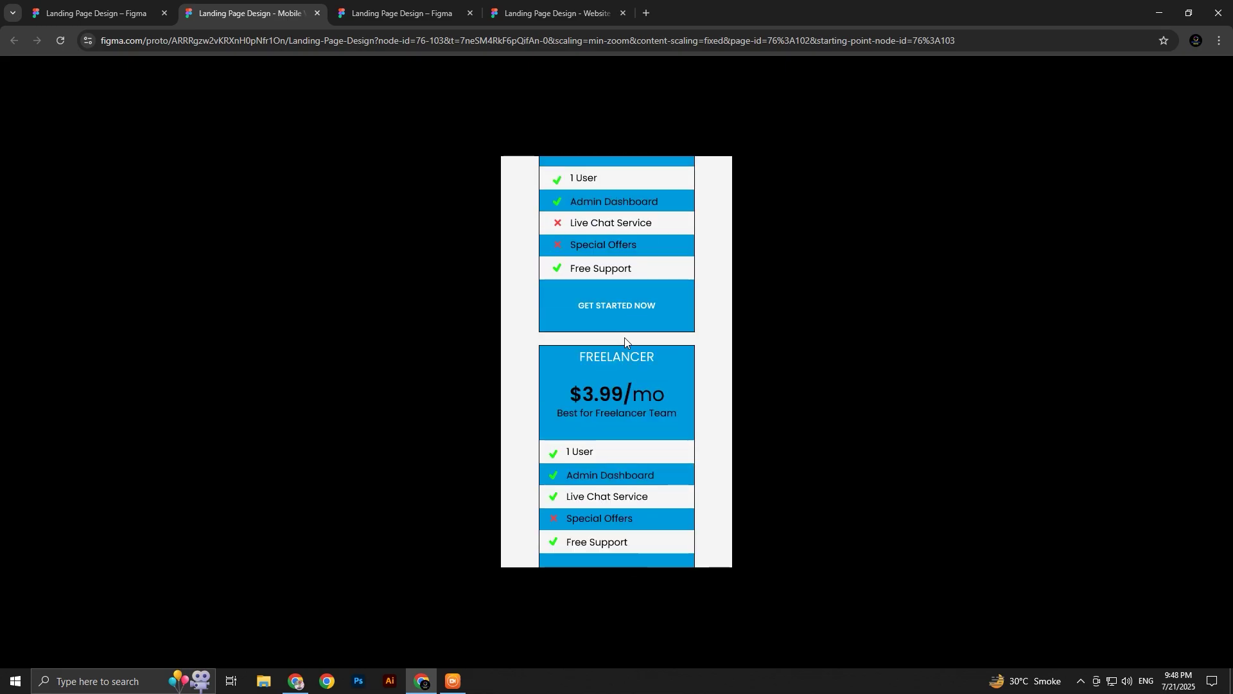
scroll(625, 341, "up", 8)
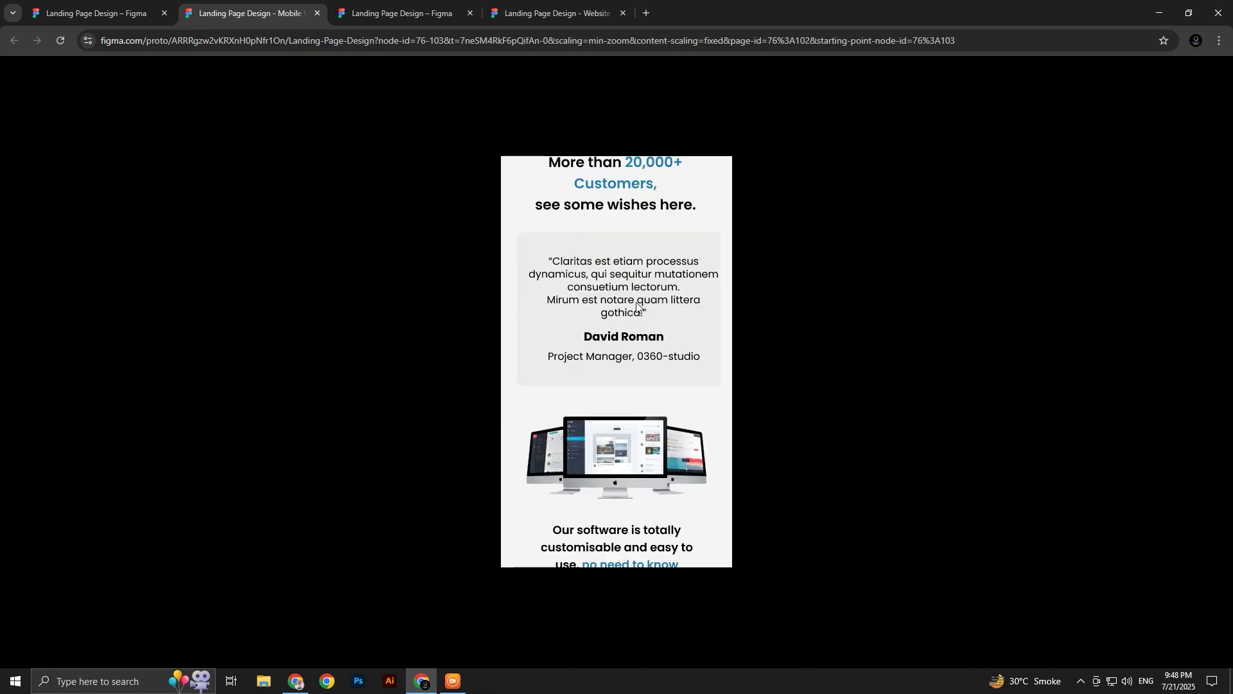
Test the horizontal scrolling of the customer testimonial cards in both directions in the preview
left_click_drag(636, 302, 681, 302)
left_click_drag(578, 309, 882, 346)
left_click_drag(711, 337, 527, 325)
left_click_drag(718, 336, 508, 329)
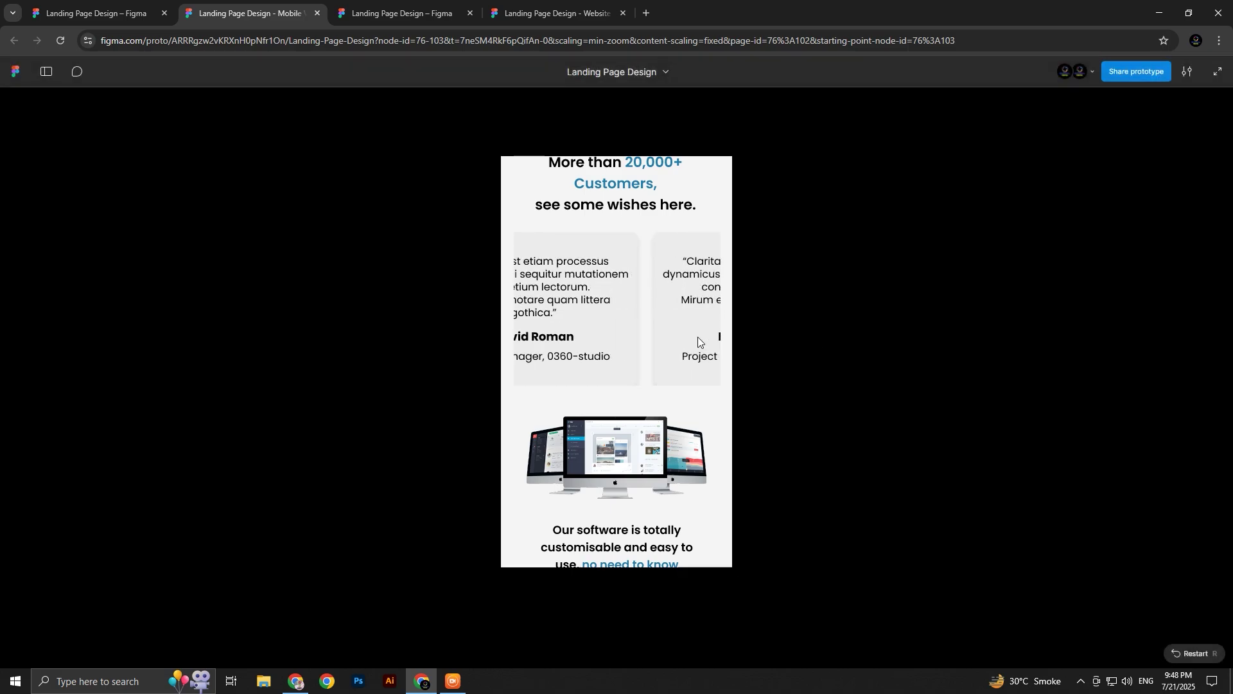